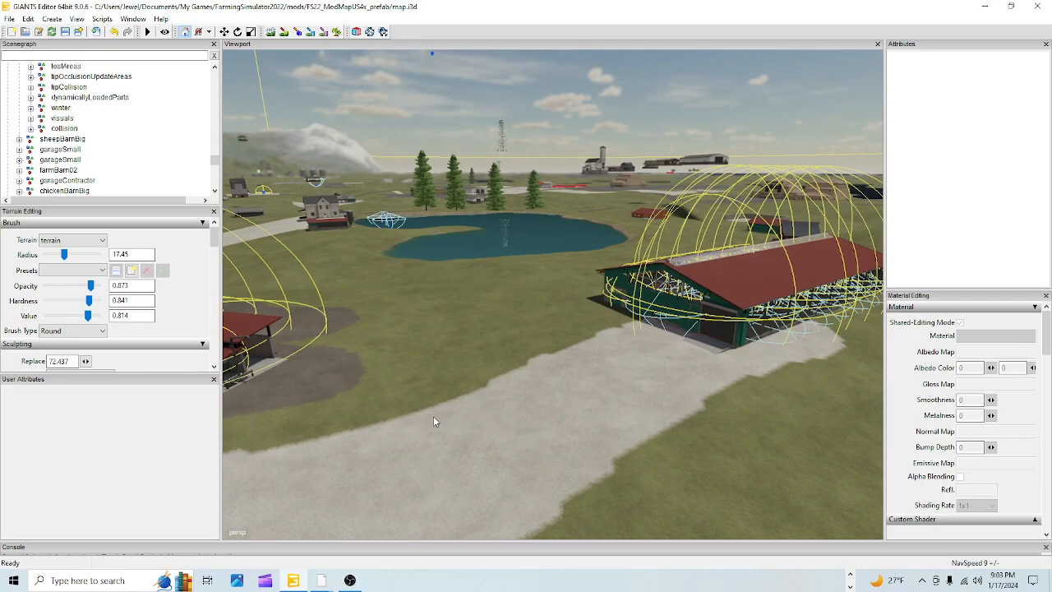
Examine the large green barn with the red roof and the grass terrain between it, the pond and the neighbouring barn
{"action": "mouse_move", "coordinate": [466, 410]}
{"action": "left_mouse_down", "text": "alt"}
{"action": "mouse_move", "coordinate": [536, 428]}
{"action": "mouse_move", "coordinate": [469, 395]}
{"action": "mouse_move", "coordinate": [484, 410]}
{"action": "left_mouse_up", "text": "alt"}
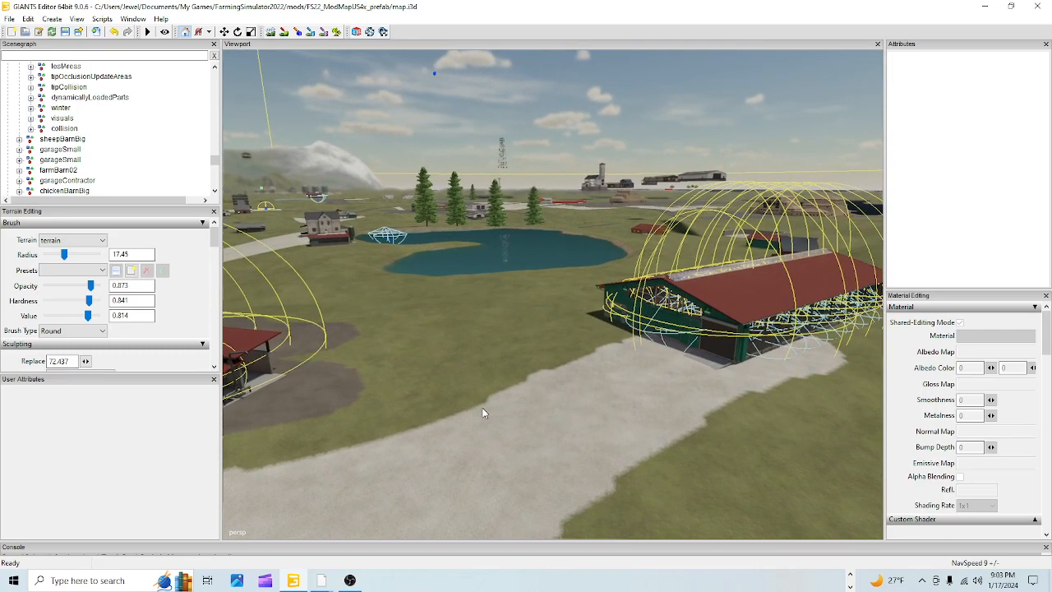
{"action": "scroll", "coordinate": [485, 411], "scroll_direction": "up", "scroll_amount": 3}
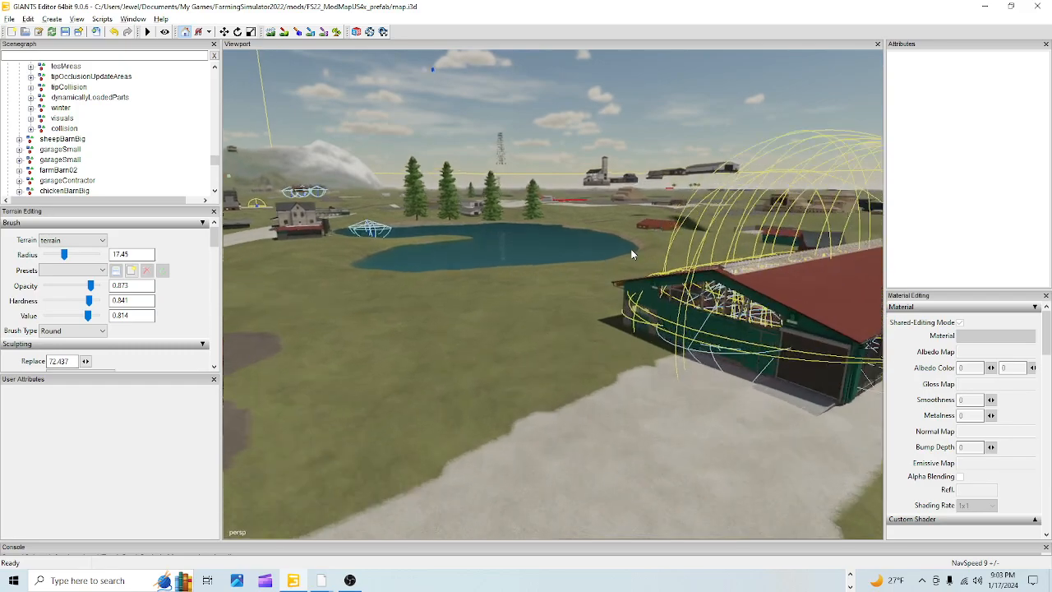
{"action": "left_click_drag", "start_coordinate": [472, 440], "coordinate": [465, 332], "text": "alt"}
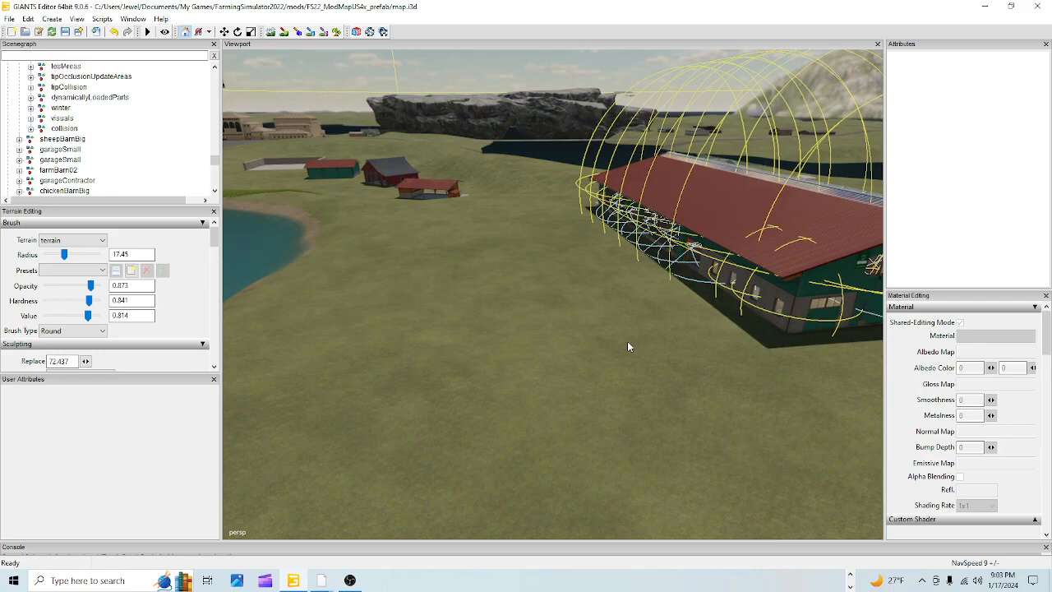
{"action": "left_click_drag", "start_coordinate": [535, 406], "coordinate": [477, 374], "text": "alt"}
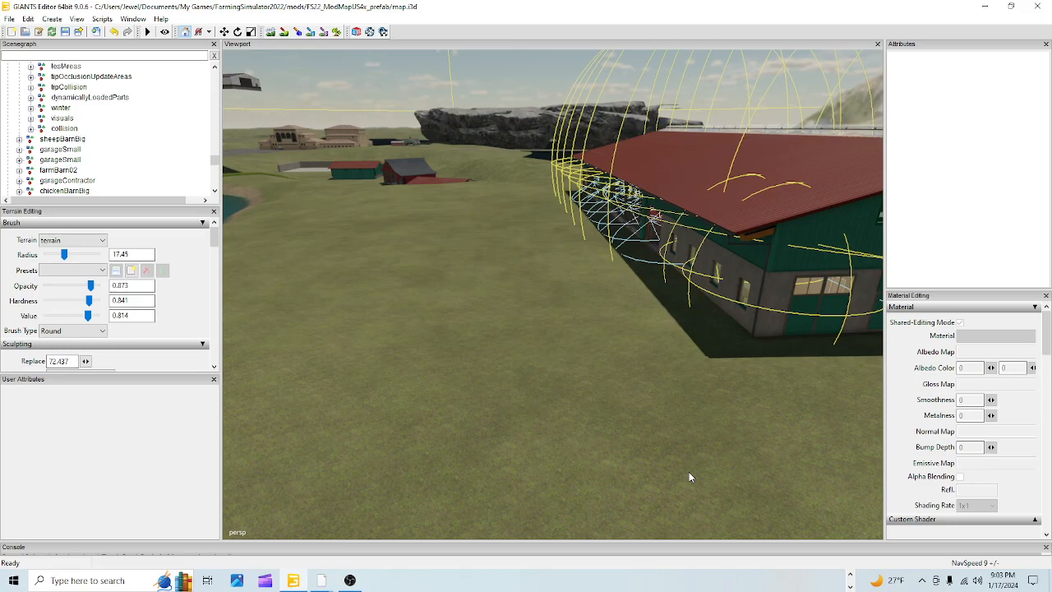
{"action": "right_click_drag", "start_coordinate": [689, 477], "coordinate": [606, 461]}
{"action": "left_click_drag", "start_coordinate": [607, 456], "coordinate": [618, 436], "text": "alt"}
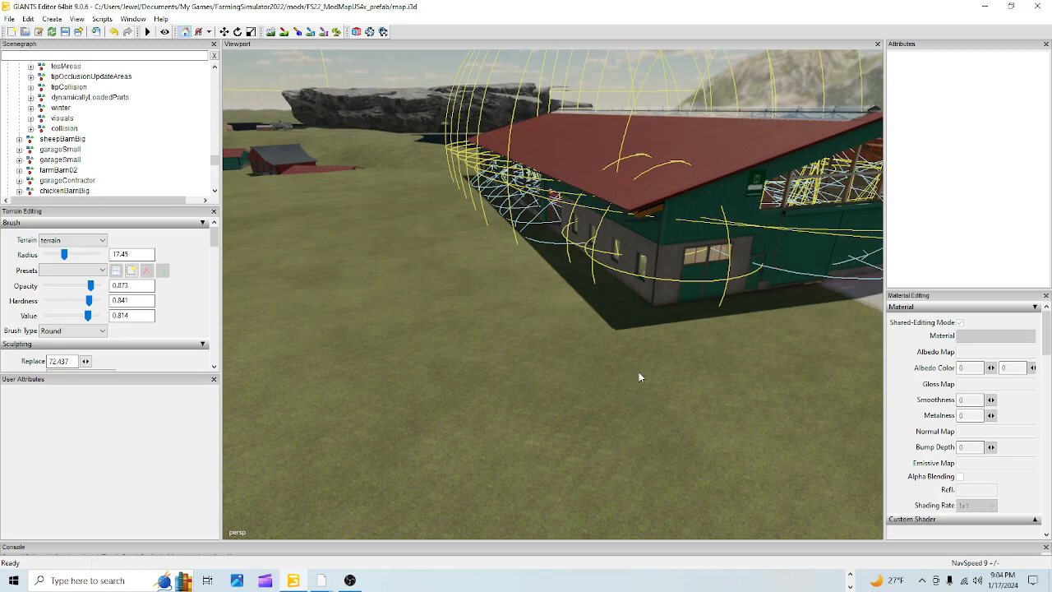
{"action": "left_click_drag", "start_coordinate": [644, 400], "coordinate": [662, 410], "text": "alt"}
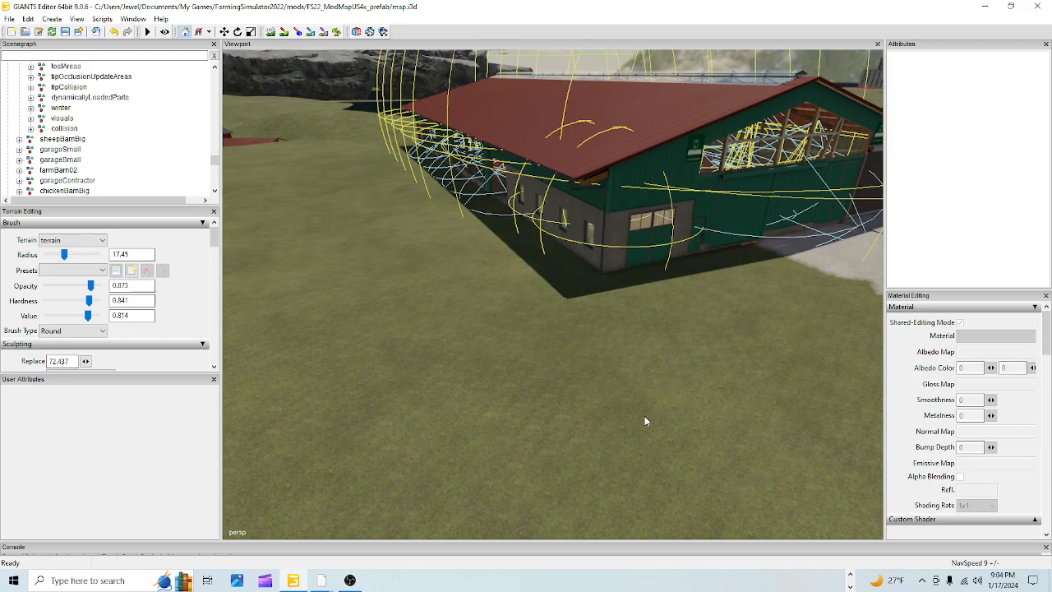
{"action": "left_click_drag", "start_coordinate": [642, 412], "coordinate": [639, 390], "text": "alt"}
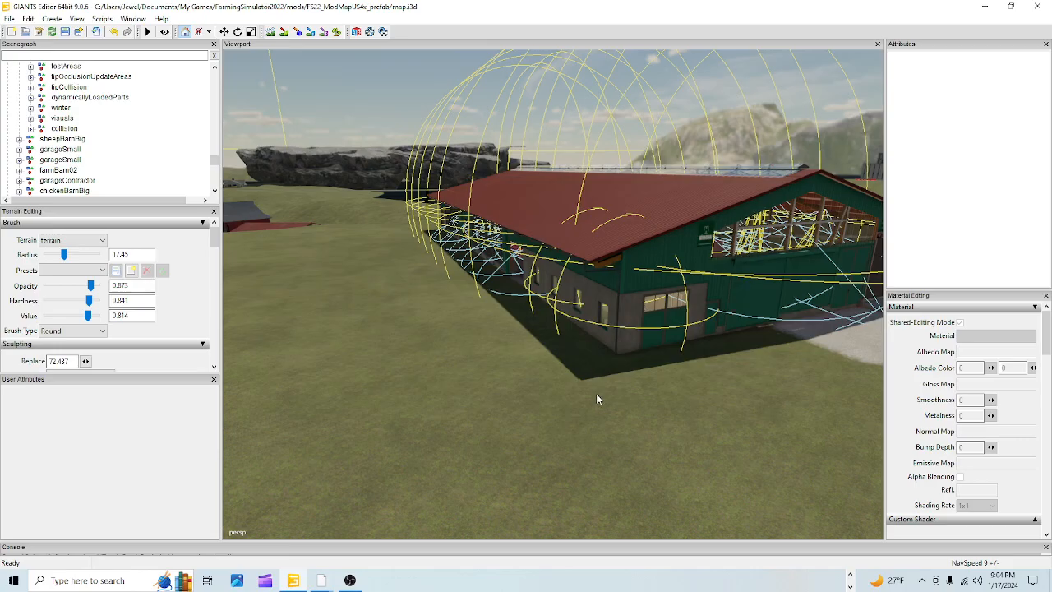
{"action": "right_click_drag", "start_coordinate": [534, 419], "coordinate": [479, 213], "text": "alt"}
{"action": "left_click_drag", "start_coordinate": [479, 215], "coordinate": [566, 350], "text": "alt"}
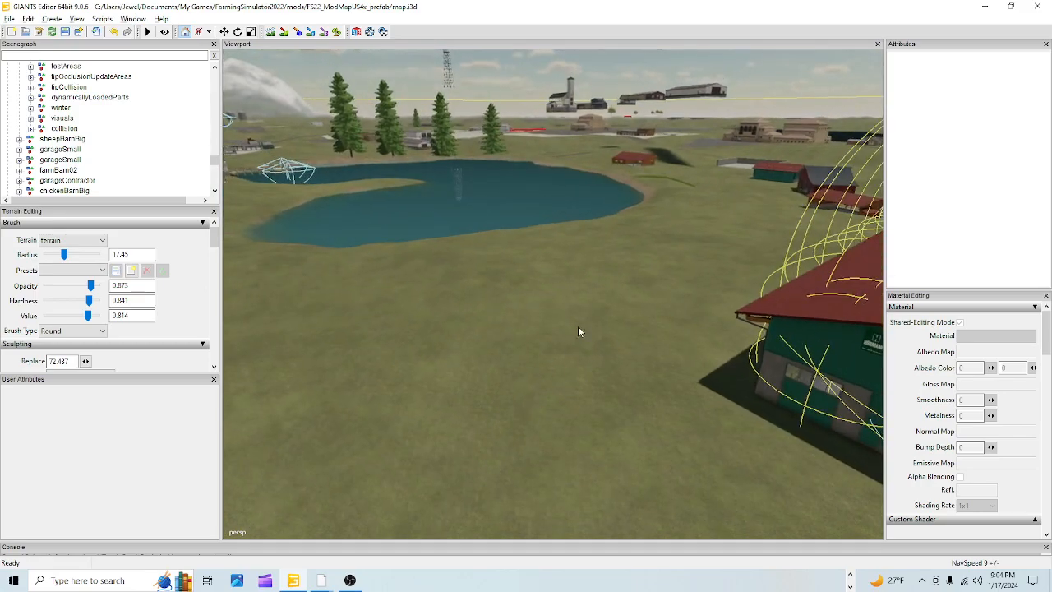
{"action": "left_click_drag", "start_coordinate": [599, 311], "coordinate": [711, 231], "text": "alt"}
{"action": "left_click_drag", "start_coordinate": [645, 320], "coordinate": [610, 333], "text": "alt"}
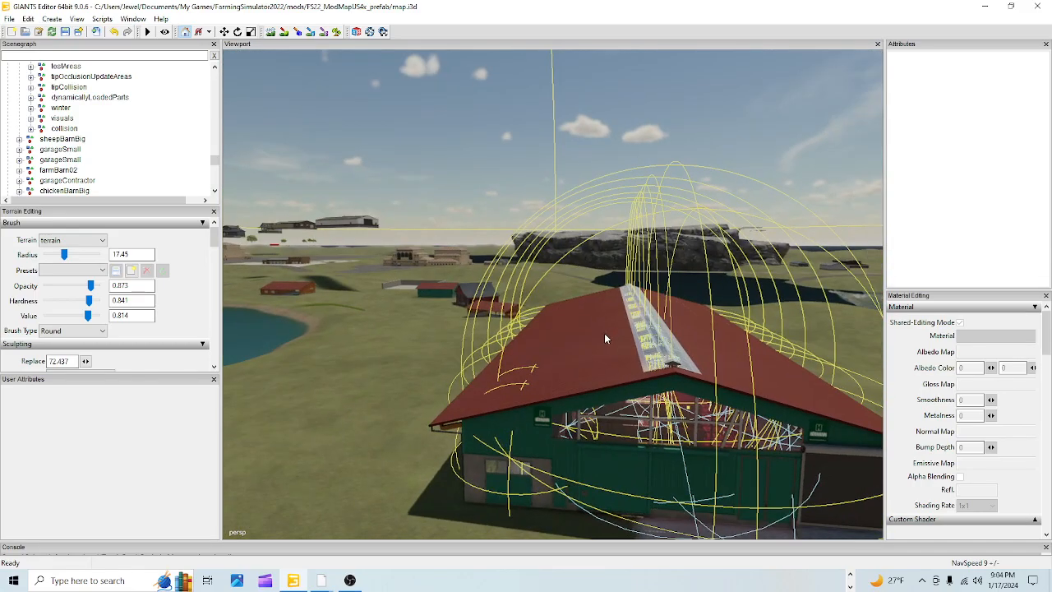
{"action": "left_click_drag", "start_coordinate": [622, 296], "coordinate": [470, 331], "text": "alt"}
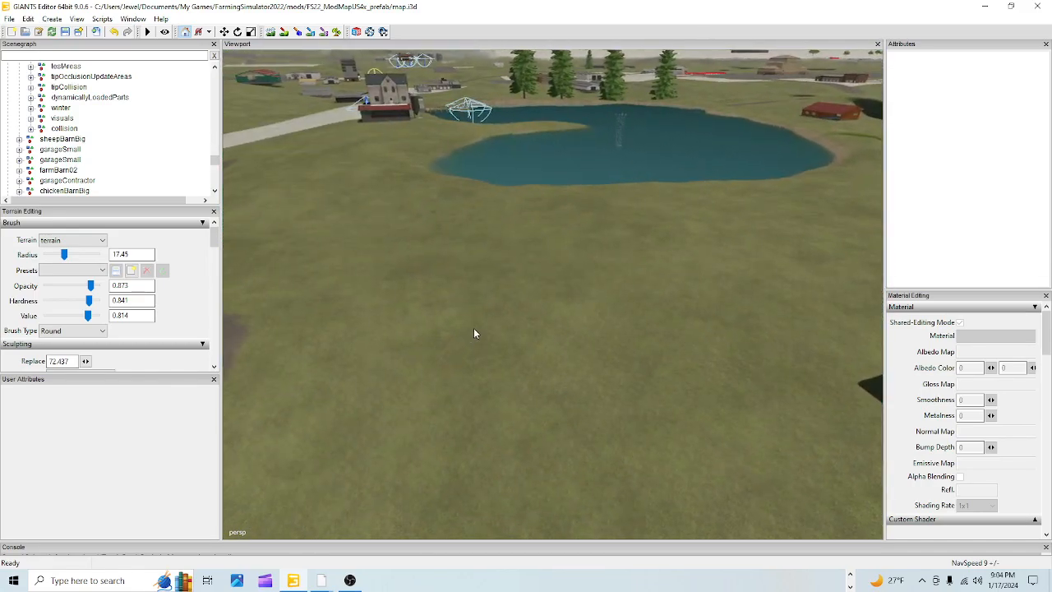
{"action": "left_click_drag", "start_coordinate": [626, 352], "coordinate": [528, 319], "text": "alt"}
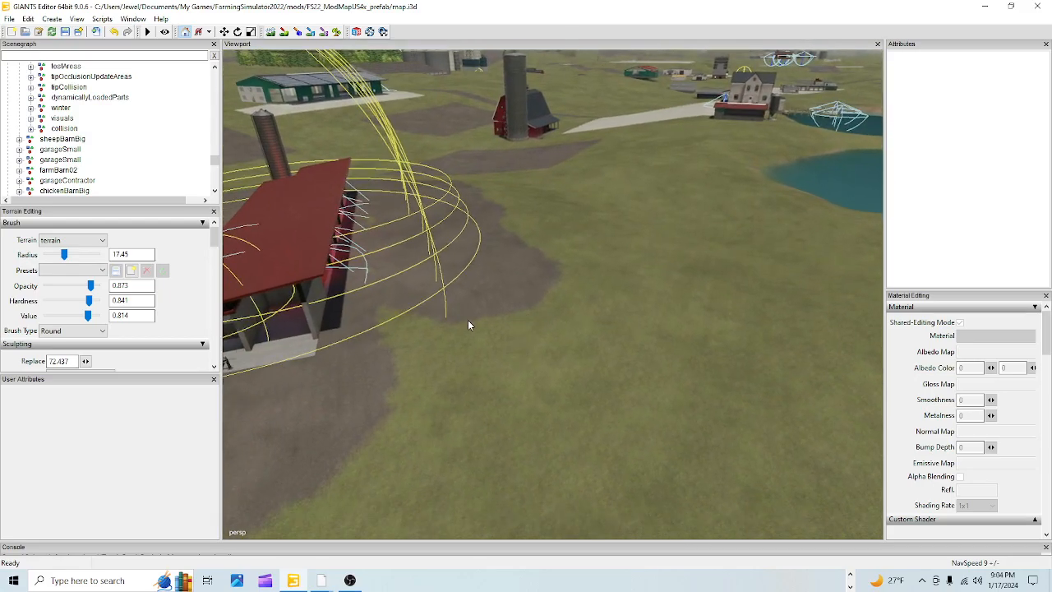
{"action": "left_click_drag", "start_coordinate": [508, 314], "coordinate": [510, 353], "text": "alt"}
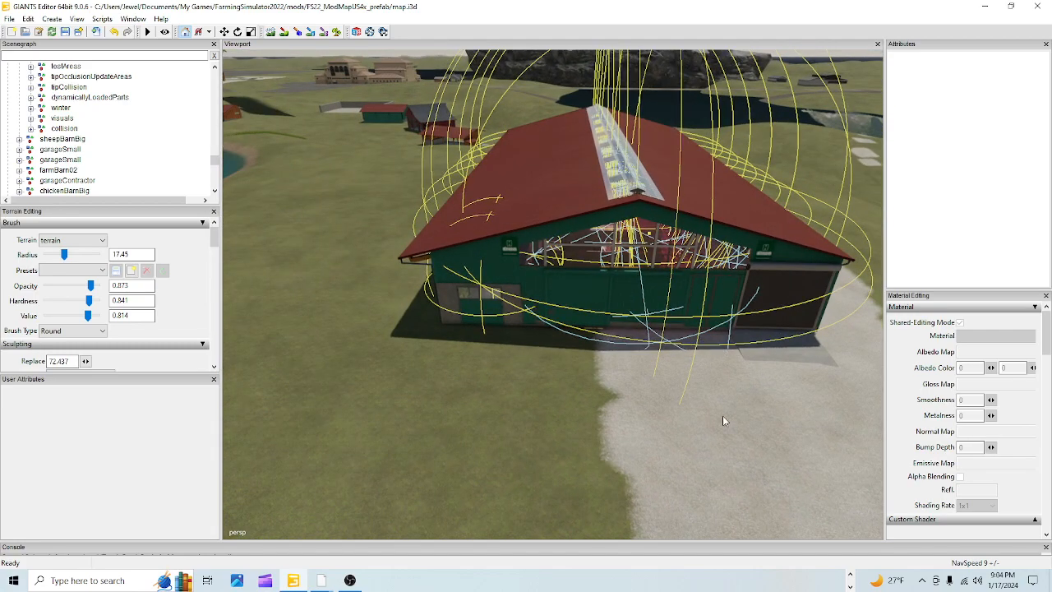
Inspect the gravel driveway leading up to the large green barn and the edges where it meets the grass
{"action": "left_click_drag", "start_coordinate": [581, 349], "coordinate": [559, 192], "text": "alt"}
{"action": "scroll", "coordinate": [559, 193], "scroll_direction": "down", "scroll_amount": 3}
{"action": "left_click_drag", "start_coordinate": [535, 337], "coordinate": [517, 418], "text": "alt"}
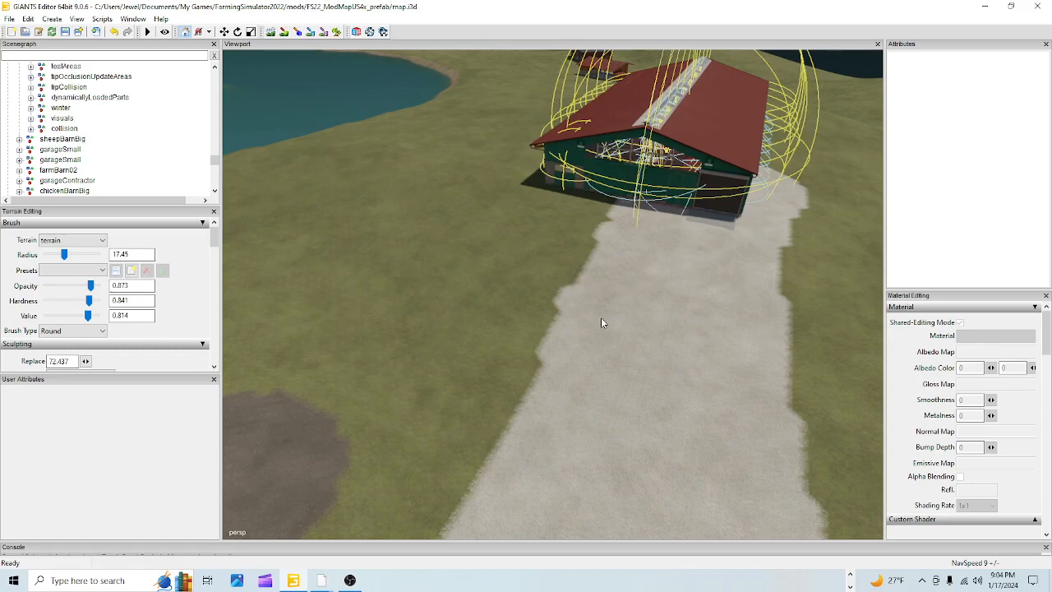
{"action": "left_click_drag", "start_coordinate": [582, 441], "coordinate": [592, 427], "text": "alt"}
{"action": "scroll", "coordinate": [590, 312], "scroll_direction": "up", "scroll_amount": 3}
{"action": "left_click_drag", "start_coordinate": [575, 346], "coordinate": [566, 309], "text": "alt"}
{"action": "scroll", "coordinate": [595, 375], "scroll_direction": "down", "scroll_amount": 3}
{"action": "left_click_drag", "start_coordinate": [595, 375], "coordinate": [566, 416], "text": "alt"}
{"action": "scroll", "coordinate": [576, 444], "scroll_direction": "up", "scroll_amount": 3}
{"action": "left_click_drag", "start_coordinate": [582, 477], "coordinate": [587, 430], "text": "alt"}
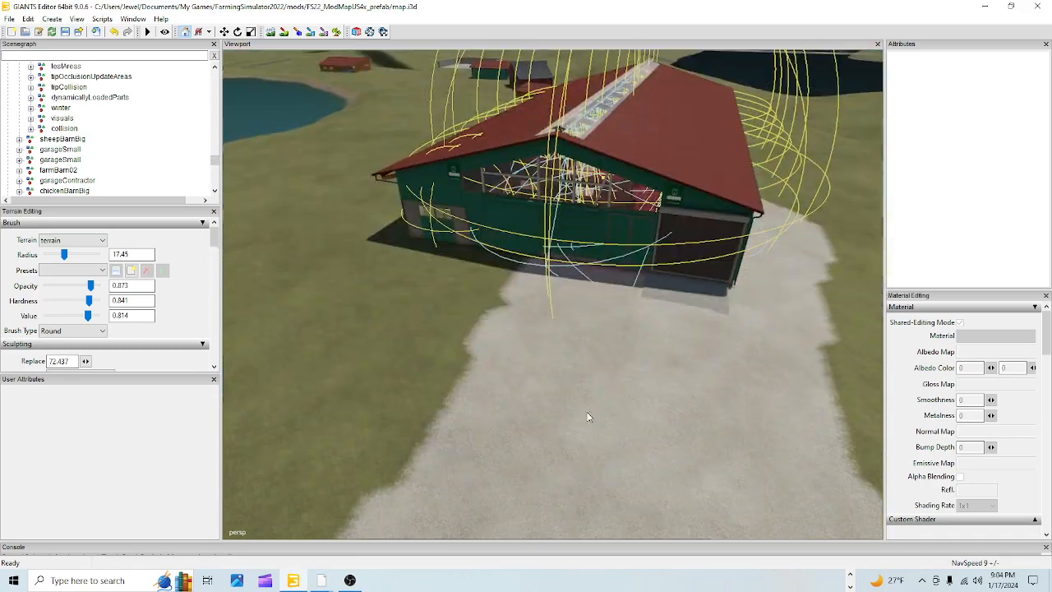
{"action": "scroll", "coordinate": [601, 301], "scroll_direction": "down", "scroll_amount": 3}
{"action": "scroll", "coordinate": [602, 304], "scroll_direction": "down", "scroll_amount": 2}
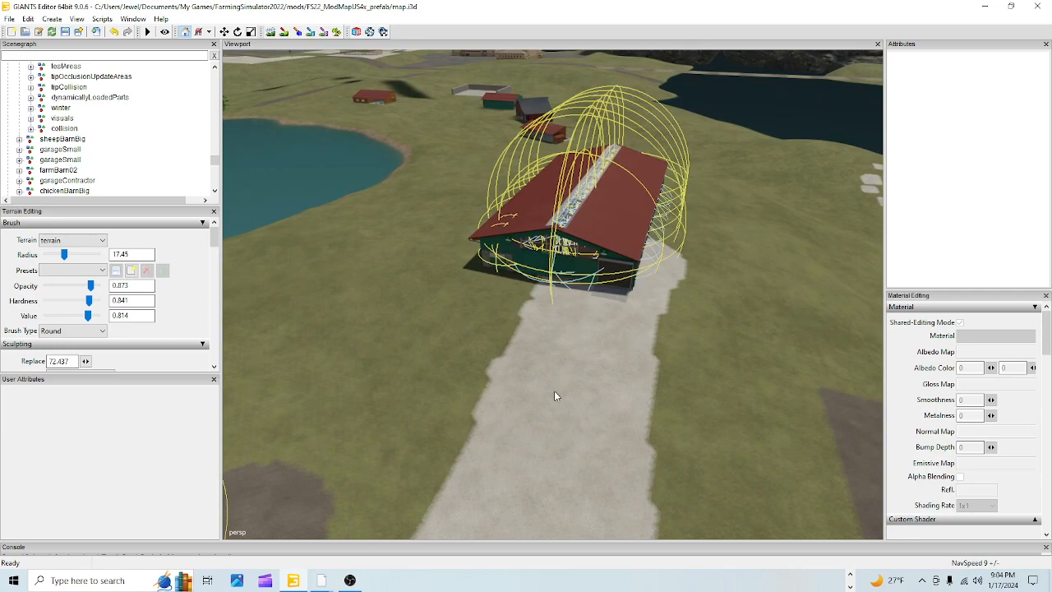
{"action": "scroll", "coordinate": [556, 415], "scroll_direction": "up", "scroll_amount": 5}
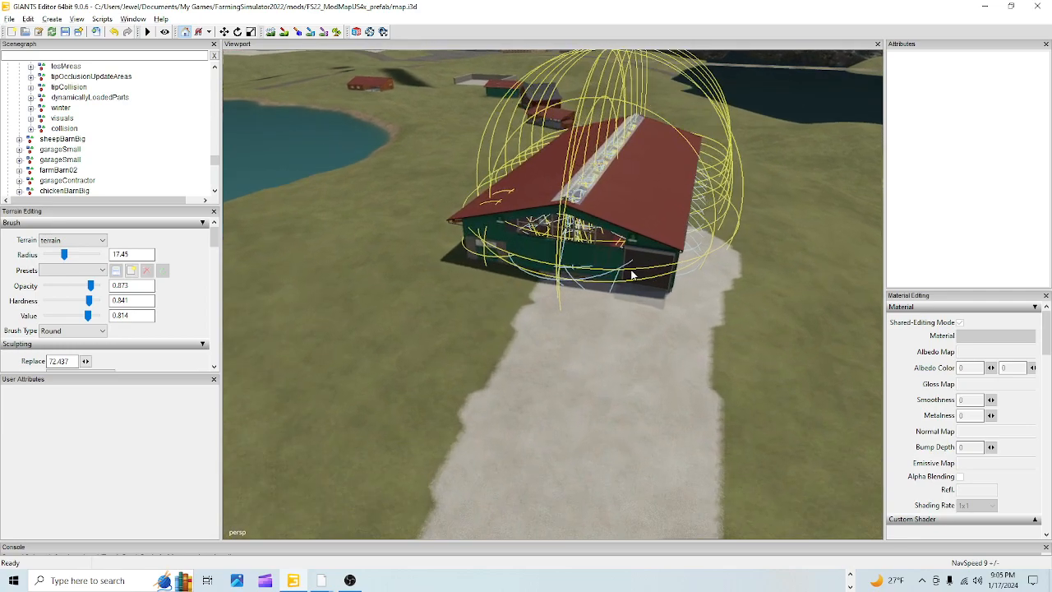
{"action": "left_click_drag", "start_coordinate": [579, 298], "coordinate": [606, 305], "text": "alt"}
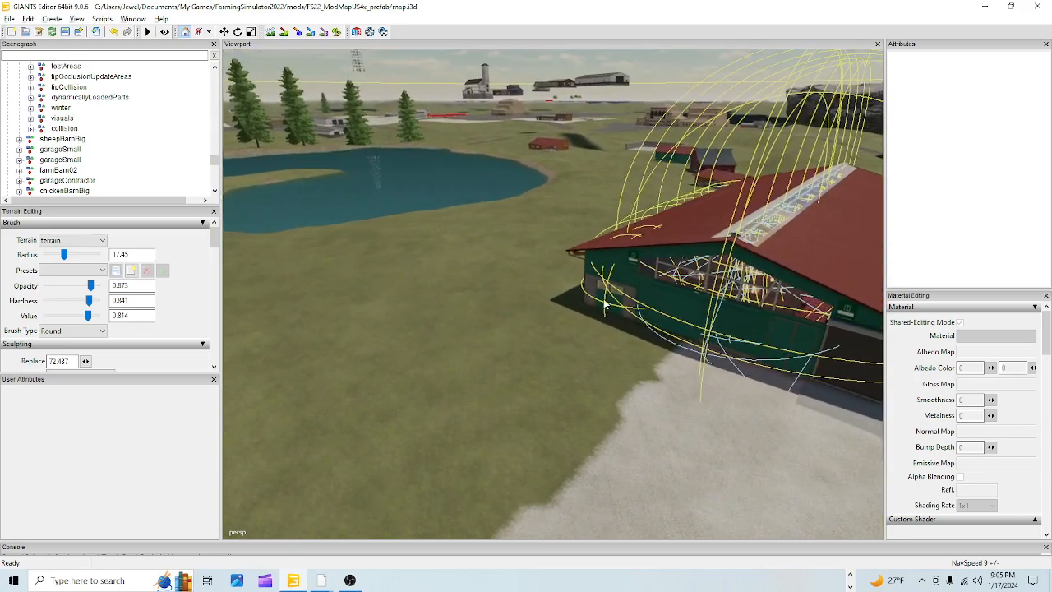
{"action": "scroll", "coordinate": [533, 428], "scroll_direction": "down", "scroll_amount": 2}
{"action": "left_click_drag", "start_coordinate": [533, 433], "coordinate": [496, 470], "text": "alt"}
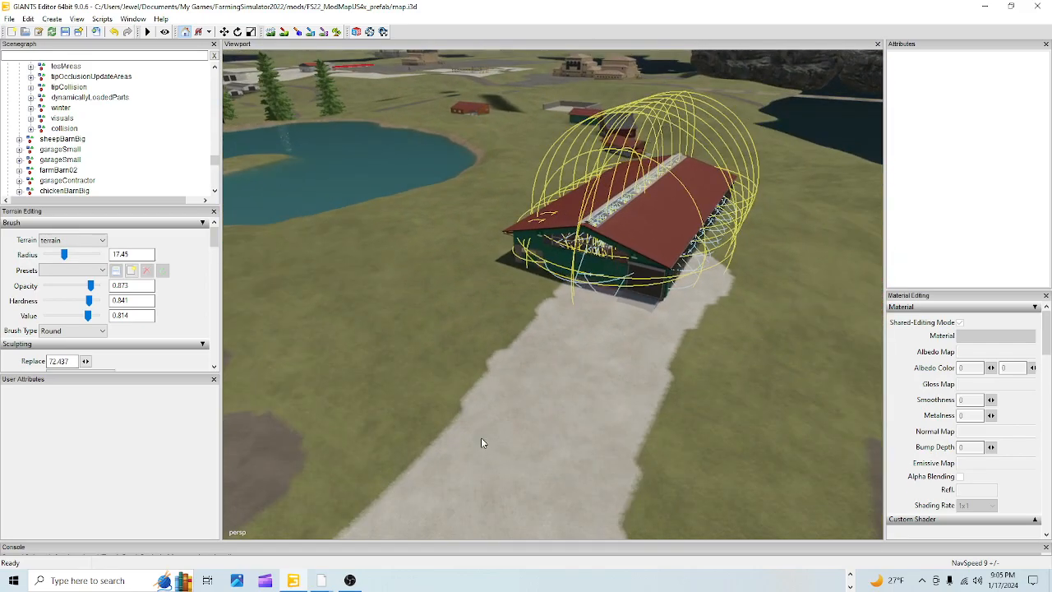
Inspect the gravel road from the open-sided barn with the dirt ground to the front of the green barn
{"action": "left_click_drag", "start_coordinate": [537, 397], "coordinate": [431, 431], "text": "alt"}
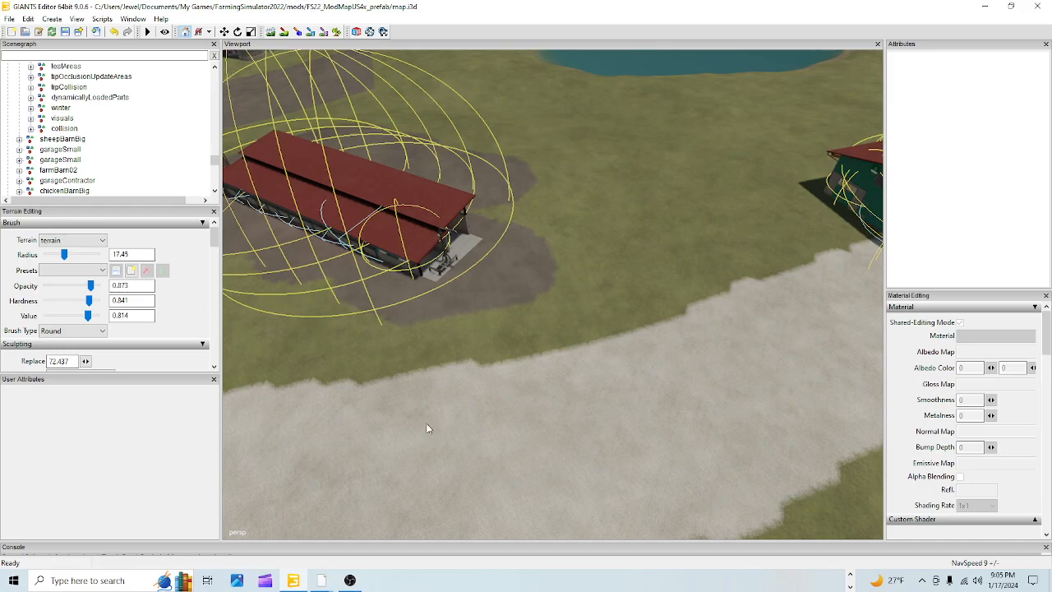
{"action": "left_click_drag", "start_coordinate": [538, 429], "coordinate": [637, 403], "text": "alt"}
{"action": "left_click_drag", "start_coordinate": [504, 465], "coordinate": [551, 171], "text": "alt"}
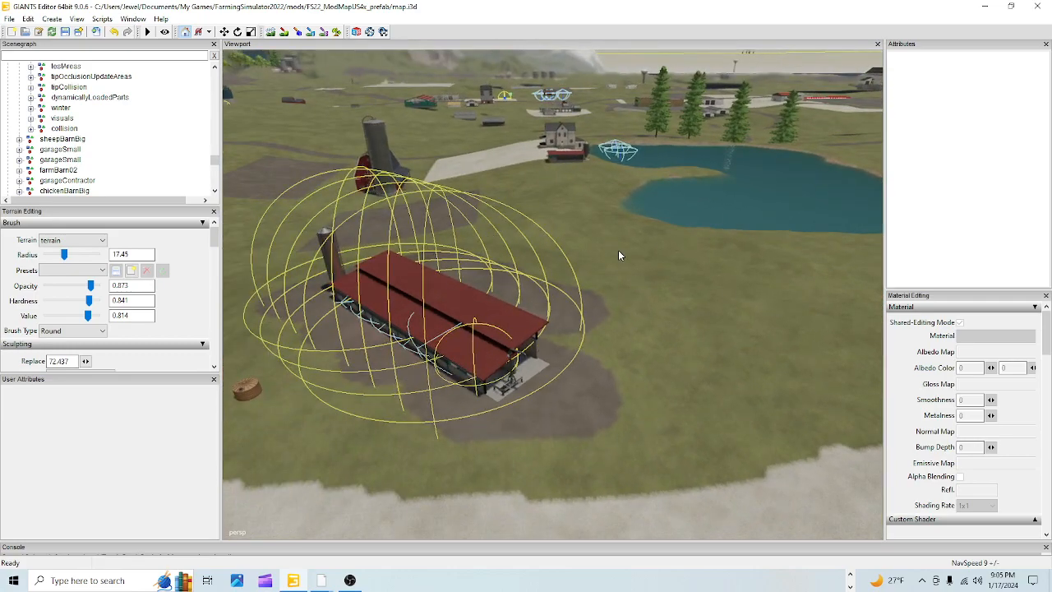
{"action": "left_click_drag", "start_coordinate": [557, 366], "coordinate": [567, 424], "text": "alt"}
{"action": "scroll", "coordinate": [702, 173], "scroll_direction": "up", "scroll_amount": 3}
{"action": "left_click_drag", "start_coordinate": [569, 376], "coordinate": [617, 383], "text": "alt"}
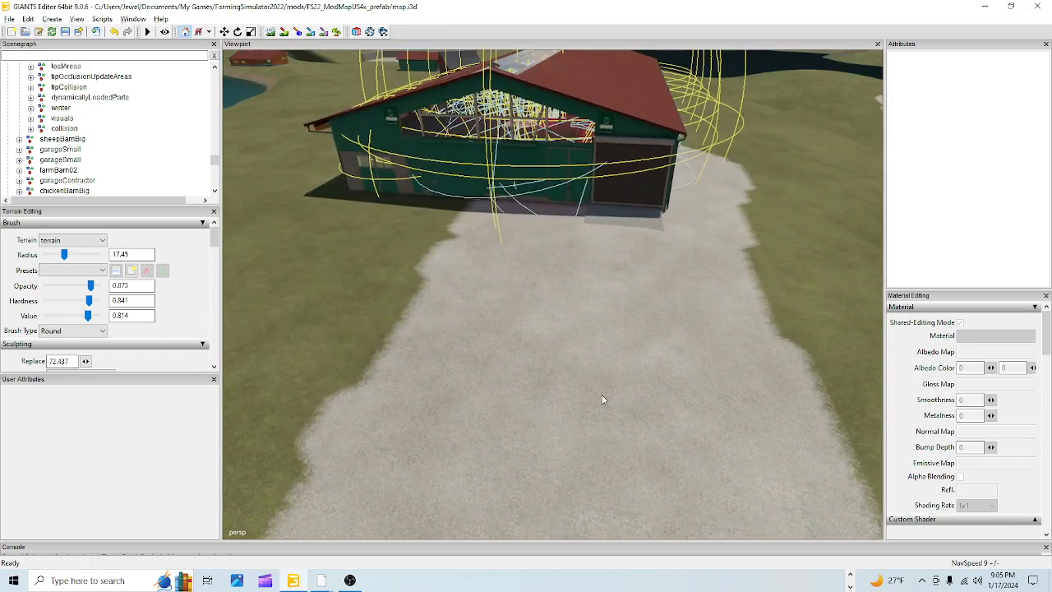
{"action": "scroll", "coordinate": [625, 237], "scroll_direction": "up", "scroll_amount": 3}
{"action": "scroll", "coordinate": [625, 237], "scroll_direction": "up", "scroll_amount": 2}
{"action": "scroll", "coordinate": [609, 292], "scroll_direction": "down", "scroll_amount": 2}
{"action": "left_click_drag", "start_coordinate": [608, 291], "coordinate": [527, 326], "text": "alt"}
{"action": "scroll", "coordinate": [527, 326], "scroll_direction": "down", "scroll_amount": 2}
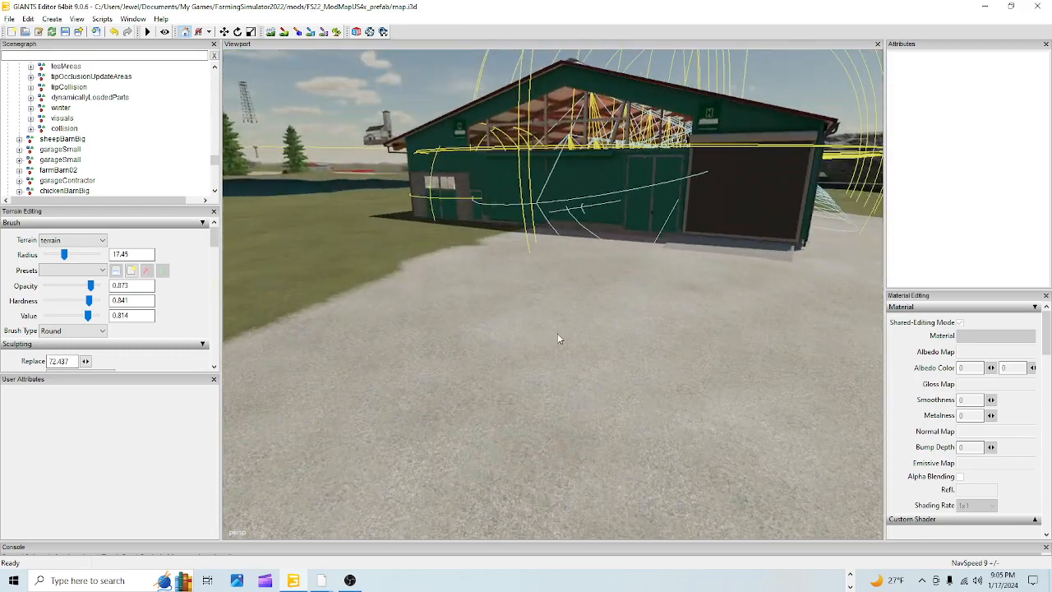
{"action": "scroll", "coordinate": [587, 318], "scroll_direction": "down", "scroll_amount": 2}
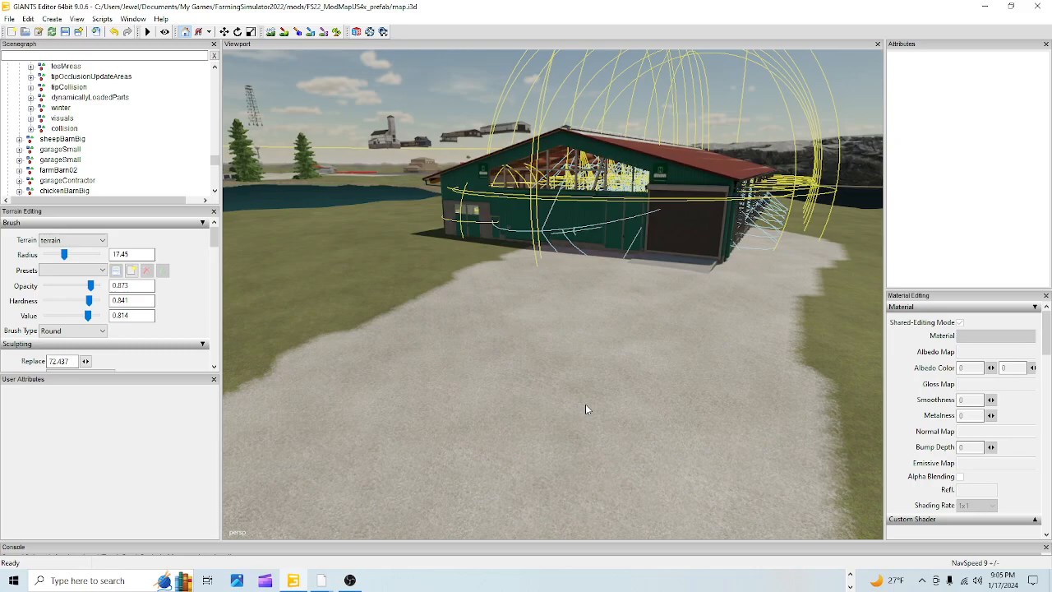
{"action": "left_click_drag", "start_coordinate": [563, 407], "coordinate": [556, 402], "text": "alt"}
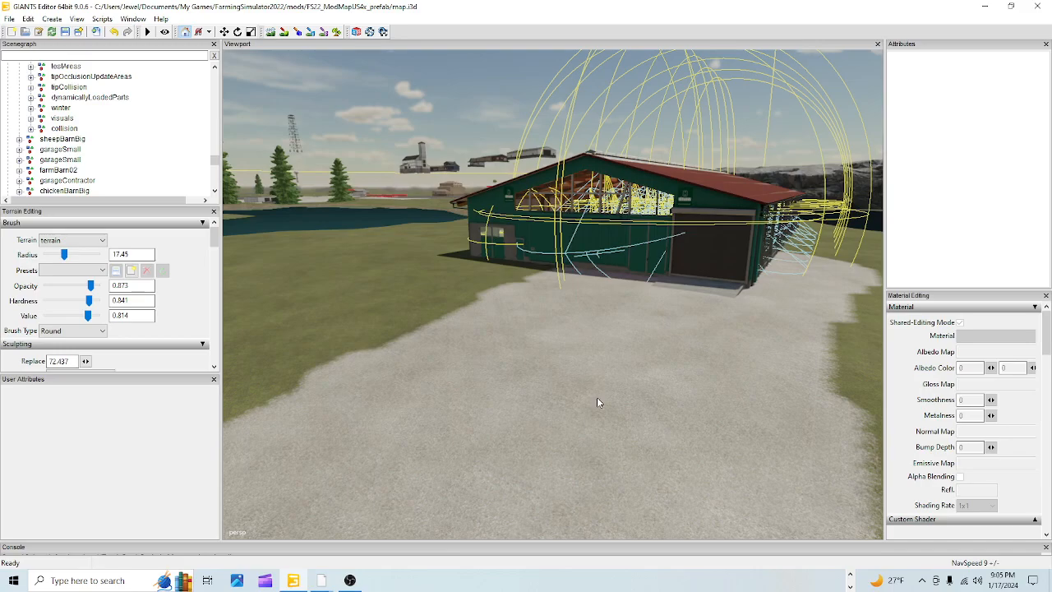
{"action": "left_click_drag", "start_coordinate": [596, 400], "coordinate": [529, 443], "text": "alt"}
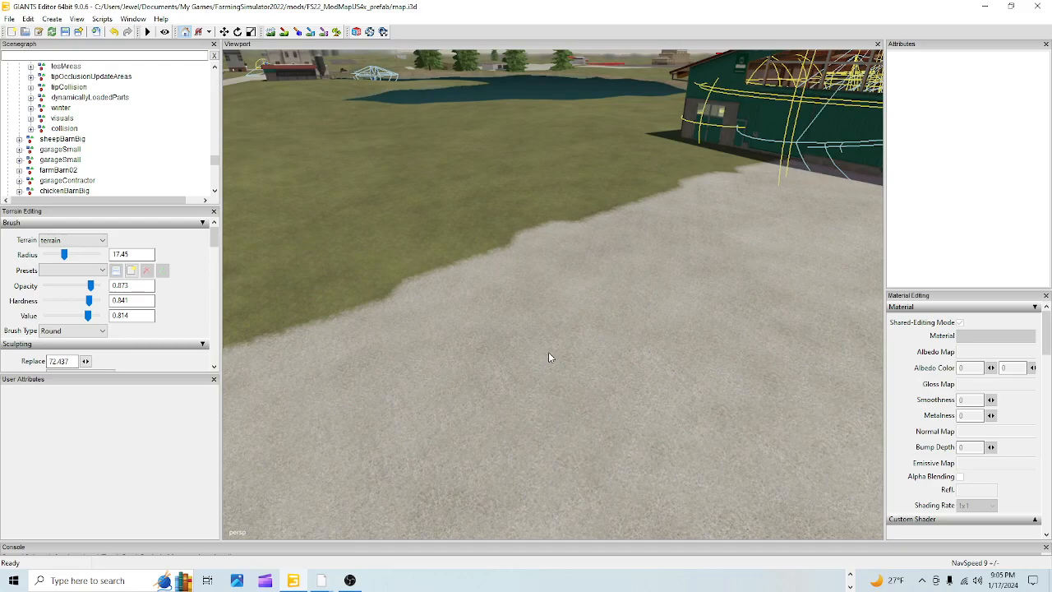
{"action": "left_click_drag", "start_coordinate": [546, 359], "coordinate": [509, 456], "text": "alt"}
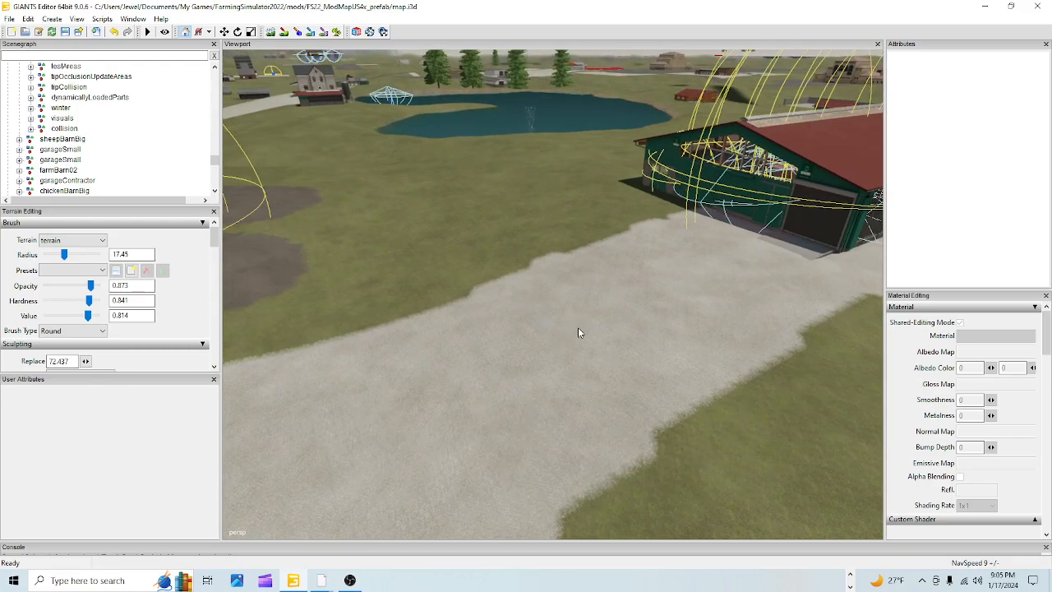
Switch to Steam and launch Farming Simulator 22 from the game library
{"action": "left_click", "coordinate": [851, 575]}
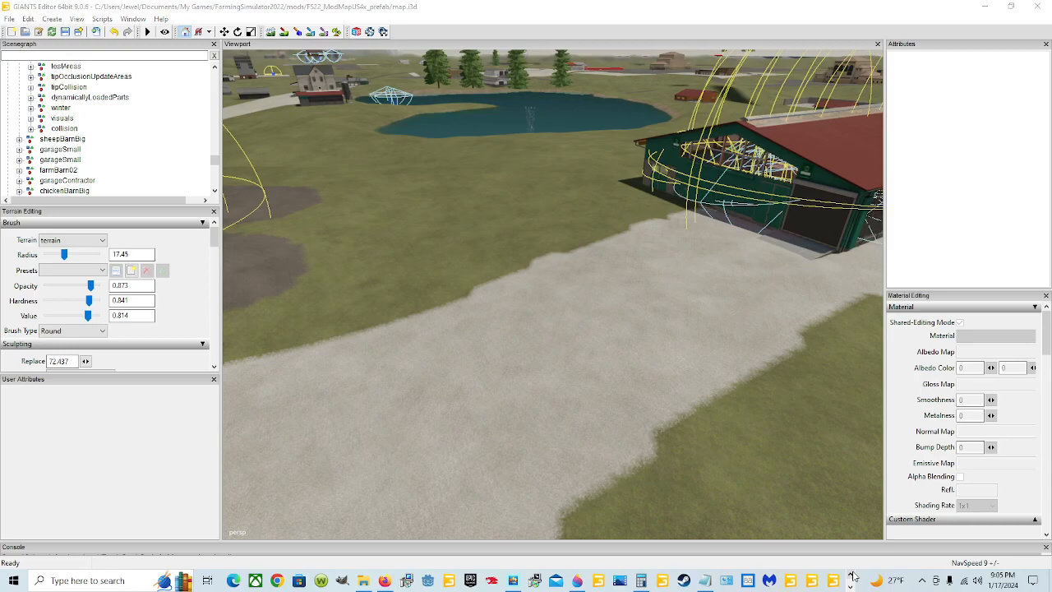
{"action": "left_click", "coordinate": [690, 582]}
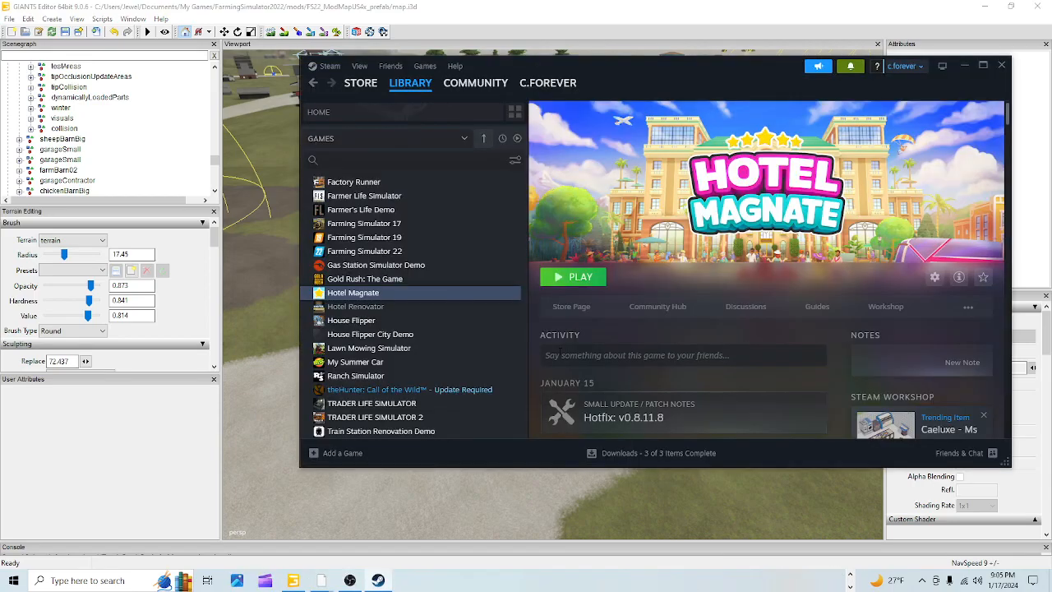
{"action": "left_click", "coordinate": [407, 252]}
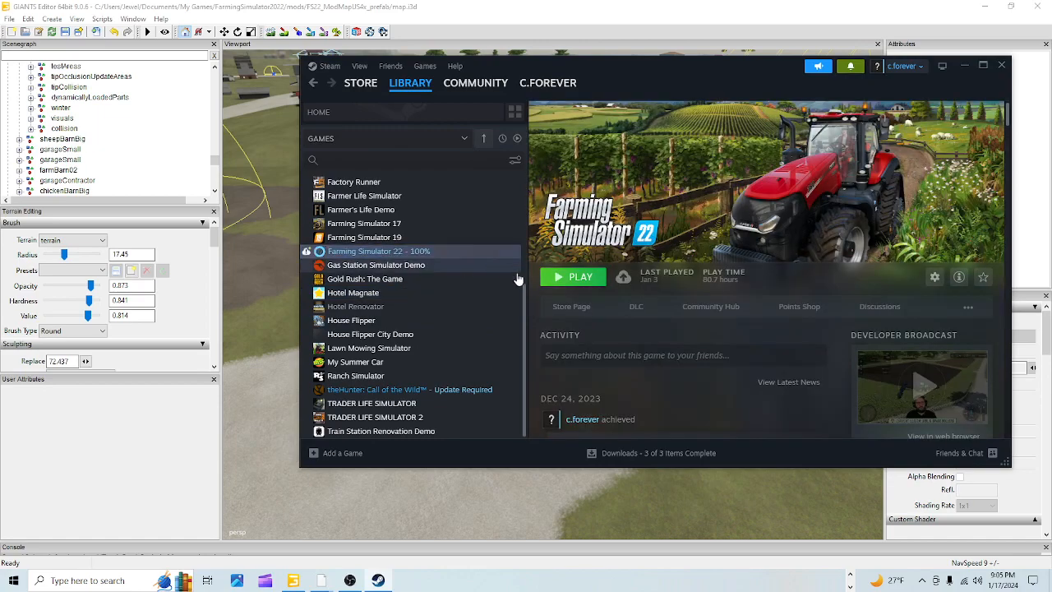
{"action": "left_click", "coordinate": [573, 277]}
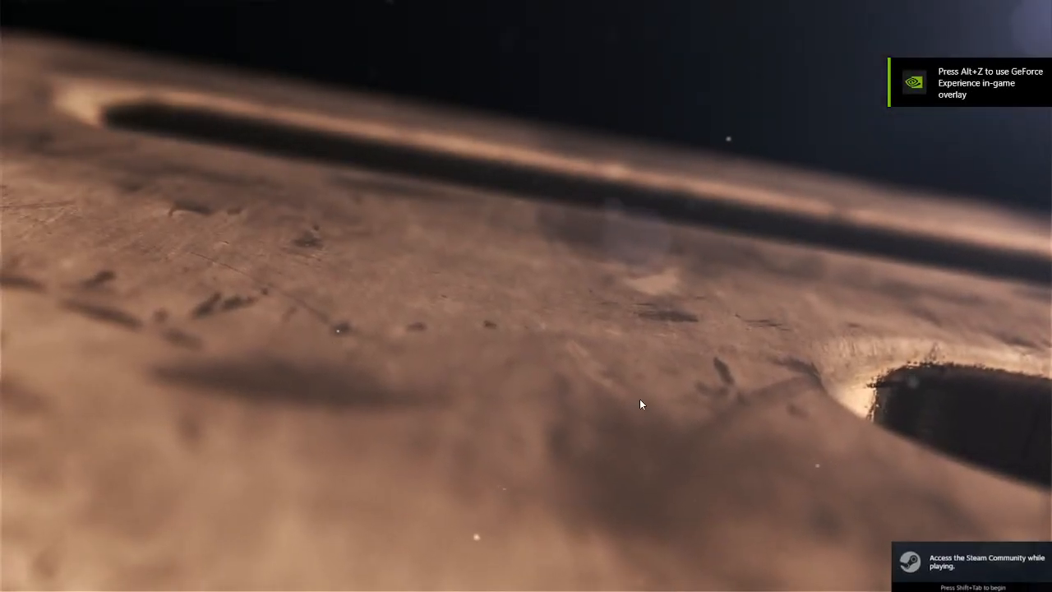
Skip the intro video and open the list of career game saves, backing out of the multiplayer screen
{"action": "left_click", "coordinate": [458, 398]}
{"action": "left_click", "coordinate": [288, 369]}
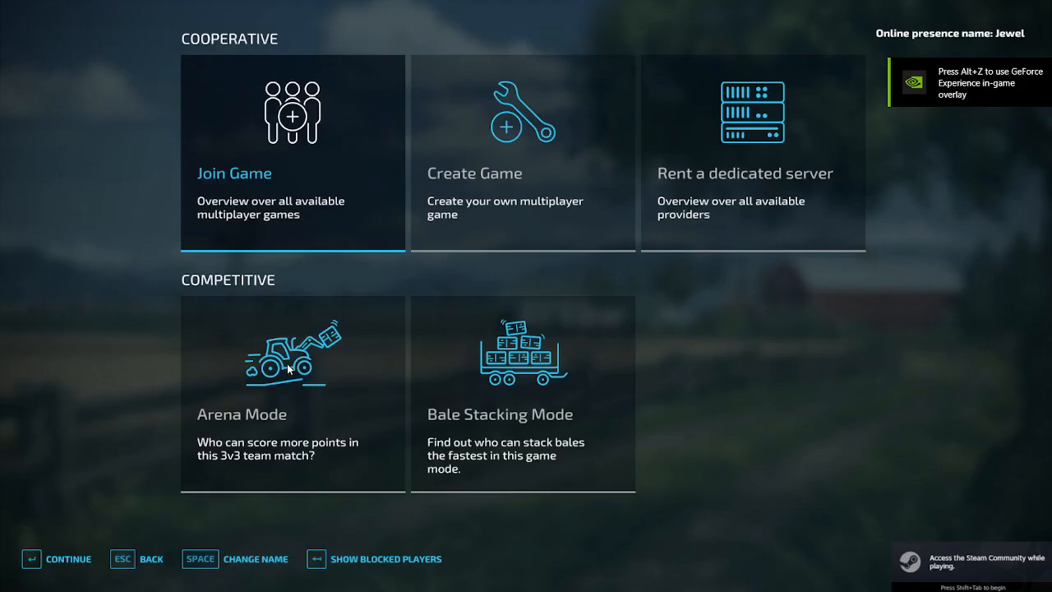
{"action": "left_click", "coordinate": [156, 560]}
{"action": "left_click", "coordinate": [158, 339]}
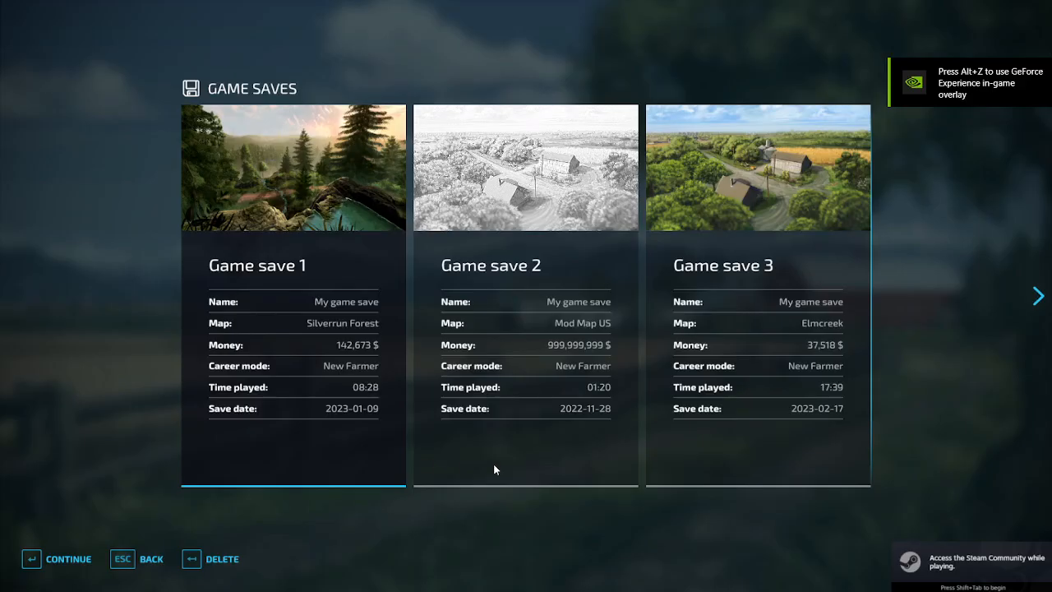
Browse the game saves and choose the empty slot between game saves 11 and 13 for a new career
{"action": "scroll", "coordinate": [537, 457], "scroll_direction": "down", "scroll_amount": 10}
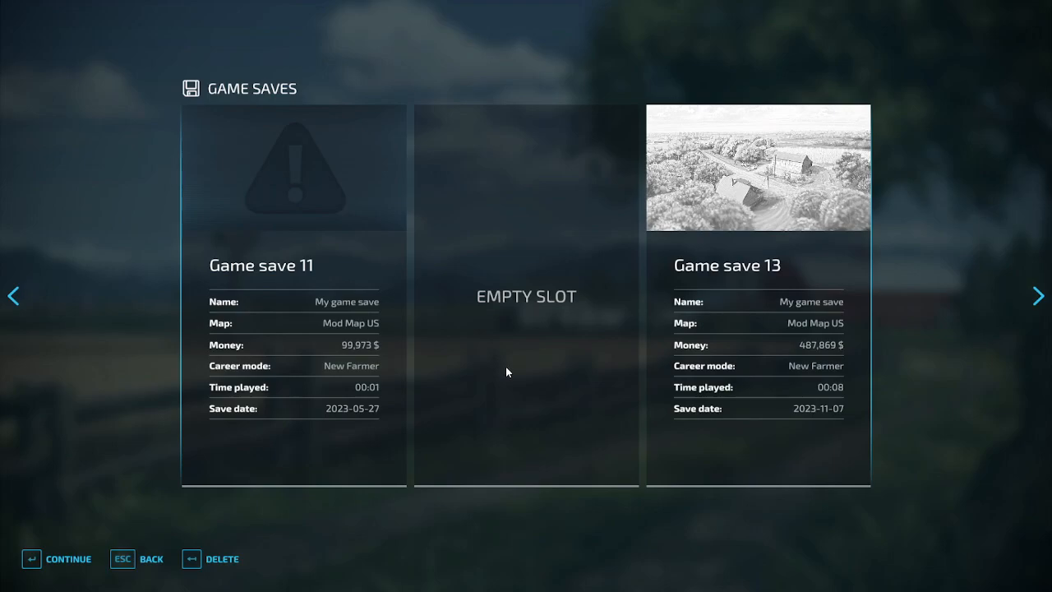
{"action": "scroll", "coordinate": [597, 405], "scroll_direction": "down", "scroll_amount": 3}
{"action": "scroll", "coordinate": [597, 405], "scroll_direction": "up", "scroll_amount": 4}
{"action": "scroll", "coordinate": [599, 405], "scroll_direction": "down", "scroll_amount": 5}
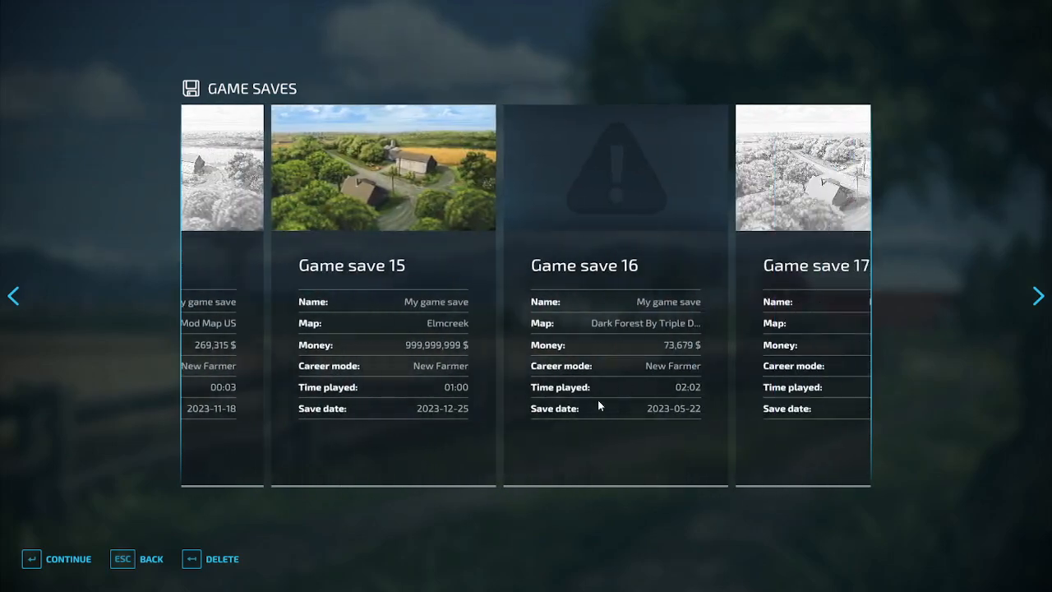
{"action": "scroll", "coordinate": [341, 411], "scroll_direction": "up", "scroll_amount": 2}
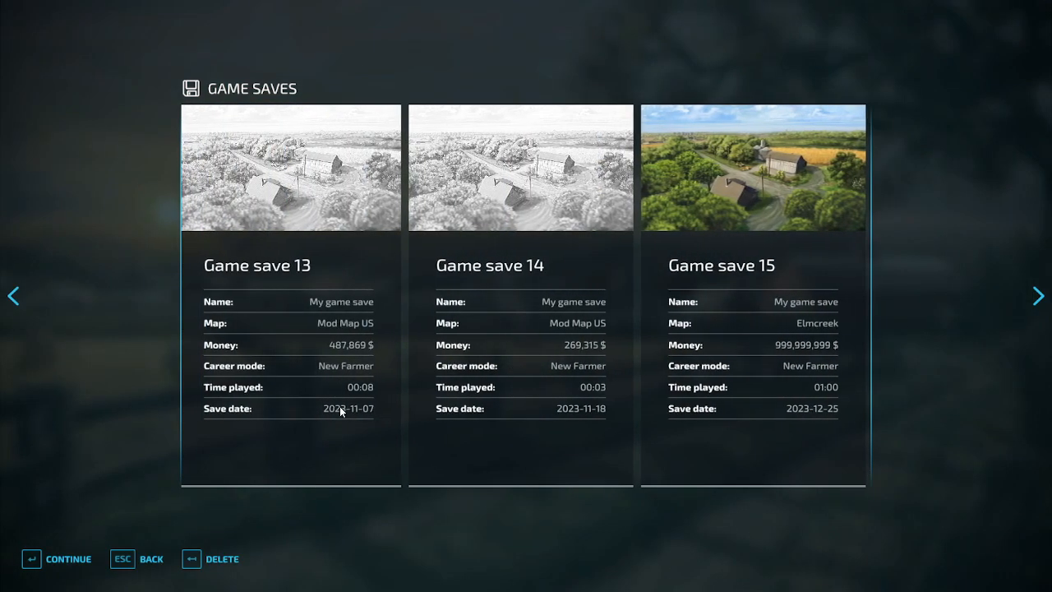
{"action": "scroll", "coordinate": [493, 374], "scroll_direction": "up", "scroll_amount": 3}
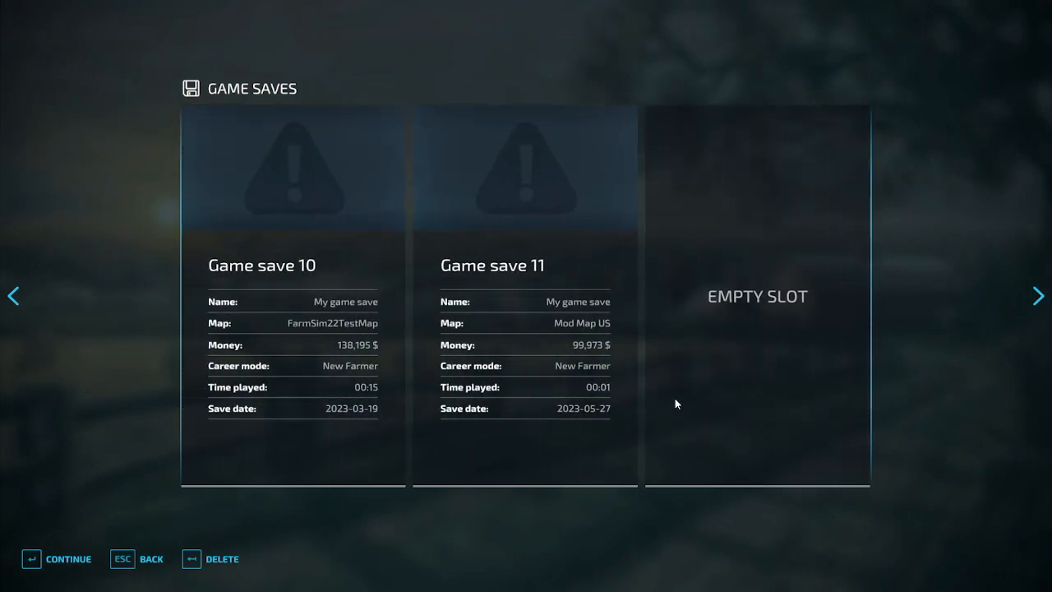
{"action": "scroll", "coordinate": [658, 402], "scroll_direction": "down", "scroll_amount": 1}
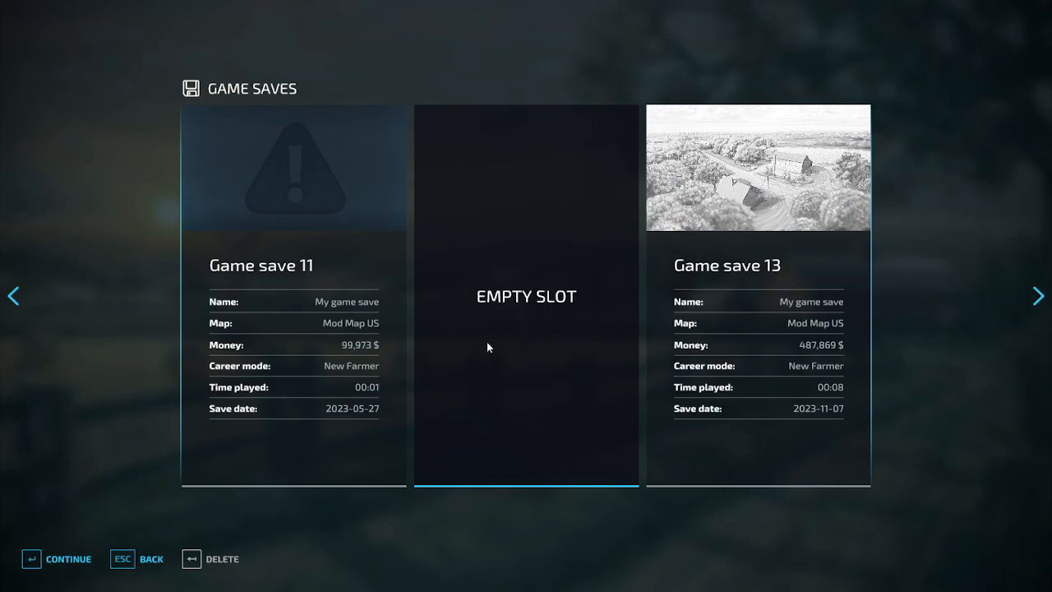
{"action": "left_click", "coordinate": [67, 560]}
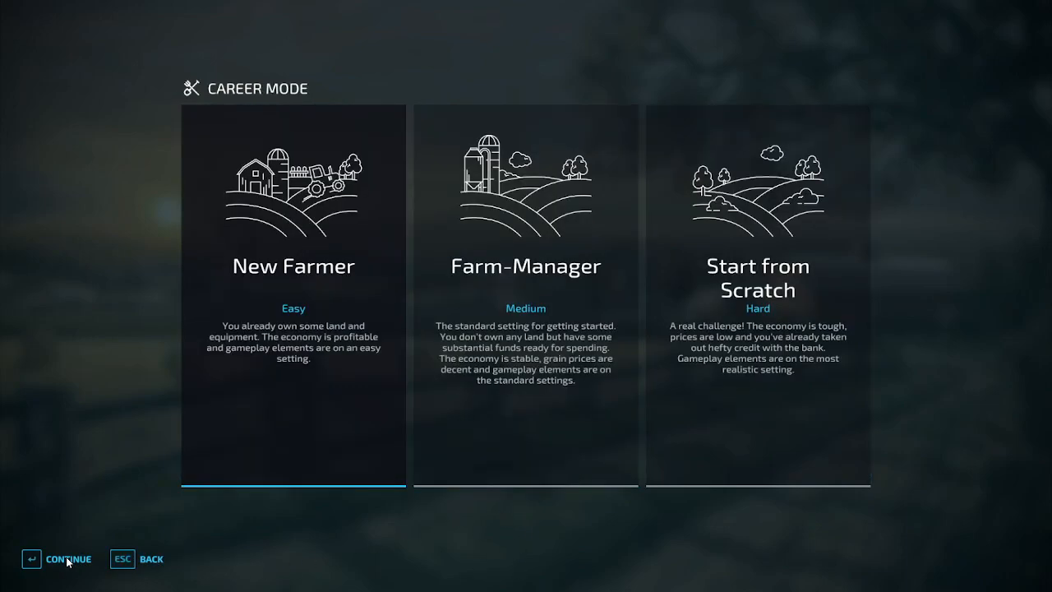
Start a New Farmer career on Mod Map US 4x with all optional mods deselected, keeping the preselected character
{"action": "left_click", "coordinate": [67, 560]}
{"action": "scroll", "coordinate": [171, 448], "scroll_direction": "down", "scroll_amount": 5}
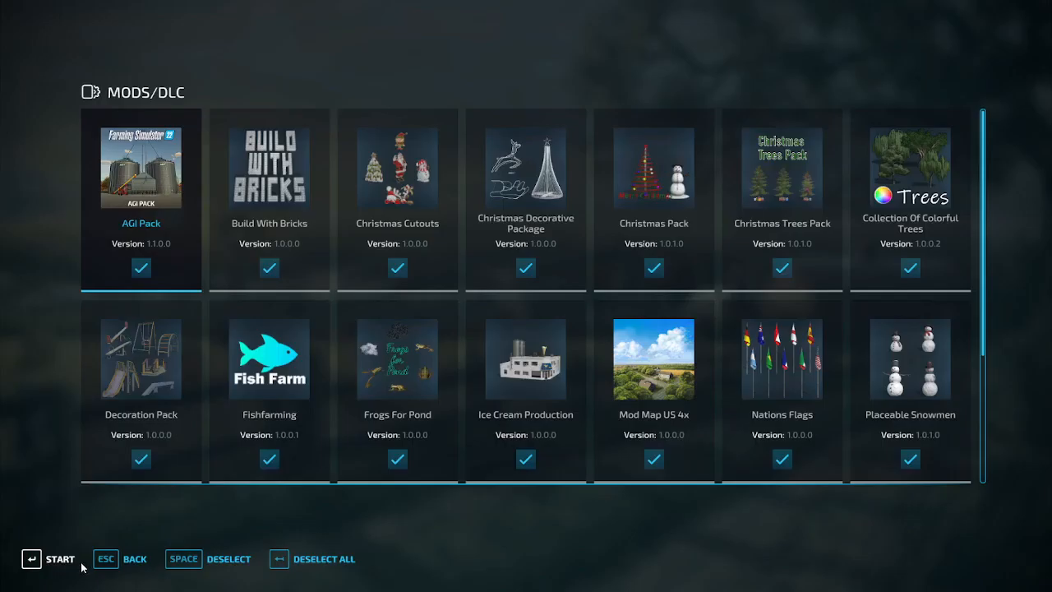
{"action": "left_click", "coordinate": [315, 563]}
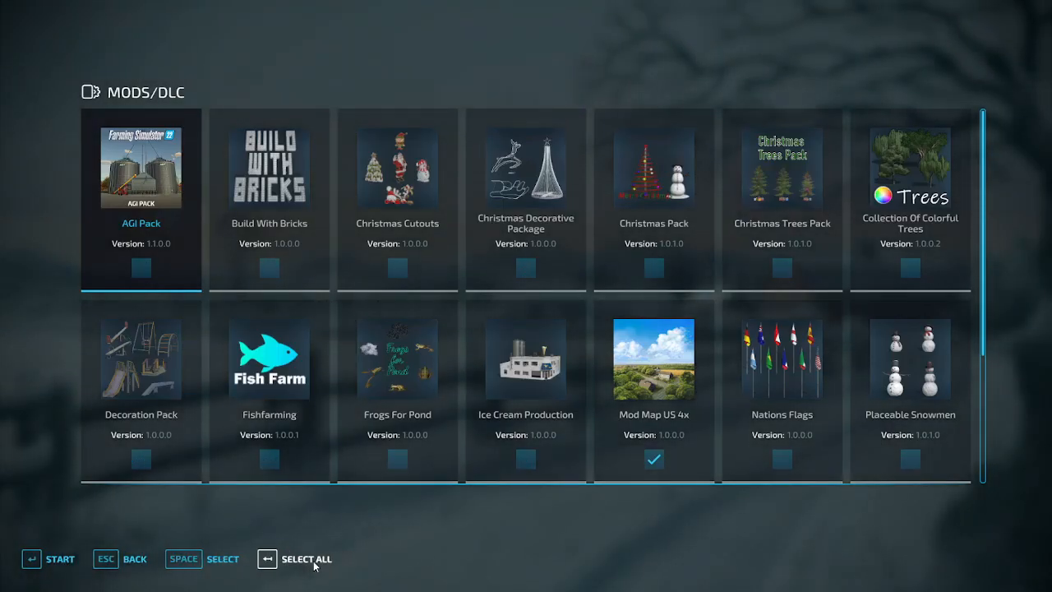
{"action": "left_click", "coordinate": [45, 566]}
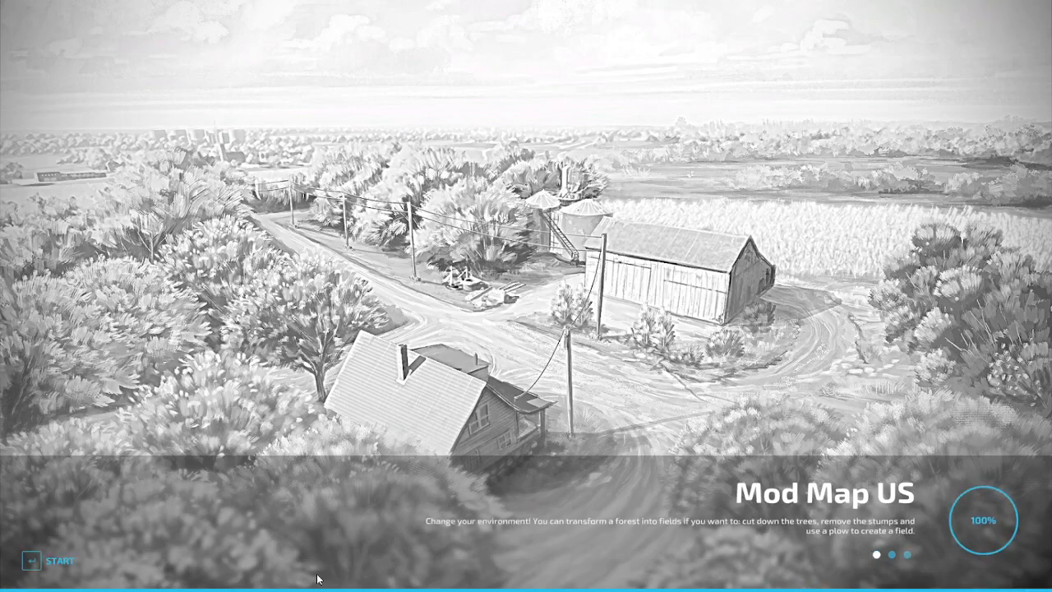
{"action": "left_click", "coordinate": [60, 562]}
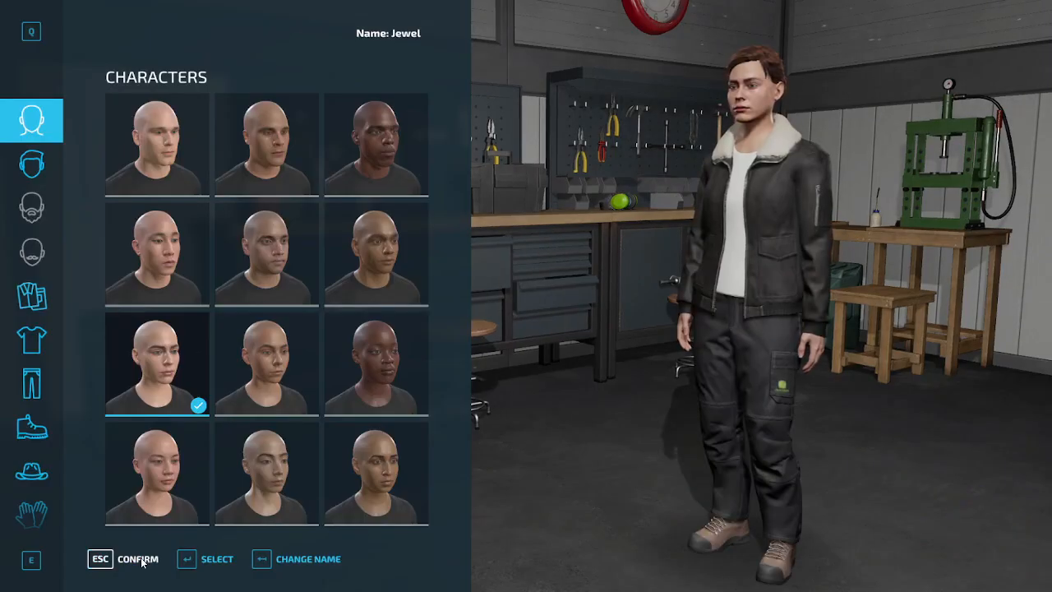
{"action": "left_click", "coordinate": [138, 558]}
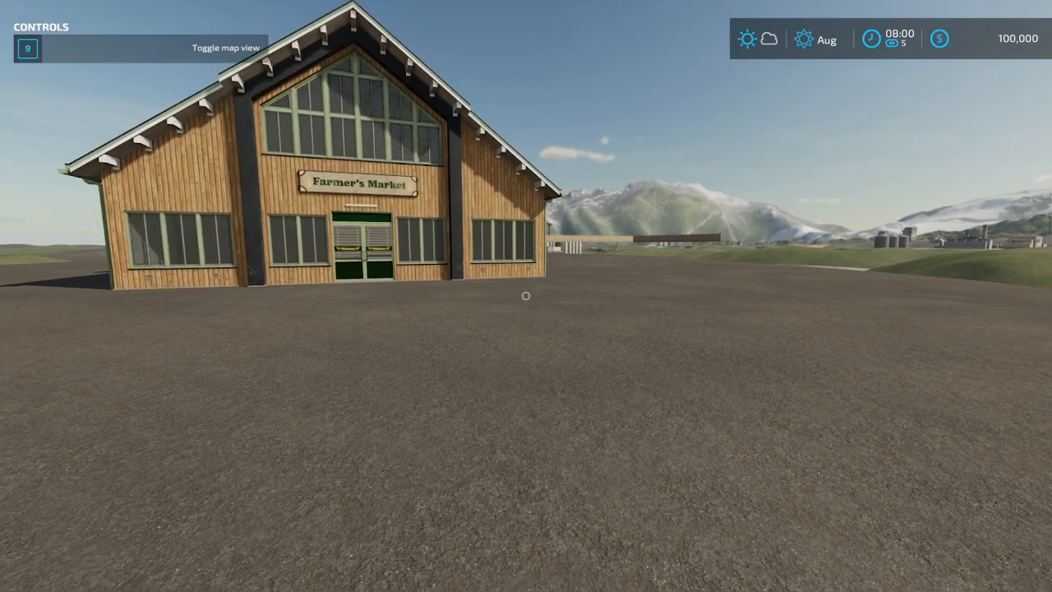
Find the Cow Barn (large) on the in-game map and visit it
{"action": "key", "text": "w"}
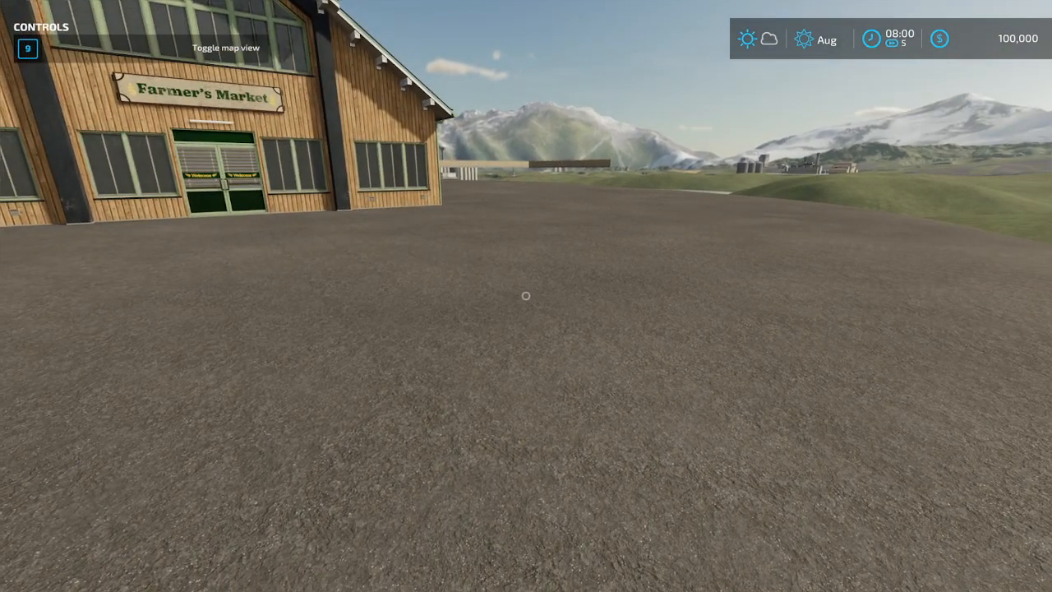
{"action": "key", "text": "Escape"}
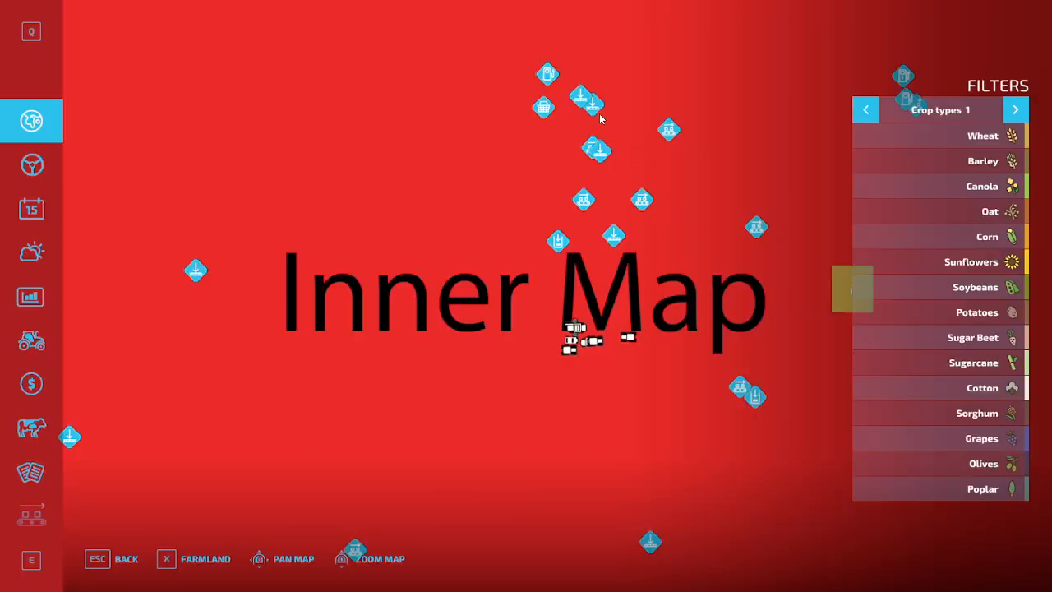
{"action": "left_click_drag", "start_coordinate": [598, 113], "coordinate": [573, 487]}
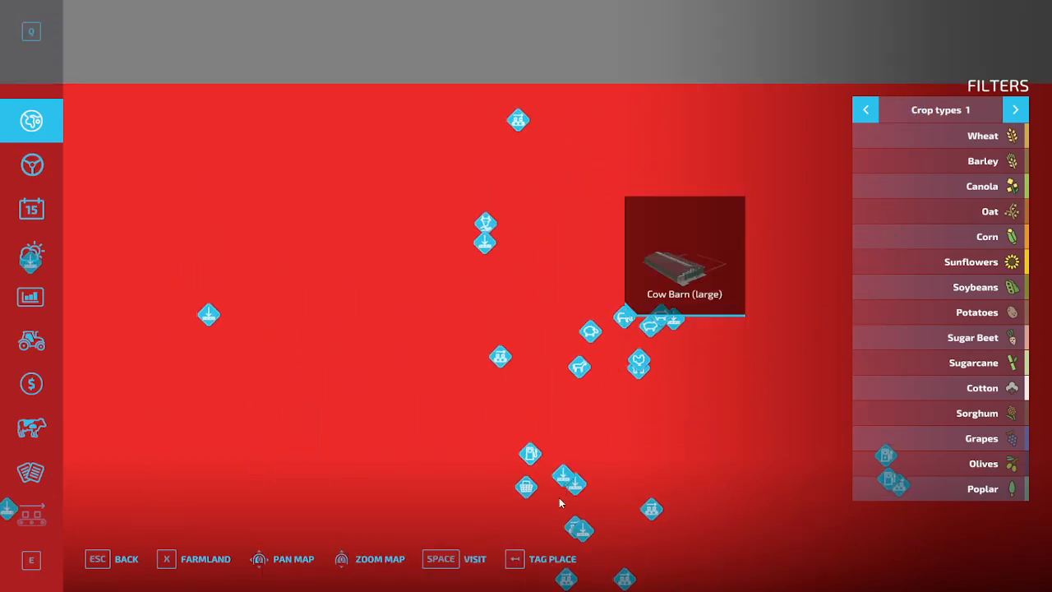
{"action": "left_click", "coordinate": [467, 559]}
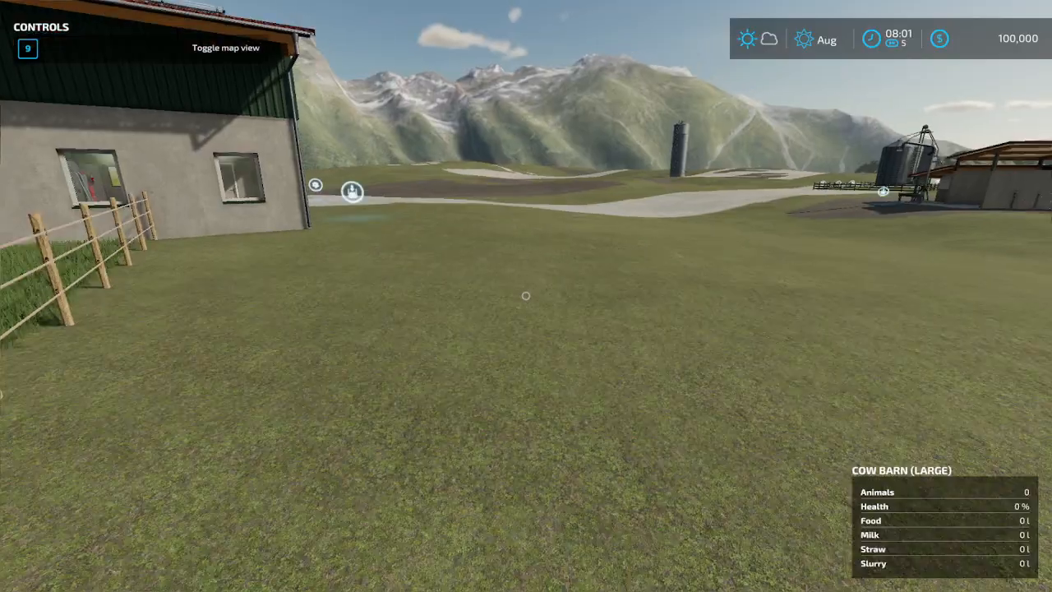
Walk around the grass beside the large cow barn and examine the surrounding terrain and the barn's gravel area
{"action": "key", "text": "w"}
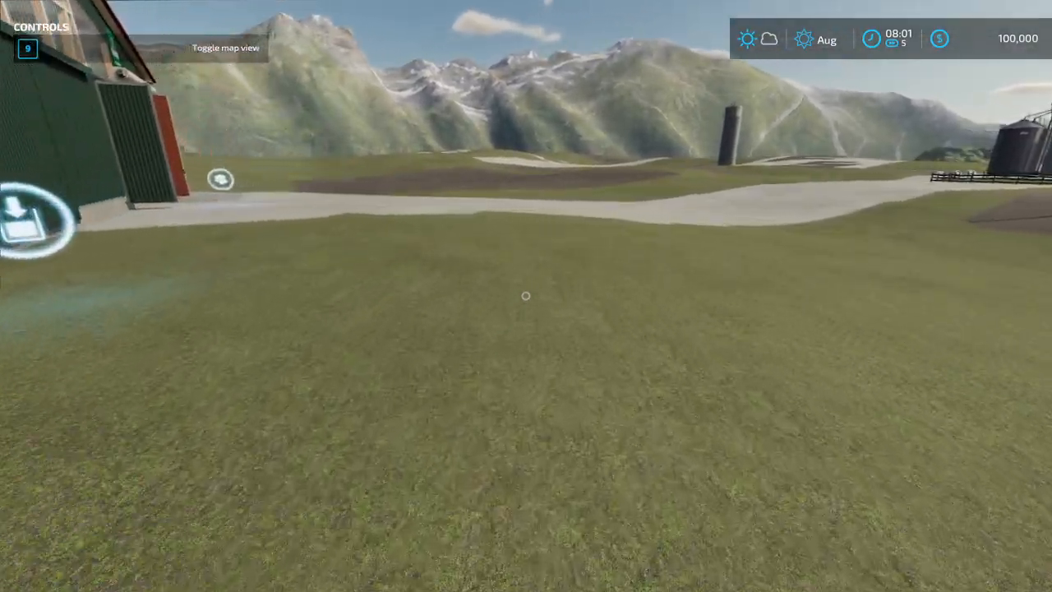
{"action": "key", "text": "w"}
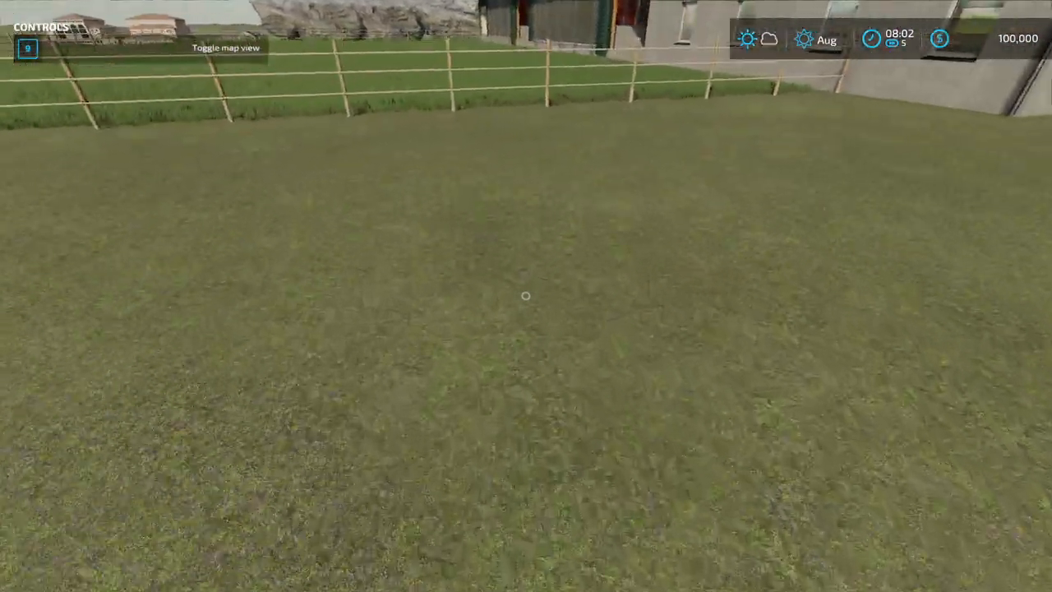
{"action": "key", "text": "w"}
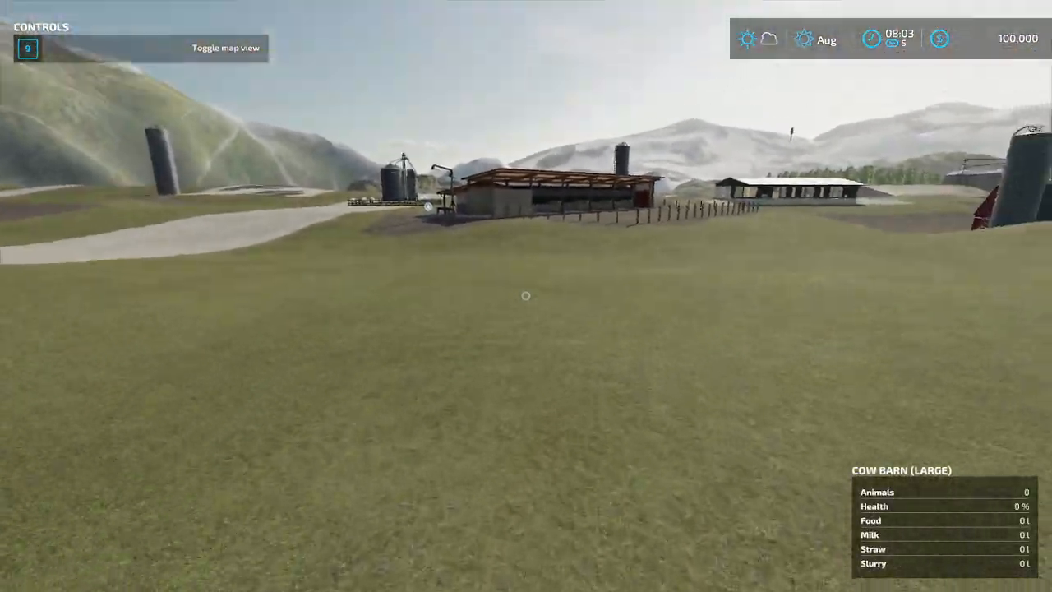
{"action": "key", "text": "w"}
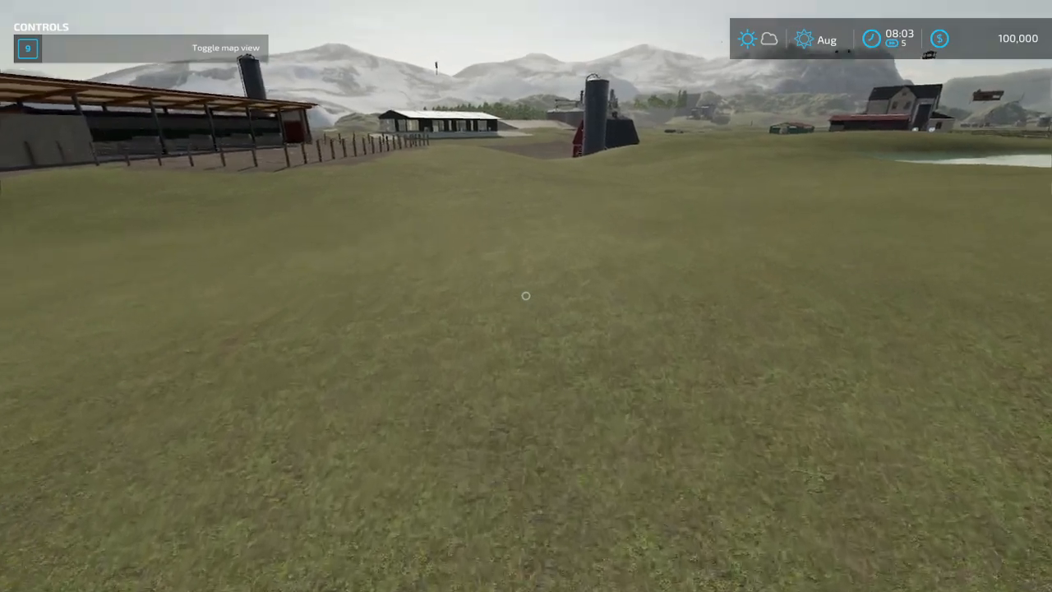
{"action": "key", "text": "s"}
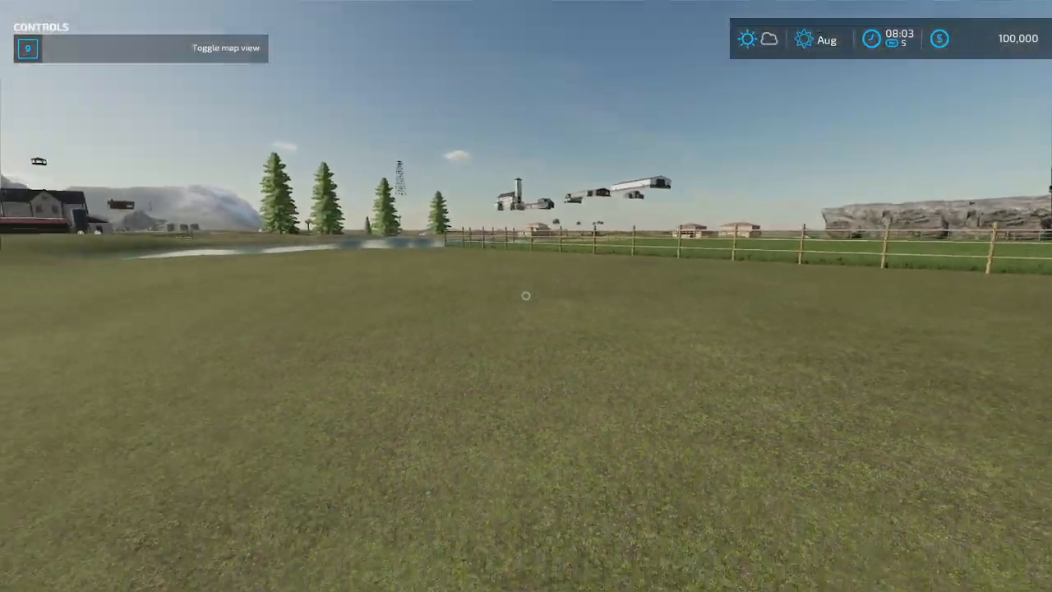
{"action": "key", "text": "s"}
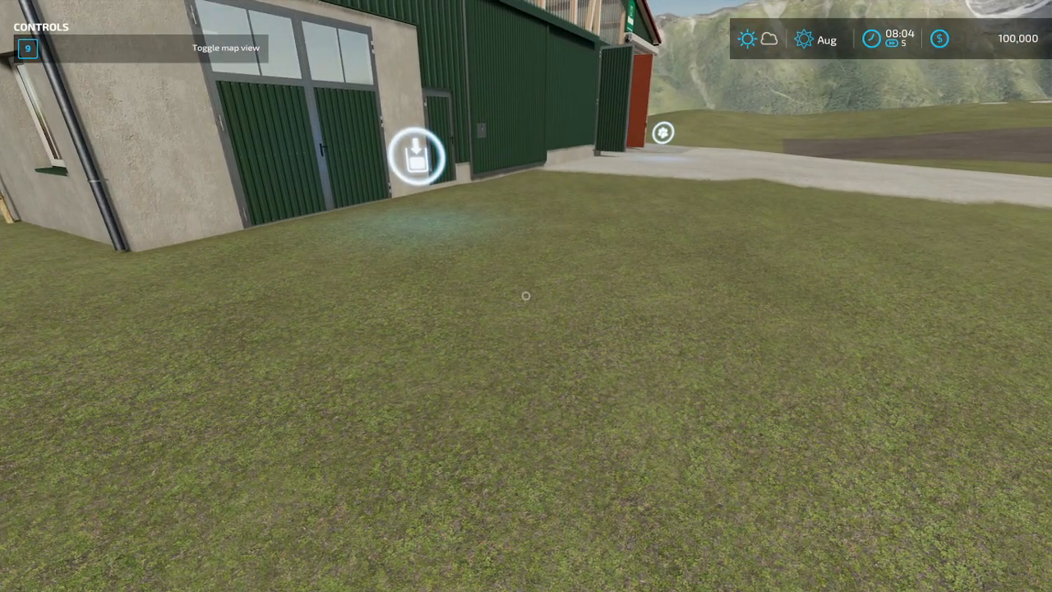
Enter construction mode from the shop and browse the silo buildings for a manure store
{"action": "key", "text": "p"}
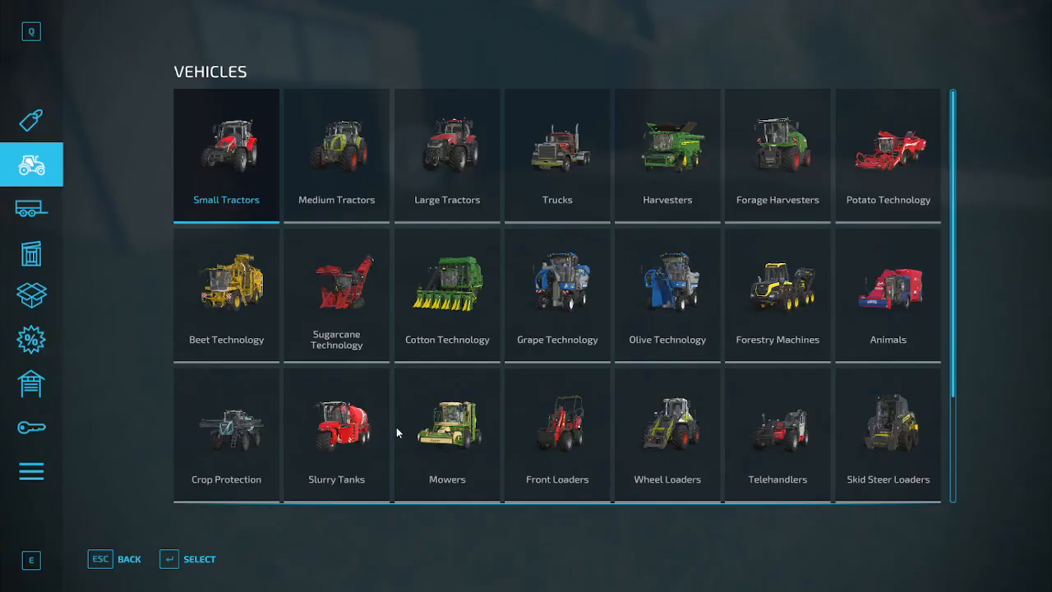
{"action": "left_click", "coordinate": [43, 476]}
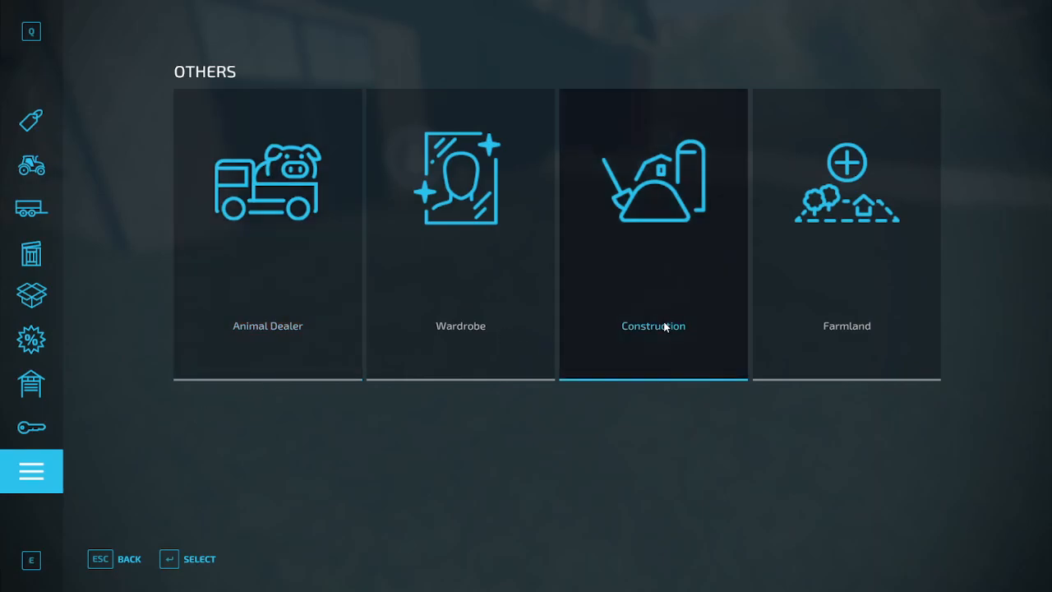
{"action": "left_click", "coordinate": [666, 323]}
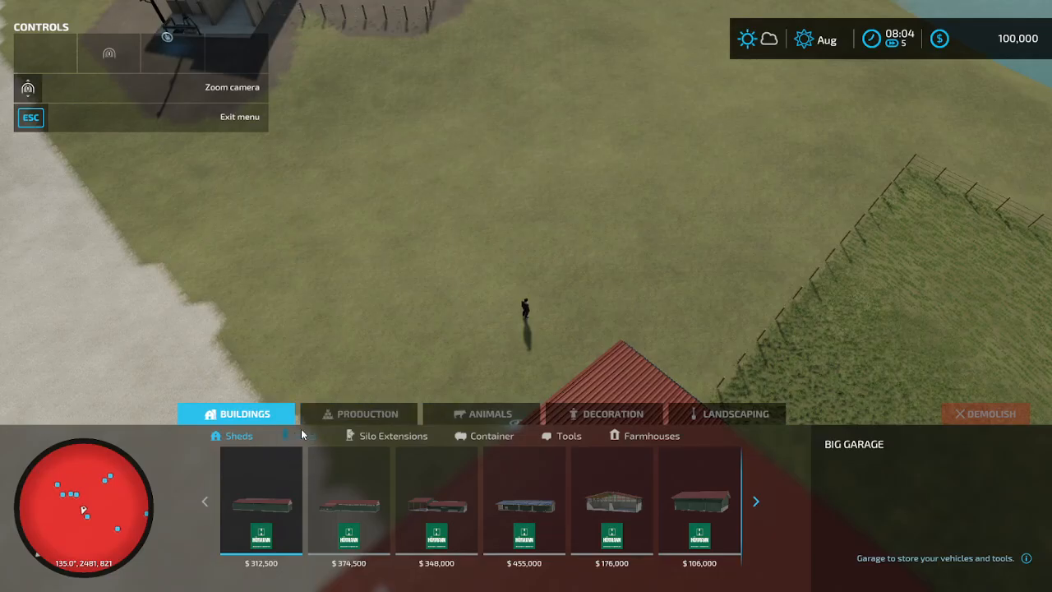
{"action": "left_click", "coordinate": [301, 436]}
{"action": "left_click", "coordinate": [758, 508]}
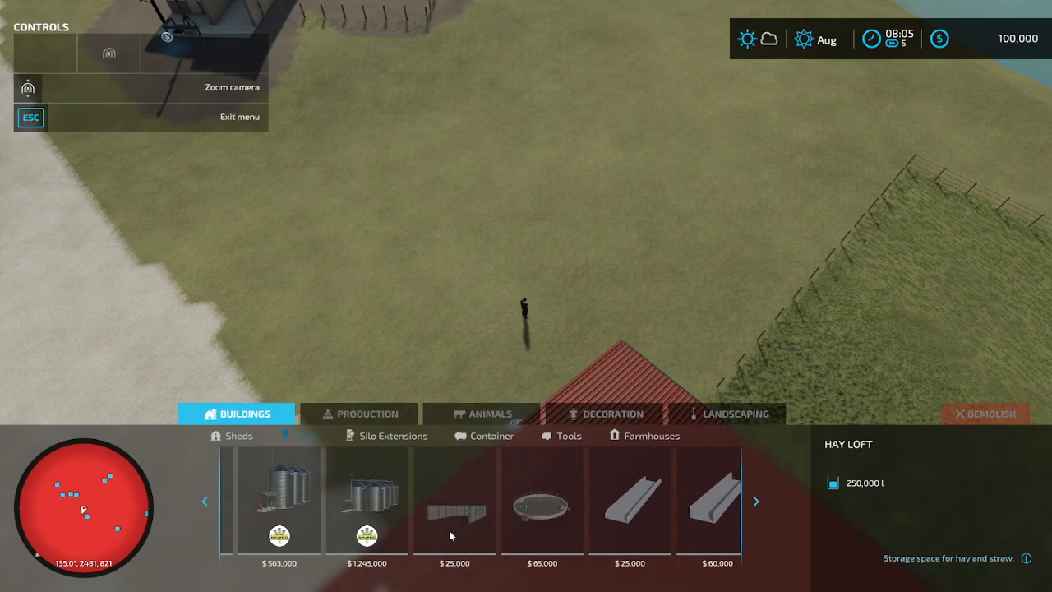
Place a $25,000 Manure Heap on the gravel near the large cow barn and leave construction mode
{"action": "left_click", "coordinate": [449, 536]}
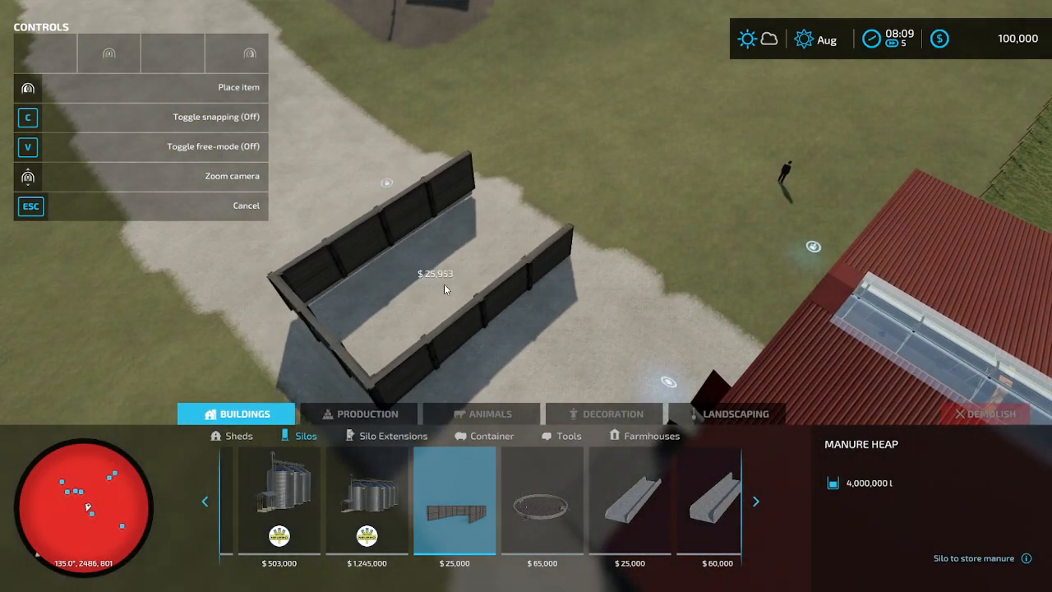
{"action": "left_click", "coordinate": [512, 288]}
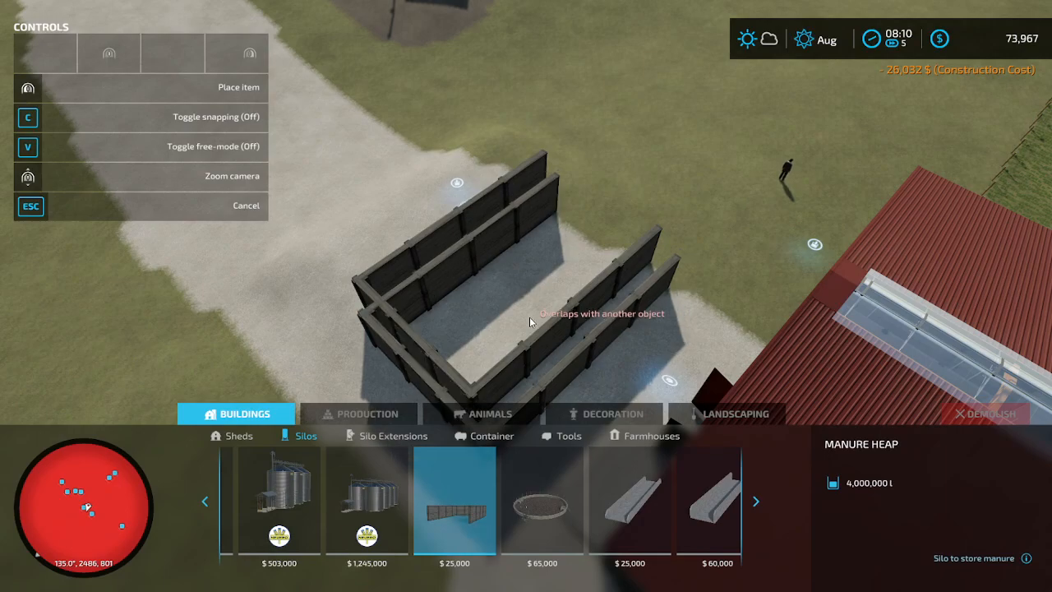
{"action": "key", "text": "Escape"}
{"action": "key", "text": "Escape"}
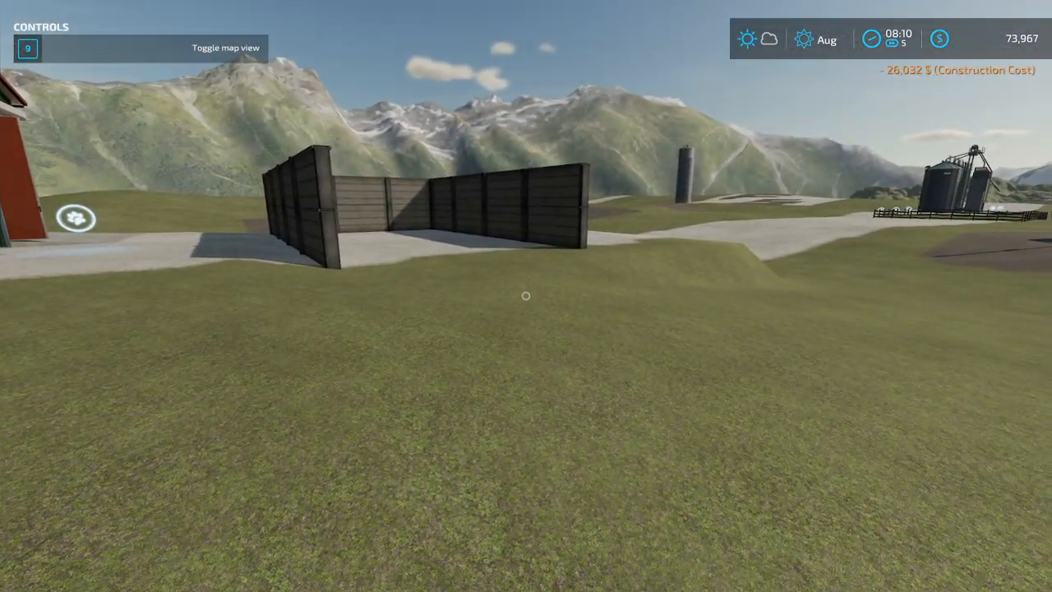
Walk around the placed manure heap and examine its walls, its unloading point and how the gravel and grass meet it
{"action": "key", "text": "w"}
{"action": "key", "text": "w"}
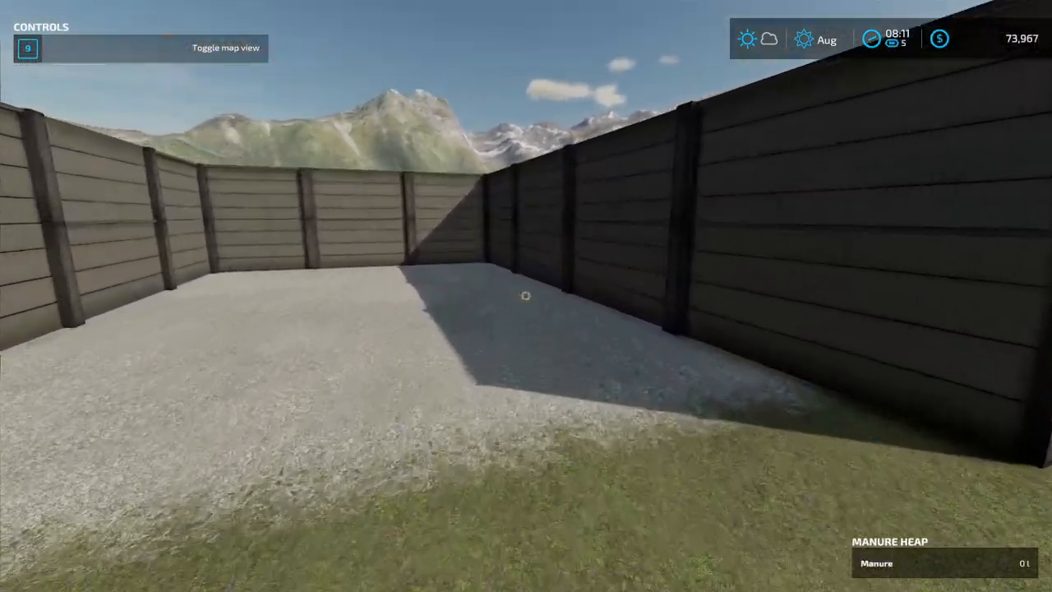
{"action": "key", "text": "w"}
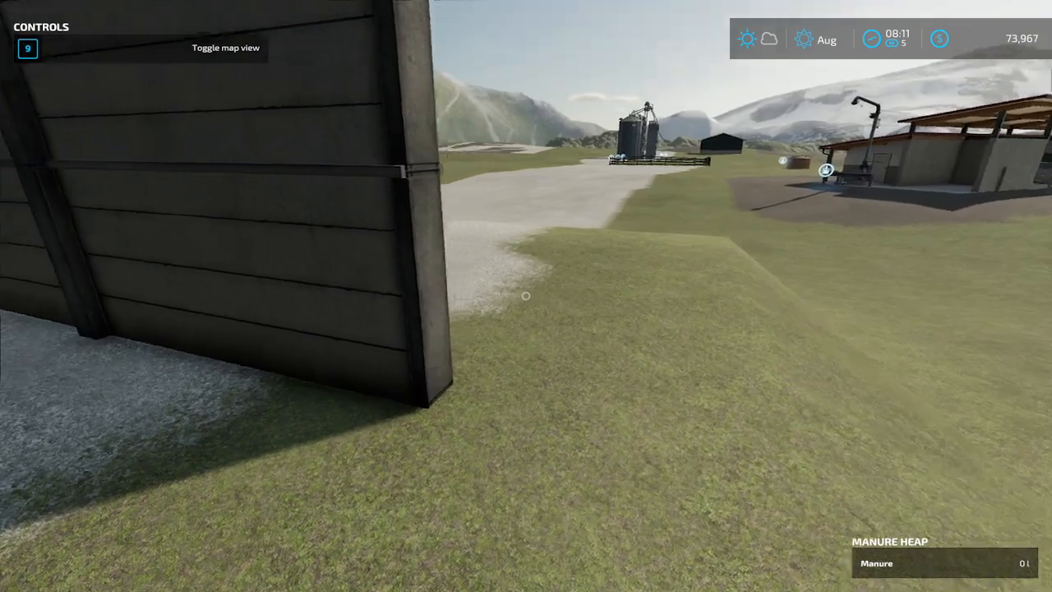
{"action": "key", "text": "w"}
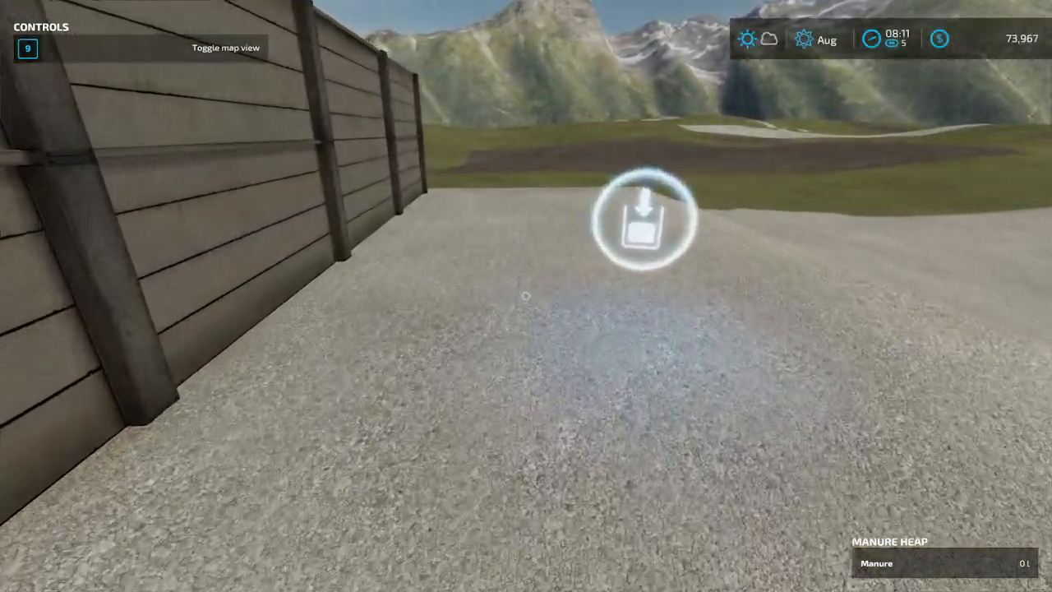
{"action": "key", "text": "w"}
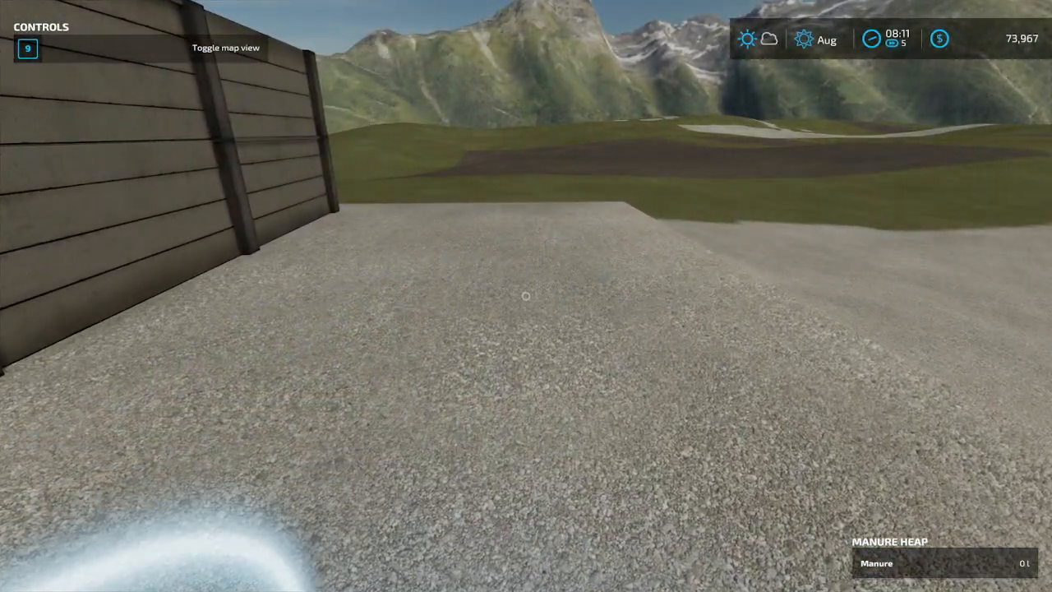
{"action": "key", "text": "w"}
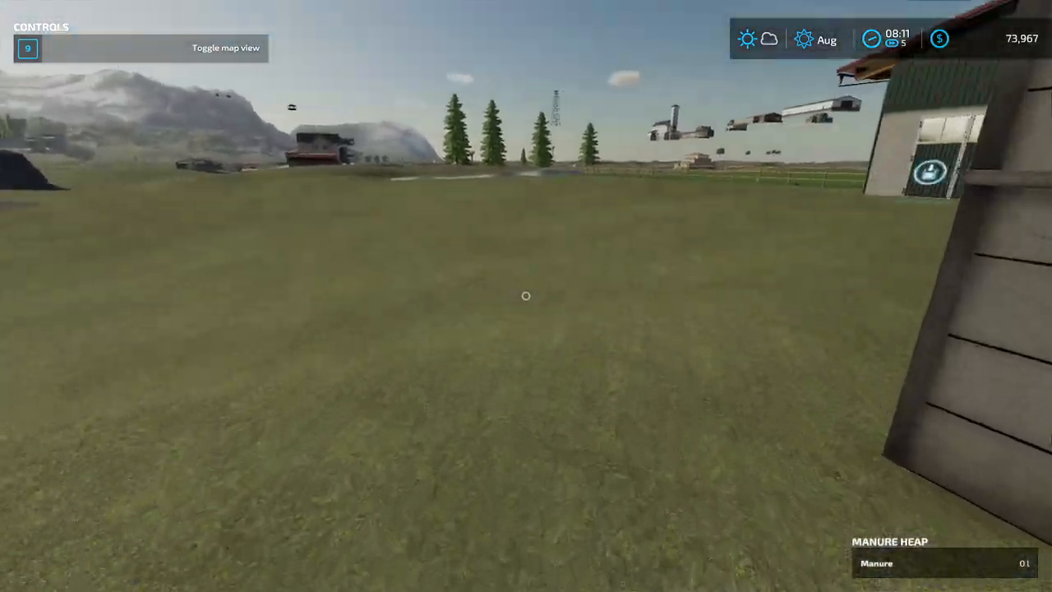
{"action": "key", "text": "w"}
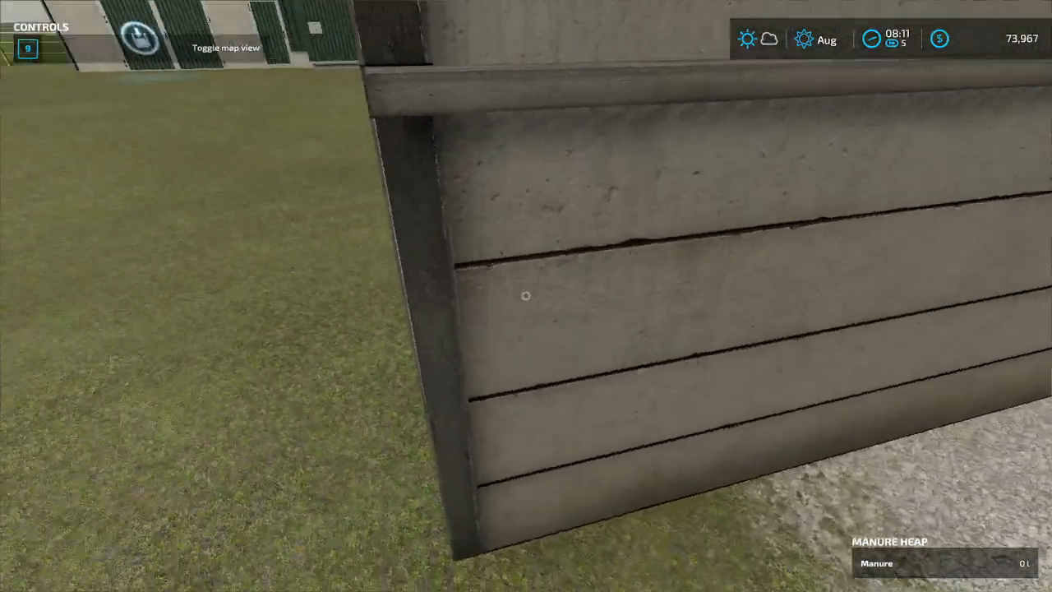
{"action": "key", "text": "w"}
{"action": "key", "text": "w"}
{"action": "key", "text": "s"}
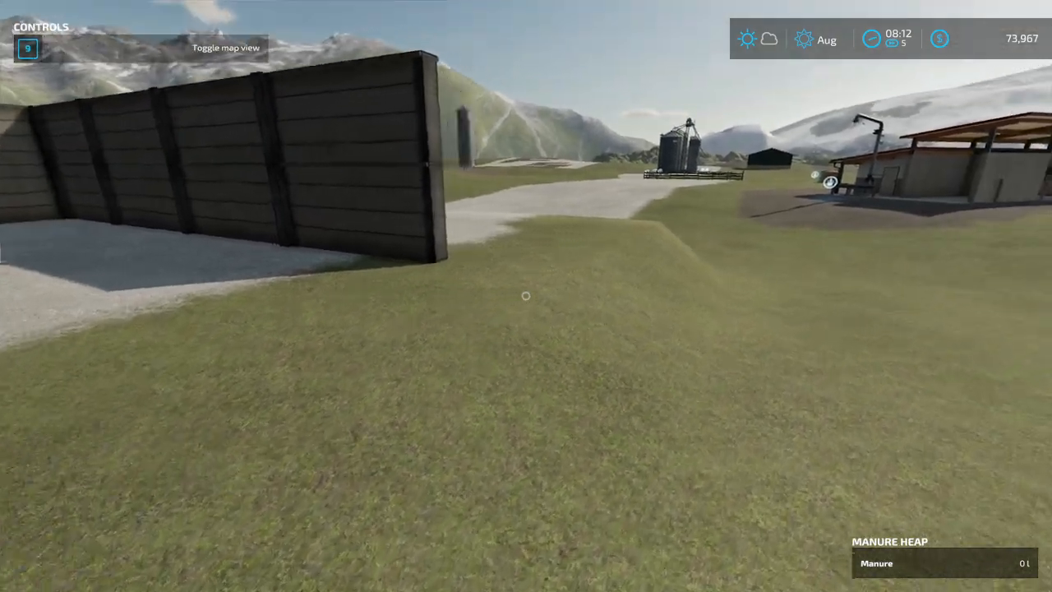
Save the career game, quit Farming Simulator 22 to the desktop and clear the Steam window out of the way
{"action": "key", "text": "d"}
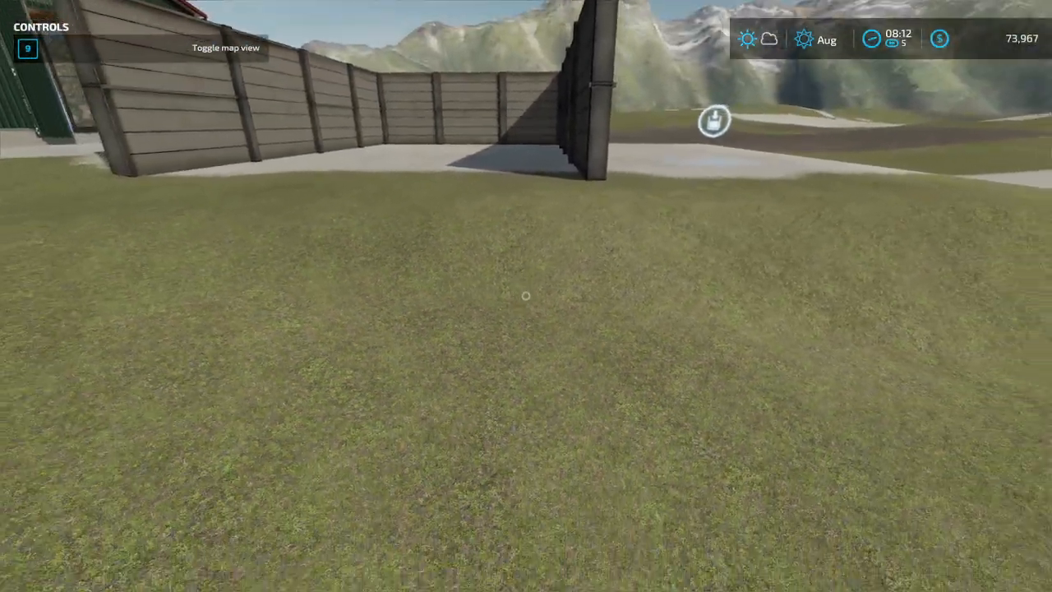
{"action": "key", "text": "s"}
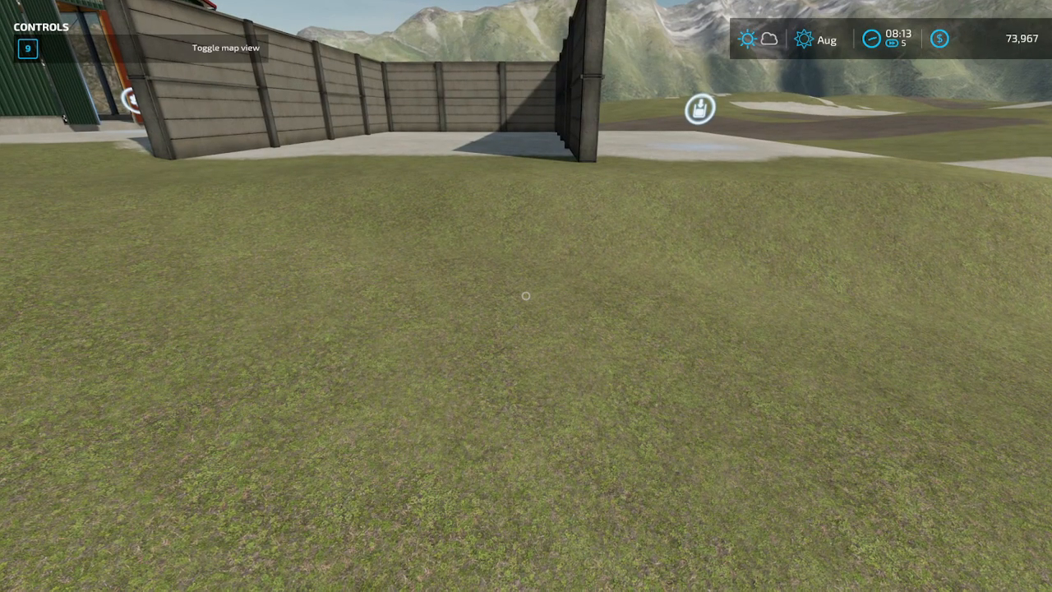
{"action": "key", "text": "Escape"}
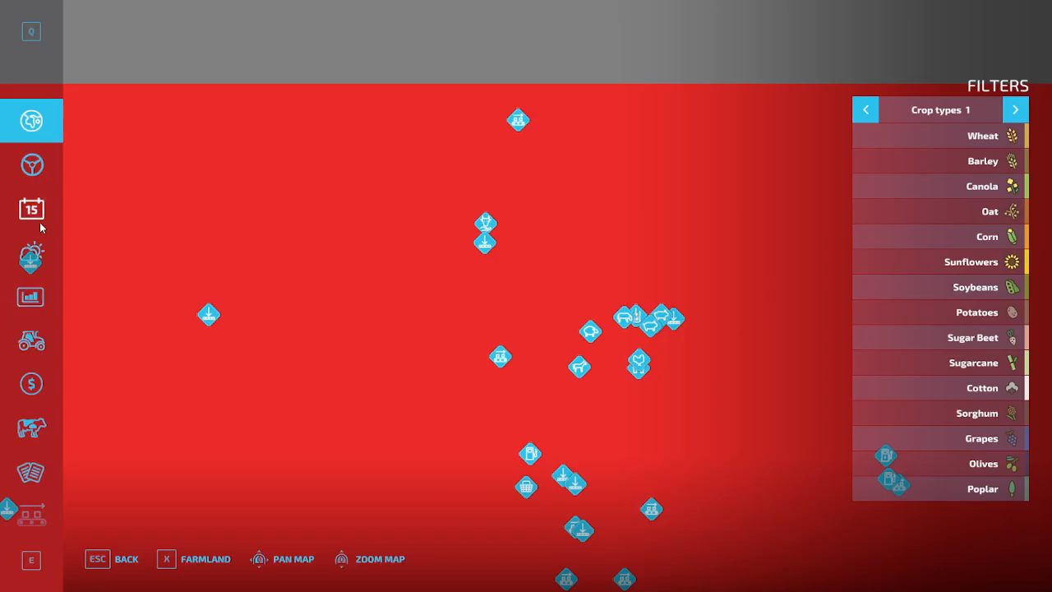
{"action": "left_click", "coordinate": [42, 224]}
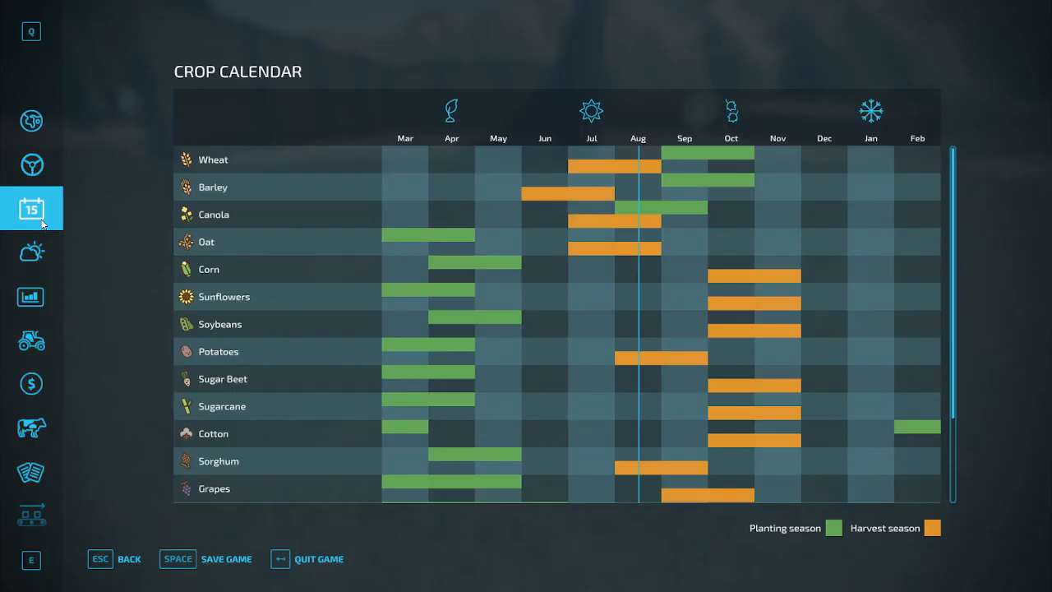
{"action": "left_click", "coordinate": [211, 559]}
{"action": "left_click", "coordinate": [298, 562]}
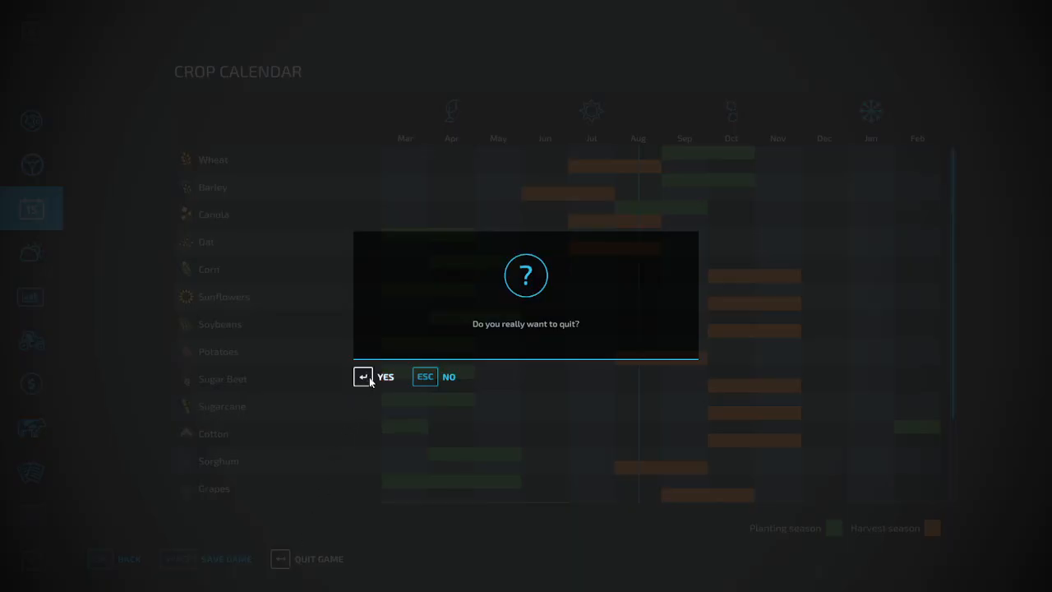
{"action": "key", "text": "Return"}
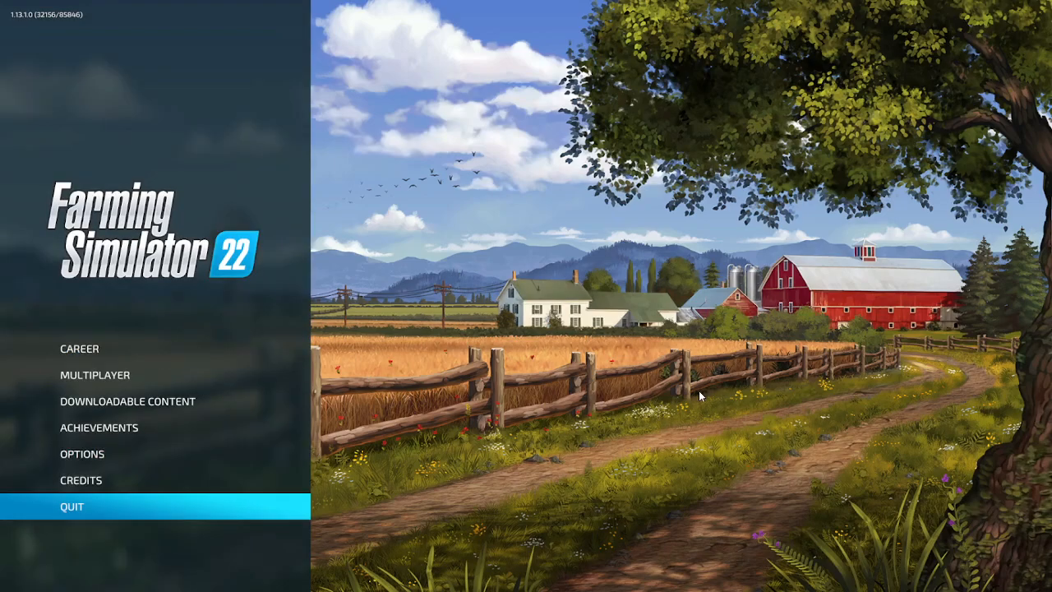
{"action": "left_click", "coordinate": [164, 513]}
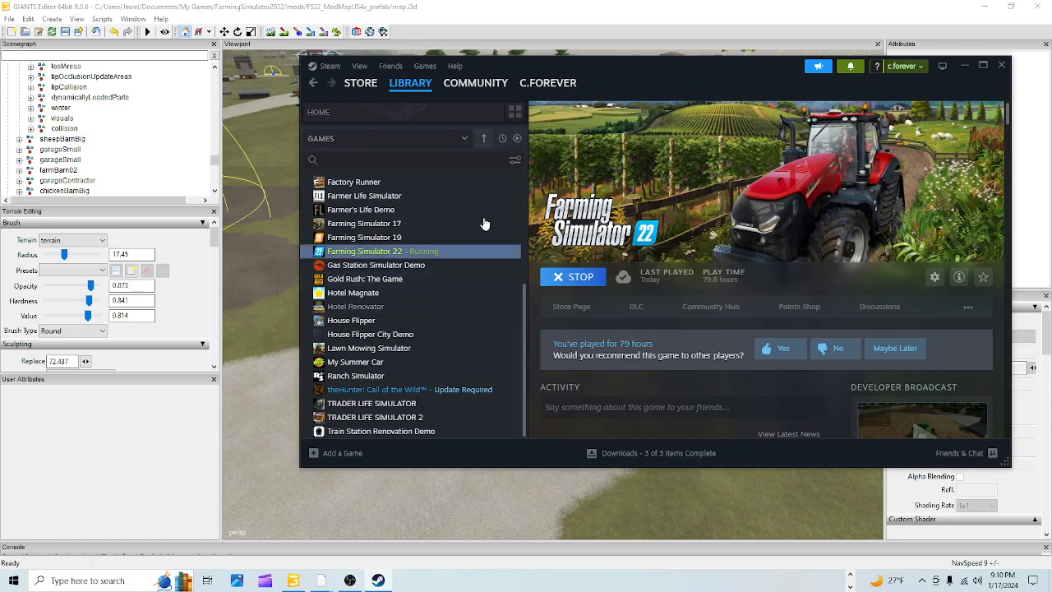
{"action": "left_click", "coordinate": [962, 65]}
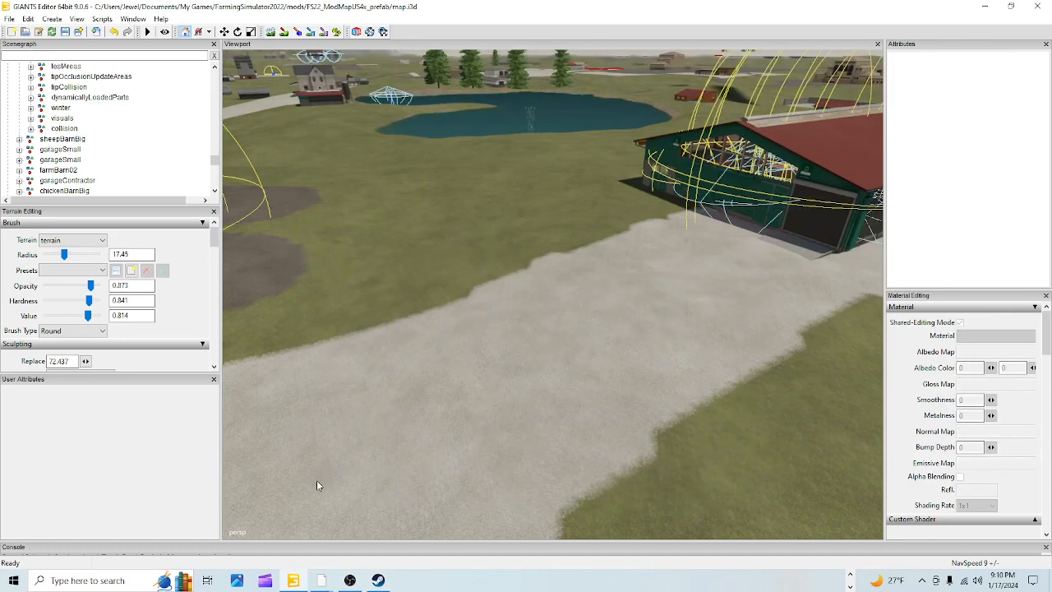
Open the savegame12 folder under Documents, My Games, FarmingSimulator2022 in File Explorer
{"action": "left_click", "coordinate": [850, 575]}
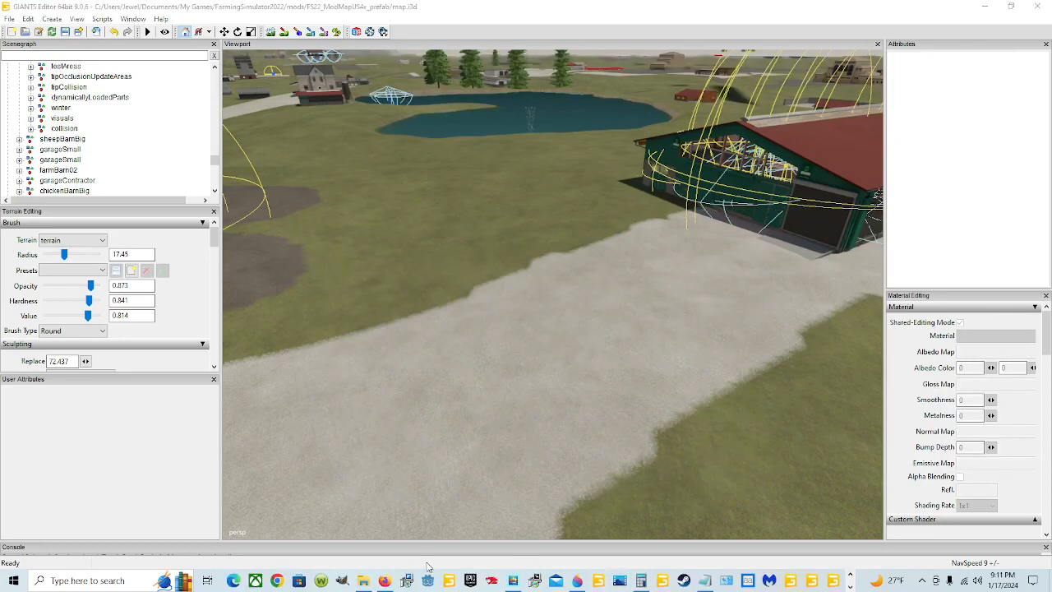
{"action": "left_click", "coordinate": [363, 584]}
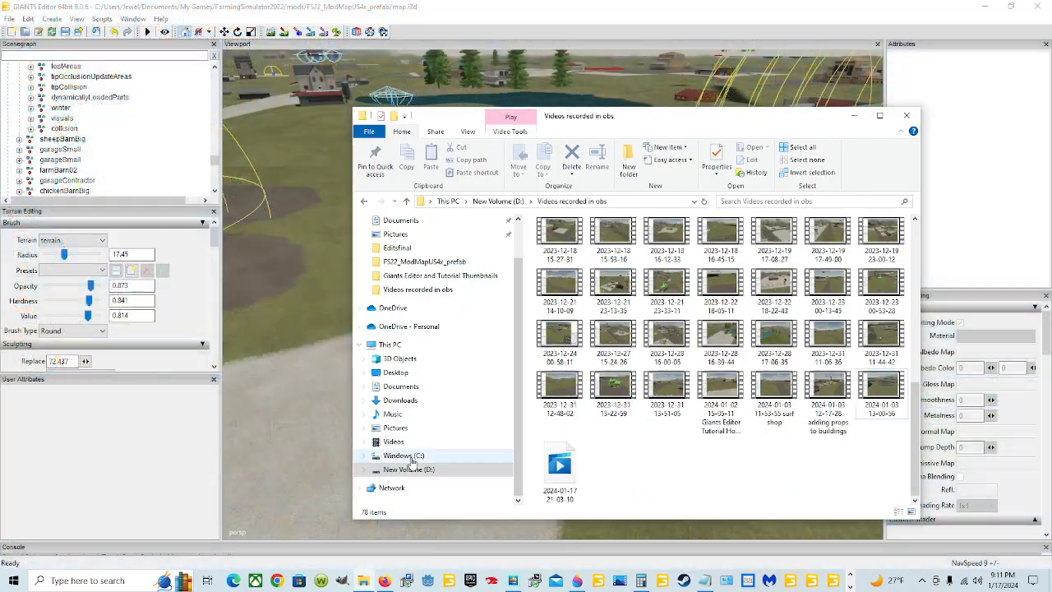
{"action": "left_click", "coordinate": [401, 387]}
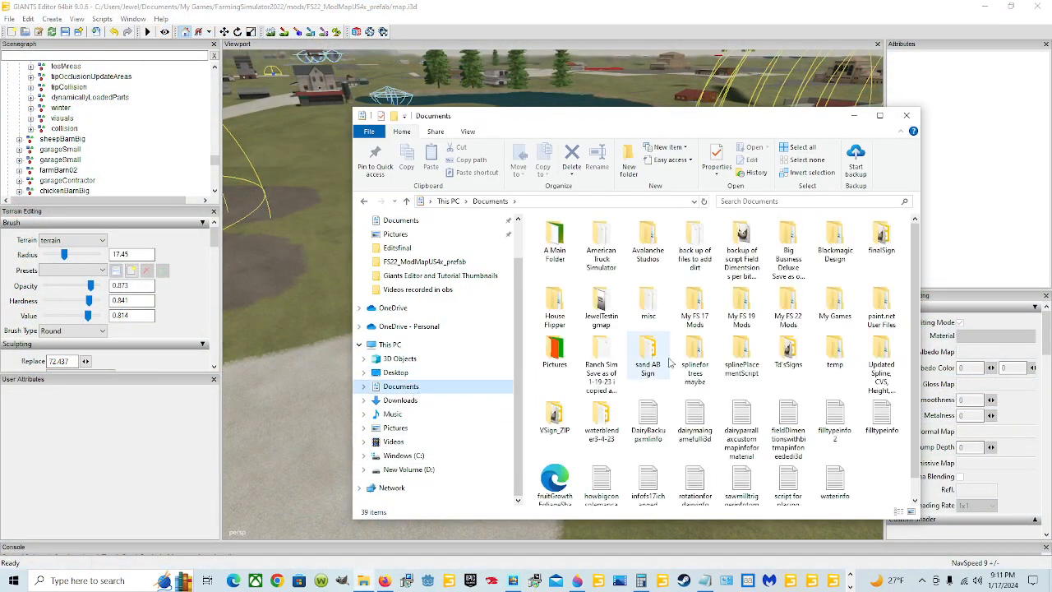
{"action": "double_click", "coordinate": [822, 311]}
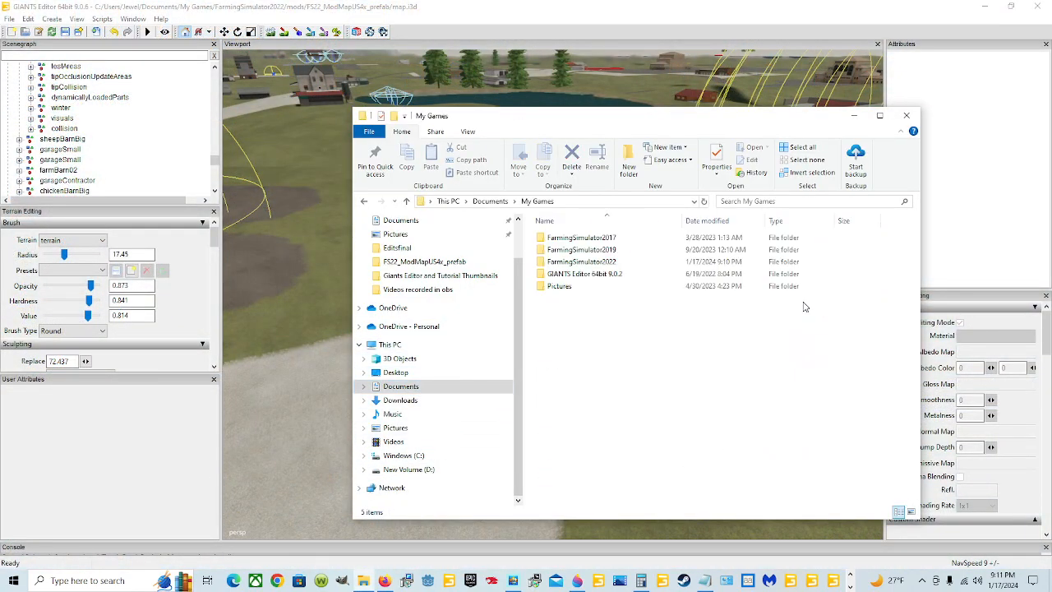
{"action": "double_click", "coordinate": [620, 262]}
{"action": "scroll", "coordinate": [658, 429], "scroll_direction": "down", "scroll_amount": 4}
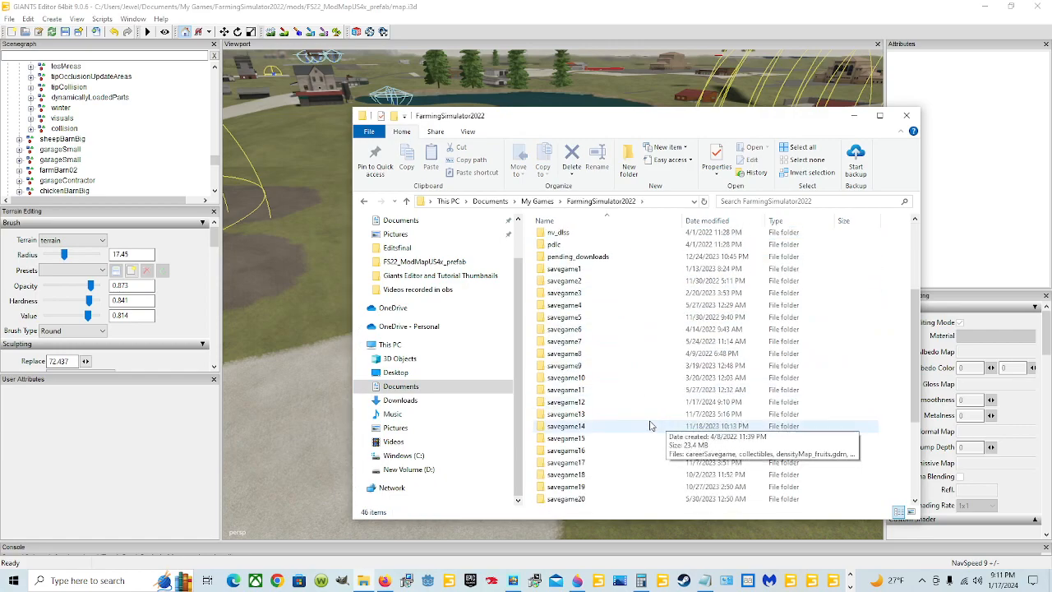
{"action": "double_click", "coordinate": [606, 403]}
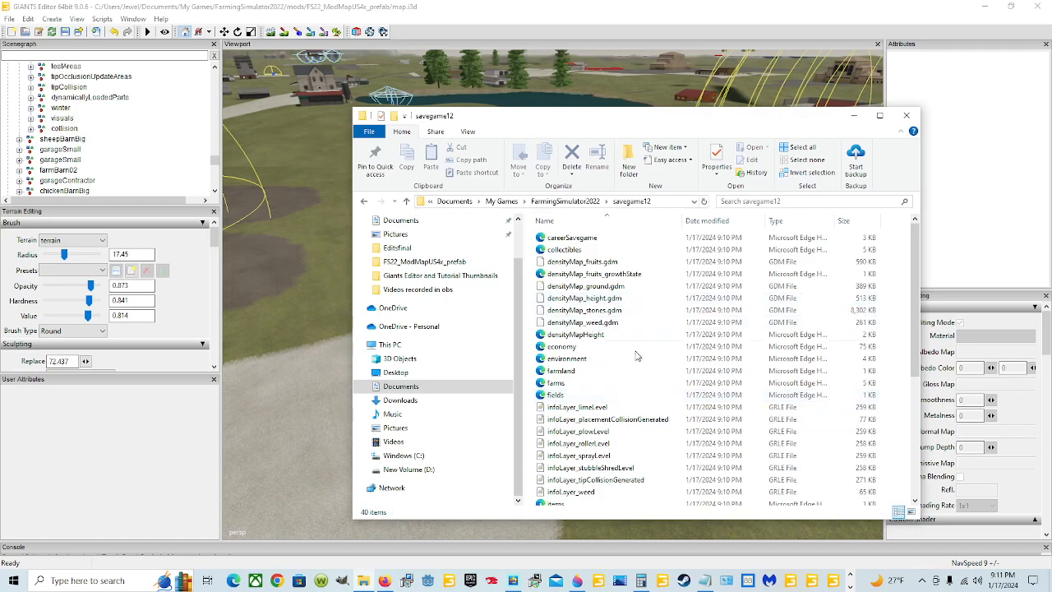
Open the placeables file of savegame12 for editing in Notepad++
{"action": "scroll", "coordinate": [653, 421], "scroll_direction": "down", "scroll_amount": 6}
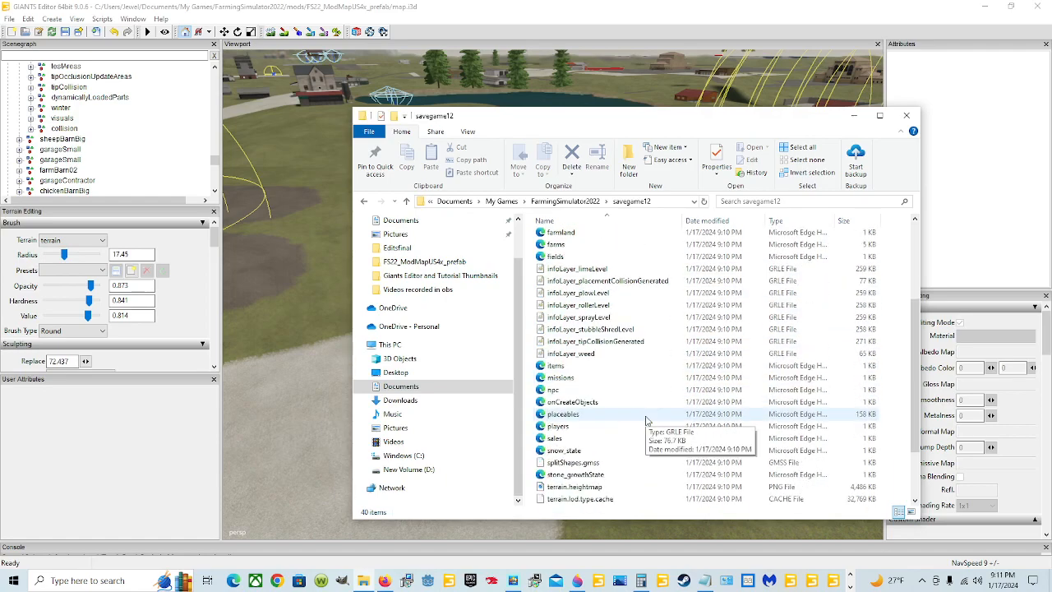
{"action": "left_click", "coordinate": [549, 342]}
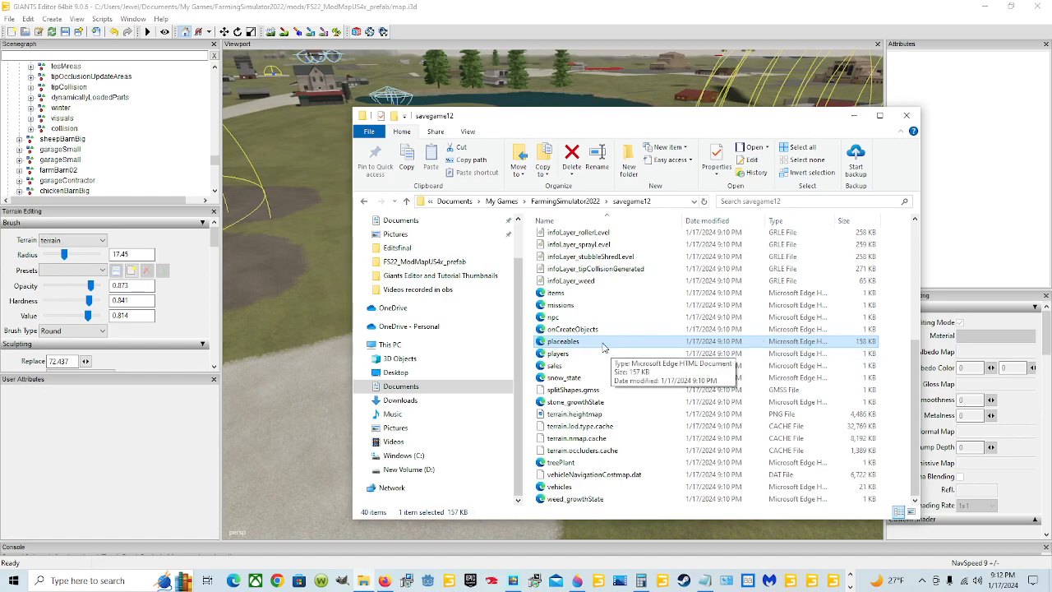
{"action": "left_click", "coordinate": [630, 344]}
{"action": "left_click", "coordinate": [629, 344]}
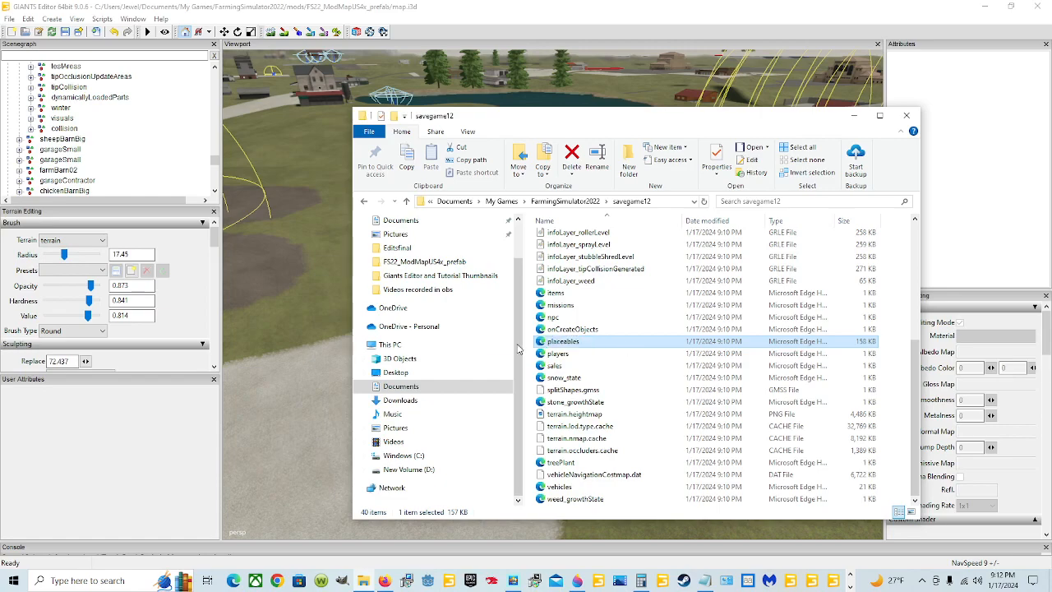
{"action": "right_click", "coordinate": [706, 347]}
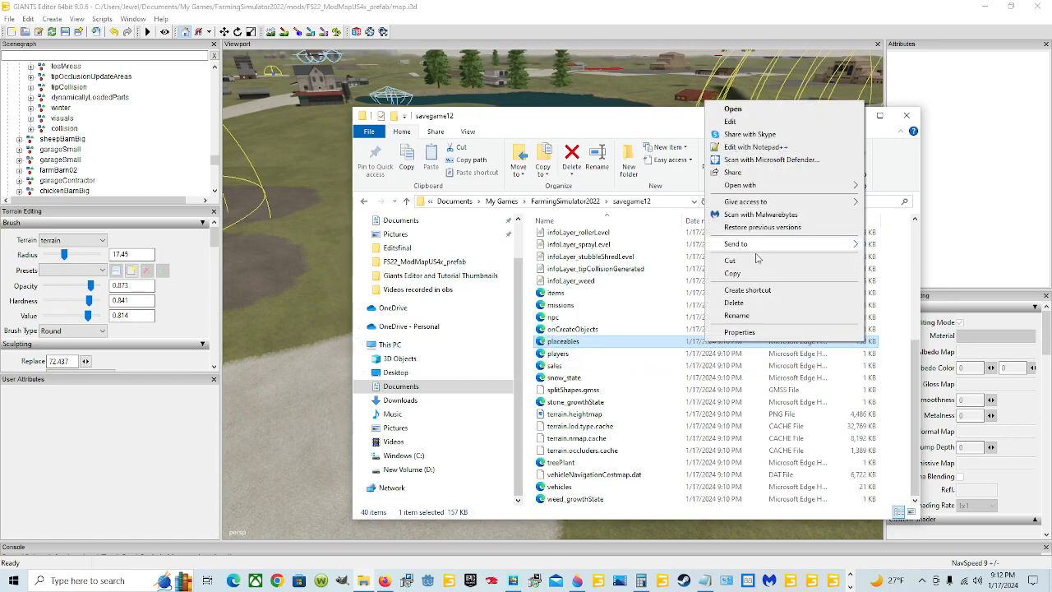
{"action": "left_click", "coordinate": [743, 147]}
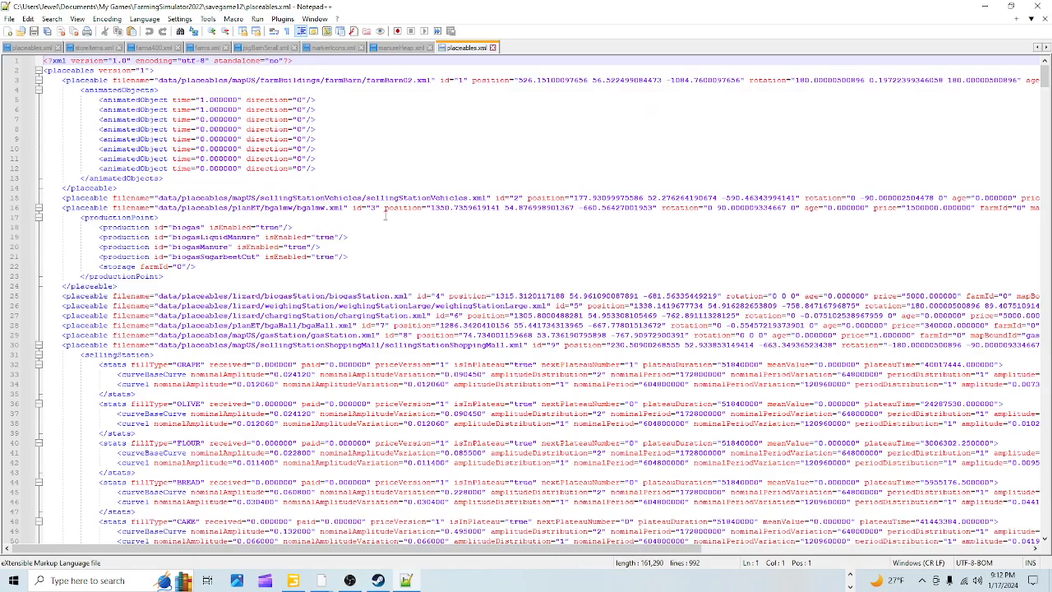
Copy the whole manureHeap placeable block at the end of the savegame's placeables.xml, close that file and put Notepad++ away
{"action": "left_click_drag", "start_coordinate": [367, 273], "coordinate": [361, 281]}
{"action": "scroll", "coordinate": [361, 280], "scroll_direction": "down", "scroll_amount": 20}
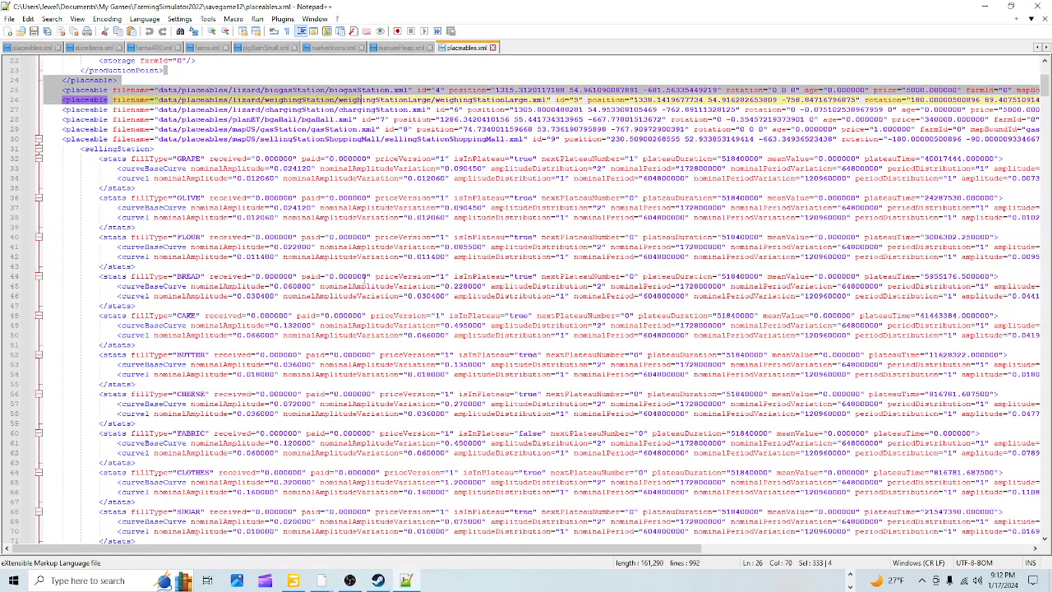
{"action": "scroll", "coordinate": [363, 280], "scroll_direction": "down", "scroll_amount": 20}
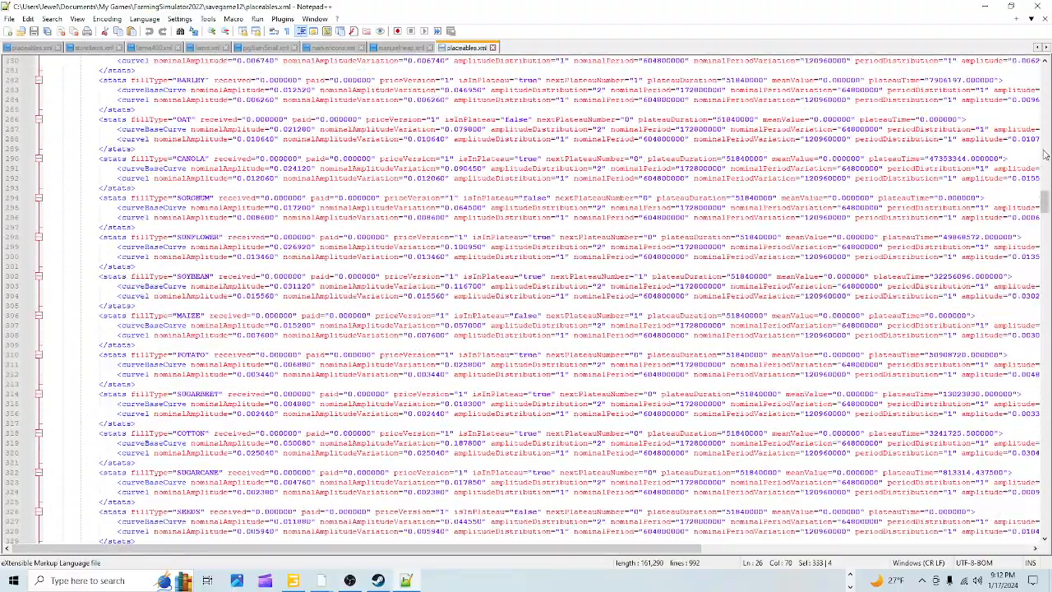
{"action": "left_click_drag", "start_coordinate": [1042, 204], "coordinate": [1042, 505]}
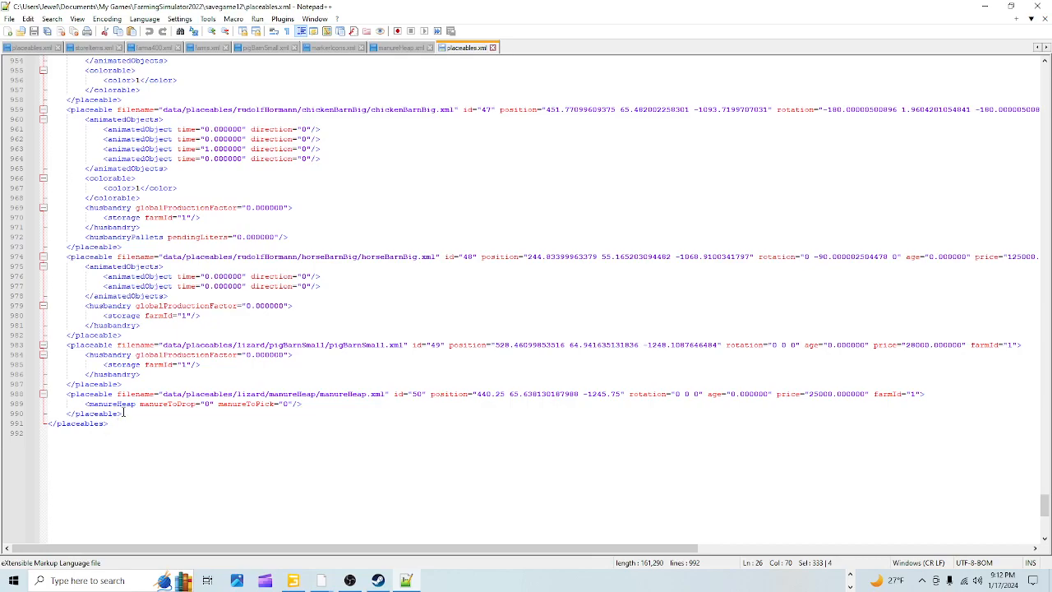
{"action": "left_click", "coordinate": [124, 413]}
{"action": "left_click_drag", "start_coordinate": [126, 413], "coordinate": [43, 395]}
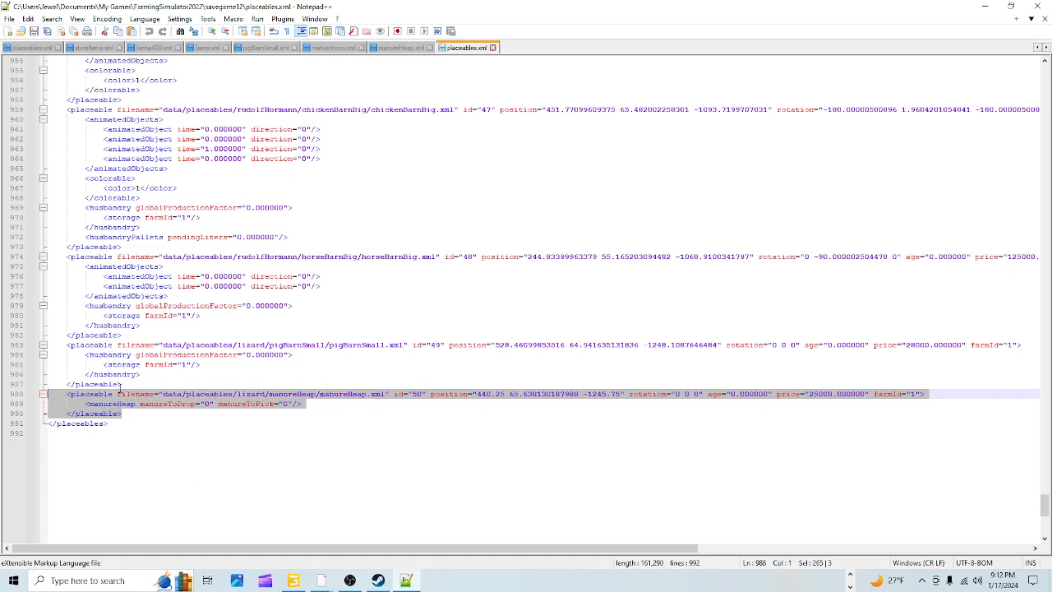
{"action": "right_click", "coordinate": [60, 398]}
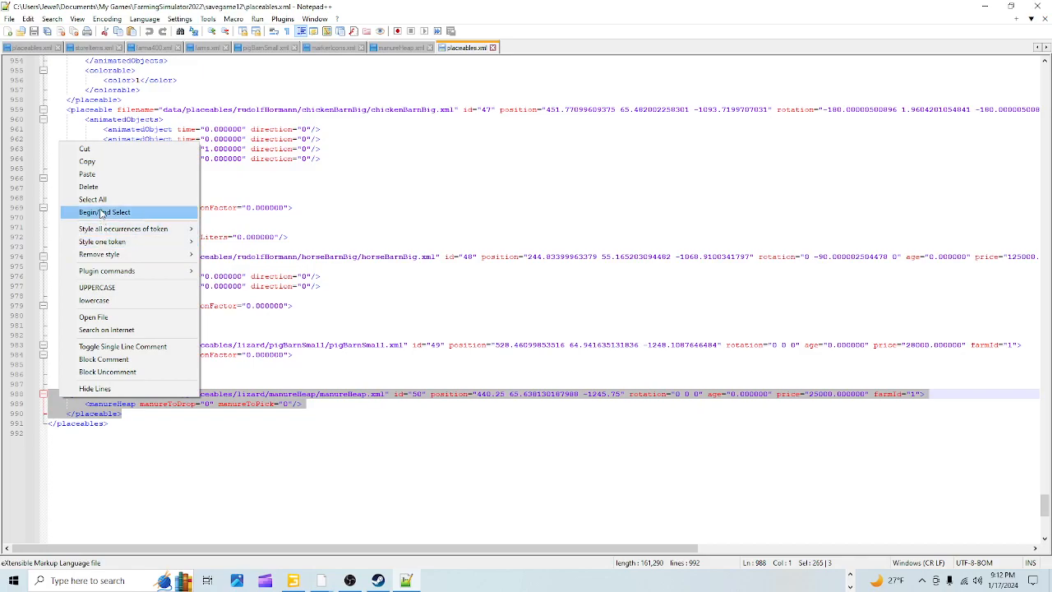
{"action": "left_click", "coordinate": [87, 161]}
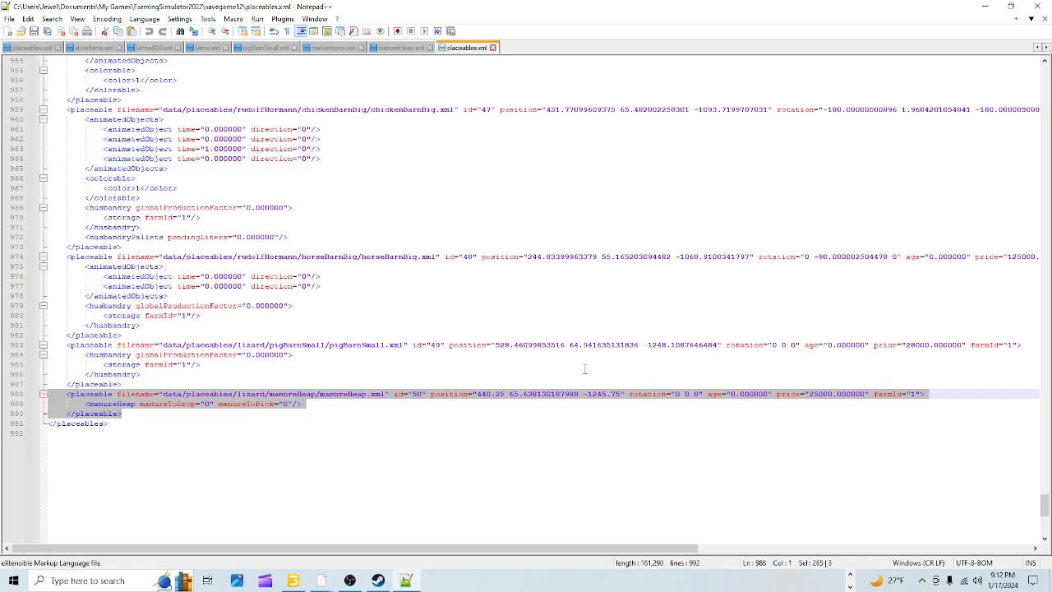
{"action": "left_click", "coordinate": [493, 48]}
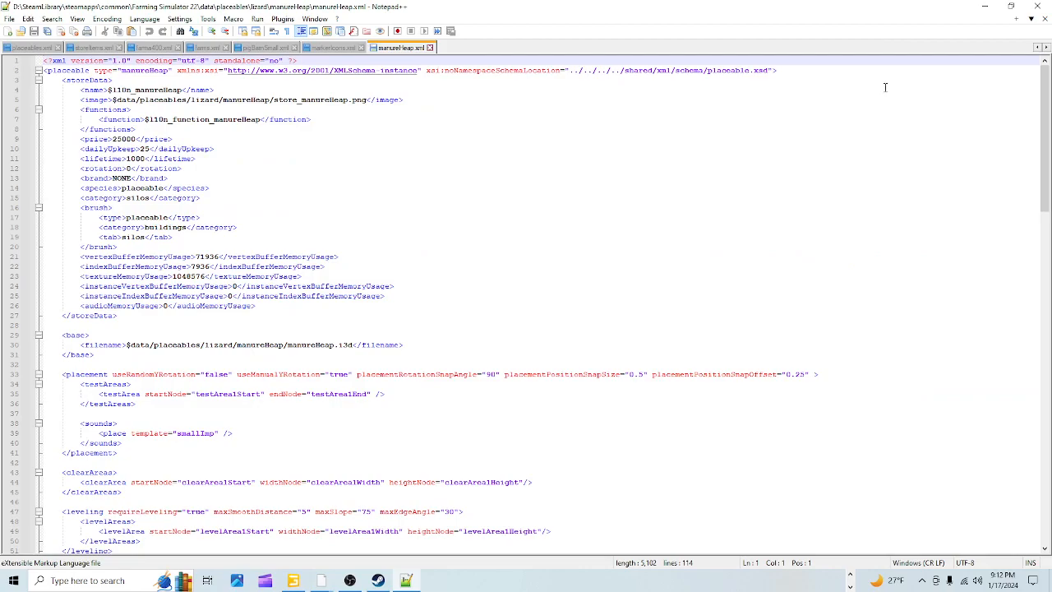
{"action": "left_click", "coordinate": [984, 6]}
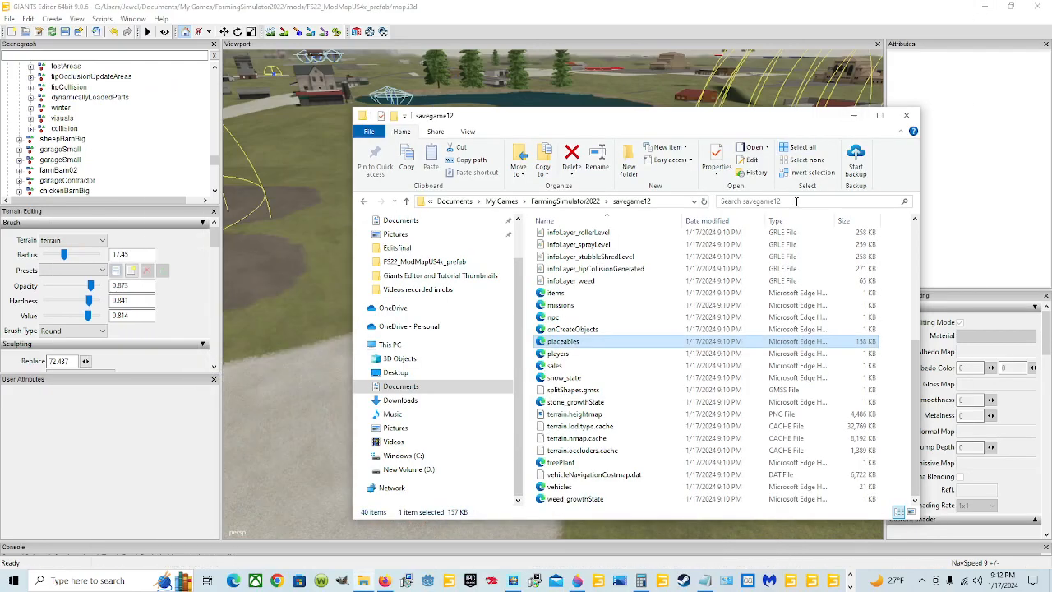
Go to the xml folder of the FS22_ModMapUS4x_prefab mod inside the FarmingSimulator2022 mods folder
{"action": "left_click", "coordinate": [402, 387]}
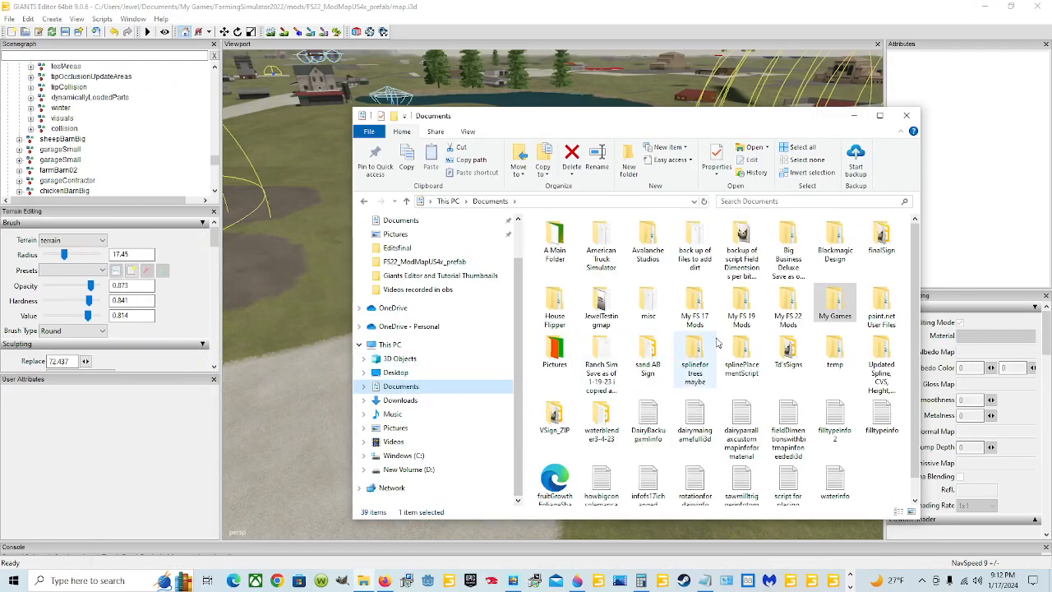
{"action": "double_click", "coordinate": [824, 319]}
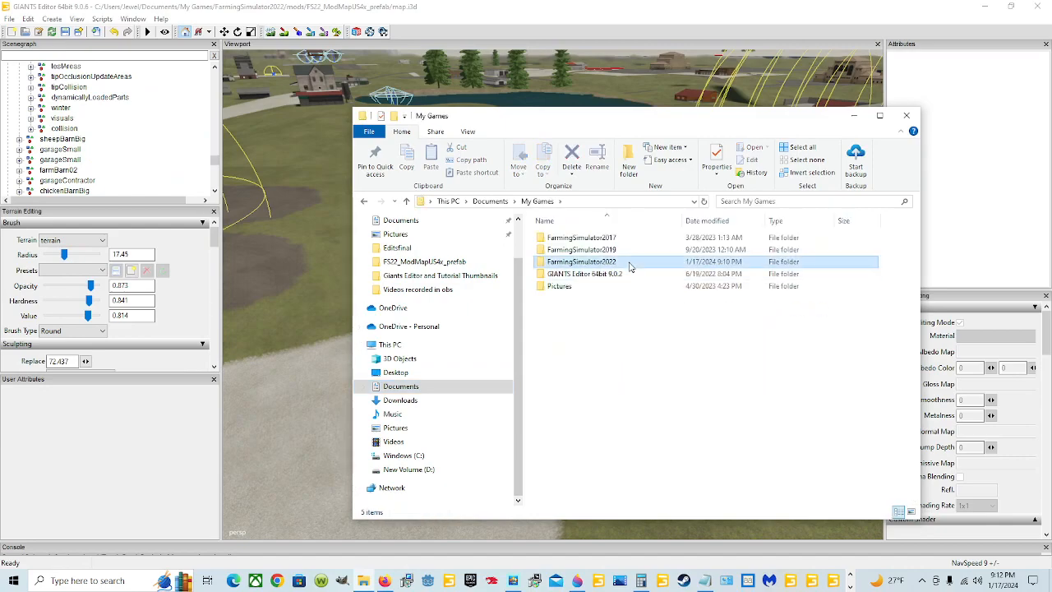
{"action": "double_click", "coordinate": [580, 261]}
{"action": "double_click", "coordinate": [586, 334]}
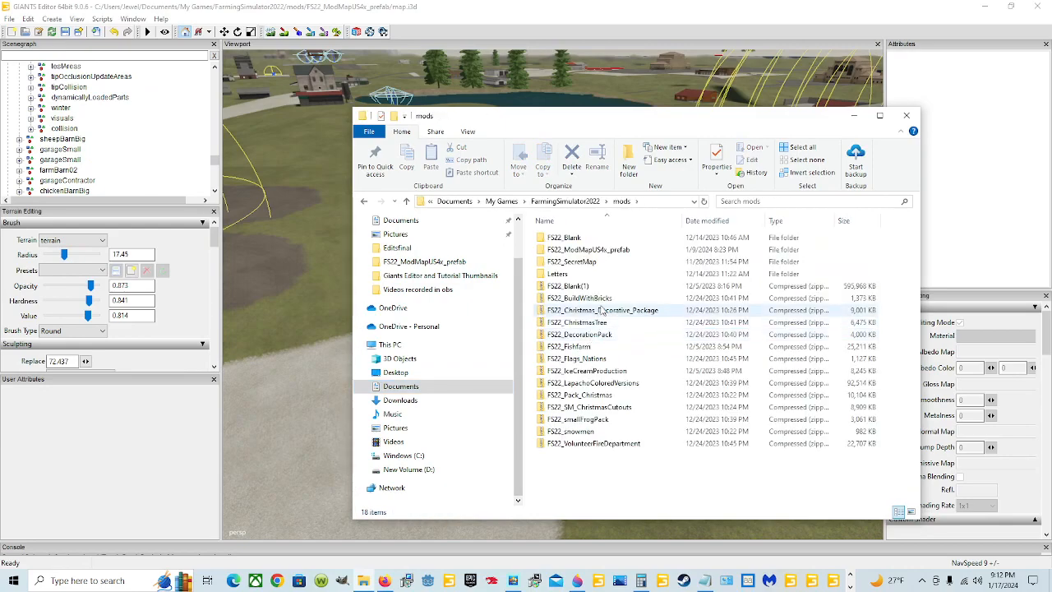
{"action": "double_click", "coordinate": [589, 251]}
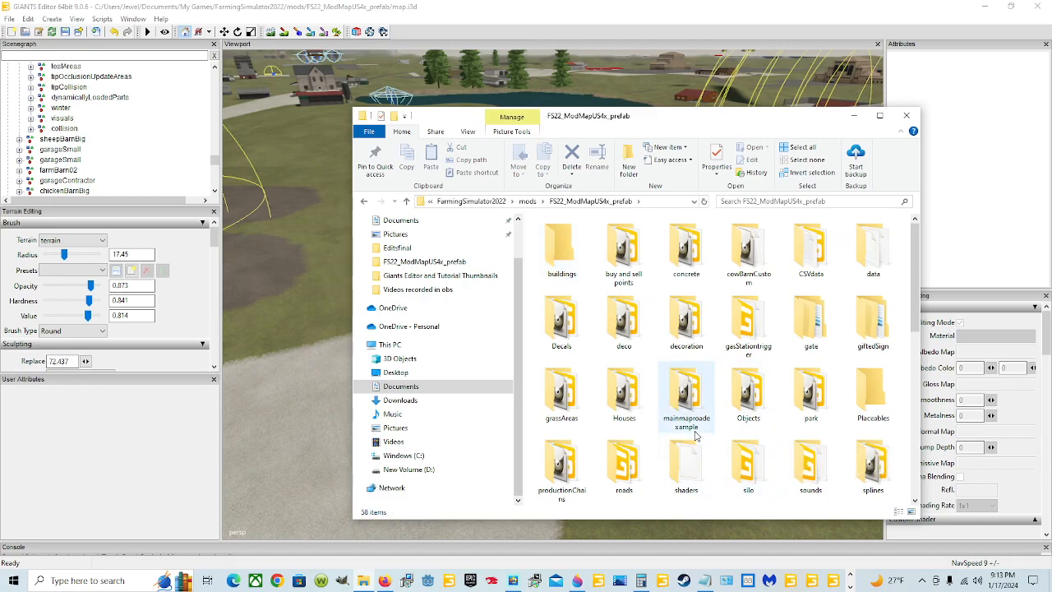
{"action": "scroll", "coordinate": [695, 436], "scroll_direction": "down", "scroll_amount": 3}
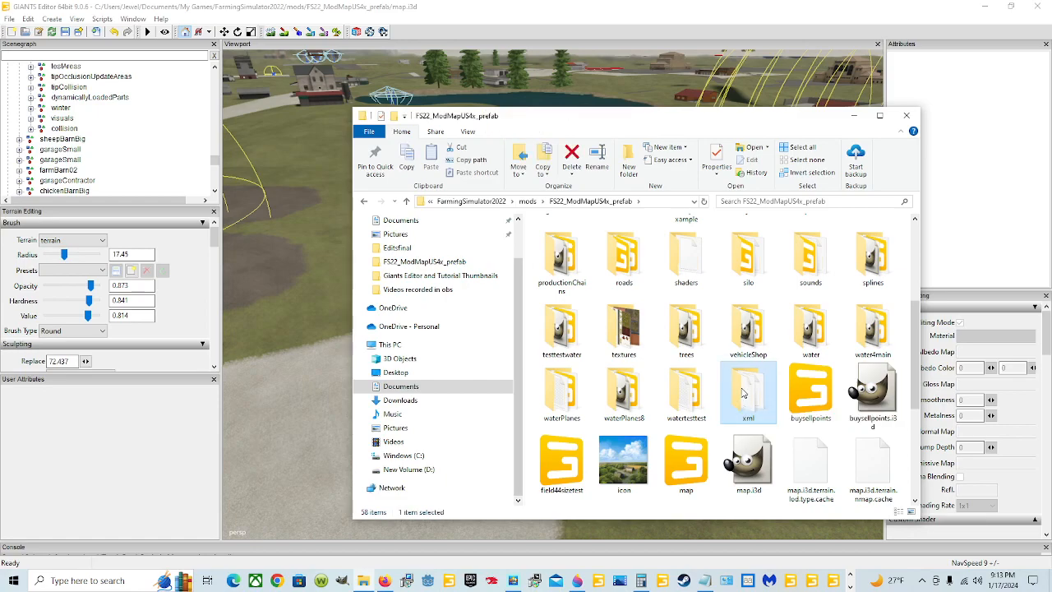
{"action": "double_click", "coordinate": [743, 393]}
Open the mod map's placeables file in Notepad++
{"action": "left_click", "coordinate": [617, 312]}
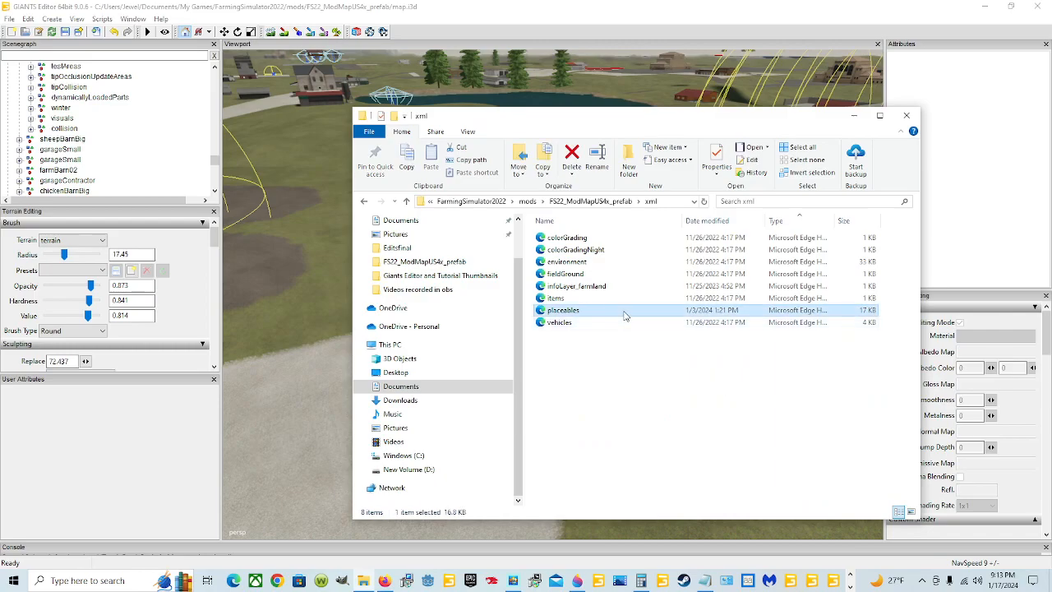
{"action": "right_click", "coordinate": [624, 312]}
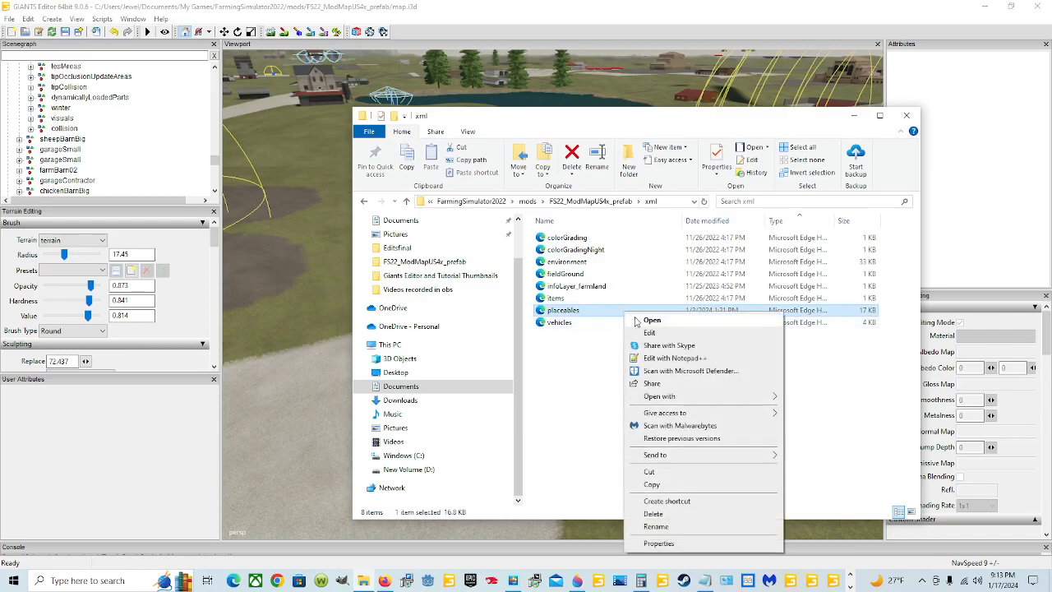
{"action": "left_click", "coordinate": [660, 359]}
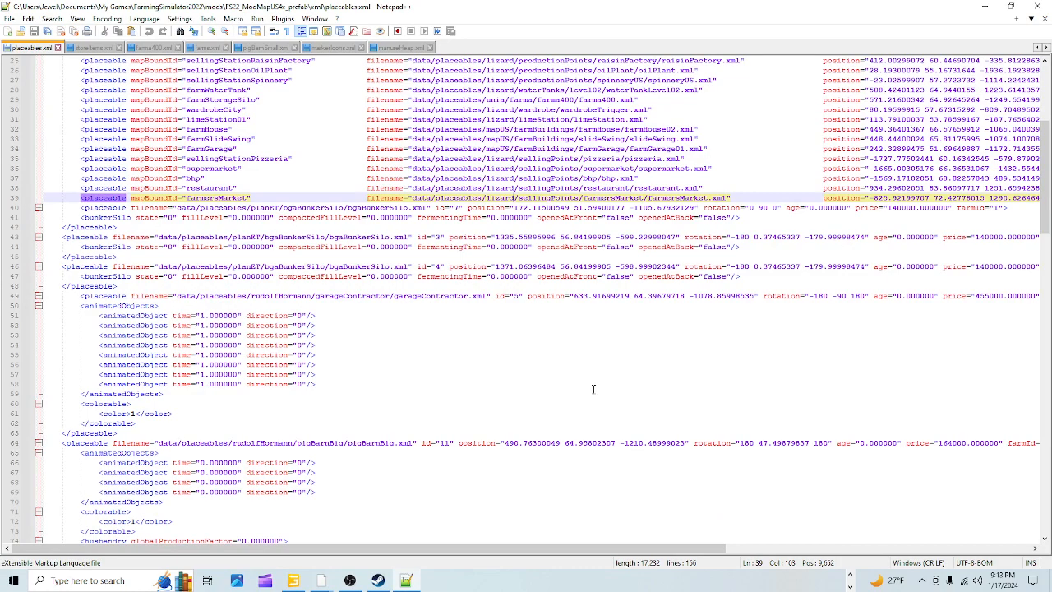
Paste the copied manureHeap placeable block on a new line directly before the closing placeables tag of the map's placeables.xml
{"action": "scroll", "coordinate": [597, 387], "scroll_direction": "down", "scroll_amount": 20}
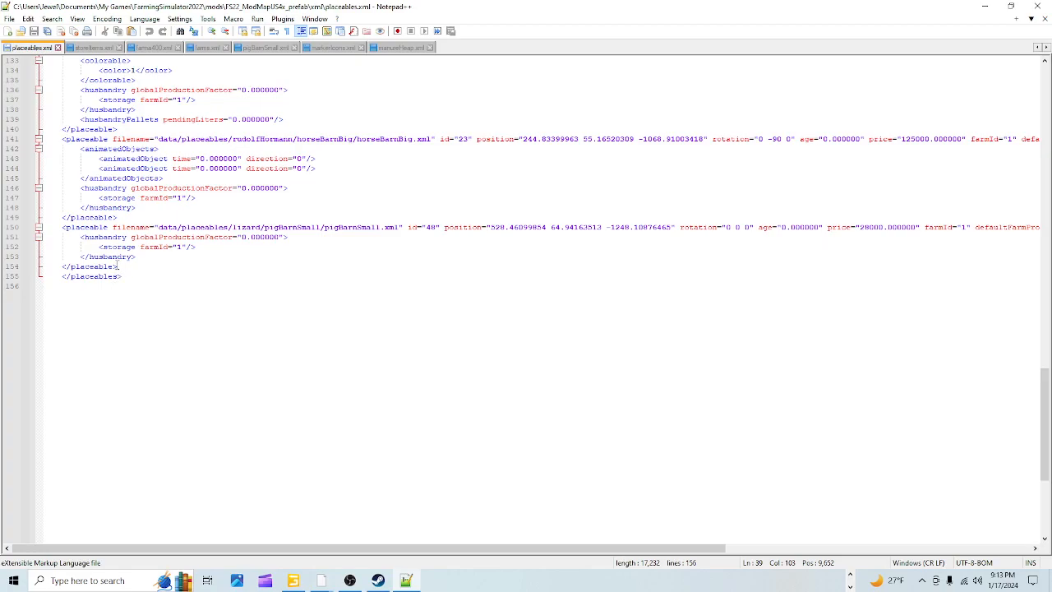
{"action": "left_click", "coordinate": [120, 266]}
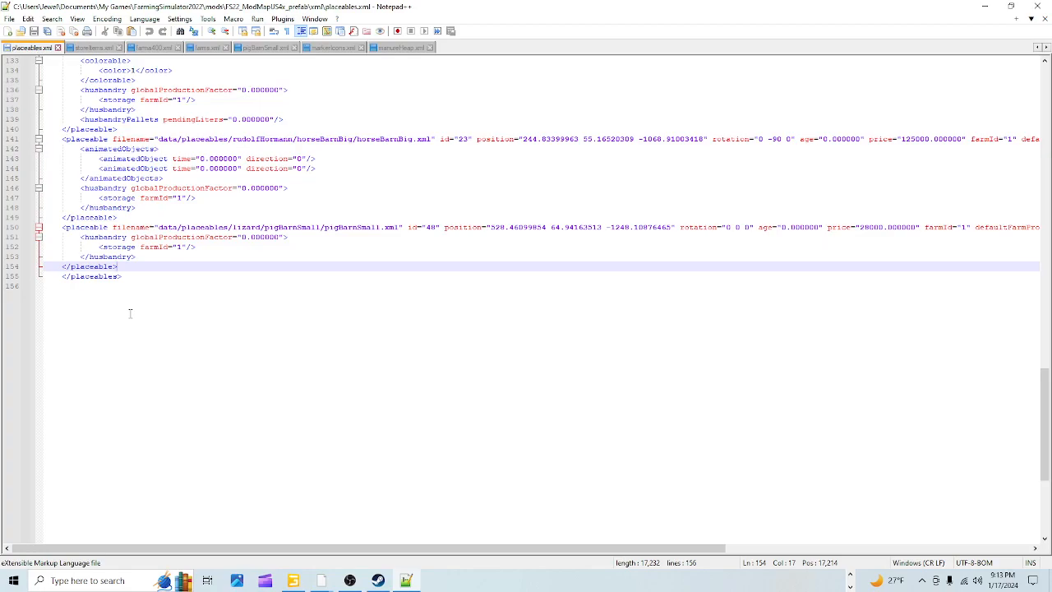
{"action": "key", "text": "Return"}
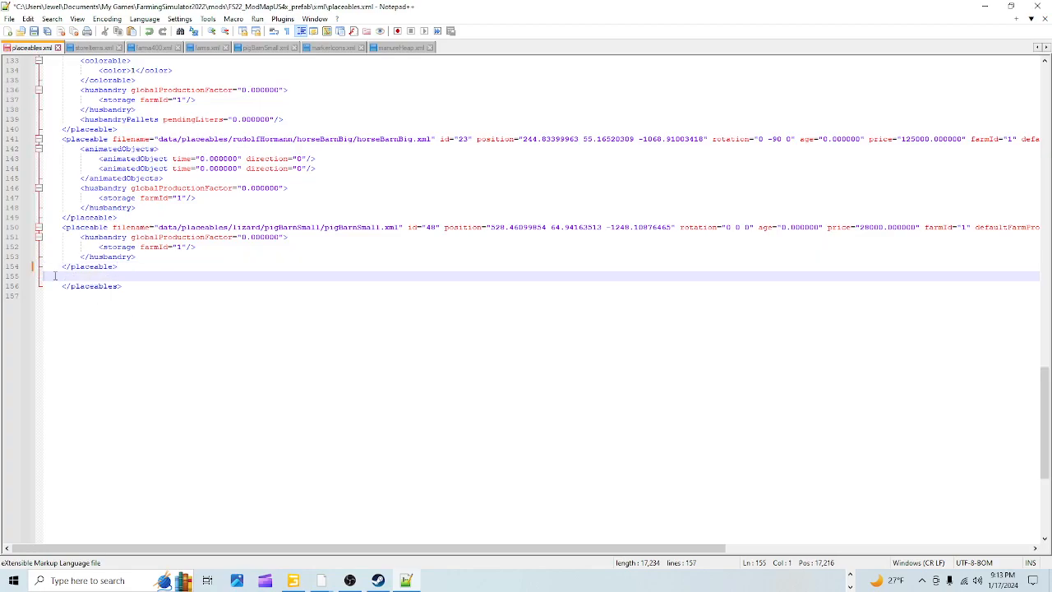
{"action": "right_click", "coordinate": [50, 276]}
{"action": "left_click", "coordinate": [78, 305]}
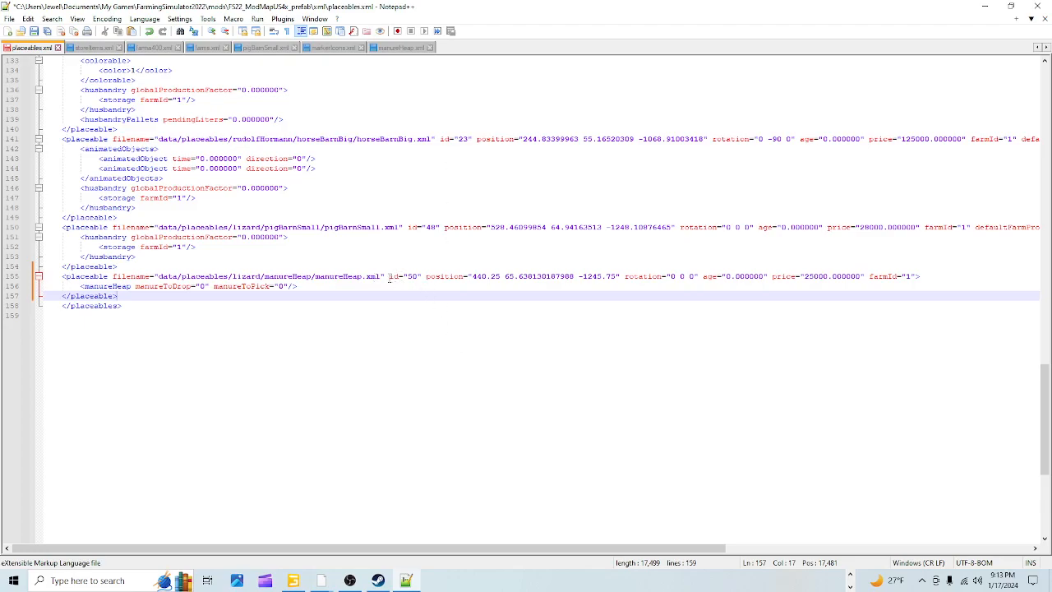
Look through the existing placeable entries from the start of the file to the pasted manureHeap block for comparison
{"action": "scroll", "coordinate": [466, 323], "scroll_direction": "up", "scroll_amount": 14}
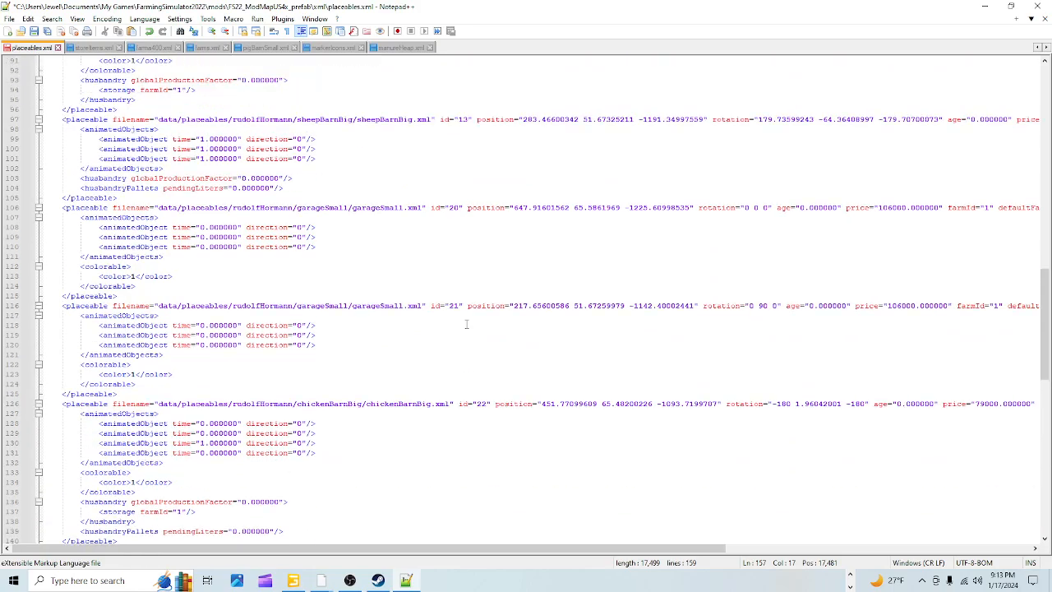
{"action": "scroll", "coordinate": [465, 324], "scroll_direction": "up", "scroll_amount": 20}
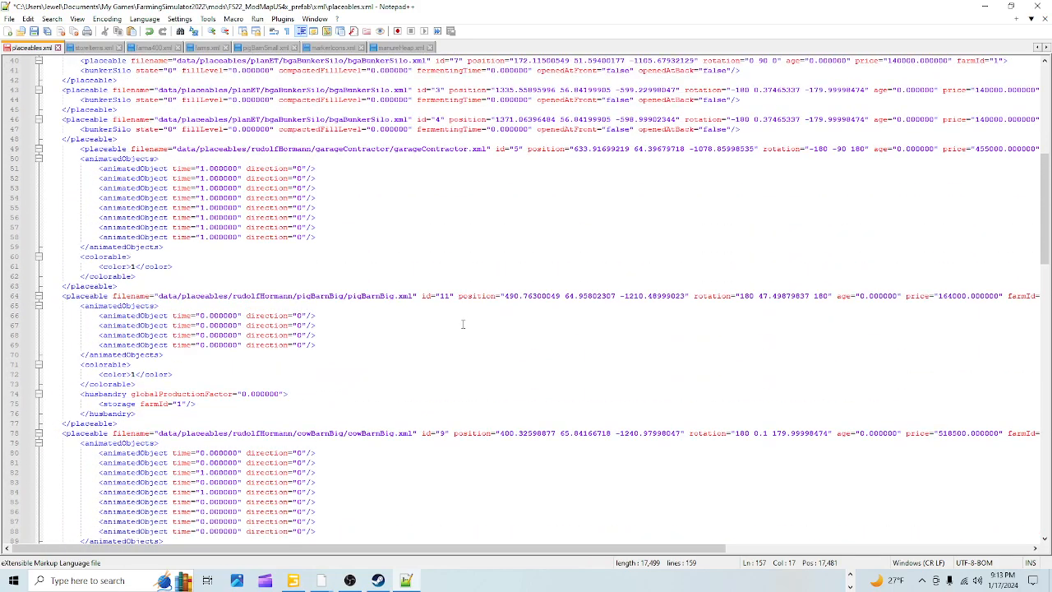
{"action": "scroll", "coordinate": [463, 325], "scroll_direction": "up", "scroll_amount": 1}
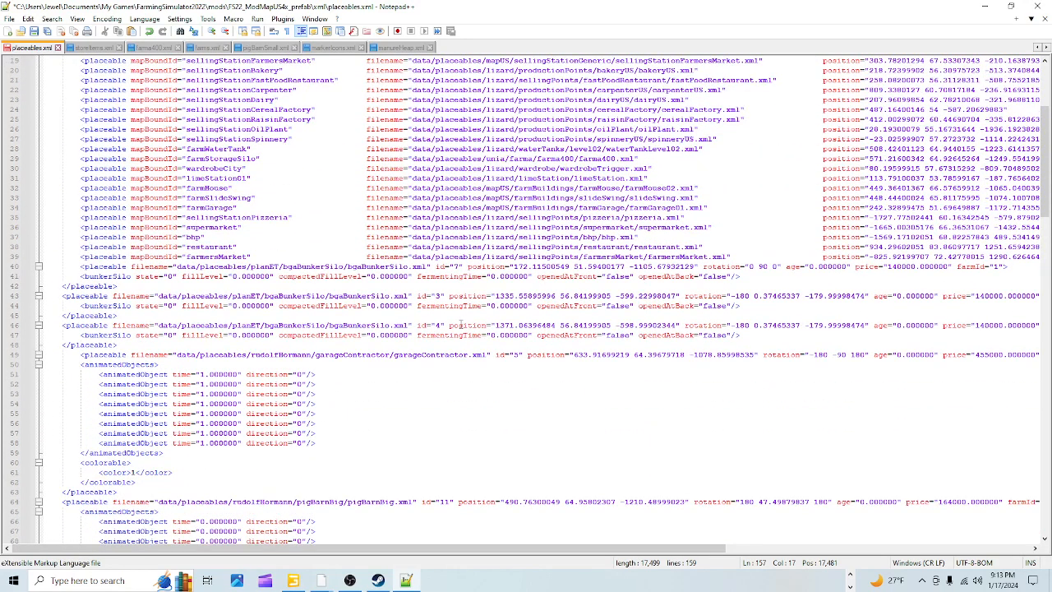
{"action": "scroll", "coordinate": [460, 324], "scroll_direction": "up", "scroll_amount": 7}
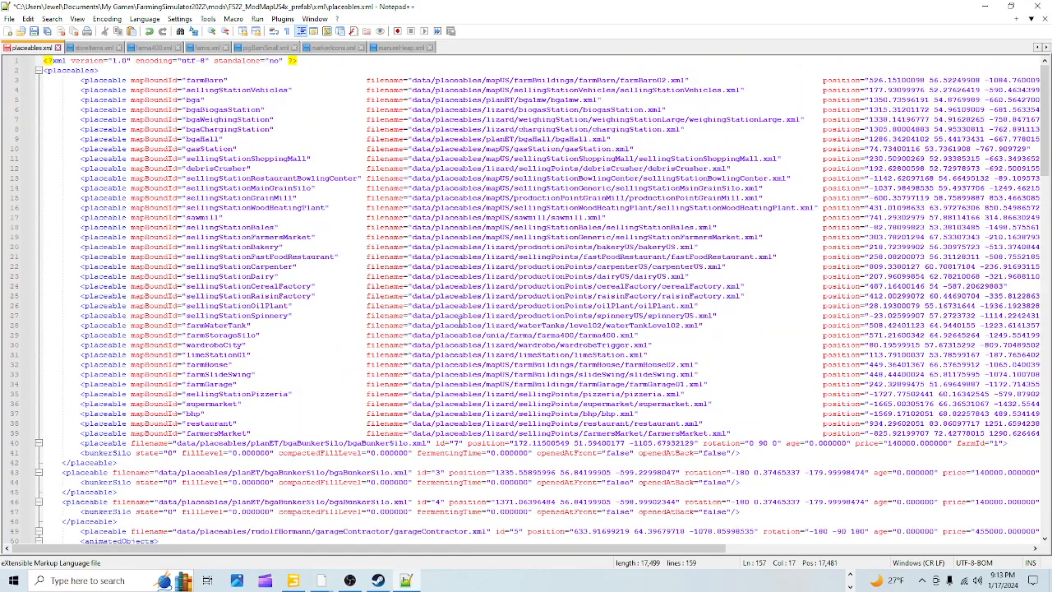
{"action": "scroll", "coordinate": [457, 317], "scroll_direction": "down", "scroll_amount": 20}
{"action": "scroll", "coordinate": [456, 314], "scroll_direction": "down", "scroll_amount": 20}
{"action": "scroll", "coordinate": [448, 316], "scroll_direction": "up", "scroll_amount": 9}
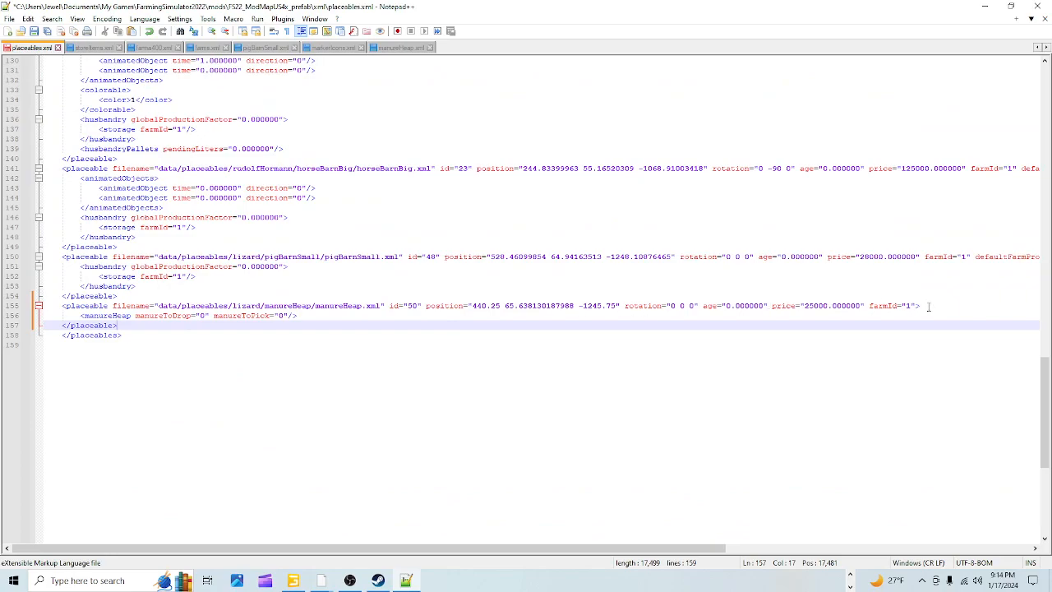
Copy the defaultFarmProperty="true" attribute with its closing bracket from the pigBarnSmall placeable line
{"action": "left_click_drag", "start_coordinate": [715, 547], "coordinate": [847, 544]}
{"action": "left_click_drag", "start_coordinate": [788, 256], "coordinate": [918, 254]}
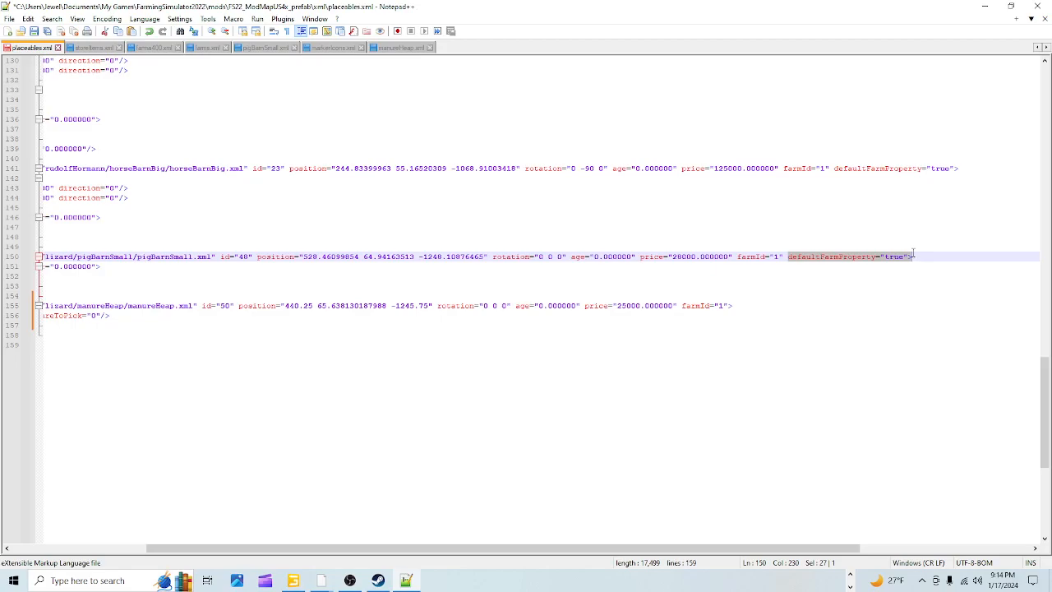
{"action": "left_click_drag", "start_coordinate": [912, 255], "coordinate": [910, 255]}
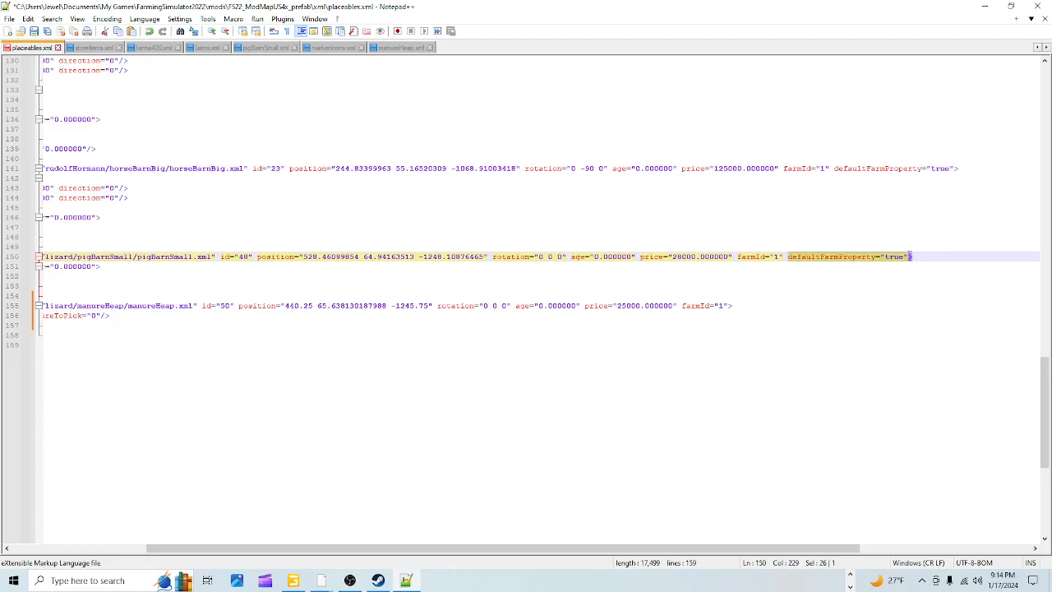
{"action": "right_click", "coordinate": [868, 256]}
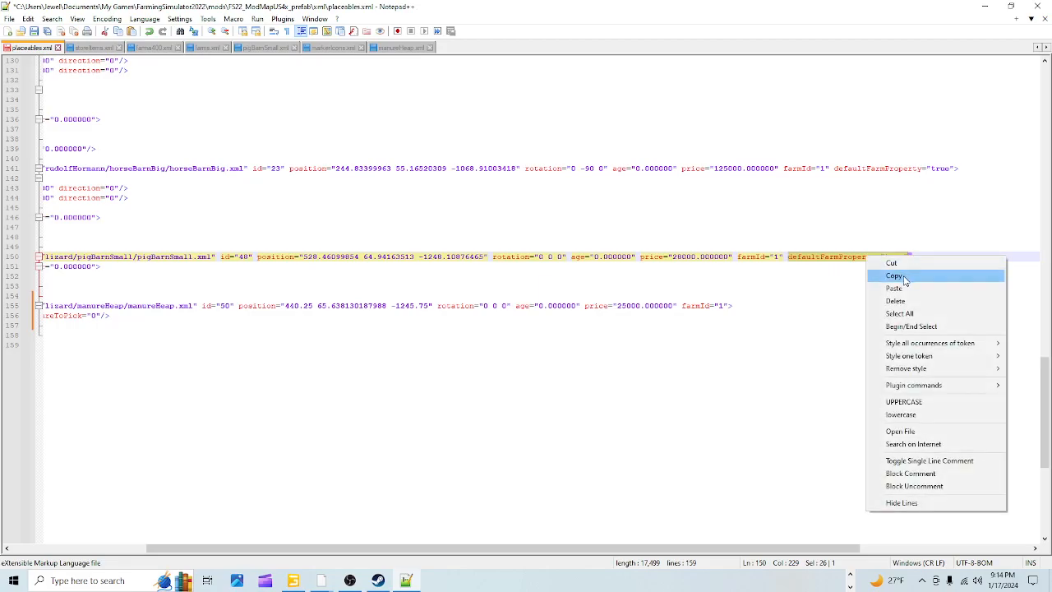
{"action": "left_click", "coordinate": [905, 277]}
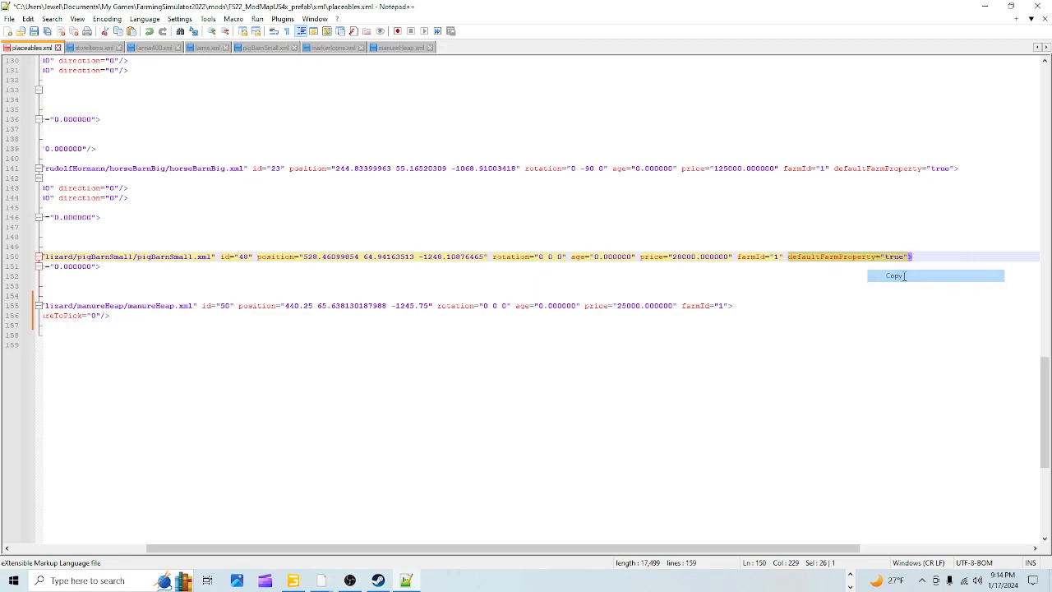
Add defaultFarmProperty="true" after farmId="1" in the manureHeap line, replacing its closing bracket and separating the attributes with a space
{"action": "left_click", "coordinate": [731, 306]}
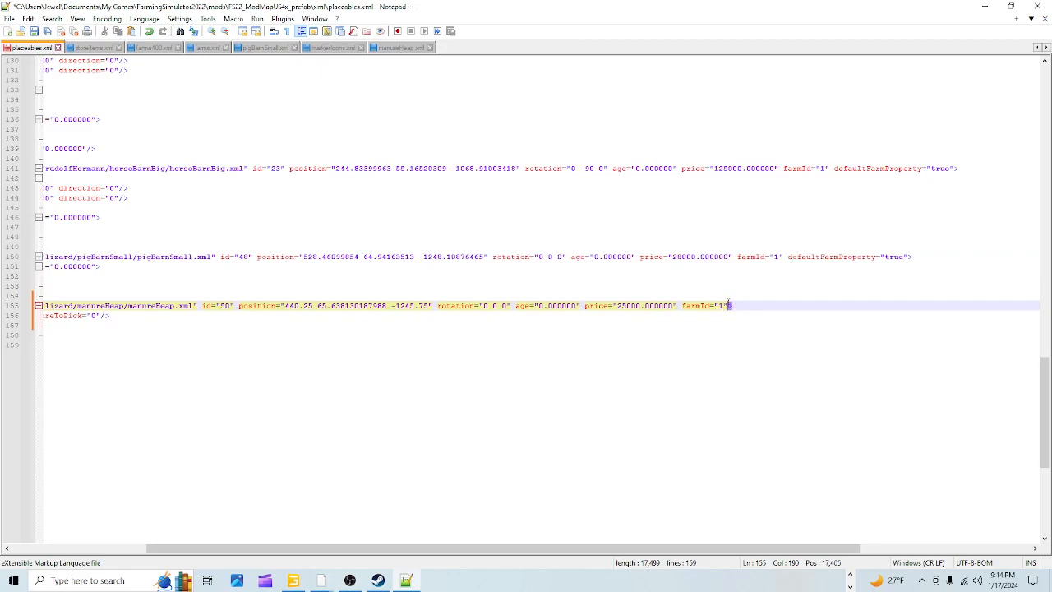
{"action": "right_click", "coordinate": [722, 306]}
{"action": "left_click", "coordinate": [752, 335]}
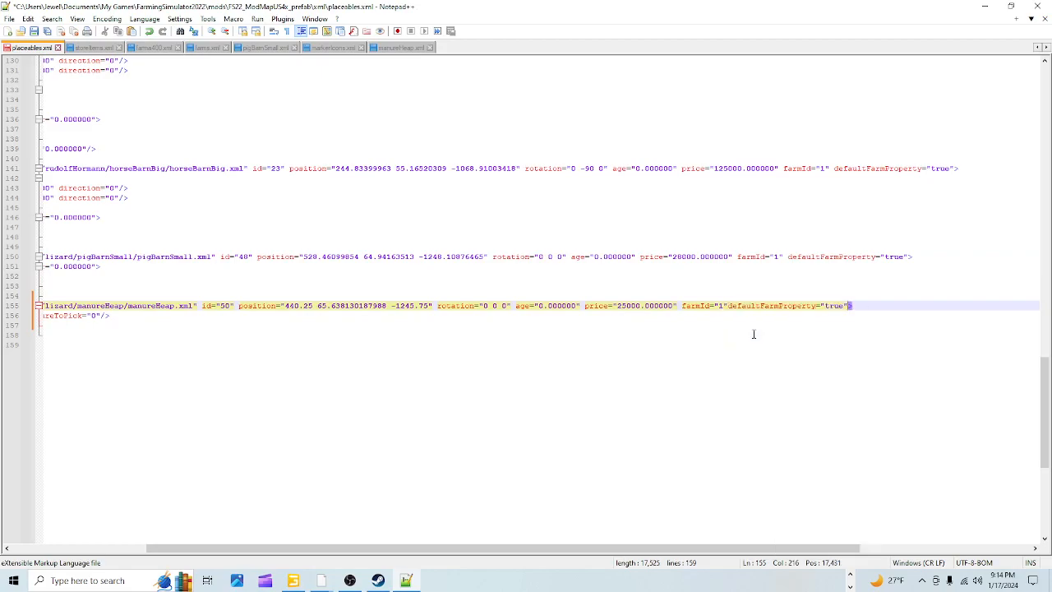
{"action": "left_click", "coordinate": [728, 305]}
{"action": "left_click", "coordinate": [884, 312]}
Compare the full manureHeap line with the neighbouring entries and save placeables.xml
{"action": "scroll", "coordinate": [631, 409], "scroll_direction": "up", "scroll_amount": 6}
{"action": "scroll", "coordinate": [613, 444], "scroll_direction": "down", "scroll_amount": 6}
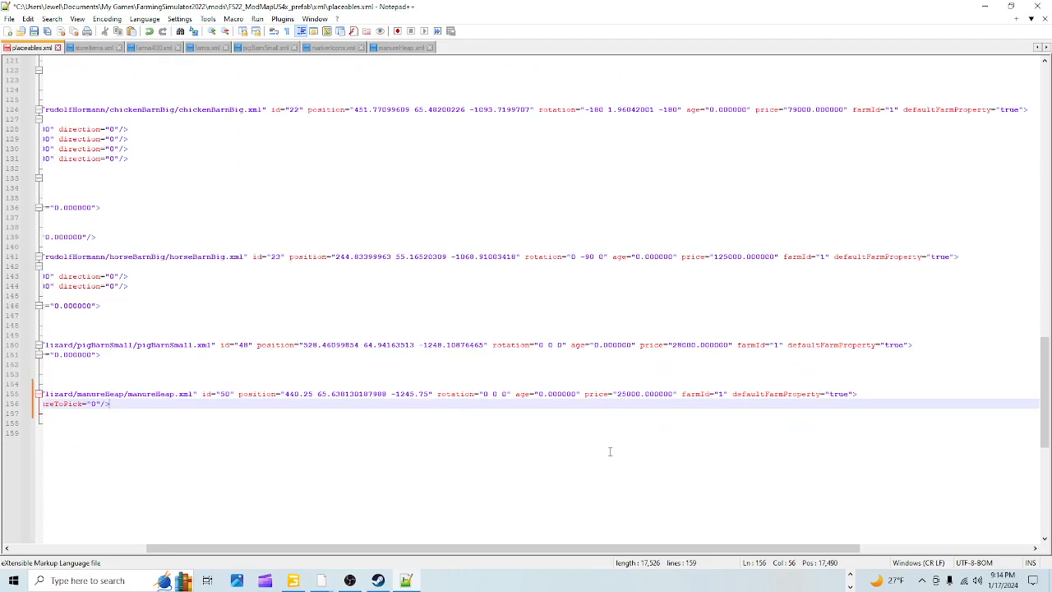
{"action": "left_click_drag", "start_coordinate": [576, 548], "coordinate": [441, 549]}
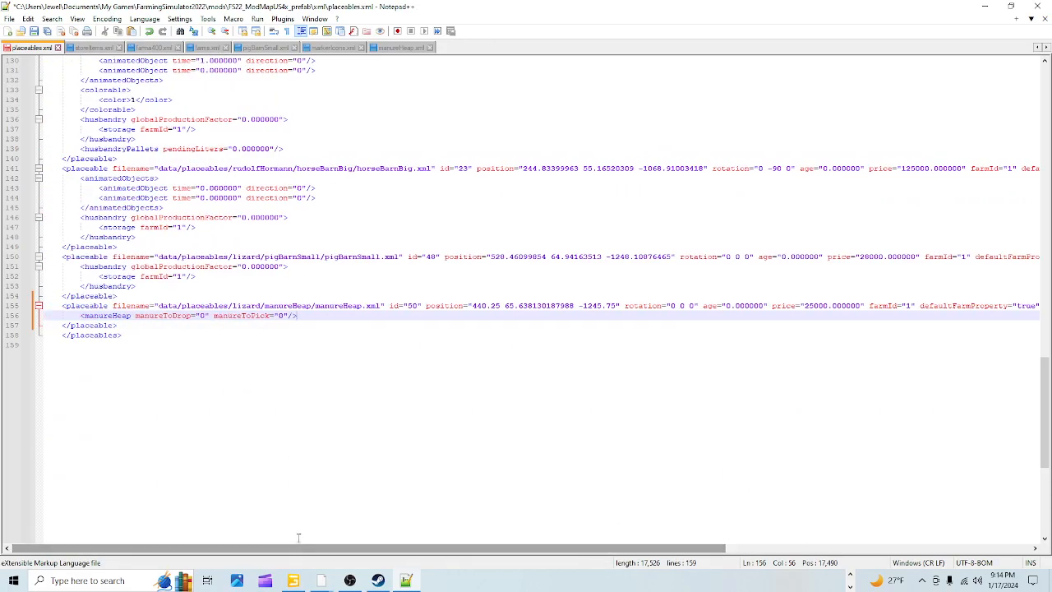
{"action": "left_click_drag", "start_coordinate": [603, 548], "coordinate": [730, 549]}
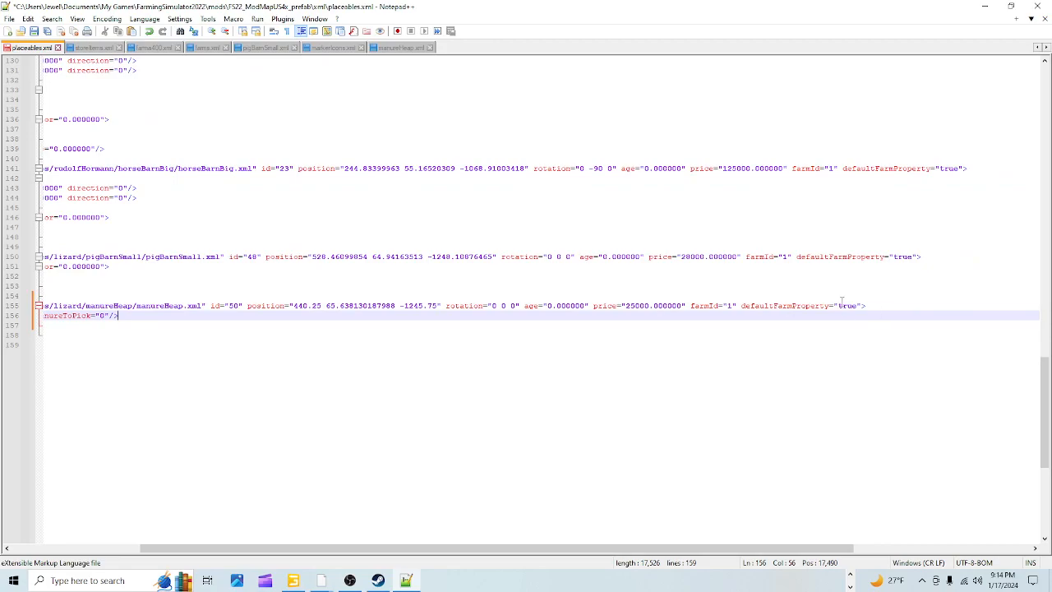
{"action": "left_click_drag", "start_coordinate": [743, 549], "coordinate": [515, 536]}
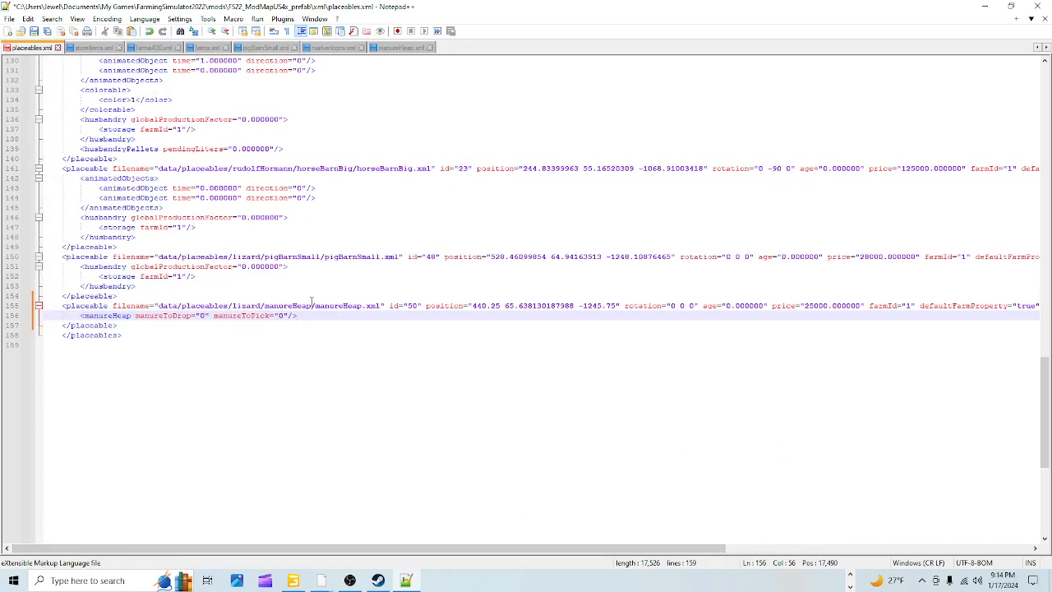
{"action": "left_click", "coordinate": [34, 33]}
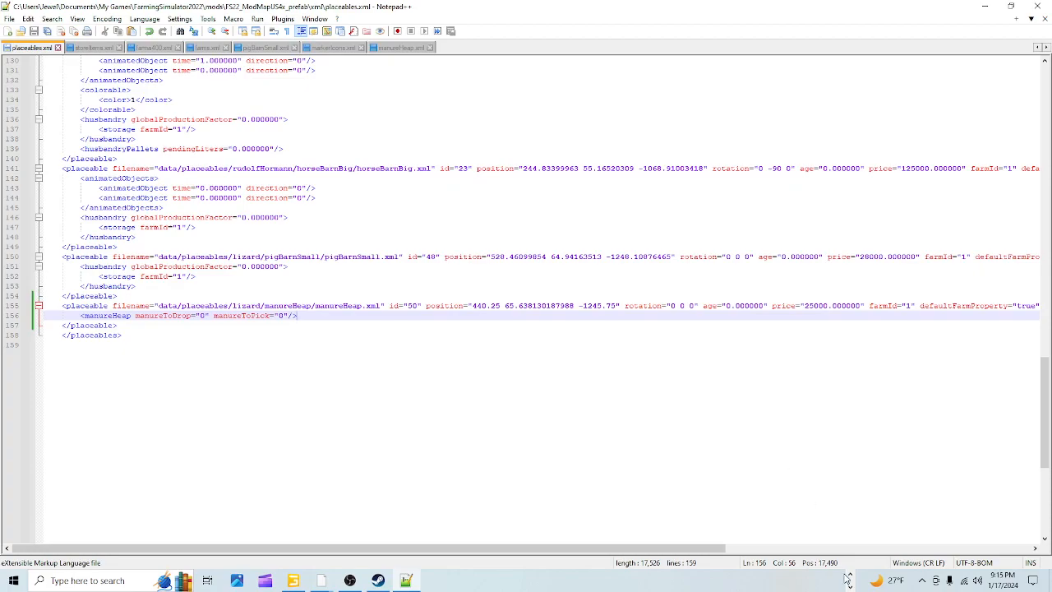
Switch to GIANTS Editor, start a file import and browse to the Farming Simulator 22 folder in the SteamLibrary on drive D
{"action": "mouse_move", "coordinate": [296, 576]}
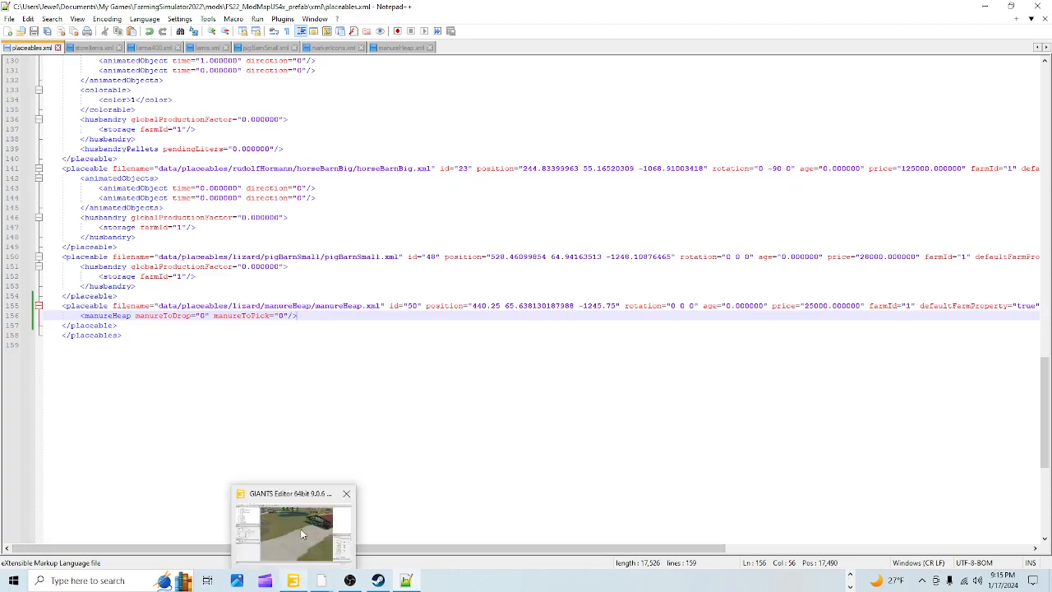
{"action": "left_click", "coordinate": [301, 544]}
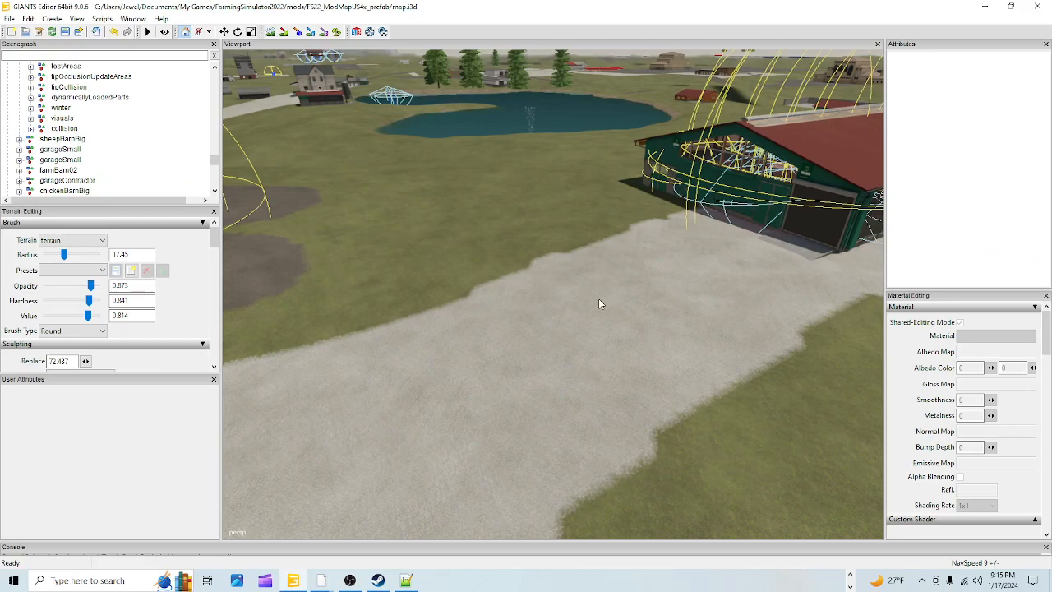
{"action": "left_click", "coordinate": [9, 19]}
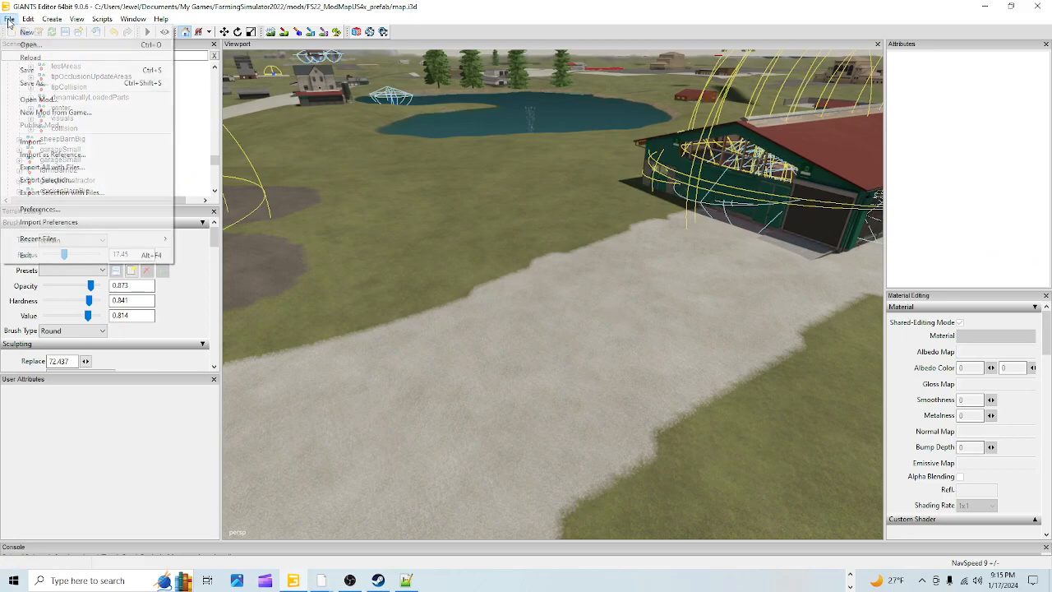
{"action": "left_click", "coordinate": [35, 141]}
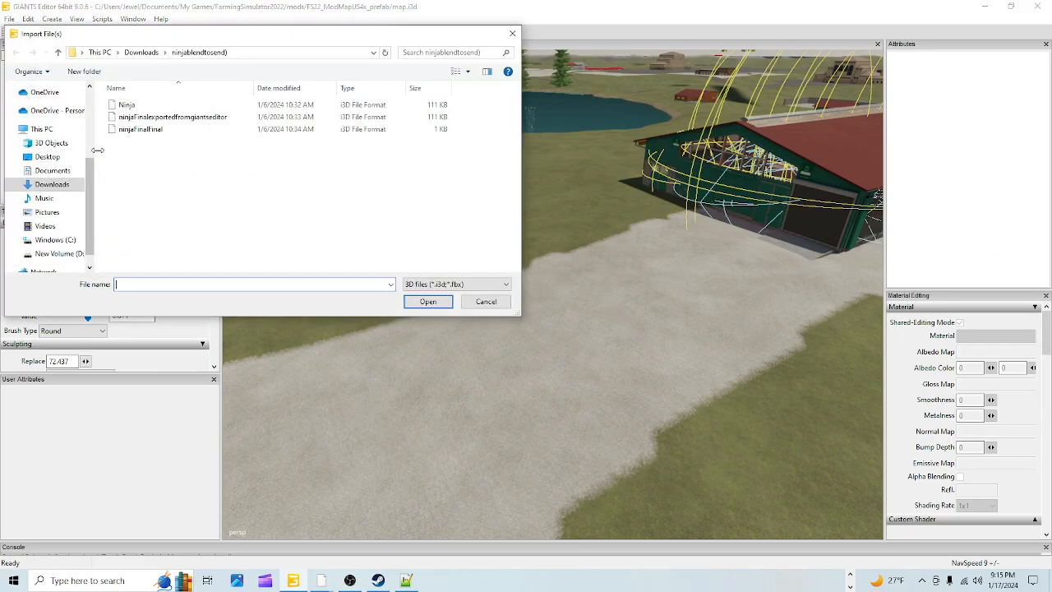
{"action": "left_click", "coordinate": [59, 253]}
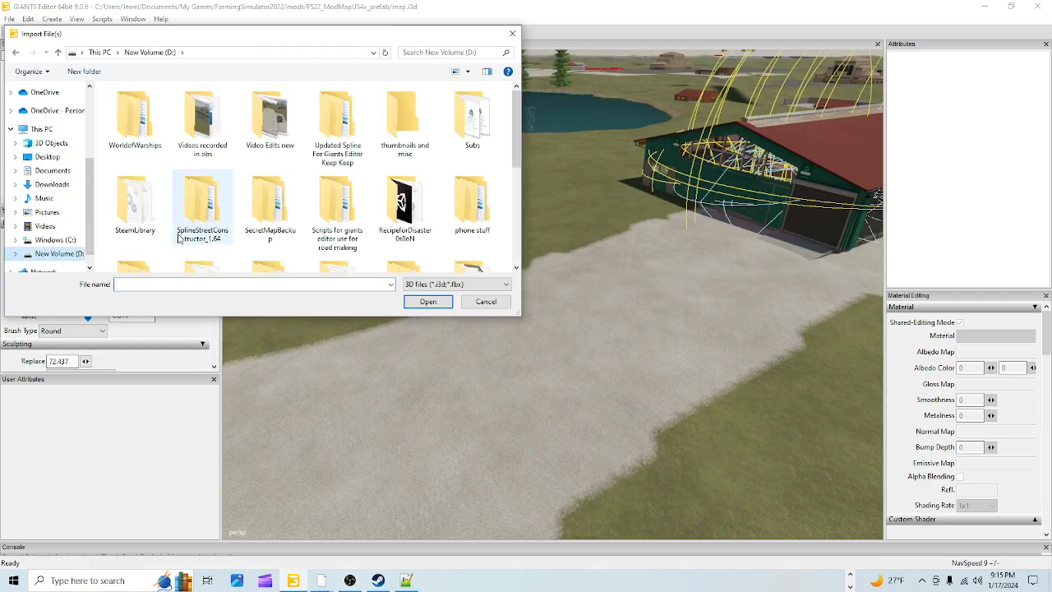
{"action": "double_click", "coordinate": [129, 226]}
{"action": "double_click", "coordinate": [167, 106]}
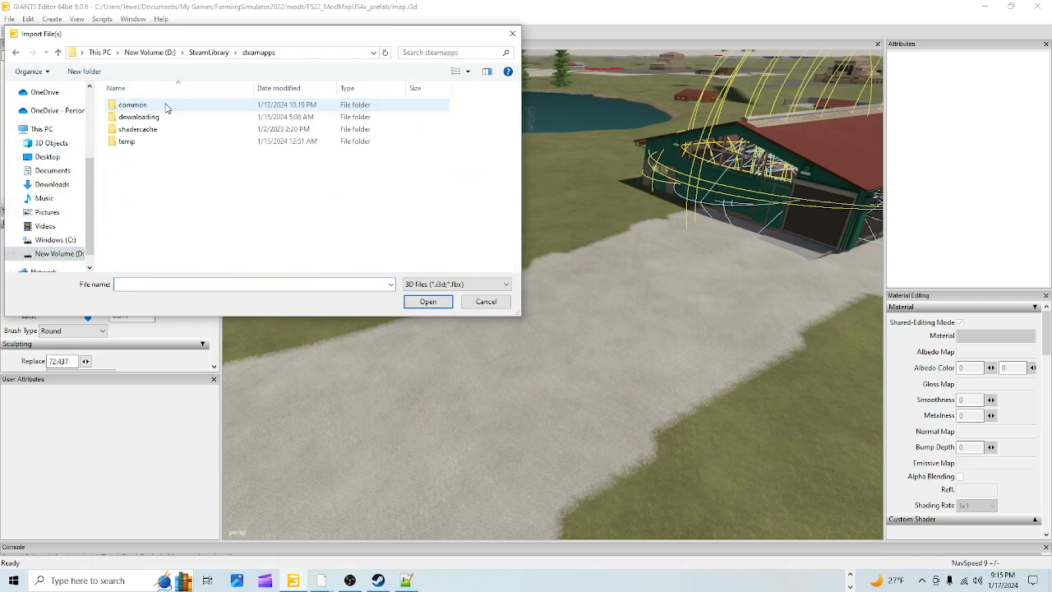
{"action": "double_click", "coordinate": [167, 106]}
{"action": "double_click", "coordinate": [196, 190]}
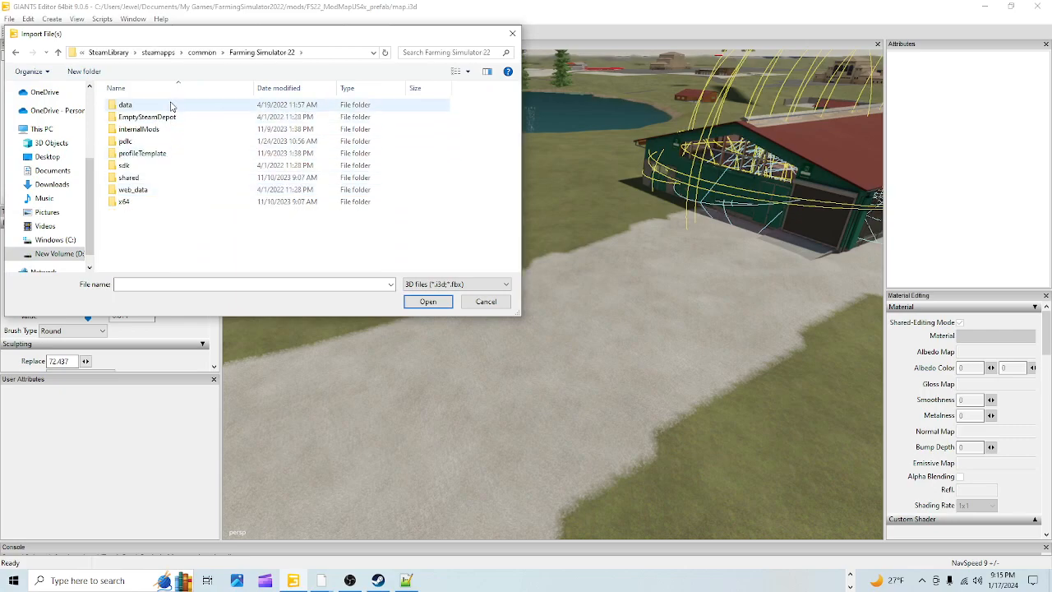
Import the manureHeap i3D file from data/placeables/lizard/manureHeap into the map scene
{"action": "double_click", "coordinate": [171, 105]}
{"action": "double_click", "coordinate": [188, 203]}
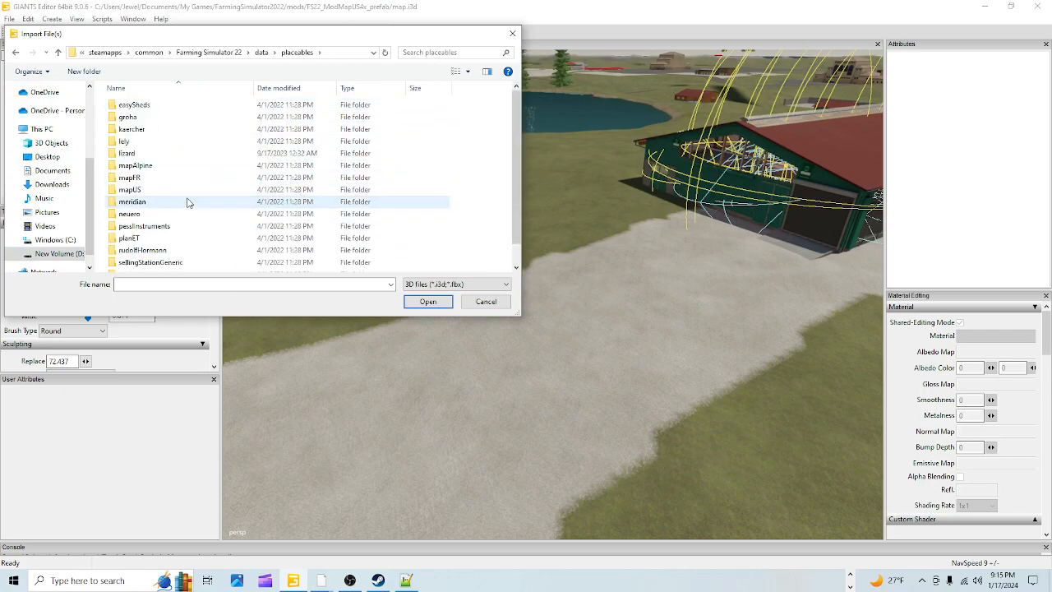
{"action": "double_click", "coordinate": [155, 154]}
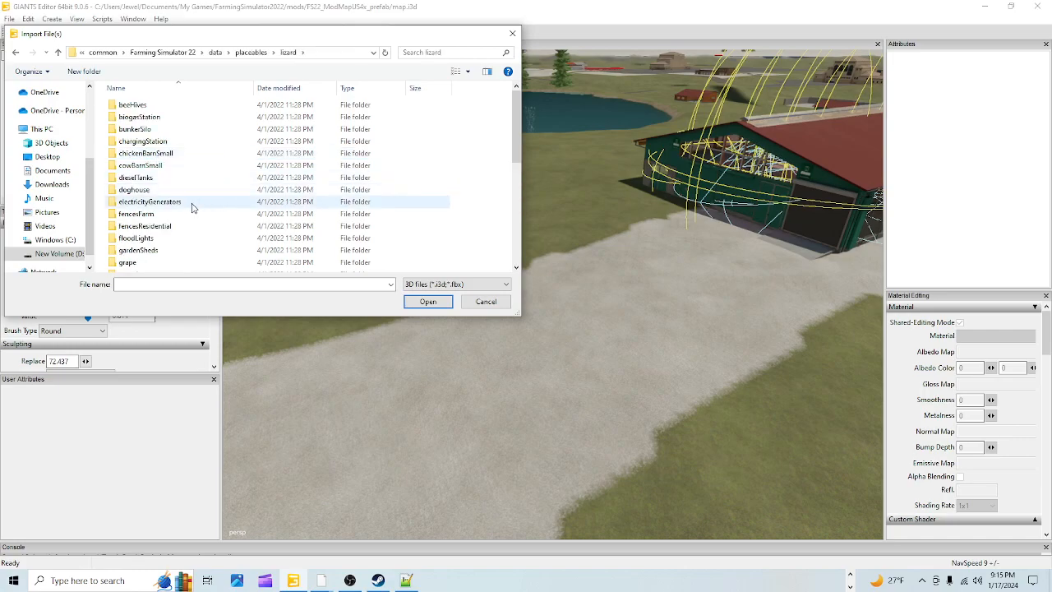
{"action": "scroll", "coordinate": [194, 206], "scroll_direction": "down", "scroll_amount": 4}
{"action": "left_click", "coordinate": [159, 207]}
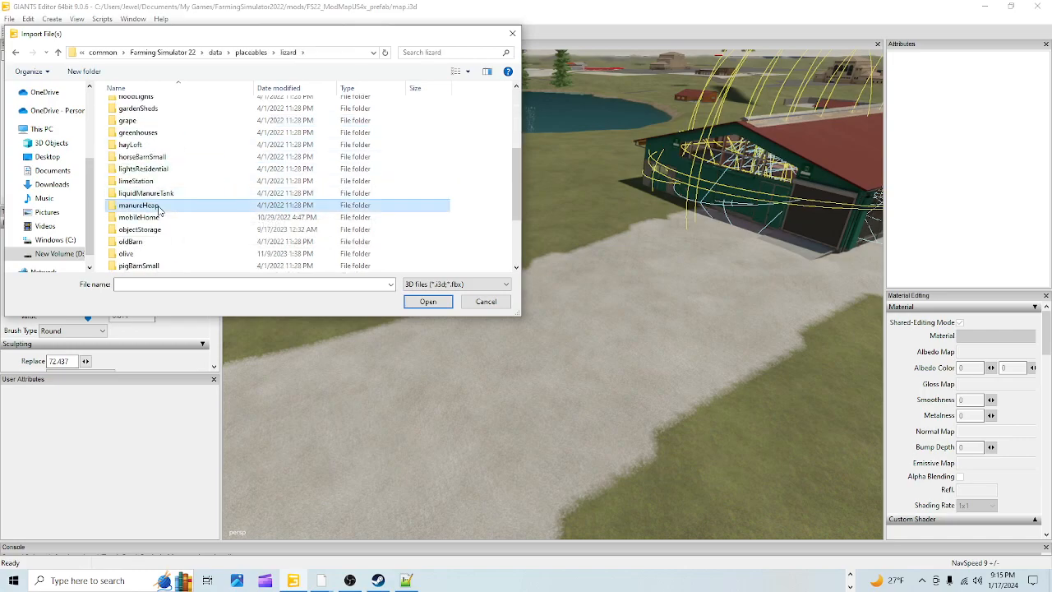
{"action": "double_click", "coordinate": [176, 207]}
{"action": "left_click", "coordinate": [189, 107]}
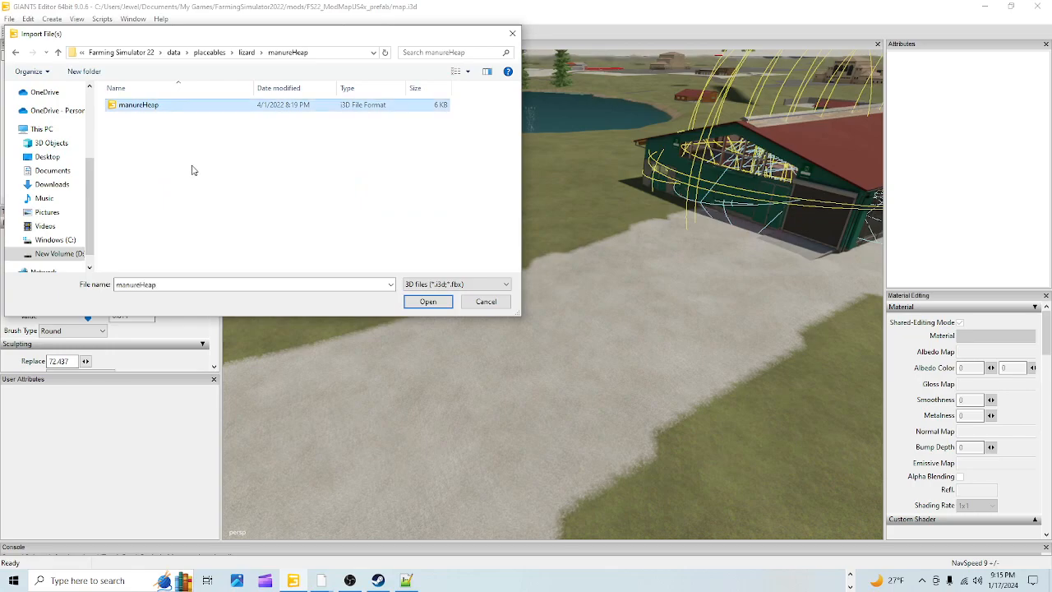
{"action": "left_click", "coordinate": [428, 301]}
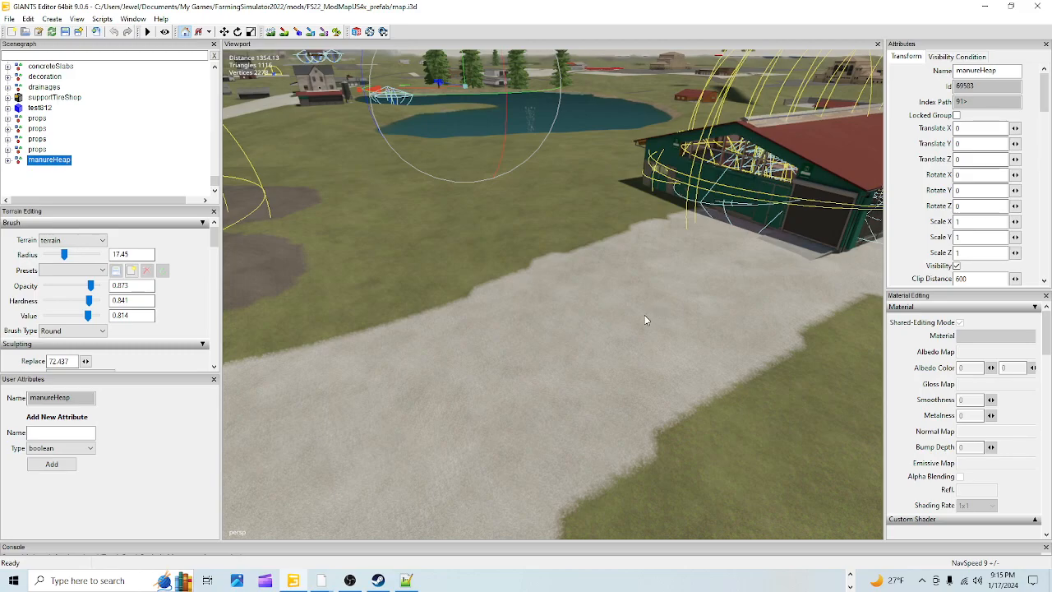
Place the imported manureHeap on the gravel beside the green barn, at about X 447, Y 65, Z -1246
{"action": "key", "text": "ctrl+b"}
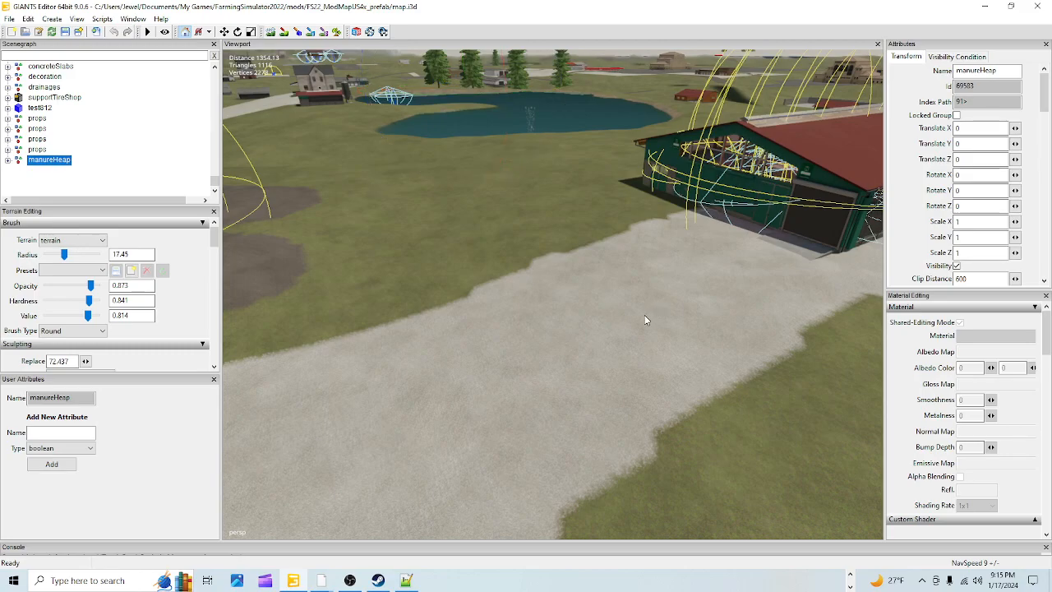
{"action": "left_click", "coordinate": [596, 283]}
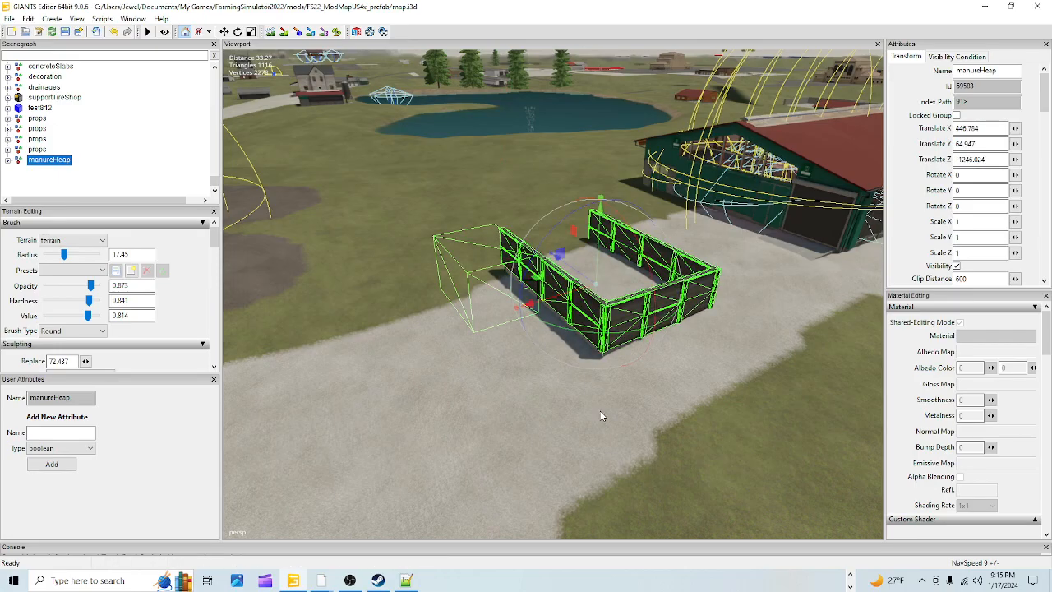
{"action": "left_click_drag", "start_coordinate": [638, 381], "coordinate": [771, 366], "text": "alt"}
{"action": "left_click_drag", "start_coordinate": [647, 370], "coordinate": [660, 444], "text": "alt"}
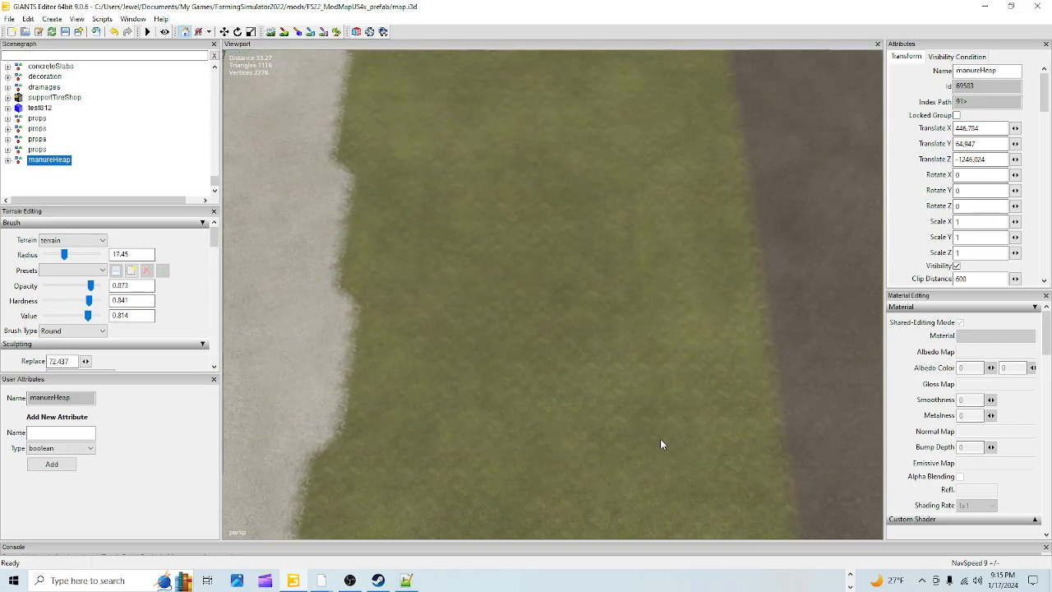
Examine the green barn, the manure heap and the surrounding grass, driveway and lake from several angles
{"action": "scroll", "coordinate": [597, 340], "scroll_direction": "down", "scroll_amount": 5}
{"action": "left_click_drag", "start_coordinate": [507, 487], "coordinate": [487, 382], "text": "alt"}
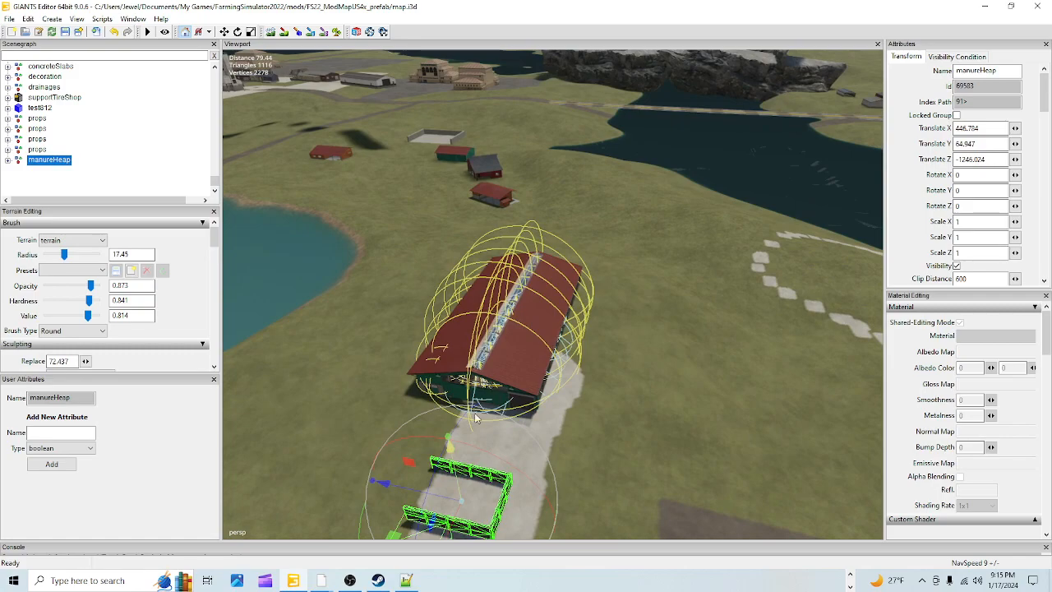
{"action": "left_click_drag", "start_coordinate": [625, 339], "coordinate": [627, 396], "text": "alt"}
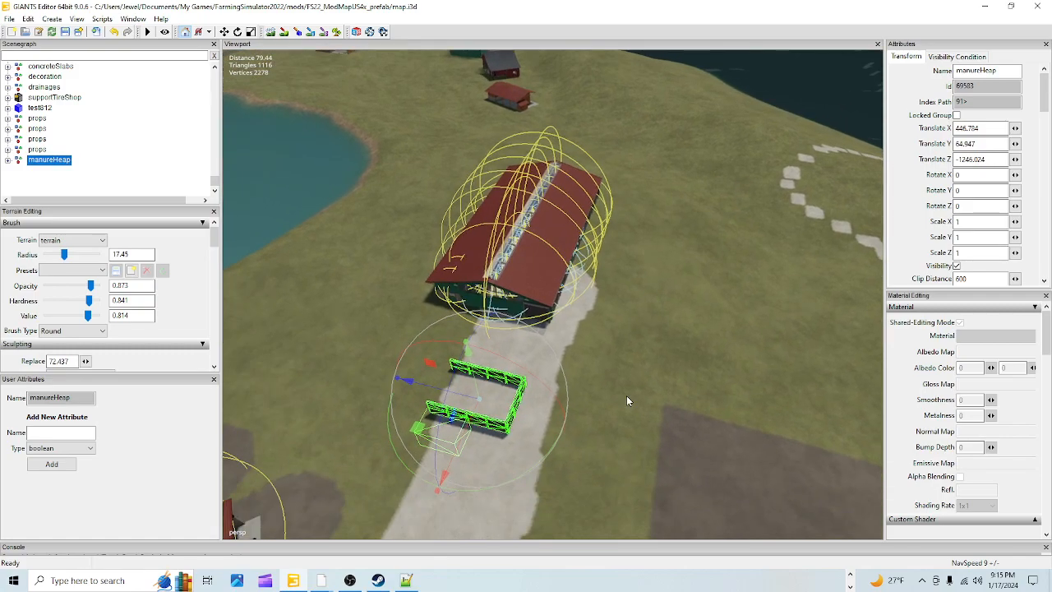
{"action": "right_click_drag", "start_coordinate": [618, 400], "coordinate": [619, 347], "text": "alt"}
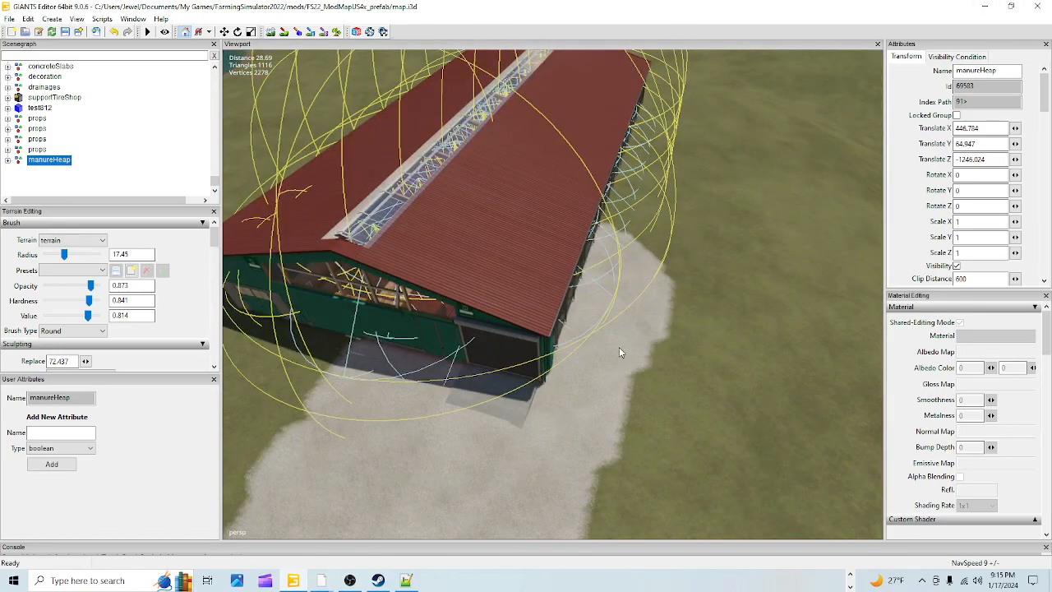
{"action": "left_click_drag", "start_coordinate": [619, 348], "coordinate": [404, 330], "text": "alt"}
{"action": "right_click_drag", "start_coordinate": [404, 330], "coordinate": [479, 353], "text": "alt"}
{"action": "left_click_drag", "start_coordinate": [480, 354], "coordinate": [354, 313], "text": "alt"}
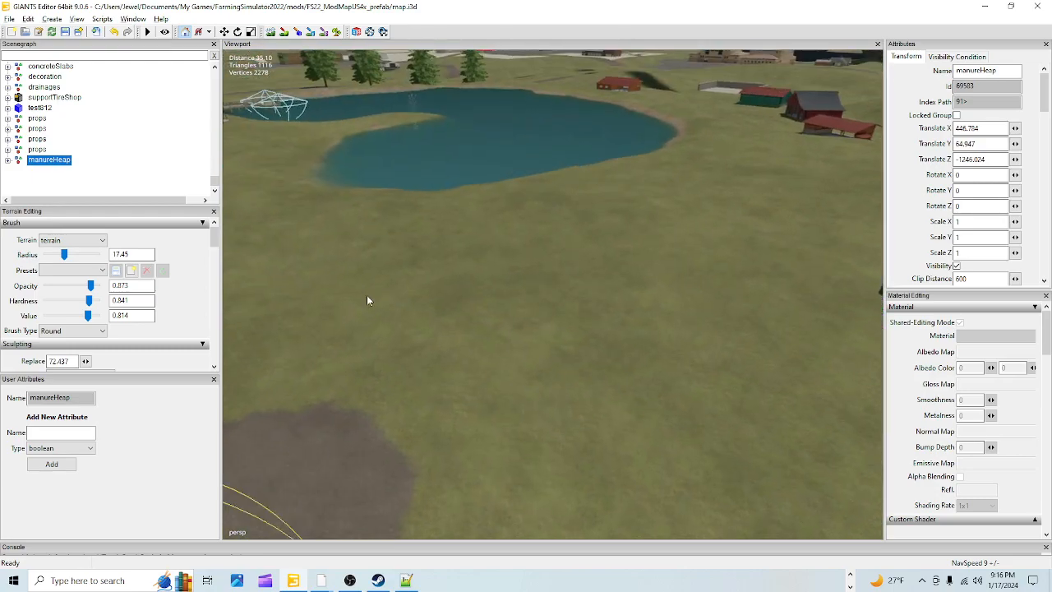
{"action": "right_click_drag", "start_coordinate": [353, 307], "coordinate": [599, 143], "text": "alt"}
{"action": "left_click_drag", "start_coordinate": [600, 143], "coordinate": [977, 217], "text": "alt"}
{"action": "right_click_drag", "start_coordinate": [978, 216], "coordinate": [575, 423], "text": "alt"}
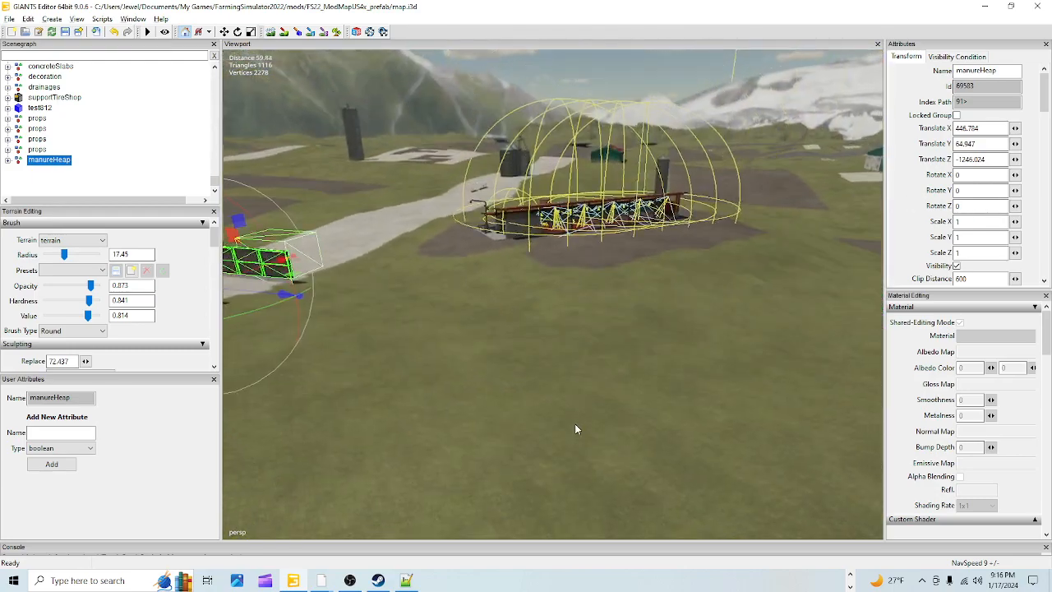
Rotate the manureHeap on the gravel so its rotation reads about X 180, Y 86, Z 180
{"action": "left_click_drag", "start_coordinate": [575, 423], "coordinate": [521, 335], "text": "alt"}
{"action": "right_click_drag", "start_coordinate": [520, 335], "coordinate": [717, 150], "text": "alt"}
{"action": "left_click_drag", "start_coordinate": [585, 335], "coordinate": [447, 189], "text": "alt"}
{"action": "right_click_drag", "start_coordinate": [446, 189], "coordinate": [482, 312], "text": "alt"}
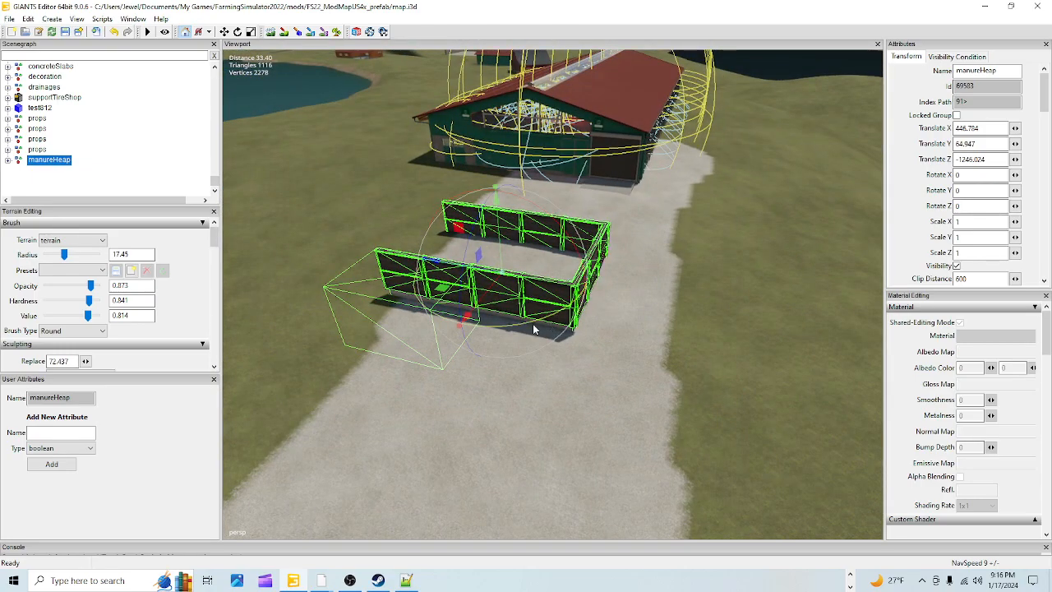
{"action": "left_click_drag", "start_coordinate": [533, 330], "coordinate": [721, 217]}
Examine how the base of the manure heap's walls meets the sloping gravel in front of the barn
{"action": "left_click_drag", "start_coordinate": [699, 272], "coordinate": [551, 342], "text": "alt"}
{"action": "scroll", "coordinate": [576, 362], "scroll_direction": "up", "scroll_amount": 3}
{"action": "left_click_drag", "start_coordinate": [615, 395], "coordinate": [561, 364], "text": "alt"}
{"action": "scroll", "coordinate": [706, 335], "scroll_direction": "up", "scroll_amount": 2}
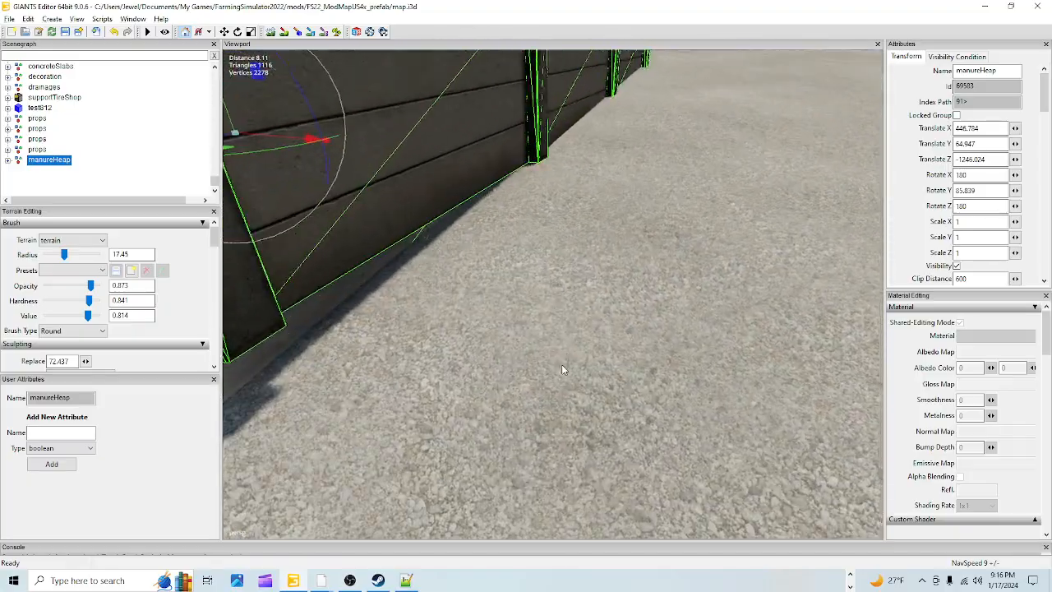
{"action": "scroll", "coordinate": [577, 323], "scroll_direction": "down", "scroll_amount": 4}
{"action": "left_click_drag", "start_coordinate": [577, 324], "coordinate": [585, 334], "text": "alt"}
{"action": "scroll", "coordinate": [539, 383], "scroll_direction": "up", "scroll_amount": 3}
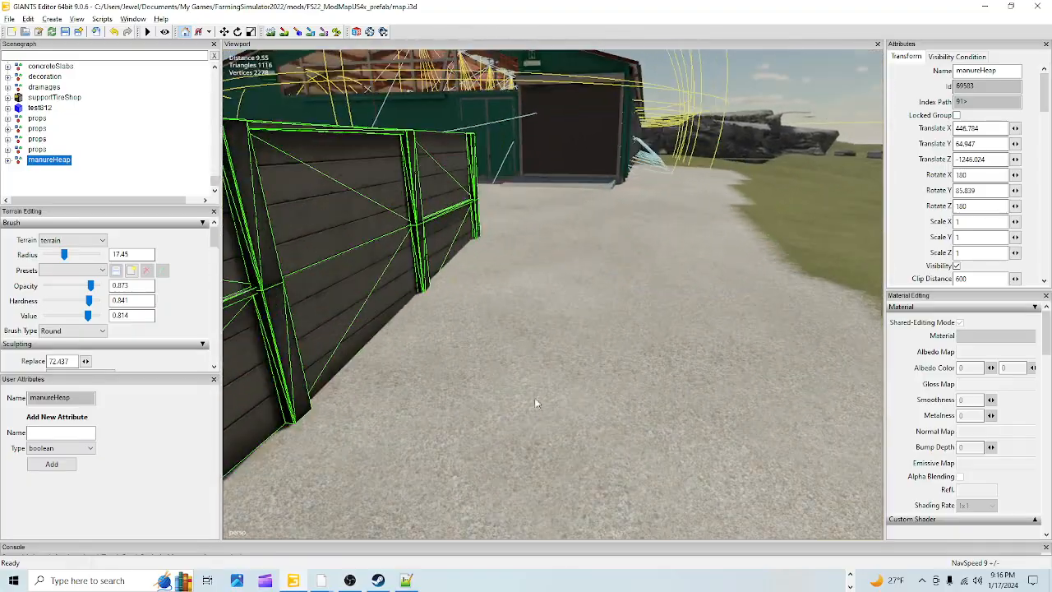
{"action": "left_click_drag", "start_coordinate": [540, 384], "coordinate": [532, 394], "text": "alt"}
{"action": "scroll", "coordinate": [597, 265], "scroll_direction": "up", "scroll_amount": 3}
{"action": "left_click_drag", "start_coordinate": [598, 266], "coordinate": [419, 313], "text": "alt"}
{"action": "scroll", "coordinate": [536, 303], "scroll_direction": "down", "scroll_amount": 5}
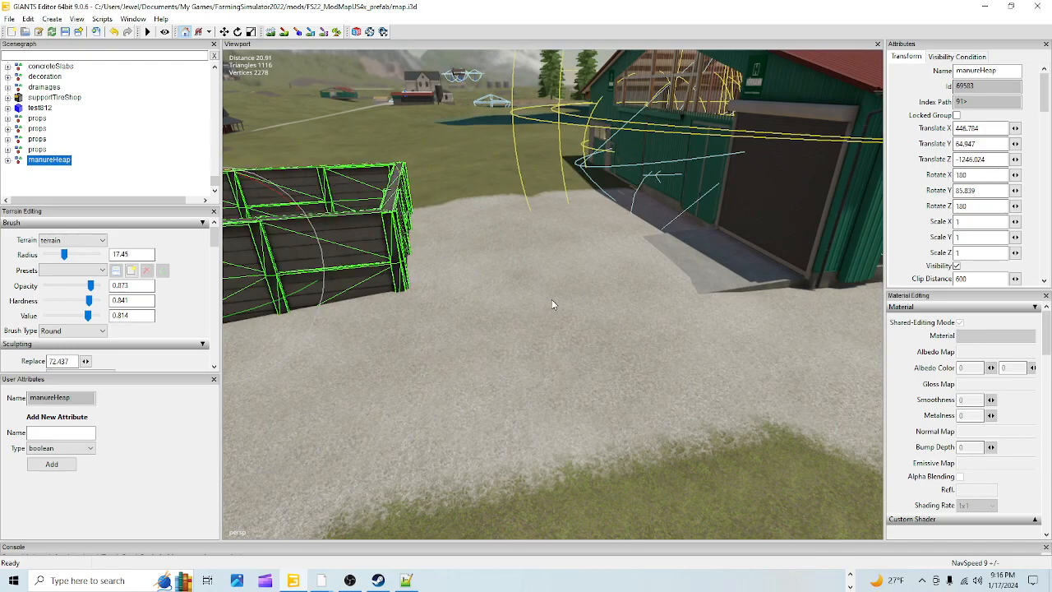
Activate terrain sculpting with a square brush and pick 65.965 as the replacement height from the gravel by the barn
{"action": "left_click", "coordinate": [272, 31]}
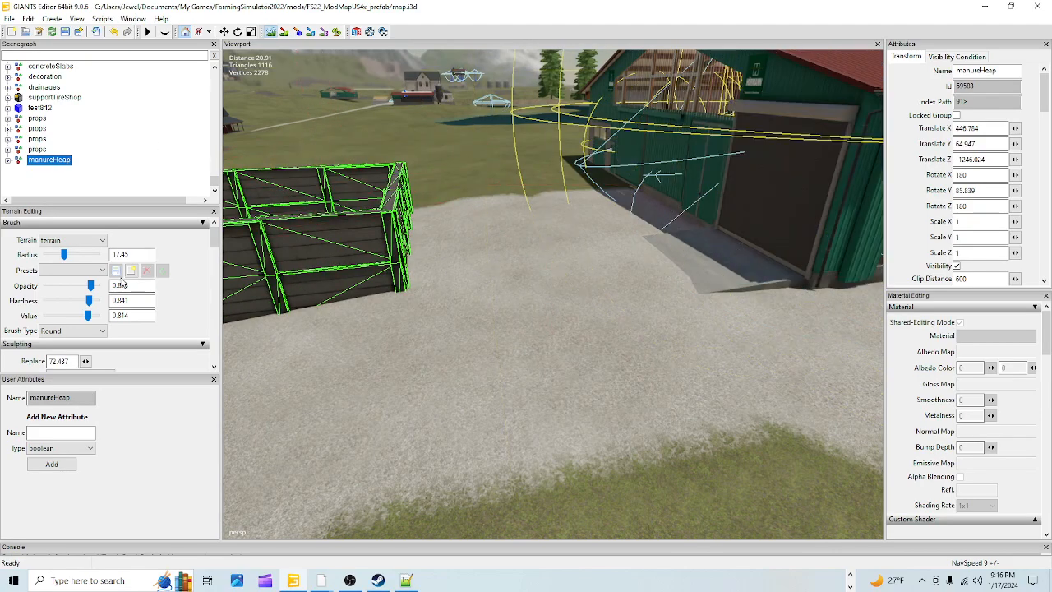
{"action": "left_click", "coordinate": [73, 330]}
{"action": "left_click", "coordinate": [59, 351]}
{"action": "scroll", "coordinate": [136, 353], "scroll_direction": "down", "scroll_amount": 2}
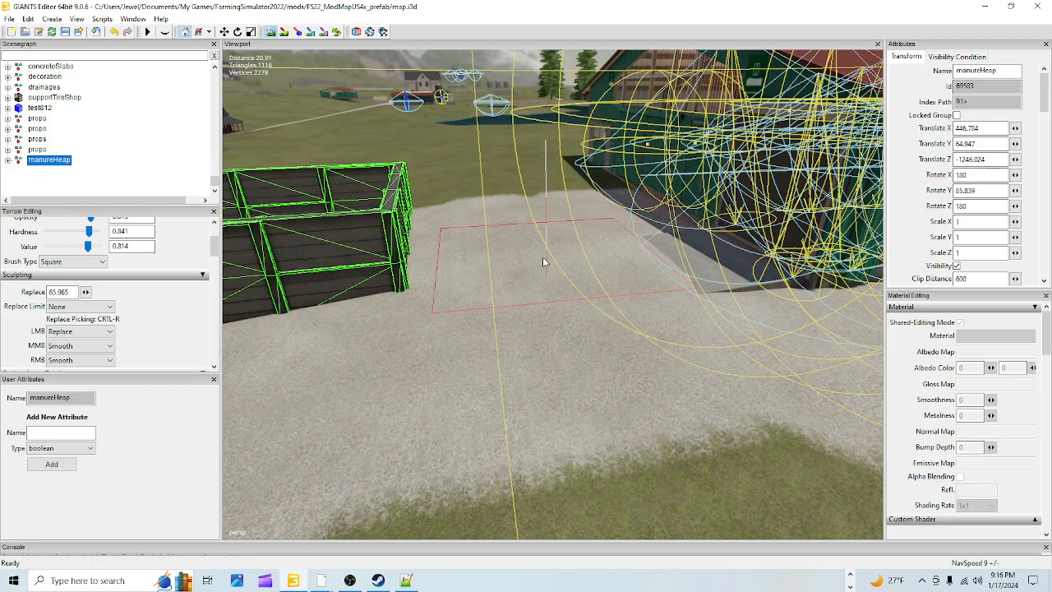
Level the terrain under and around the manure heap to the 65.965 replacement height with the square brush
{"action": "left_click", "coordinate": [270, 31]}
{"action": "left_click_drag", "start_coordinate": [473, 243], "coordinate": [700, 243], "text": "alt"}
{"action": "scroll", "coordinate": [463, 417], "scroll_direction": "down", "scroll_amount": 3}
{"action": "left_click_drag", "start_coordinate": [463, 417], "coordinate": [579, 310], "text": "alt"}
{"action": "left_click", "coordinate": [270, 31]}
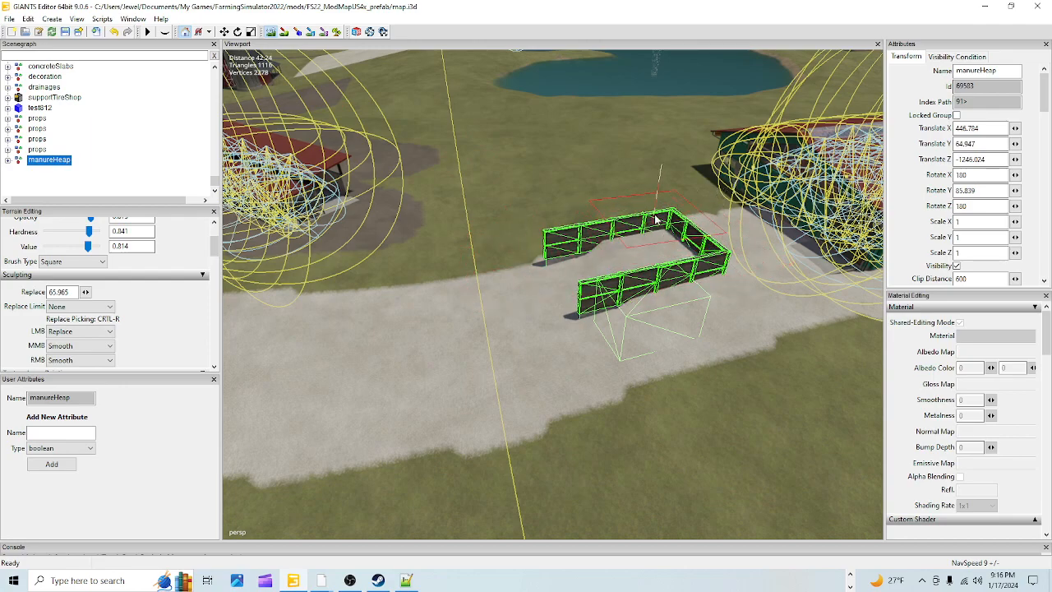
{"action": "mouse_move", "coordinate": [578, 231]}
{"action": "left_mouse_down"}
{"action": "mouse_move", "coordinate": [562, 263]}
{"action": "mouse_move", "coordinate": [548, 234]}
{"action": "mouse_move", "coordinate": [612, 341]}
{"action": "left_mouse_up"}
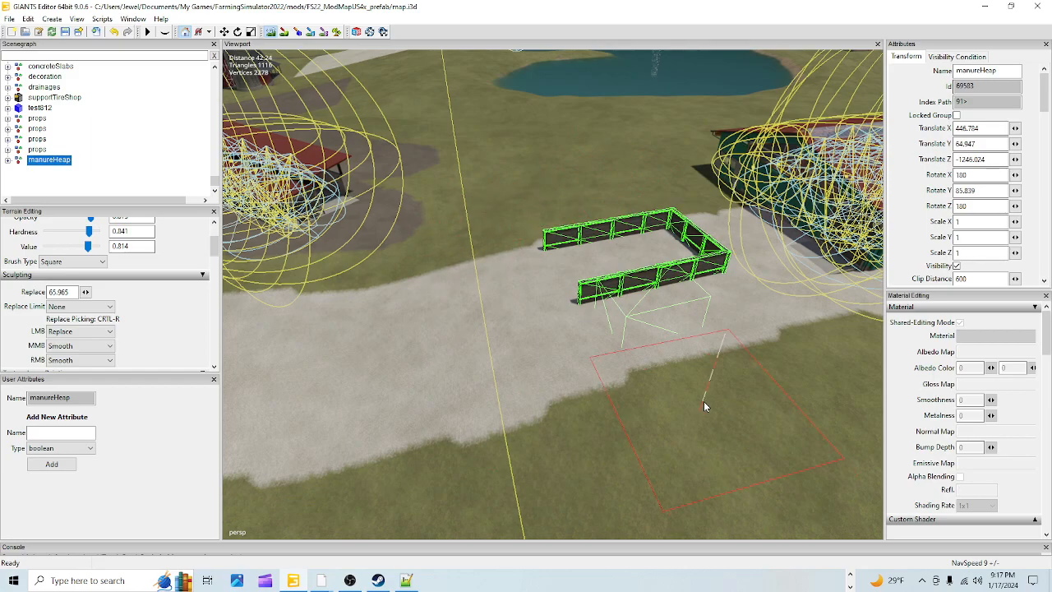
{"action": "left_click", "coordinate": [272, 35]}
Examine the leveled driveway and the manure heap in front of the barn from low and high angles
{"action": "left_click_drag", "start_coordinate": [531, 368], "coordinate": [437, 350], "text": "alt"}
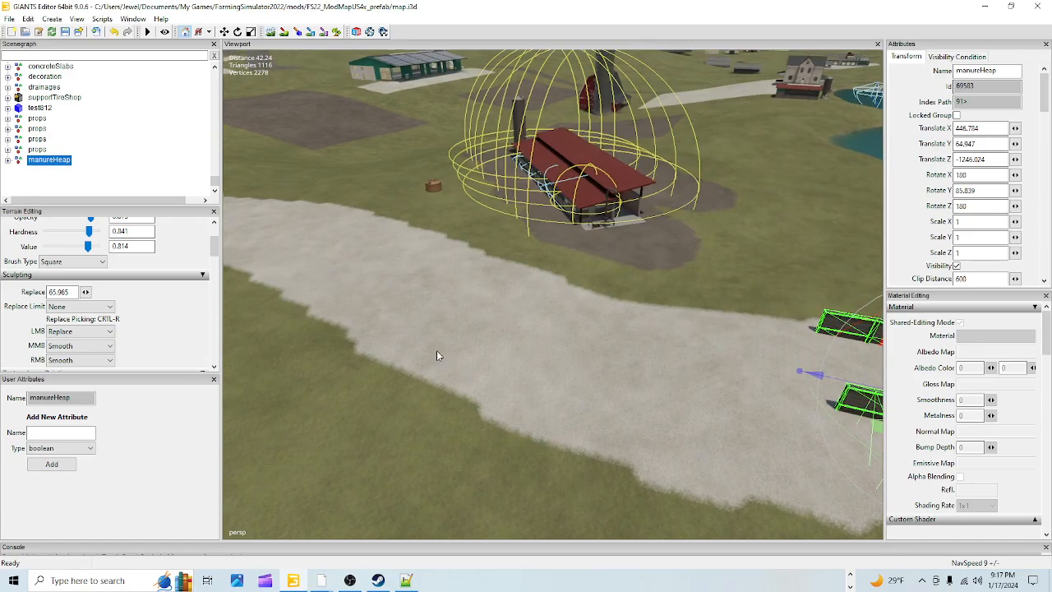
{"action": "scroll", "coordinate": [436, 350], "scroll_direction": "up", "scroll_amount": 2}
{"action": "scroll", "coordinate": [597, 183], "scroll_direction": "up", "scroll_amount": 3}
{"action": "left_click_drag", "start_coordinate": [545, 209], "coordinate": [818, 175], "text": "alt"}
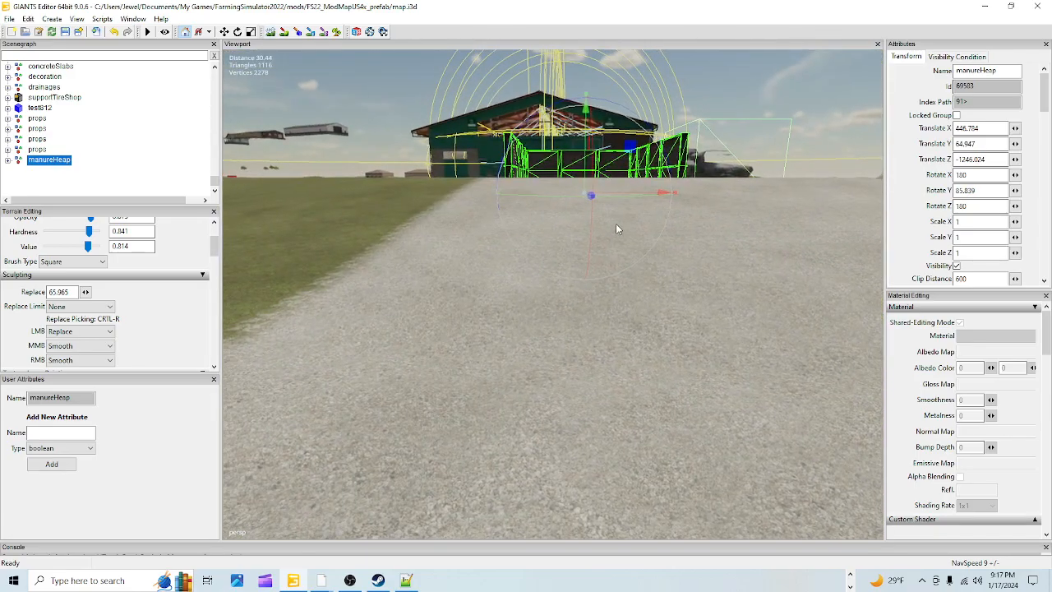
{"action": "left_click_drag", "start_coordinate": [616, 228], "coordinate": [621, 254], "text": "alt"}
{"action": "key", "text": "f"}
{"action": "scroll", "coordinate": [564, 376], "scroll_direction": "up", "scroll_amount": 8}
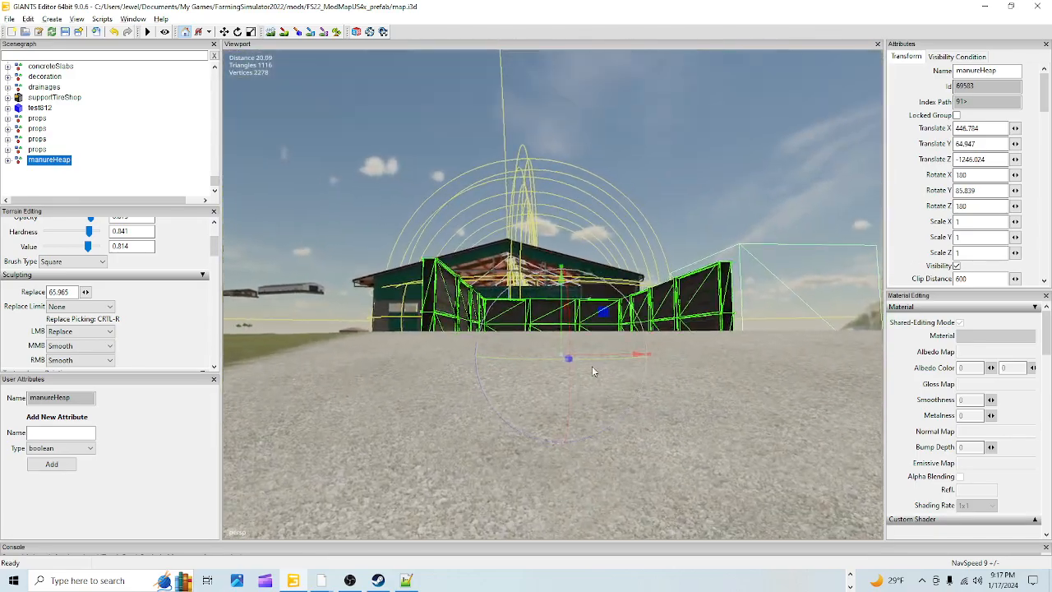
{"action": "scroll", "coordinate": [634, 349], "scroll_direction": "down", "scroll_amount": 6}
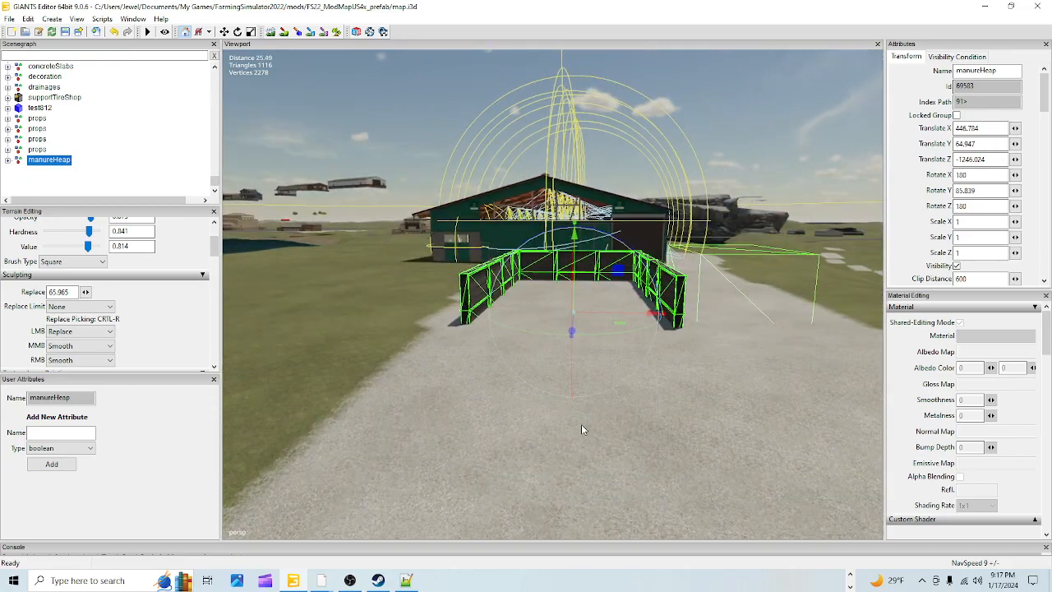
{"action": "left_click_drag", "start_coordinate": [601, 325], "coordinate": [588, 414], "text": "alt"}
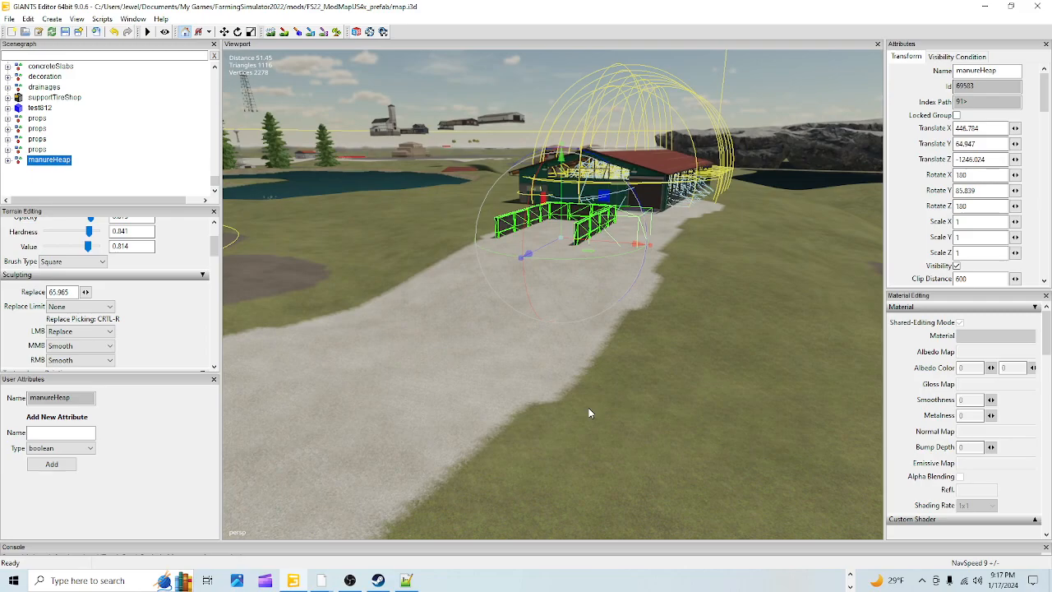
{"action": "left_click_drag", "start_coordinate": [589, 413], "coordinate": [605, 428], "text": "alt"}
{"action": "scroll", "coordinate": [679, 268], "scroll_direction": "up", "scroll_amount": 3}
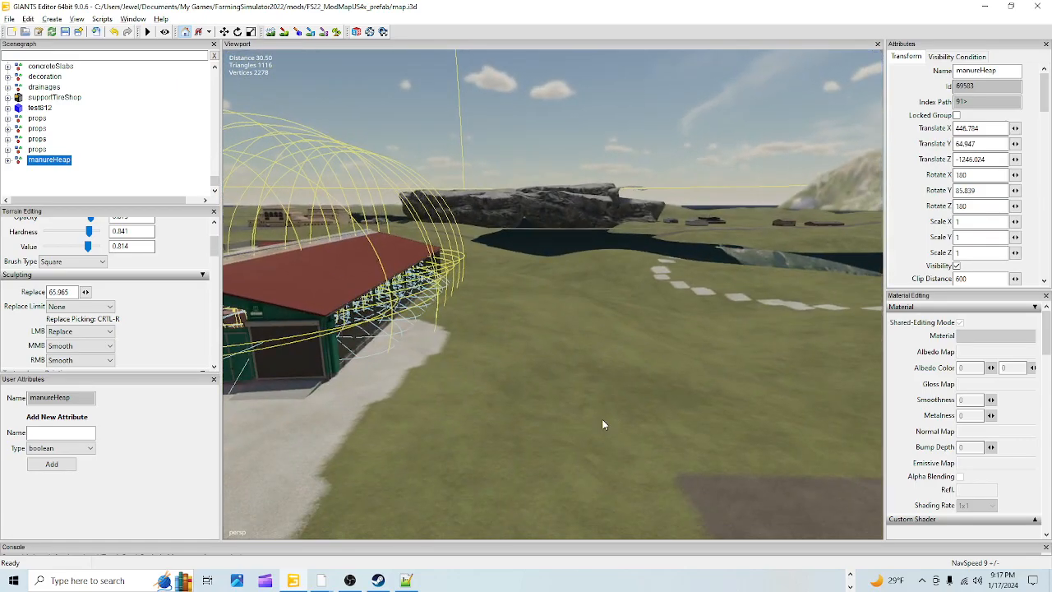
Move the manureHeap onto the grass beside the driveway, at about X 423, Z -1265, and set its Y rotation to 90
{"action": "scroll", "coordinate": [639, 300], "scroll_direction": "up", "scroll_amount": 2}
{"action": "left_click_drag", "start_coordinate": [639, 305], "coordinate": [425, 392], "text": "alt"}
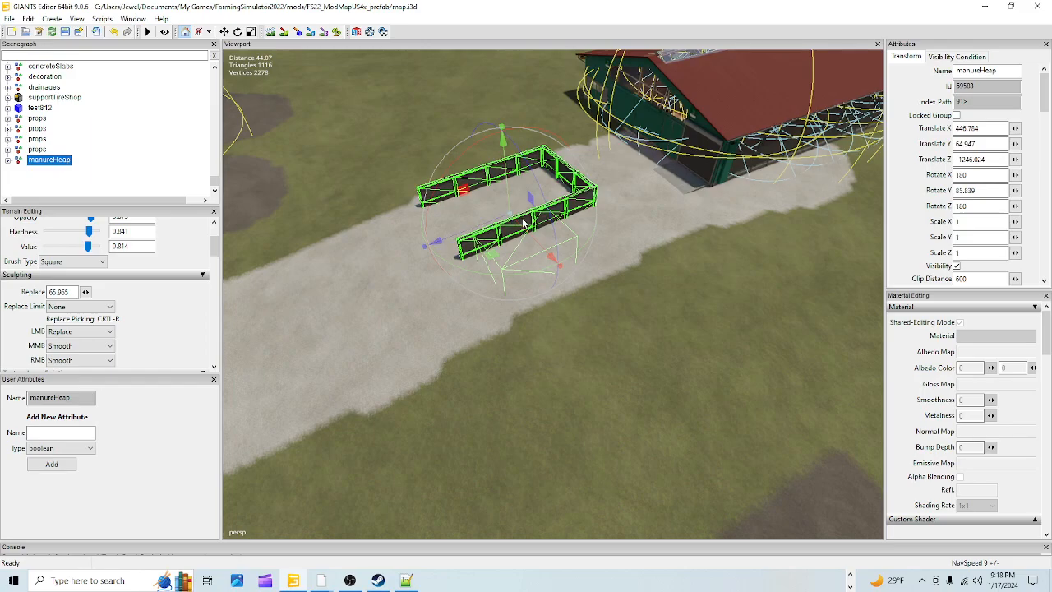
{"action": "left_click_drag", "start_coordinate": [529, 235], "coordinate": [776, 334]}
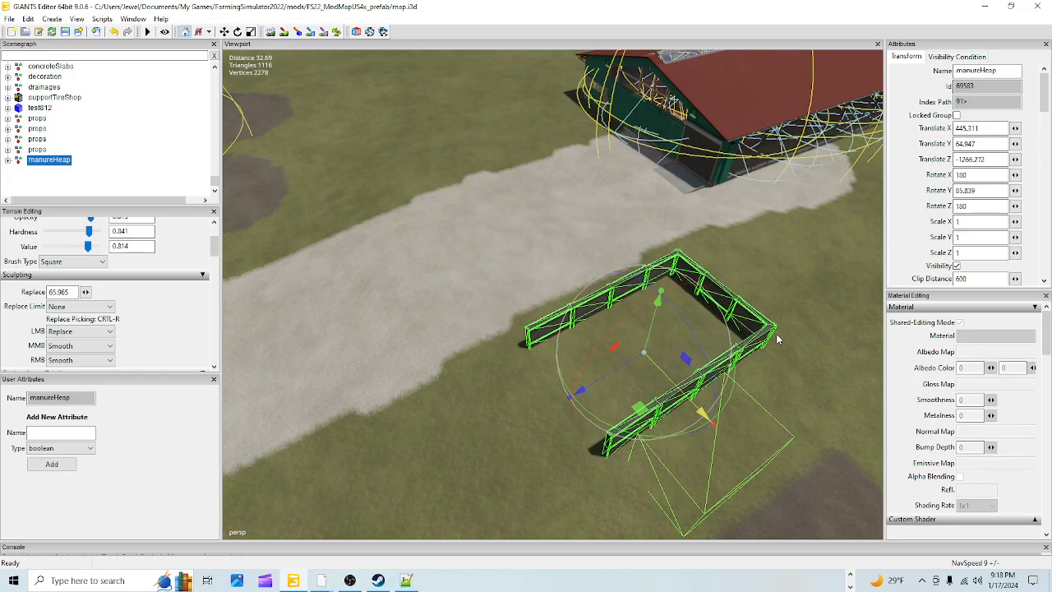
{"action": "left_click_drag", "start_coordinate": [585, 374], "coordinate": [744, 283]}
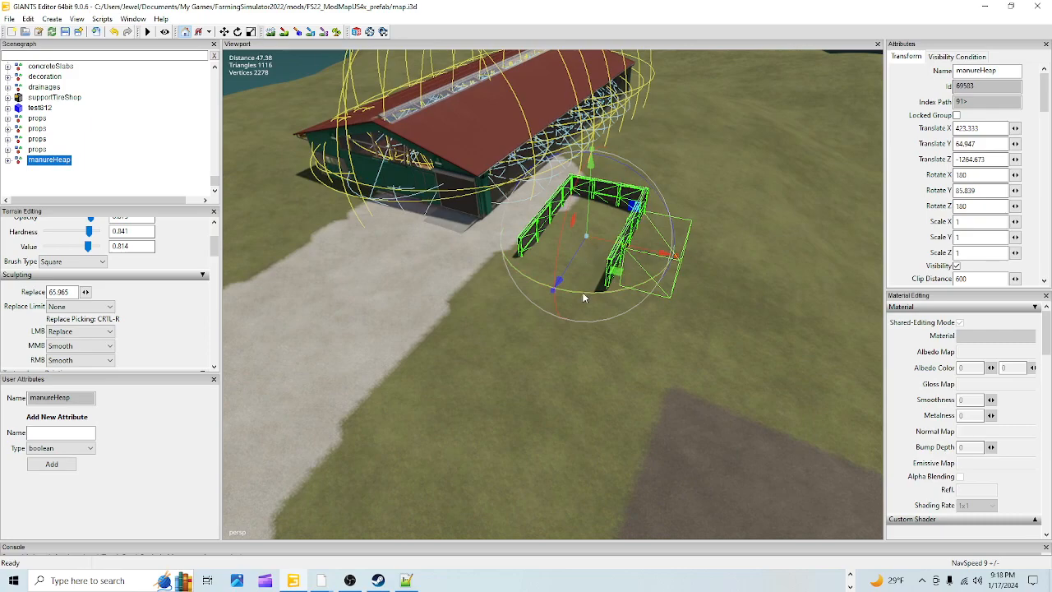
{"action": "left_click_drag", "start_coordinate": [977, 191], "coordinate": [762, 195]}
{"action": "type", "text": "90"}
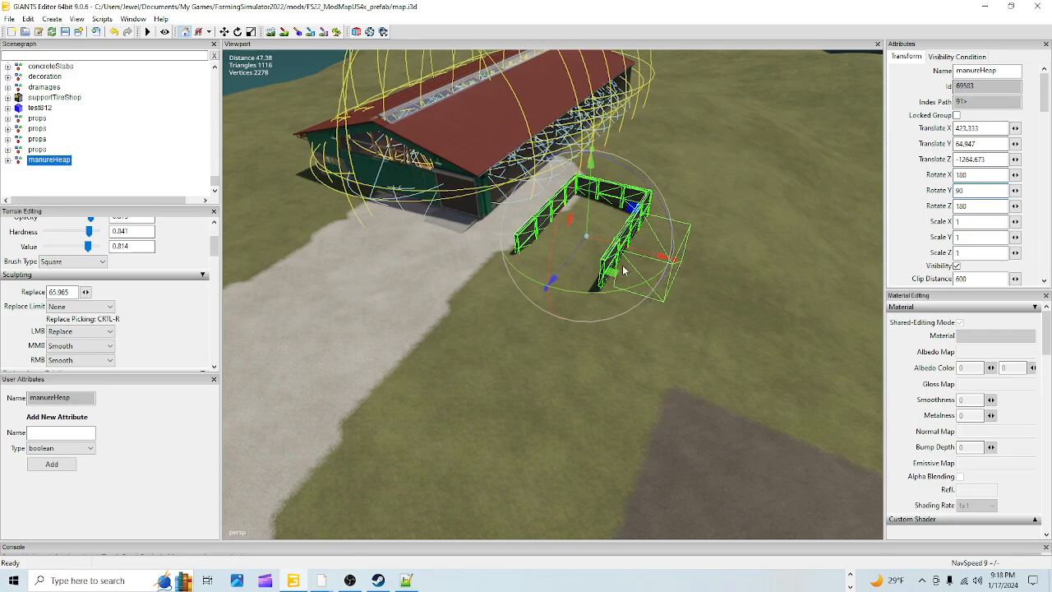
Shift the manureHeap farther along the barn's long side, to about X 402, Z -1267
{"action": "left_click_drag", "start_coordinate": [573, 264], "coordinate": [625, 235]}
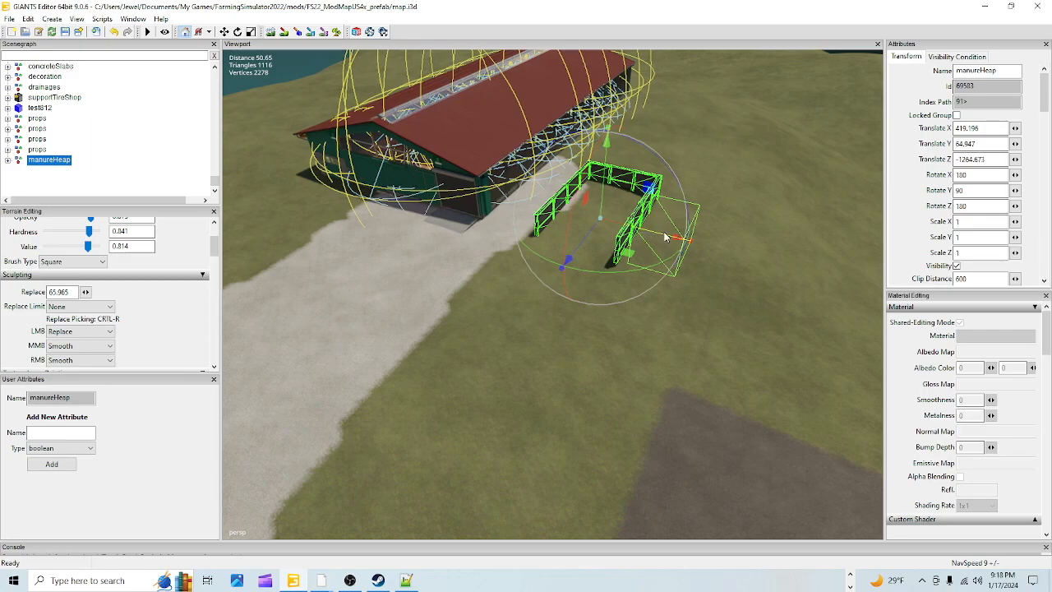
{"action": "left_click_drag", "start_coordinate": [651, 237], "coordinate": [670, 236]}
{"action": "left_click_drag", "start_coordinate": [605, 253], "coordinate": [650, 116]}
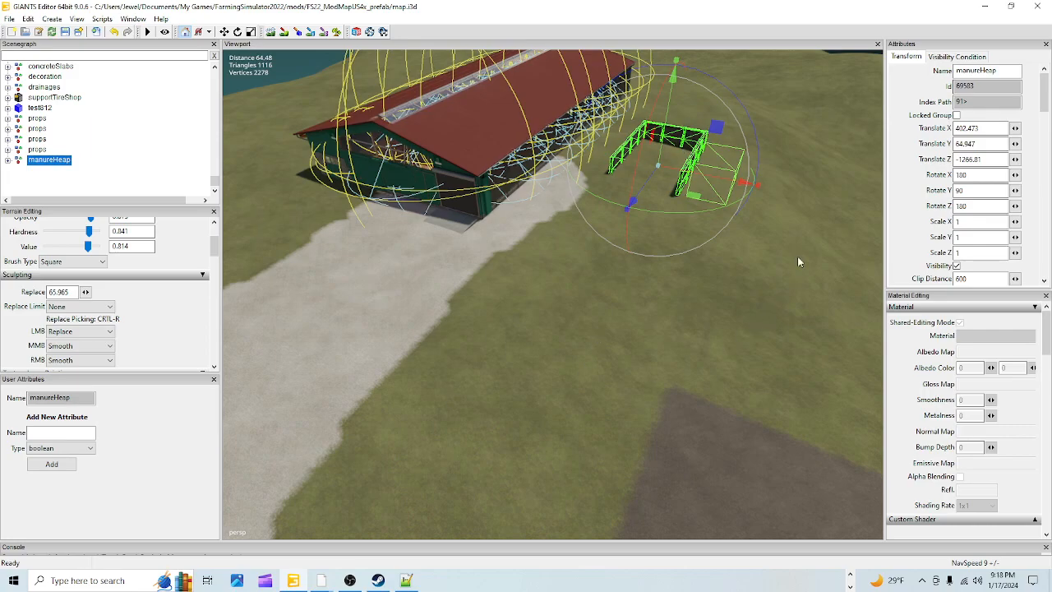
Use the square terrain brush at height 65.965 on the grass beside the gravel driveway leading to the barn
{"action": "right_click_drag", "start_coordinate": [658, 322], "coordinate": [424, 369]}
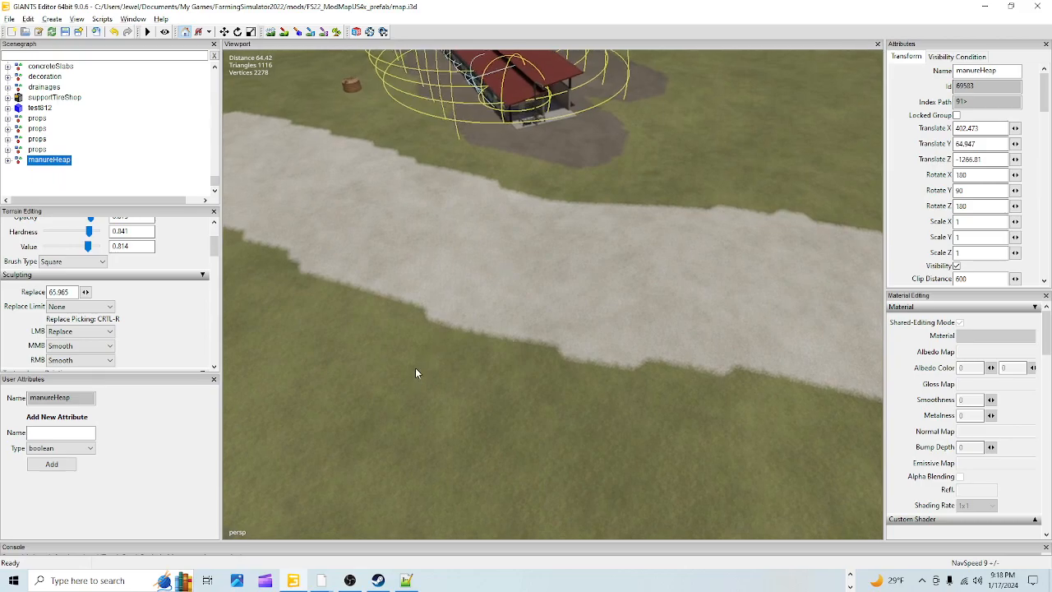
{"action": "scroll", "coordinate": [415, 374], "scroll_direction": "up", "scroll_amount": 5}
{"action": "left_click_drag", "start_coordinate": [414, 373], "coordinate": [583, 248], "text": "alt"}
{"action": "scroll", "coordinate": [533, 328], "scroll_direction": "down", "scroll_amount": 5}
{"action": "scroll", "coordinate": [523, 309], "scroll_direction": "up", "scroll_amount": 5}
{"action": "scroll", "coordinate": [580, 280], "scroll_direction": "down", "scroll_amount": 2}
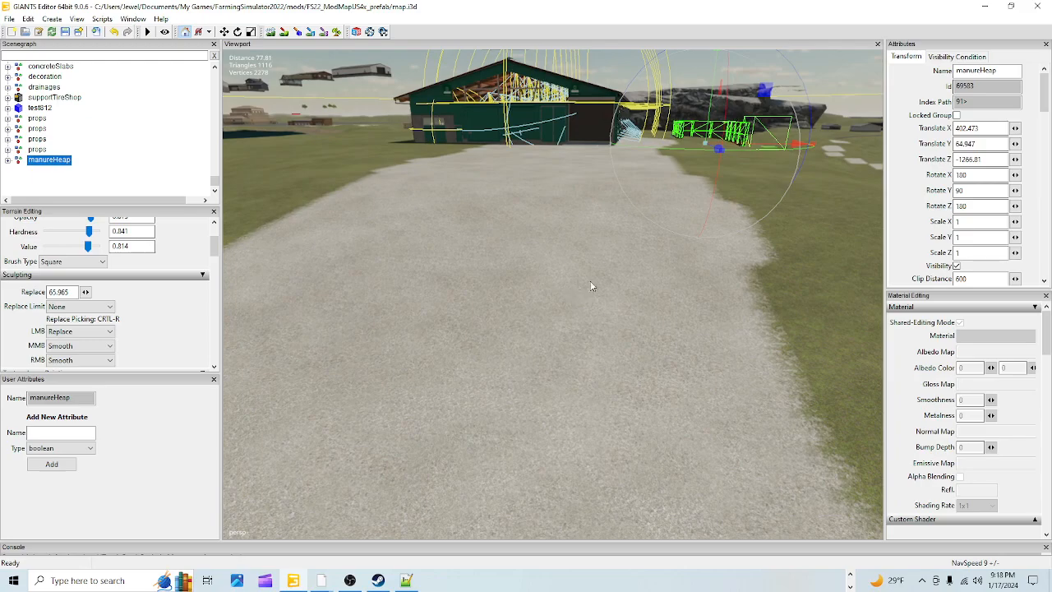
{"action": "scroll", "coordinate": [585, 288], "scroll_direction": "down", "scroll_amount": 3}
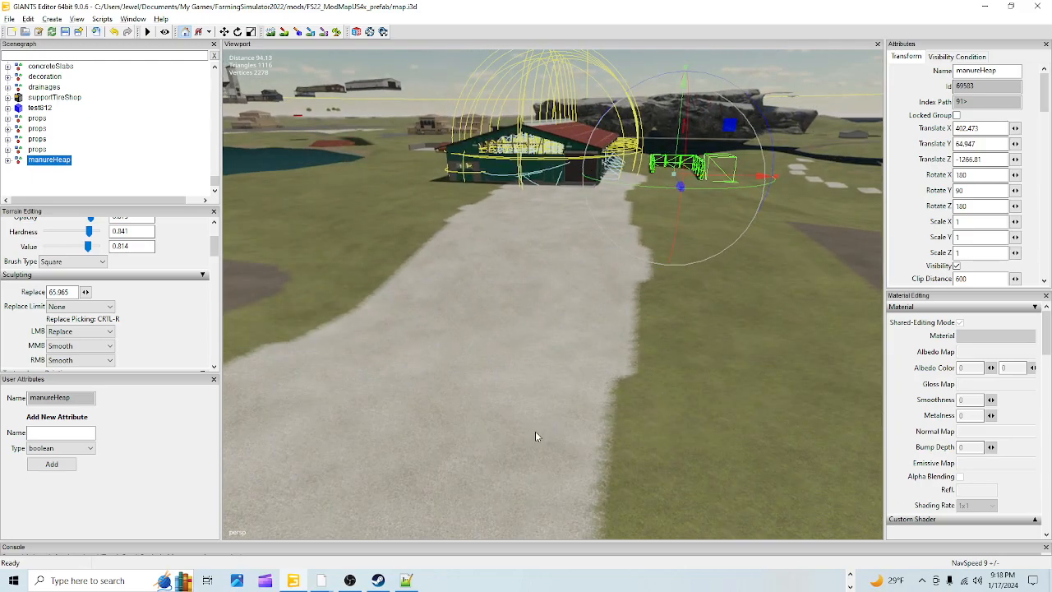
{"action": "left_click", "coordinate": [272, 32]}
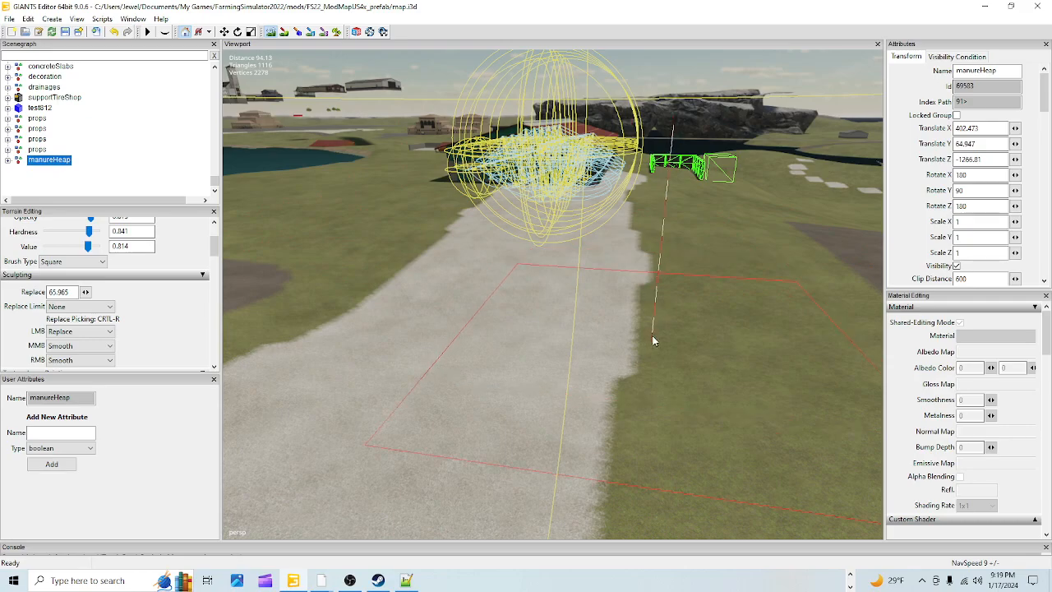
{"action": "left_click", "coordinate": [270, 31]}
Examine how the manure heap's wall bases sit on the grass beside the barn
{"action": "right_click_drag", "start_coordinate": [438, 327], "coordinate": [507, 366], "text": "alt"}
{"action": "left_click_drag", "start_coordinate": [847, 213], "coordinate": [495, 440], "text": "alt"}
{"action": "scroll", "coordinate": [547, 418], "scroll_direction": "up", "scroll_amount": 2}
{"action": "left_click_drag", "start_coordinate": [546, 418], "coordinate": [601, 279], "text": "alt"}
{"action": "scroll", "coordinate": [586, 295], "scroll_direction": "up", "scroll_amount": 3}
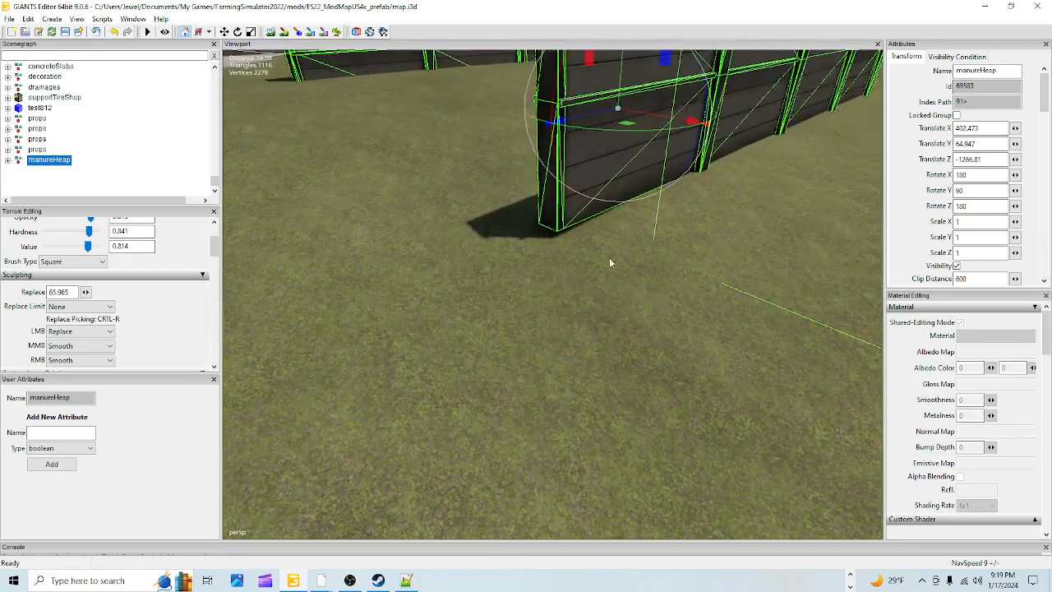
{"action": "scroll", "coordinate": [600, 283], "scroll_direction": "down", "scroll_amount": 4}
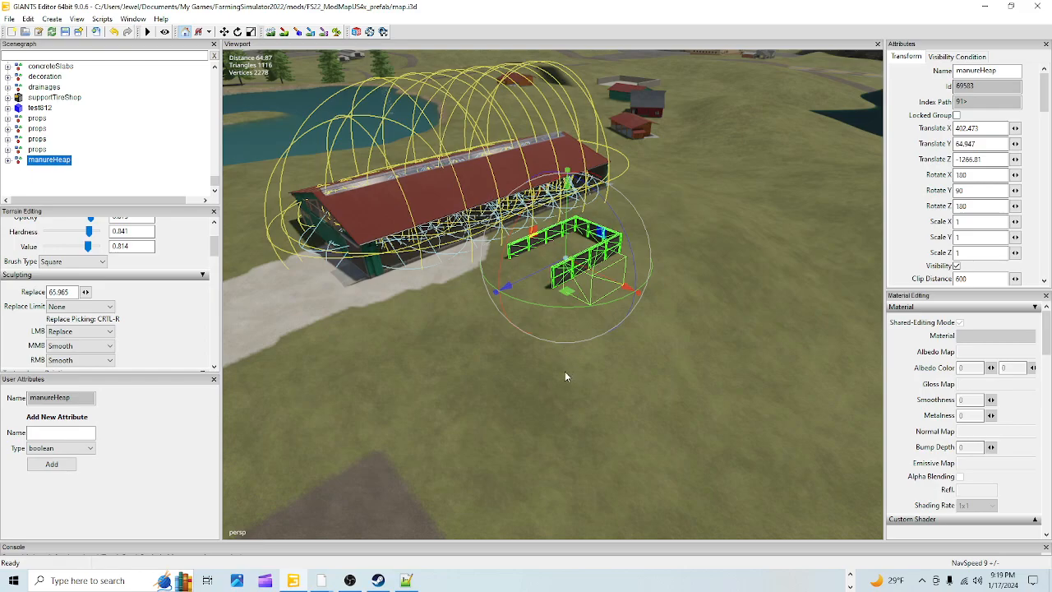
Level the grass around the relocated manure heap beside the barn with the square brush at height 65.965
{"action": "left_click_drag", "start_coordinate": [595, 377], "coordinate": [274, 238], "text": "alt"}
{"action": "left_click_drag", "start_coordinate": [530, 317], "coordinate": [614, 315], "text": "alt"}
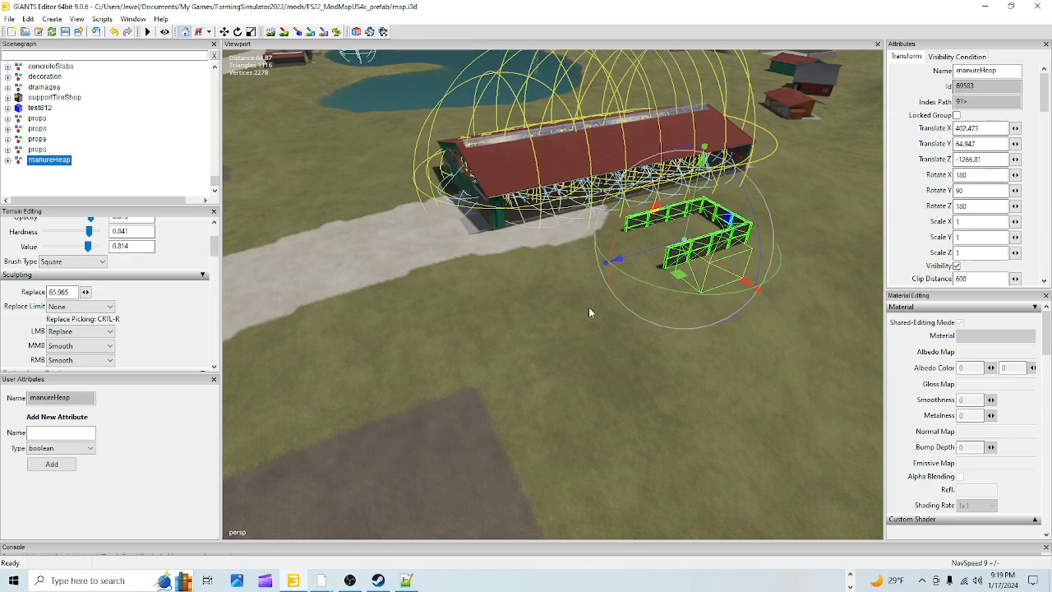
{"action": "left_click", "coordinate": [270, 33]}
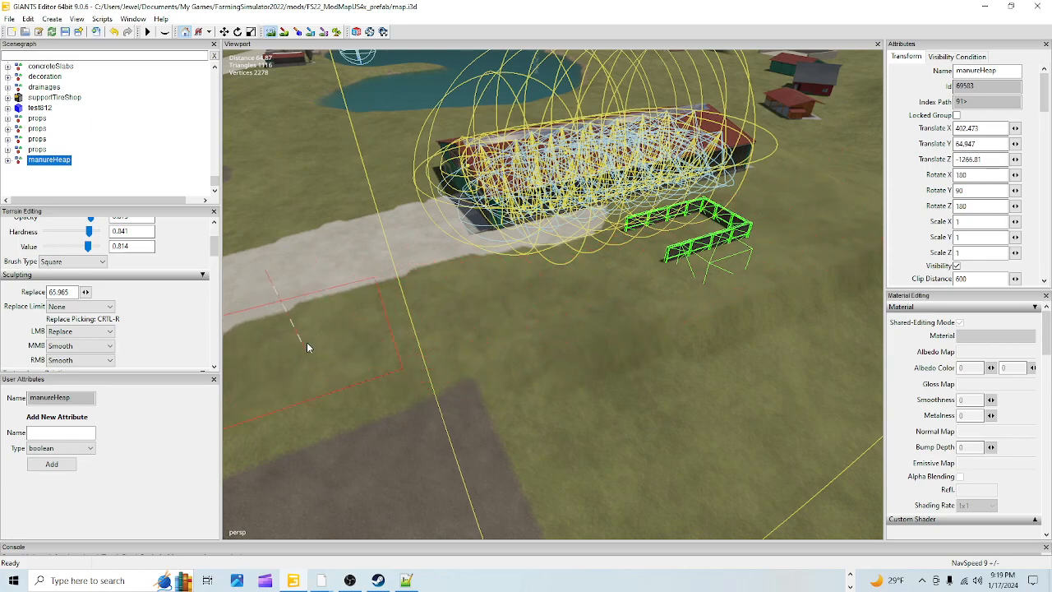
{"action": "left_click", "coordinate": [693, 347]}
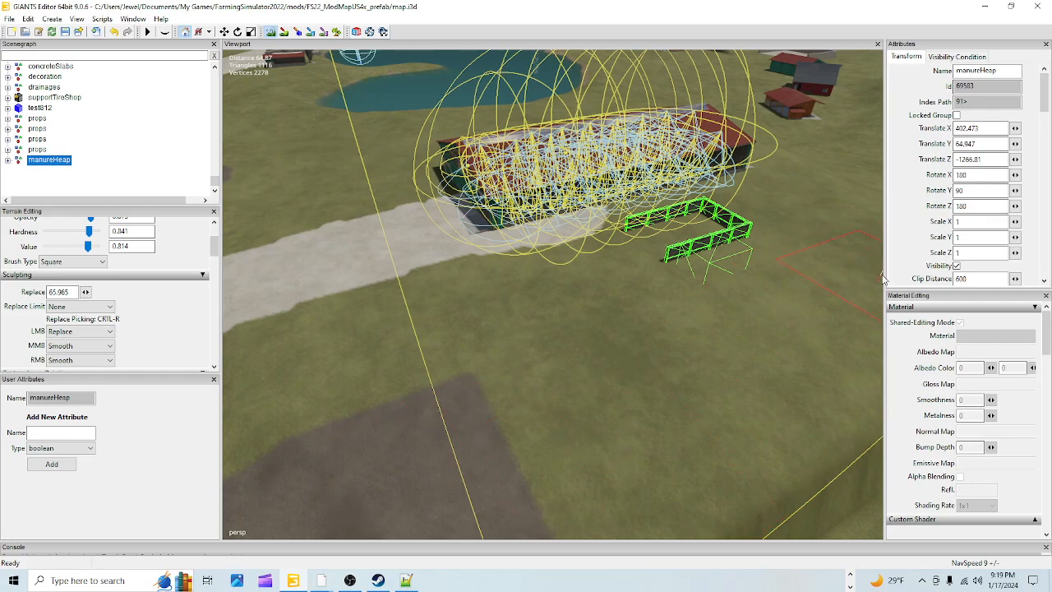
{"action": "left_click", "coordinate": [270, 32]}
{"action": "left_click_drag", "start_coordinate": [432, 244], "coordinate": [599, 265], "text": "alt"}
{"action": "mouse_move", "coordinate": [587, 312]}
{"action": "left_mouse_down", "text": "alt"}
{"action": "mouse_move", "coordinate": [576, 349]}
{"action": "mouse_move", "coordinate": [606, 352]}
{"action": "mouse_move", "coordinate": [471, 341]}
{"action": "mouse_move", "coordinate": [384, 444]}
{"action": "mouse_move", "coordinate": [288, 399]}
{"action": "mouse_move", "coordinate": [397, 498]}
{"action": "mouse_move", "coordinate": [639, 276]}
{"action": "mouse_move", "coordinate": [576, 327]}
{"action": "left_mouse_up", "text": "alt"}
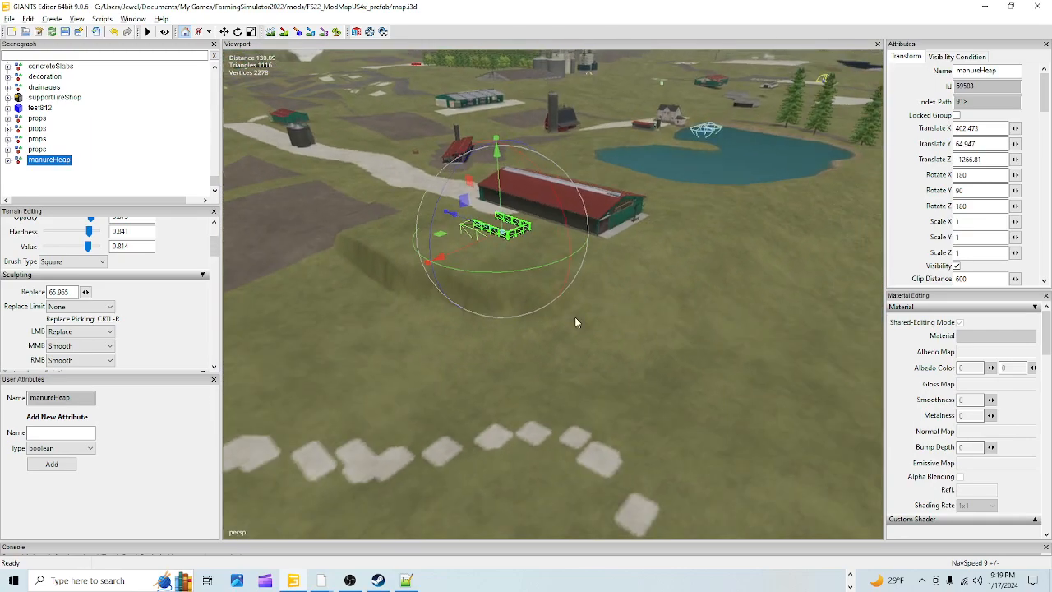
Extend the level terrain around the barn and manure heap at height 65.965 and smooth its steep edges into the surrounding grass
{"action": "left_click", "coordinate": [271, 32]}
{"action": "mouse_move", "coordinate": [404, 273]}
{"action": "left_mouse_down"}
{"action": "mouse_move", "coordinate": [398, 259]}
{"action": "mouse_move", "coordinate": [633, 277]}
{"action": "mouse_move", "coordinate": [708, 265]}
{"action": "left_mouse_up"}
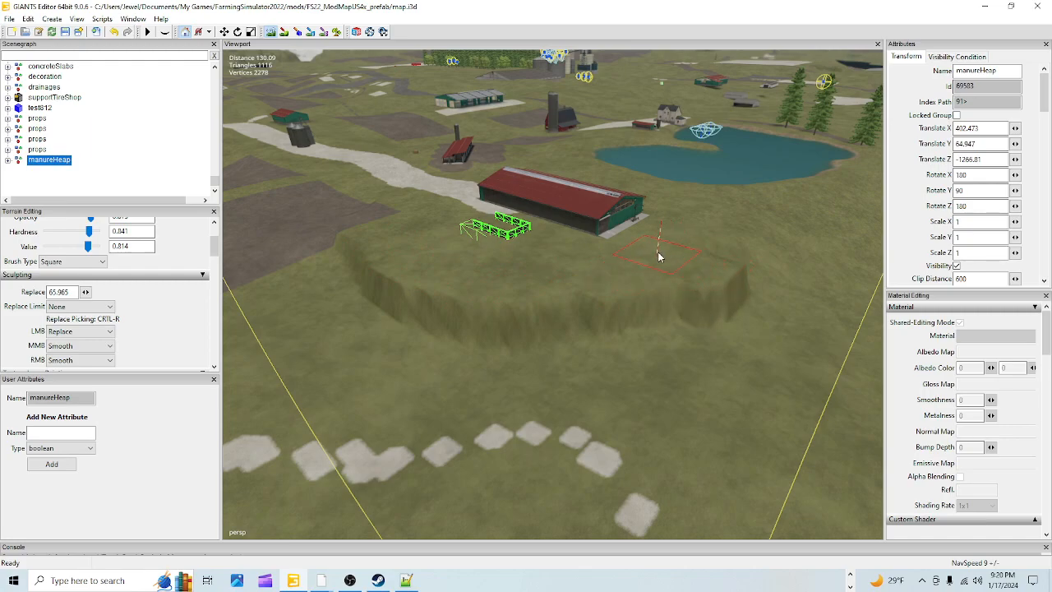
{"action": "mouse_move", "coordinate": [705, 244]}
{"action": "left_mouse_down"}
{"action": "mouse_move", "coordinate": [747, 258]}
{"action": "mouse_move", "coordinate": [752, 244]}
{"action": "mouse_move", "coordinate": [649, 302]}
{"action": "mouse_move", "coordinate": [691, 301]}
{"action": "mouse_move", "coordinate": [748, 275]}
{"action": "mouse_move", "coordinate": [748, 256]}
{"action": "left_mouse_up"}
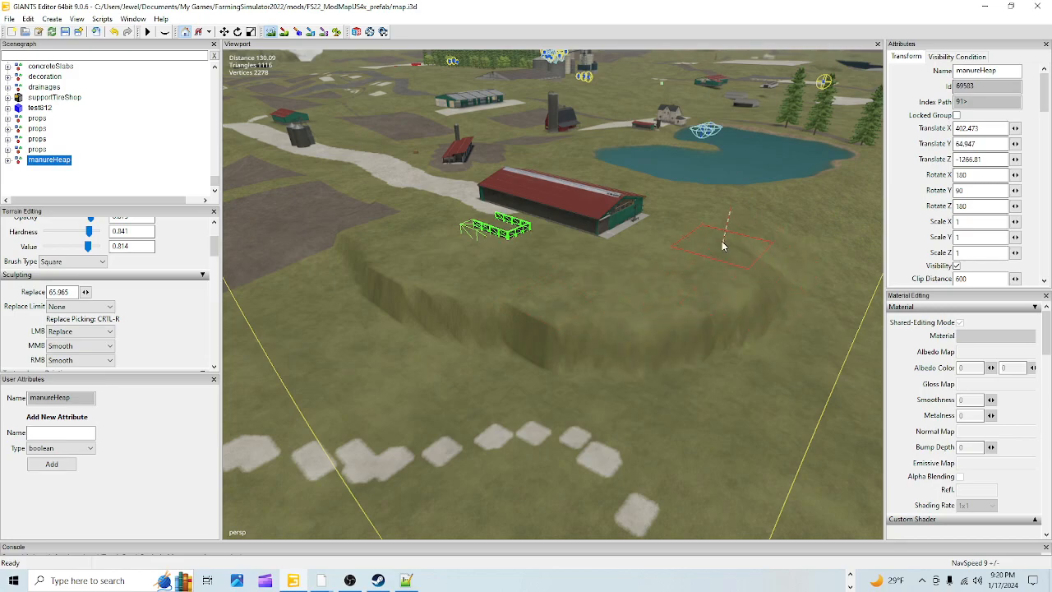
{"action": "mouse_move", "coordinate": [763, 300]}
{"action": "left_mouse_down"}
{"action": "mouse_move", "coordinate": [670, 303]}
{"action": "mouse_move", "coordinate": [547, 333]}
{"action": "mouse_move", "coordinate": [386, 279]}
{"action": "left_mouse_up"}
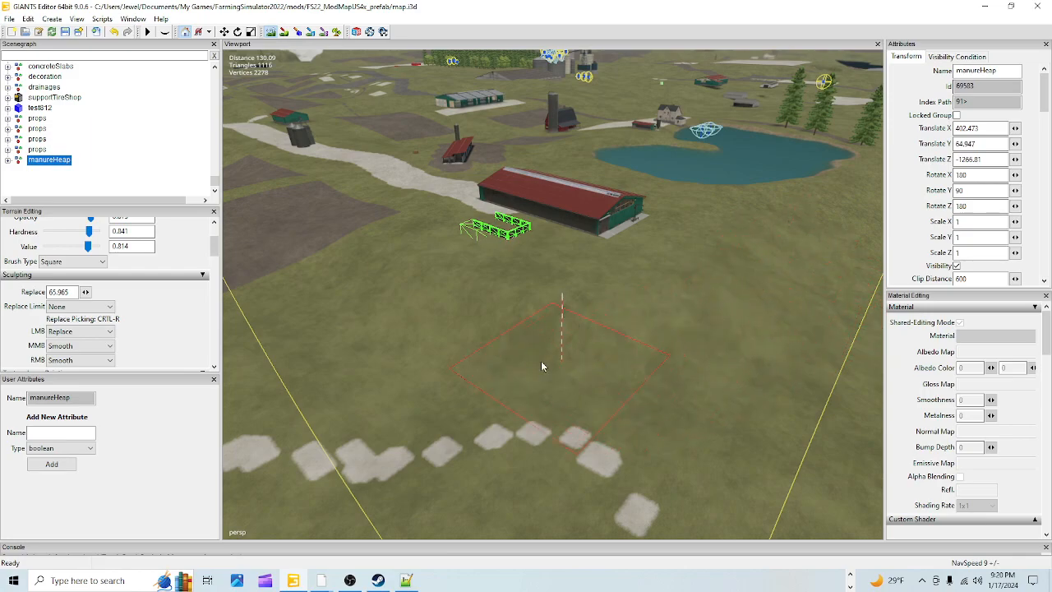
{"action": "left_click", "coordinate": [270, 31]}
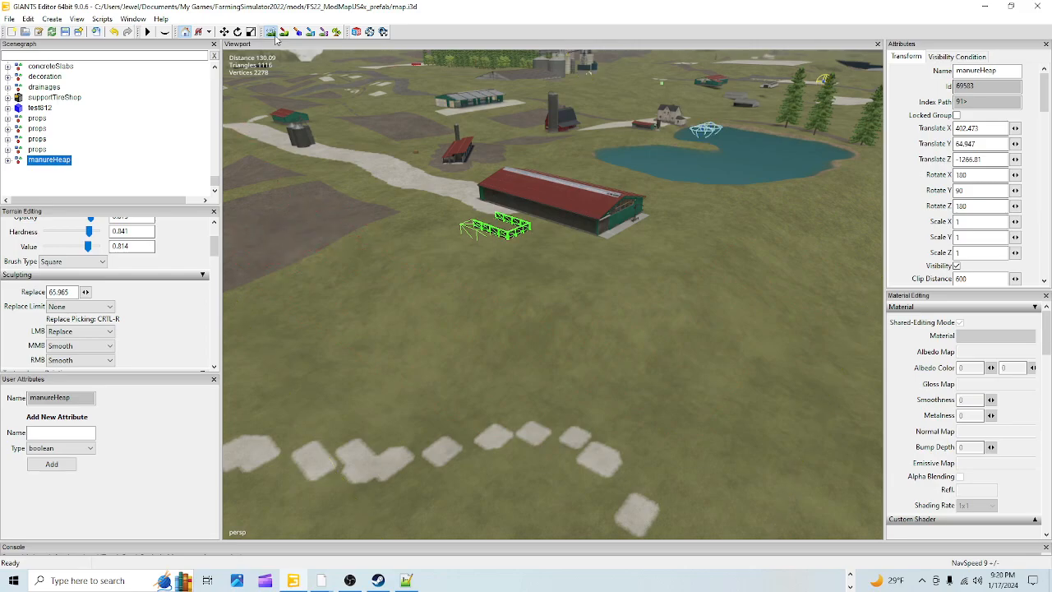
Examine the smoothed ground beside the barn and how the manure heap sits on it
{"action": "left_click_drag", "start_coordinate": [522, 373], "coordinate": [482, 351], "text": "alt"}
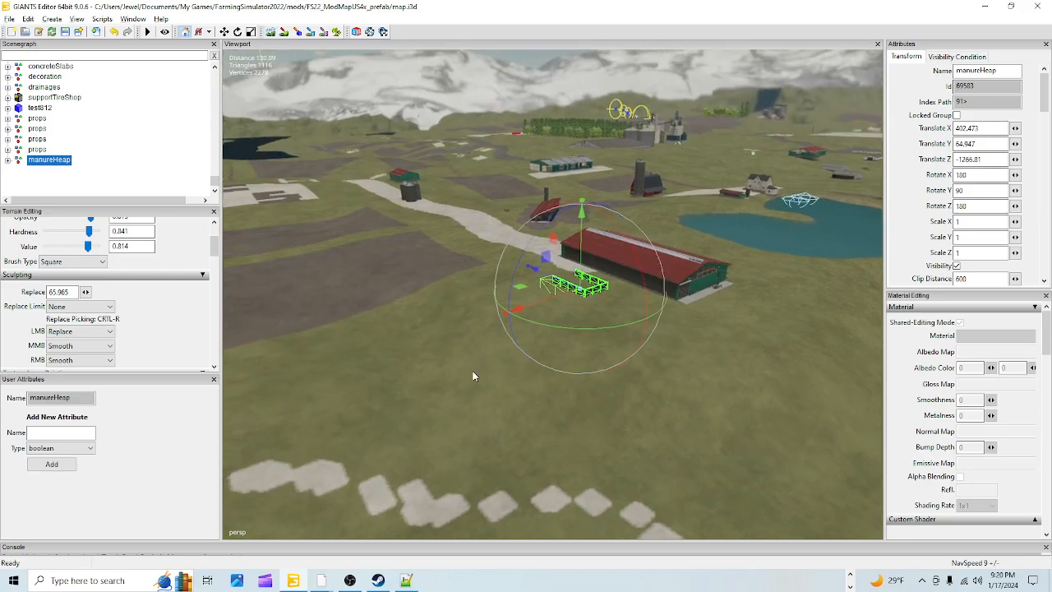
{"action": "right_click_drag", "start_coordinate": [469, 378], "coordinate": [749, 99], "text": "alt"}
{"action": "right_click_drag", "start_coordinate": [501, 436], "coordinate": [575, 335], "text": "alt"}
{"action": "left_click_drag", "start_coordinate": [576, 335], "coordinate": [559, 342], "text": "alt"}
{"action": "right_click_drag", "start_coordinate": [393, 462], "coordinate": [554, 330], "text": "alt"}
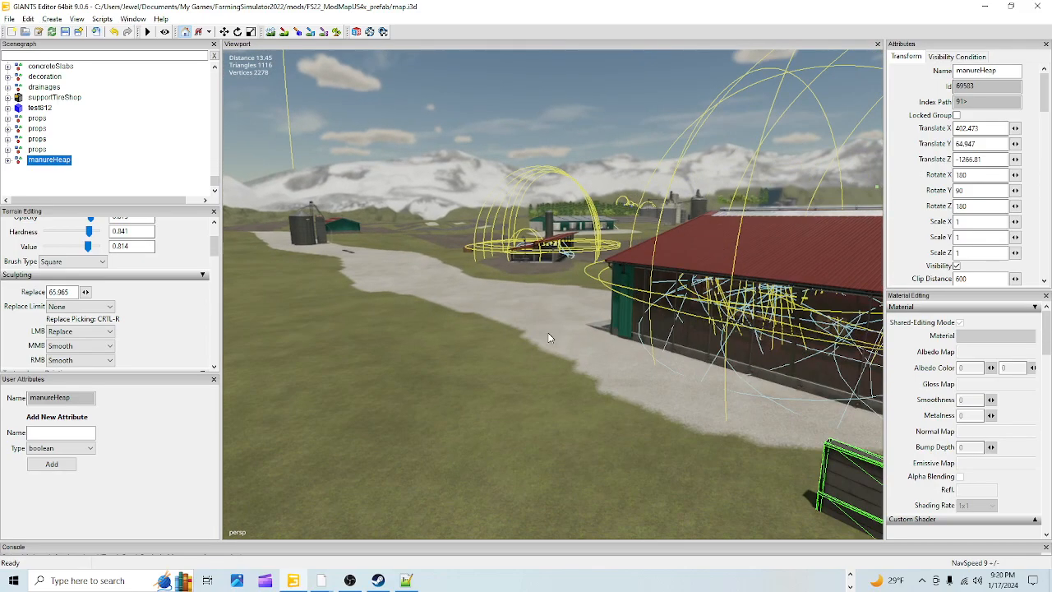
{"action": "left_click_drag", "start_coordinate": [553, 330], "coordinate": [573, 406], "text": "alt"}
{"action": "right_click_drag", "start_coordinate": [573, 406], "coordinate": [393, 321], "text": "alt"}
{"action": "left_click_drag", "start_coordinate": [393, 322], "coordinate": [641, 301], "text": "alt"}
{"action": "right_click_drag", "start_coordinate": [641, 302], "coordinate": [573, 359], "text": "alt"}
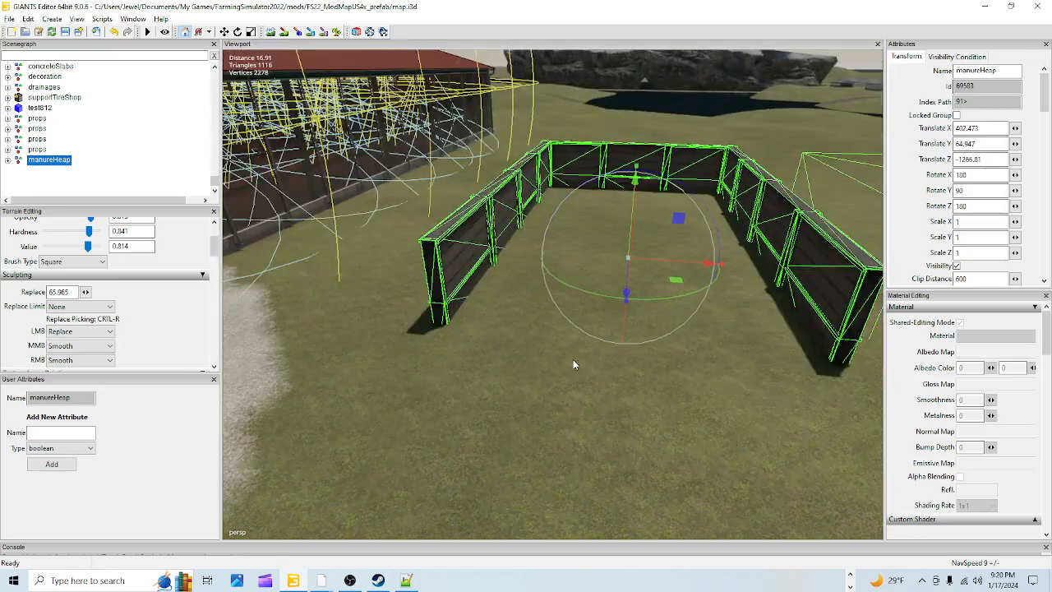
Place the manureHeap interactively on the leveled grass beside the barn, at about X 407.3, Y 65.95, Z -1267.2
{"action": "left_click_drag", "start_coordinate": [573, 364], "coordinate": [587, 375], "text": "alt"}
{"action": "right_click_drag", "start_coordinate": [587, 375], "coordinate": [476, 476], "text": "alt"}
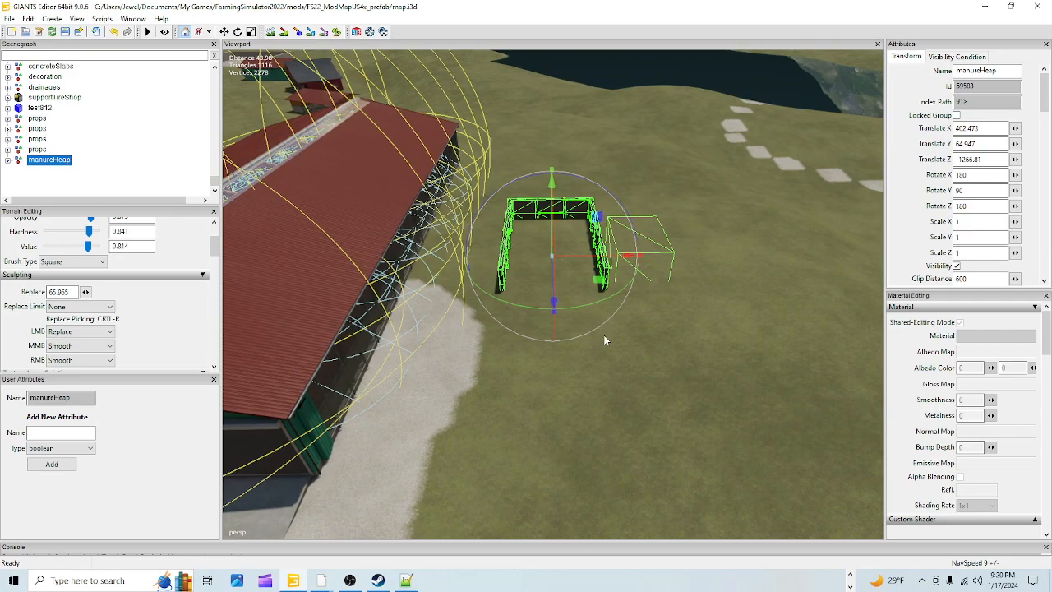
{"action": "key", "text": "ctrl+b"}
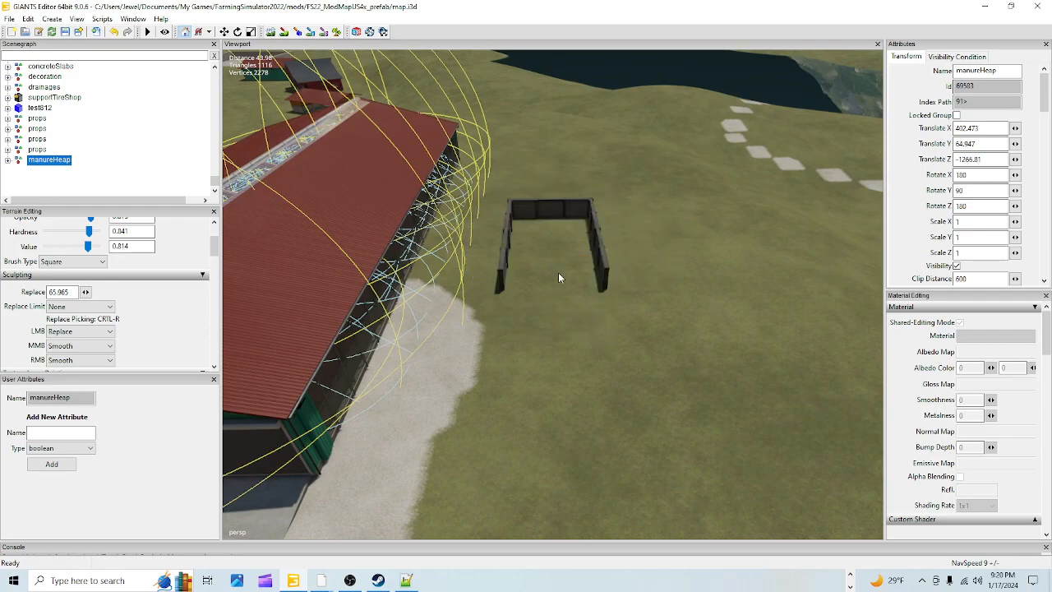
{"action": "left_click", "coordinate": [559, 273]}
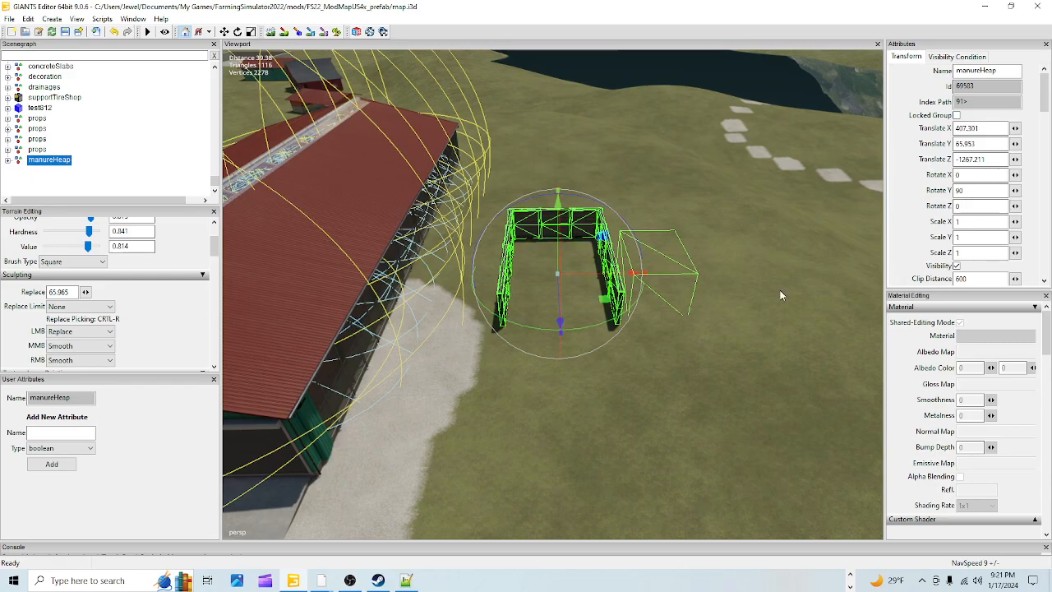
Examine the repositioned manure heap beside the barn and check its Y rotation
{"action": "middle_click_drag", "start_coordinate": [814, 440], "coordinate": [710, 360], "text": "alt"}
{"action": "left_click_drag", "start_coordinate": [709, 359], "coordinate": [650, 389], "text": "alt"}
{"action": "right_click_drag", "start_coordinate": [650, 390], "coordinate": [713, 247], "text": "alt"}
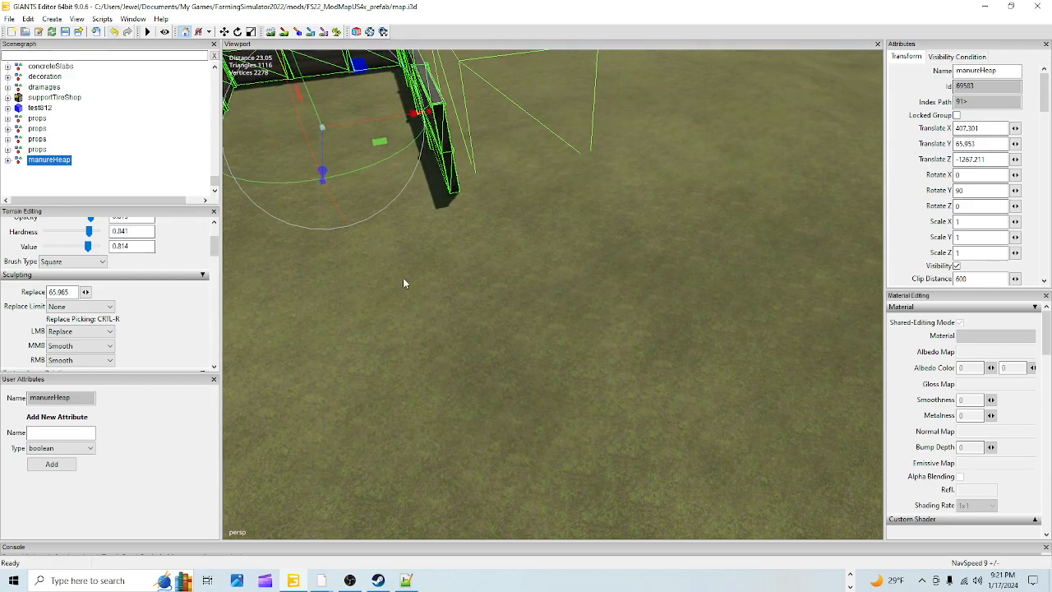
{"action": "left_click_drag", "start_coordinate": [321, 248], "coordinate": [547, 242], "text": "alt"}
{"action": "right_click_drag", "start_coordinate": [548, 242], "coordinate": [387, 450], "text": "alt"}
{"action": "left_click_drag", "start_coordinate": [387, 450], "coordinate": [533, 448], "text": "alt"}
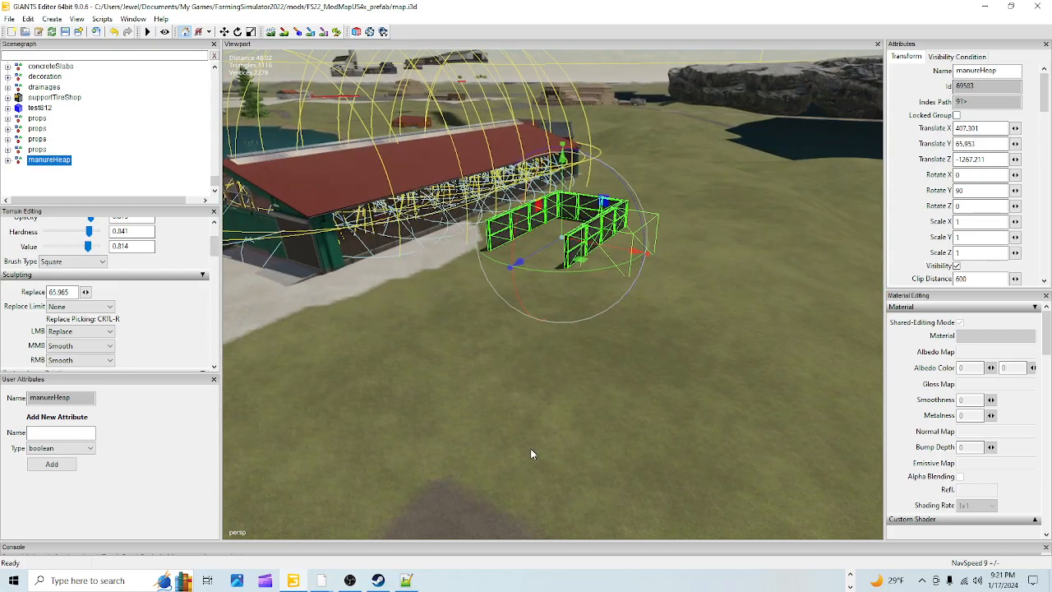
{"action": "double_click", "coordinate": [976, 190]}
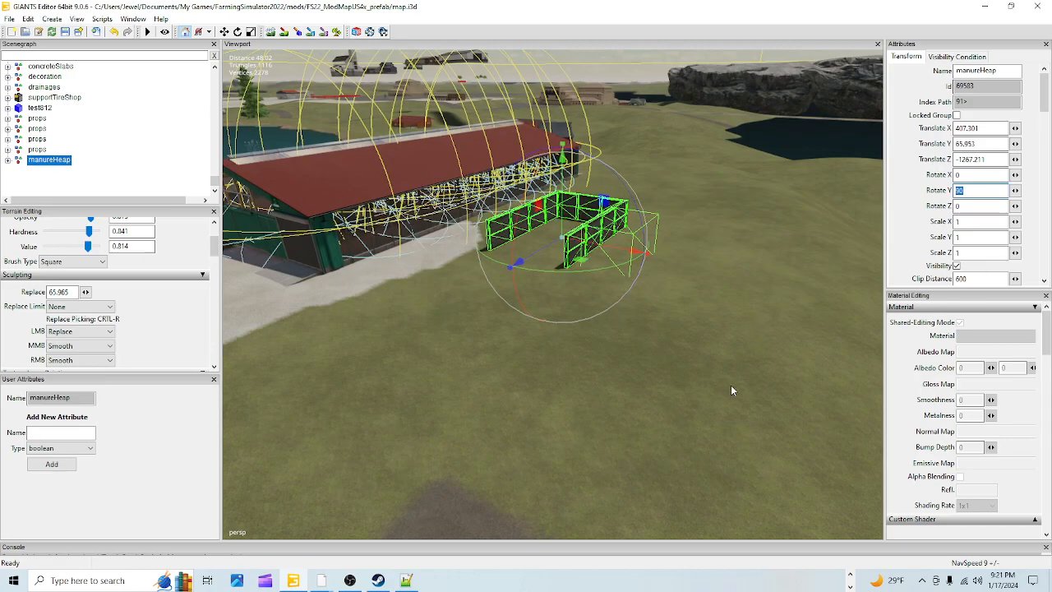
Paint the CONCRETE texture layer on the ground under, behind and beside the manure heap with the square brush
{"action": "left_click_drag", "start_coordinate": [682, 332], "coordinate": [562, 368], "text": "alt"}
{"action": "scroll", "coordinate": [555, 378], "scroll_direction": "up", "scroll_amount": 3}
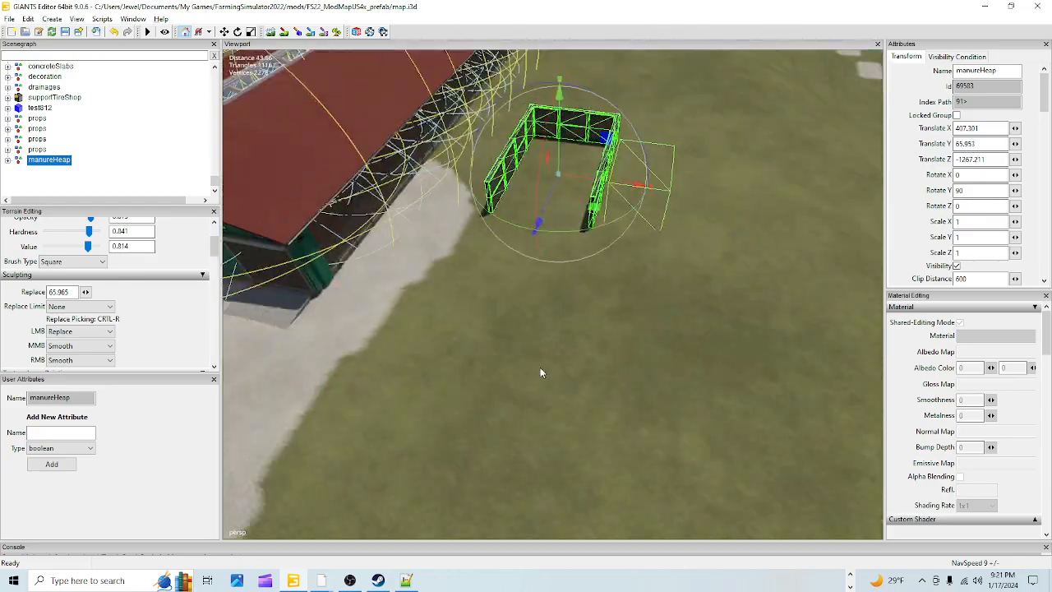
{"action": "left_click", "coordinate": [283, 32]}
{"action": "scroll", "coordinate": [173, 358], "scroll_direction": "down", "scroll_amount": 5}
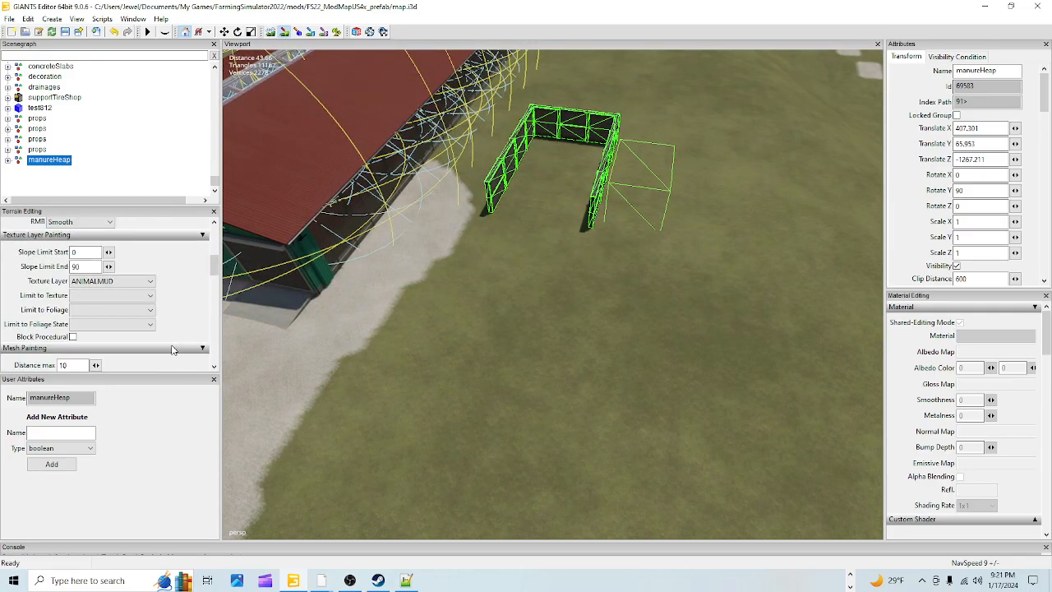
{"action": "scroll", "coordinate": [141, 287], "scroll_direction": "up", "scroll_amount": 5}
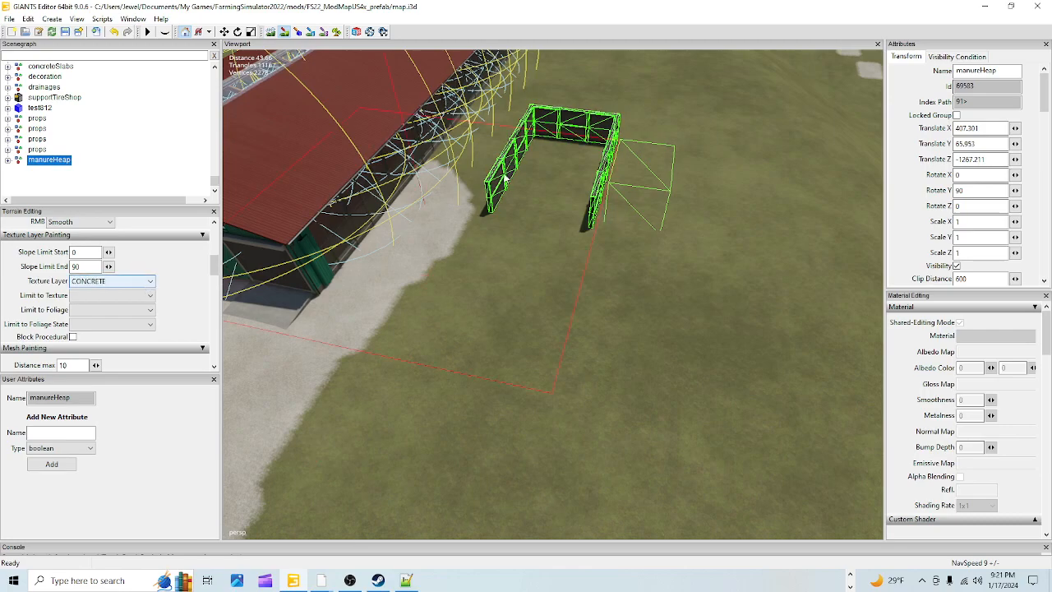
{"action": "left_click", "coordinate": [553, 146]}
{"action": "left_click", "coordinate": [583, 160]}
{"action": "left_click", "coordinate": [599, 132]}
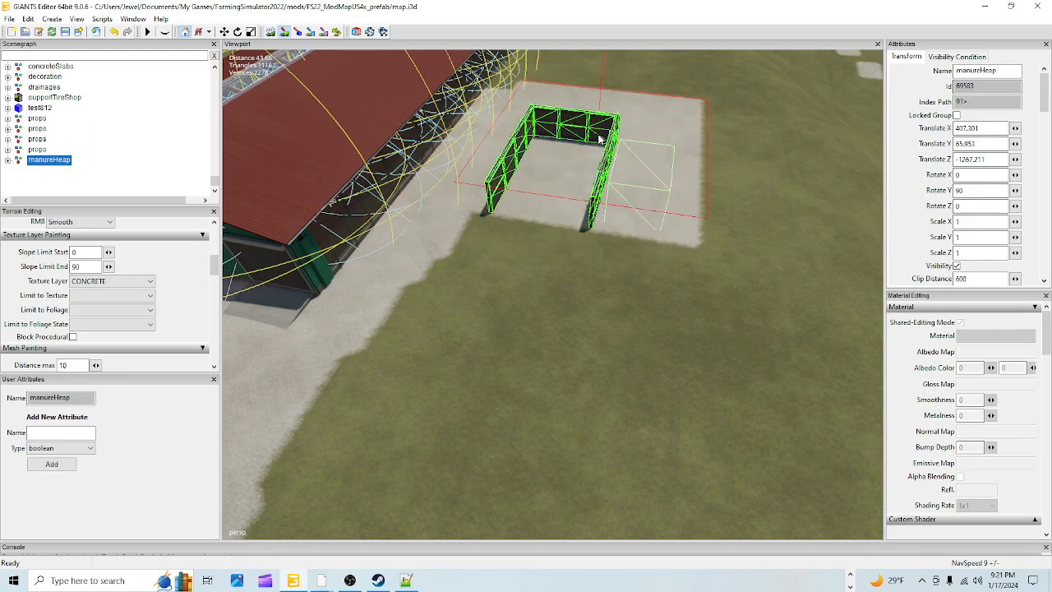
{"action": "left_click", "coordinate": [543, 112]}
{"action": "left_click", "coordinate": [594, 121]}
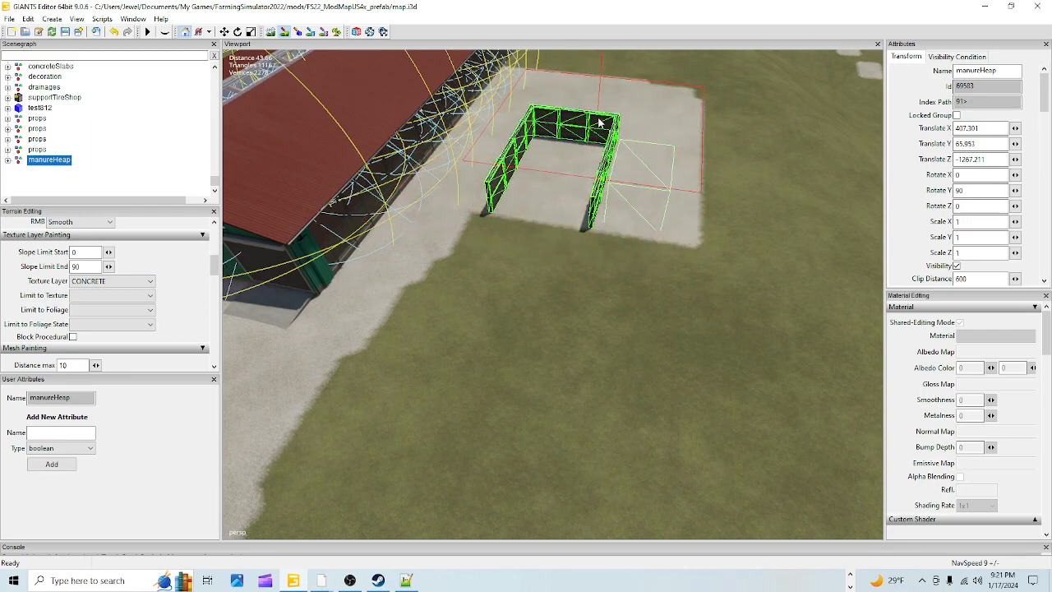
{"action": "left_click", "coordinate": [597, 124]}
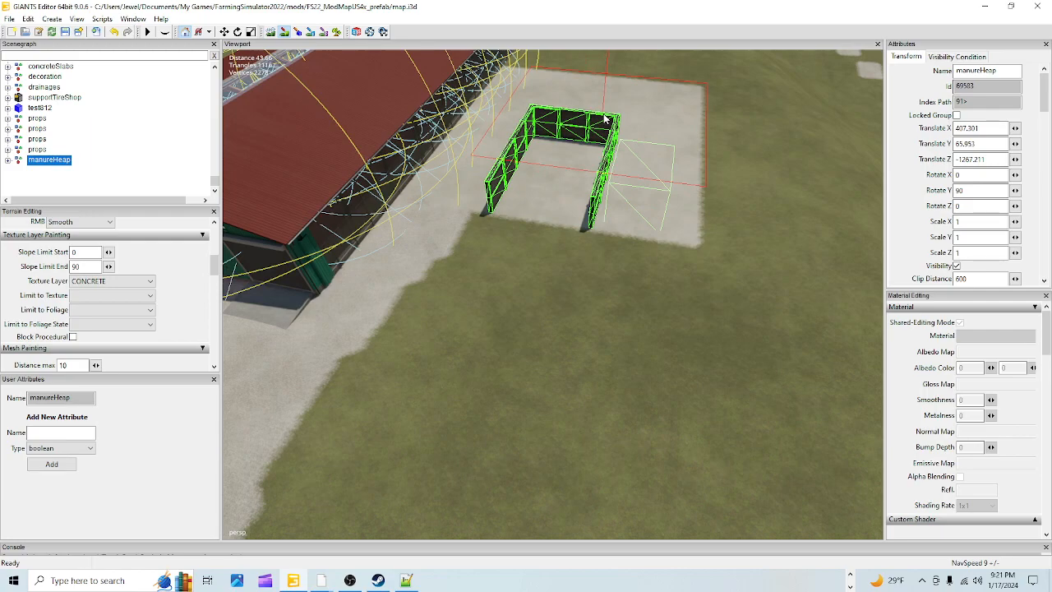
Extend the CONCRETE texture in front of the manure heap's open side to join the gravel beside the barn
{"action": "left_click", "coordinate": [573, 167]}
{"action": "left_click", "coordinate": [520, 235]}
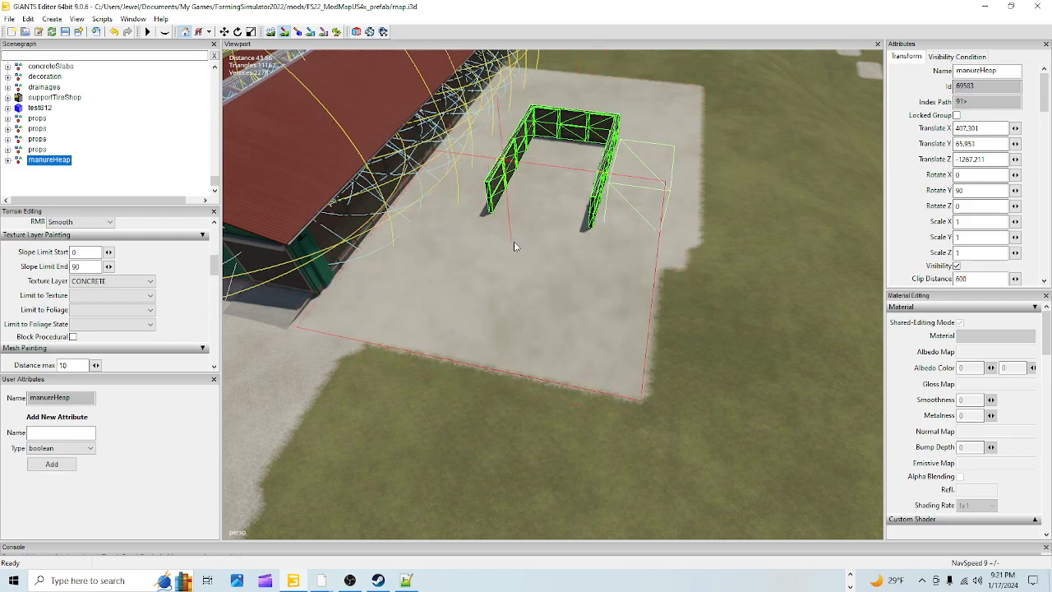
{"action": "left_click", "coordinate": [513, 244]}
{"action": "left_click", "coordinate": [556, 238]}
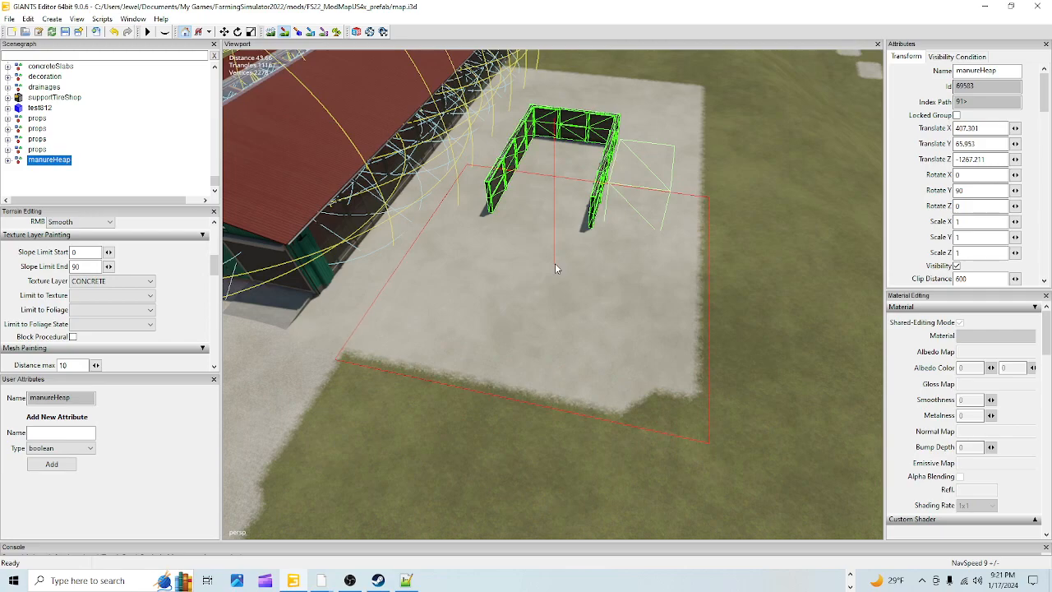
{"action": "left_click", "coordinate": [543, 259]}
{"action": "left_click", "coordinate": [549, 261]}
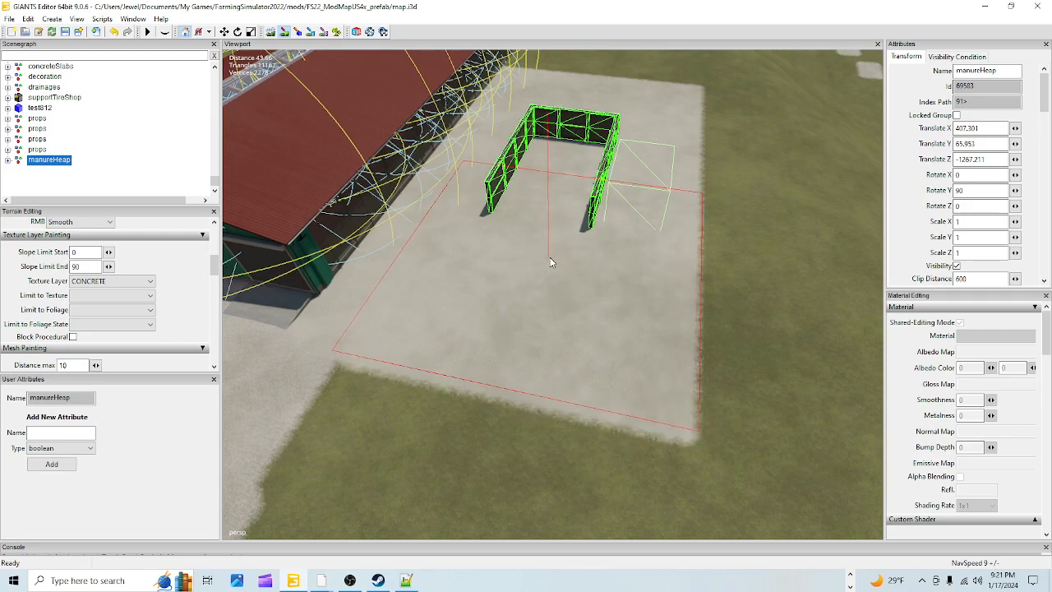
{"action": "left_click", "coordinate": [282, 36]}
Examine the concrete pad around the manure heap and the grass slopes near the barn
{"action": "left_click_drag", "start_coordinate": [651, 324], "coordinate": [628, 335], "text": "alt"}
{"action": "scroll", "coordinate": [709, 142], "scroll_direction": "up", "scroll_amount": 3}
{"action": "left_click_drag", "start_coordinate": [709, 143], "coordinate": [520, 277], "text": "alt"}
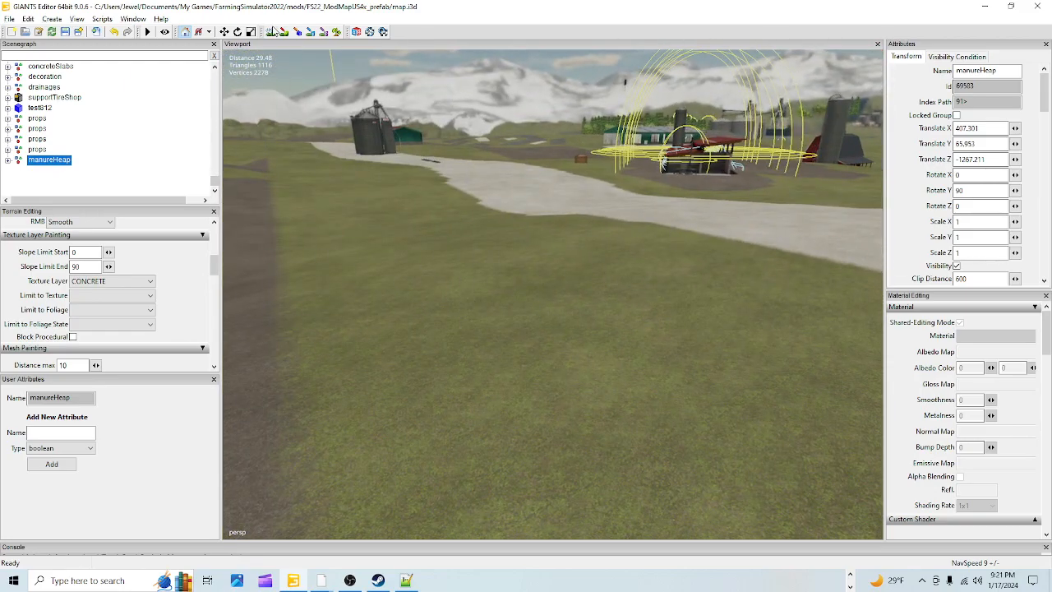
{"action": "left_click", "coordinate": [271, 31]}
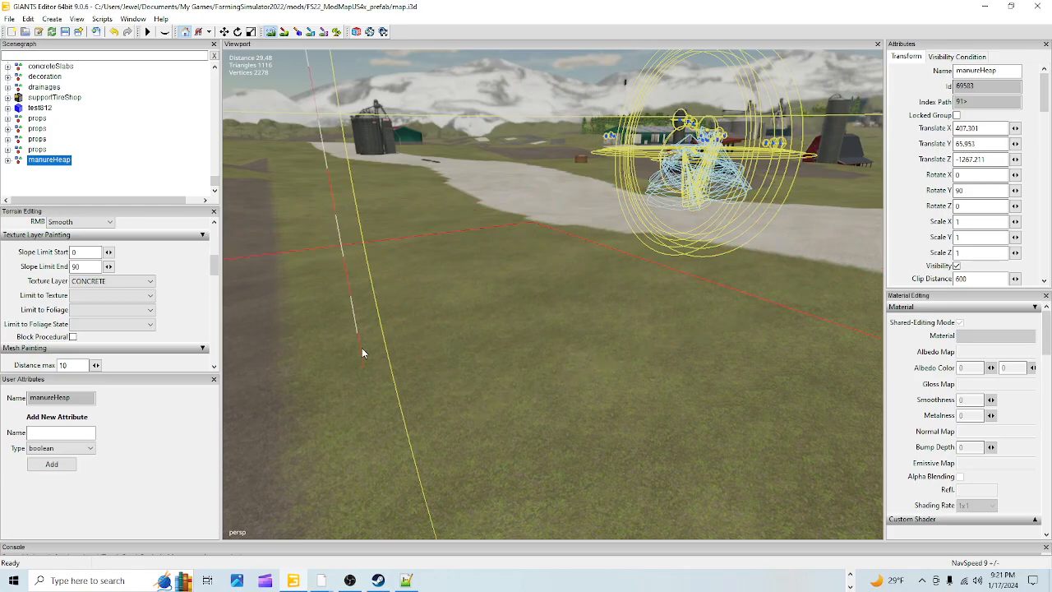
{"action": "left_click_drag", "start_coordinate": [723, 417], "coordinate": [568, 455], "text": "alt"}
{"action": "scroll", "coordinate": [647, 389], "scroll_direction": "up", "scroll_amount": 3}
{"action": "left_click_drag", "start_coordinate": [647, 389], "coordinate": [599, 457], "text": "alt"}
{"action": "right_click_drag", "start_coordinate": [600, 457], "coordinate": [500, 476], "text": "alt"}
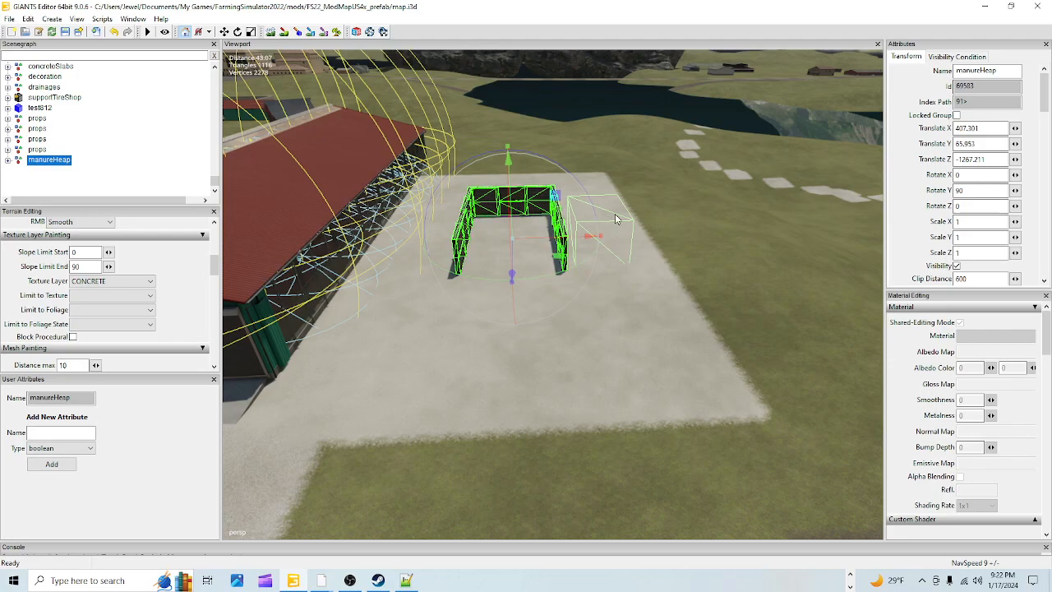
{"action": "left_click_drag", "start_coordinate": [624, 288], "coordinate": [595, 277], "text": "alt"}
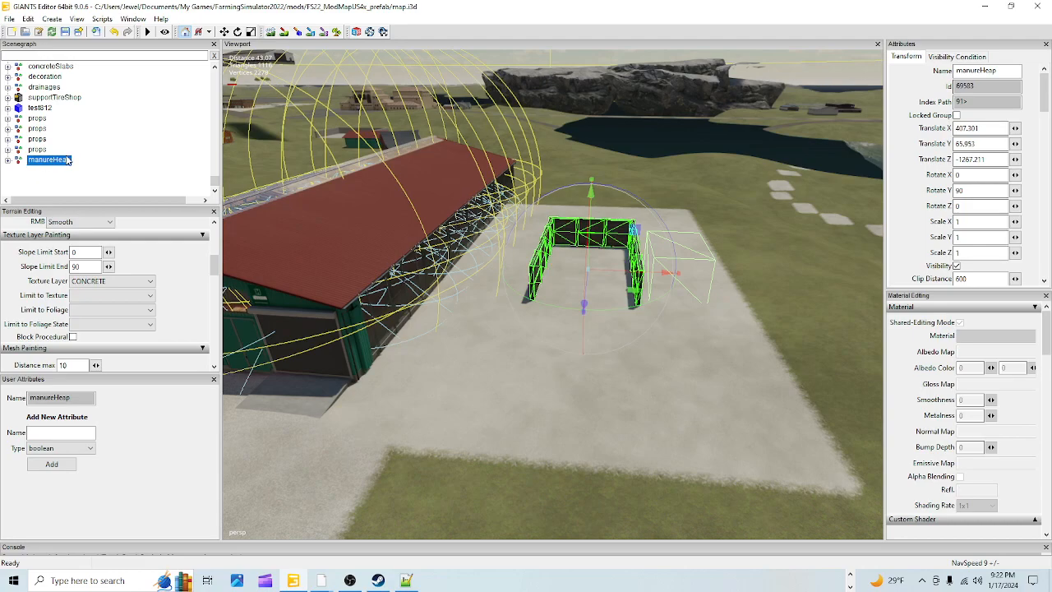
Inspect the manureHeap group's child nodes in the scenegraph and reselect the top-level manureHeap group
{"action": "left_click", "coordinate": [7, 161]}
{"action": "left_click", "coordinate": [48, 180]}
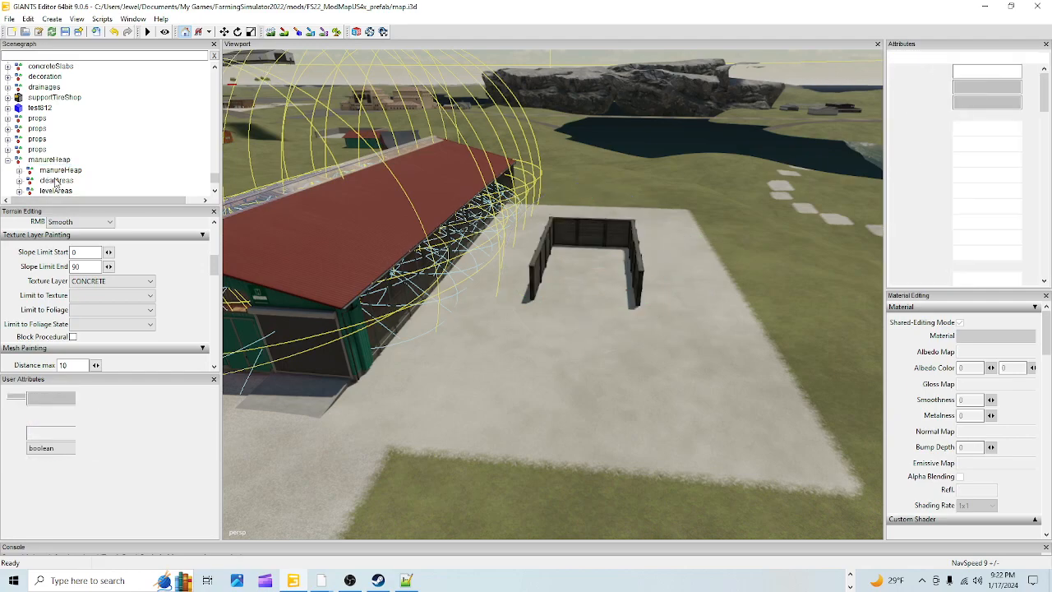
{"action": "left_click", "coordinate": [49, 159]}
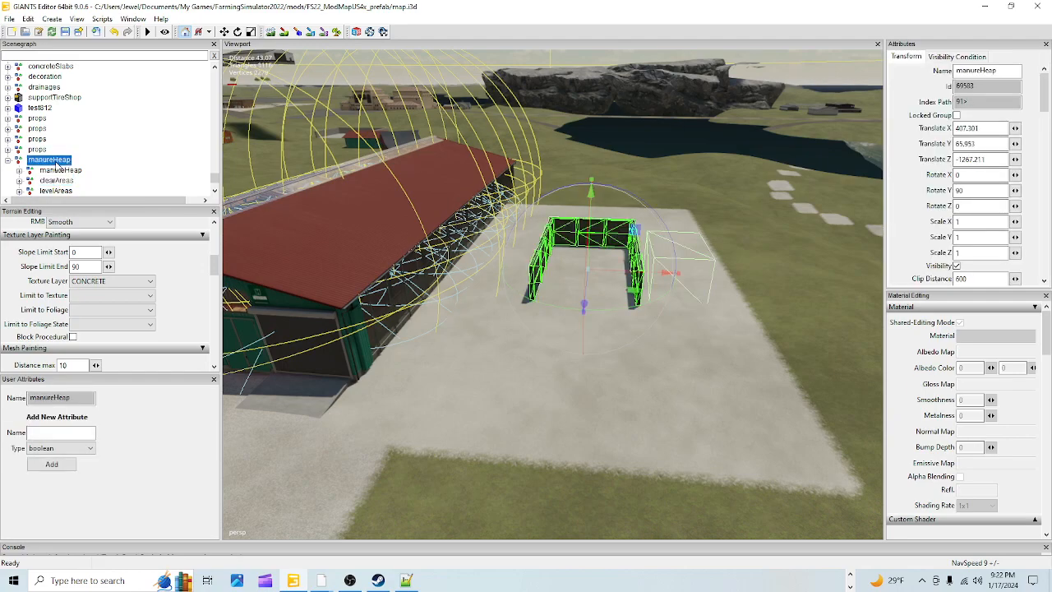
{"action": "left_click", "coordinate": [8, 161]}
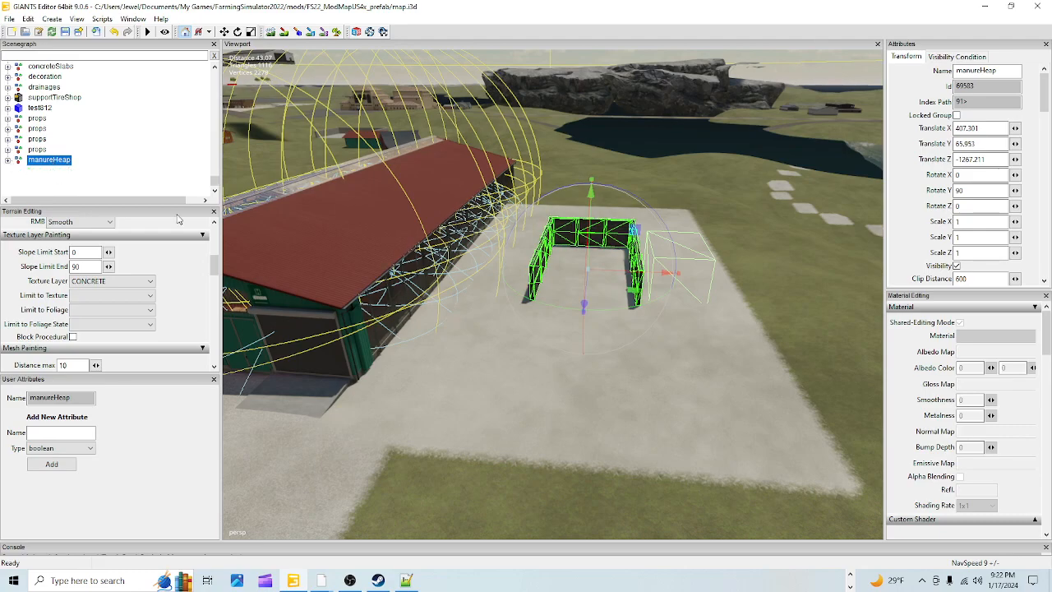
Copy the manureHeap's translation into its position in placeables.xml in Notepad++ as "407.30099487 65.95330811 -1267.21069336", and return to GIANTS Editor
{"action": "left_click", "coordinate": [979, 128]}
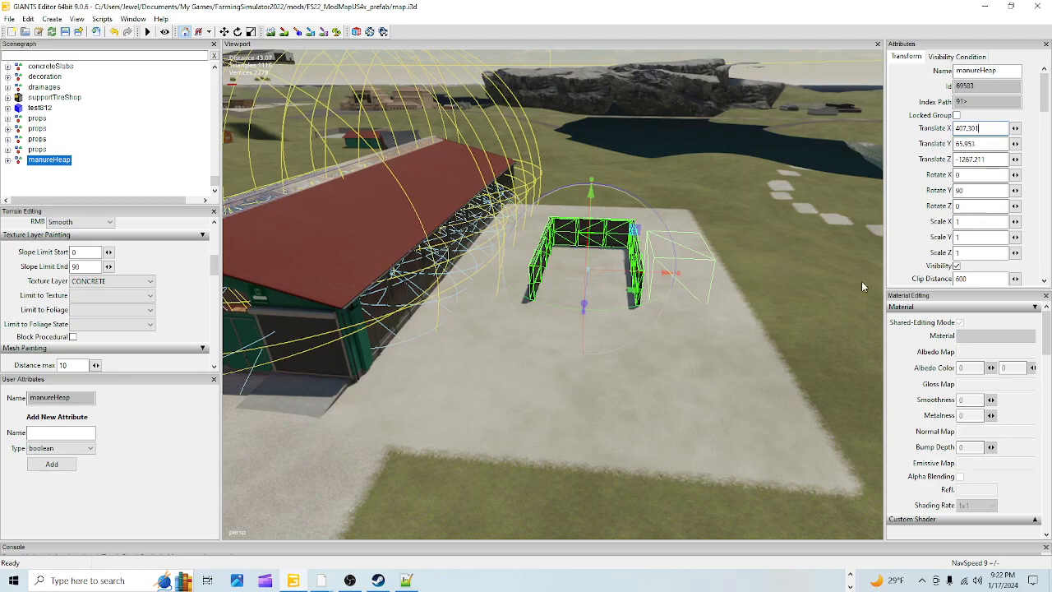
{"action": "left_click", "coordinate": [406, 581]}
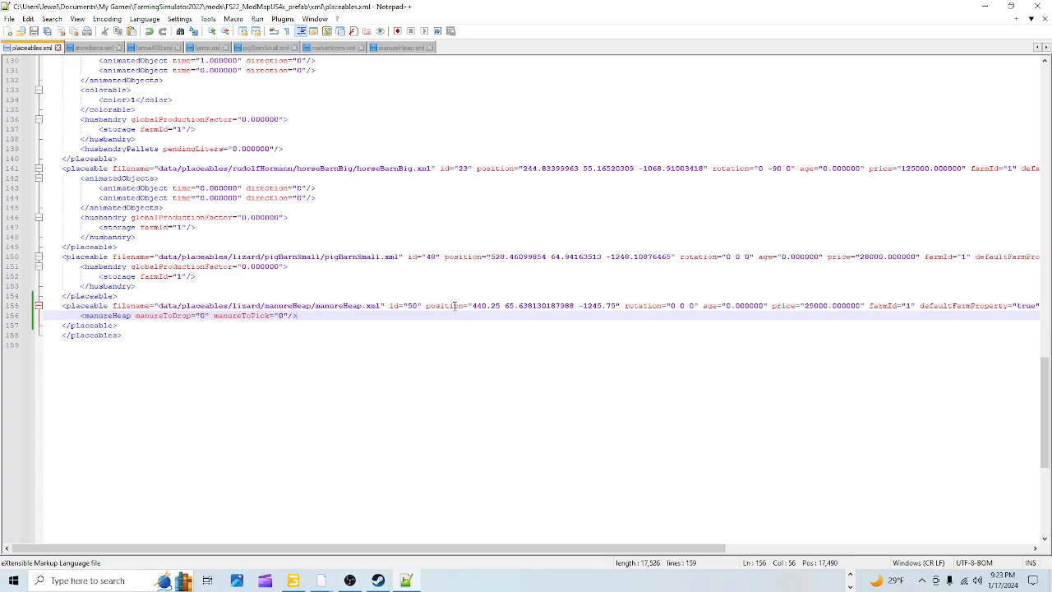
{"action": "left_click_drag", "start_coordinate": [474, 305], "coordinate": [618, 305]}
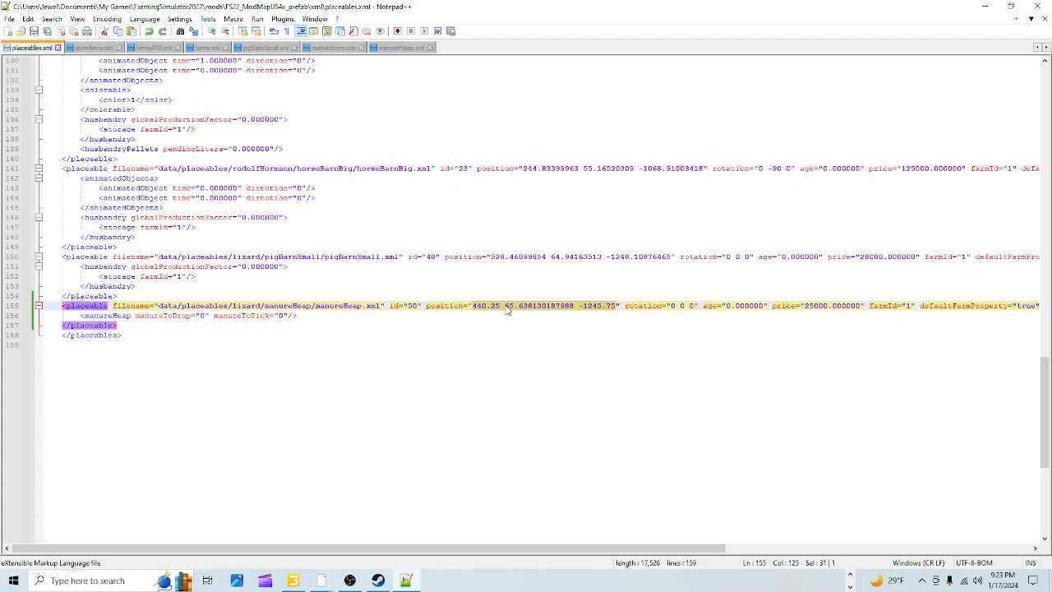
{"action": "right_click", "coordinate": [592, 309]}
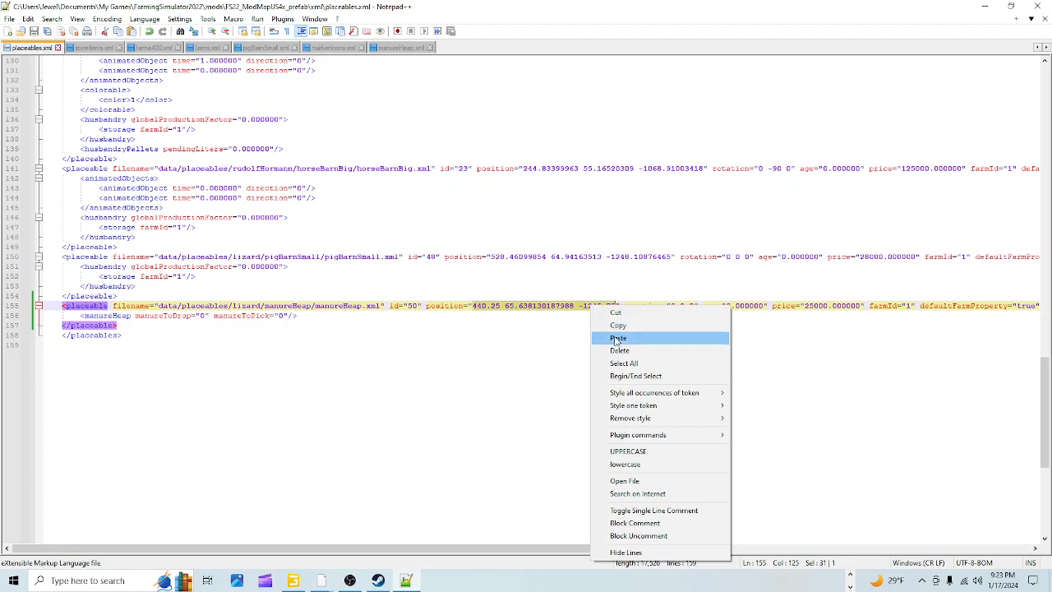
{"action": "left_click", "coordinate": [618, 339]}
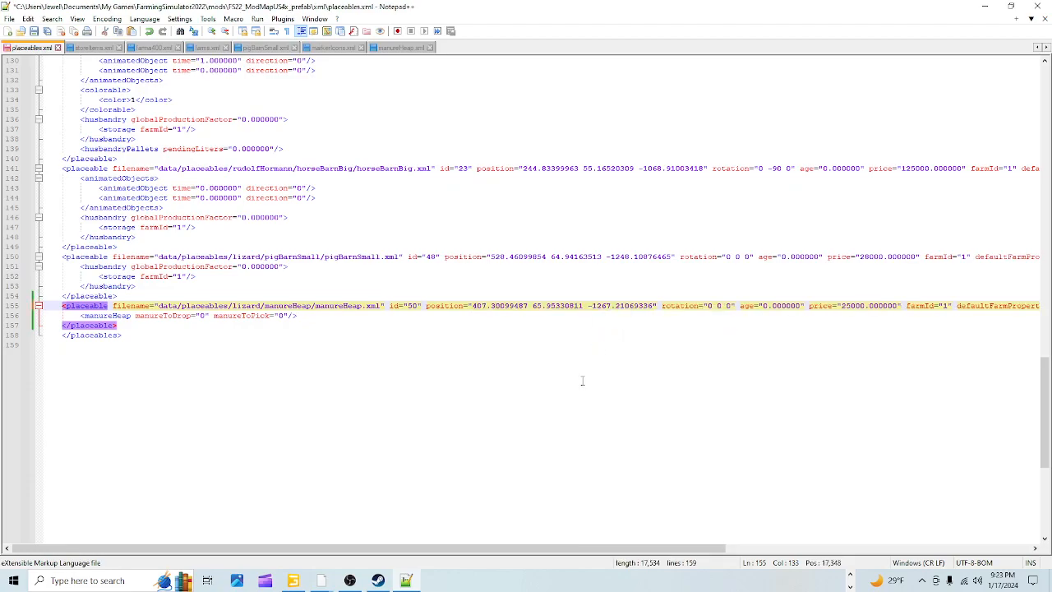
{"action": "left_click", "coordinate": [293, 580]}
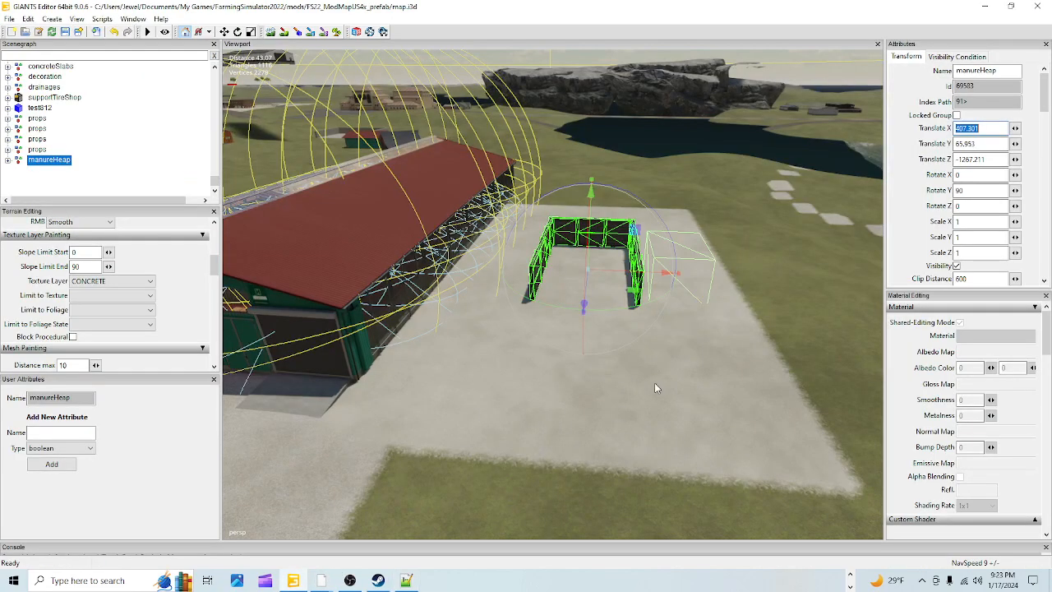
Set the manureHeap's rotation to "0 90 0" in placeables.xml in Notepad++ to match its Rotate values in GIANTS Editor, and save the file
{"action": "left_click", "coordinate": [977, 175]}
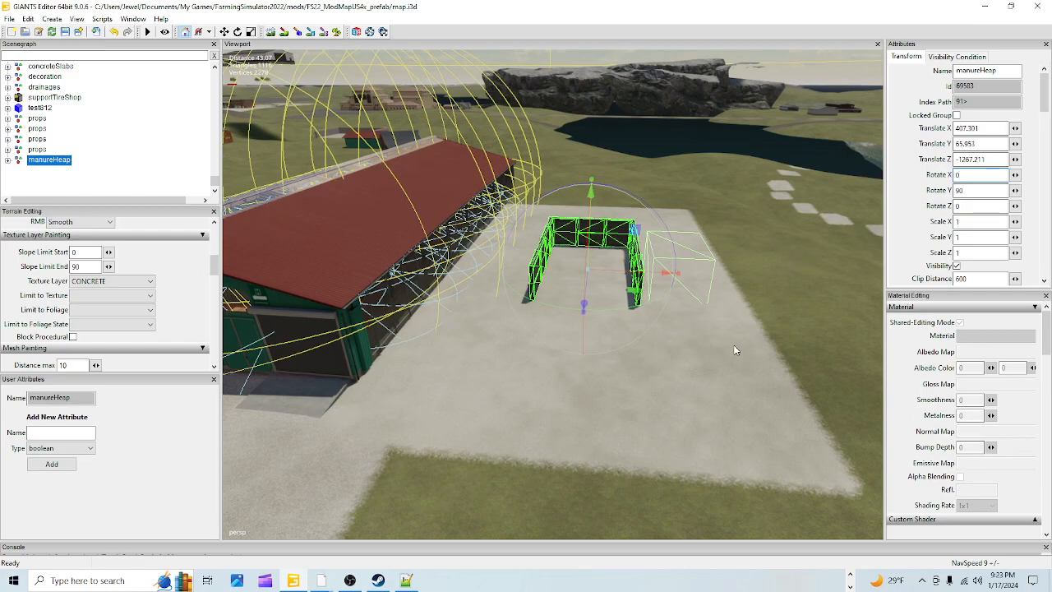
{"action": "left_click", "coordinate": [406, 581]}
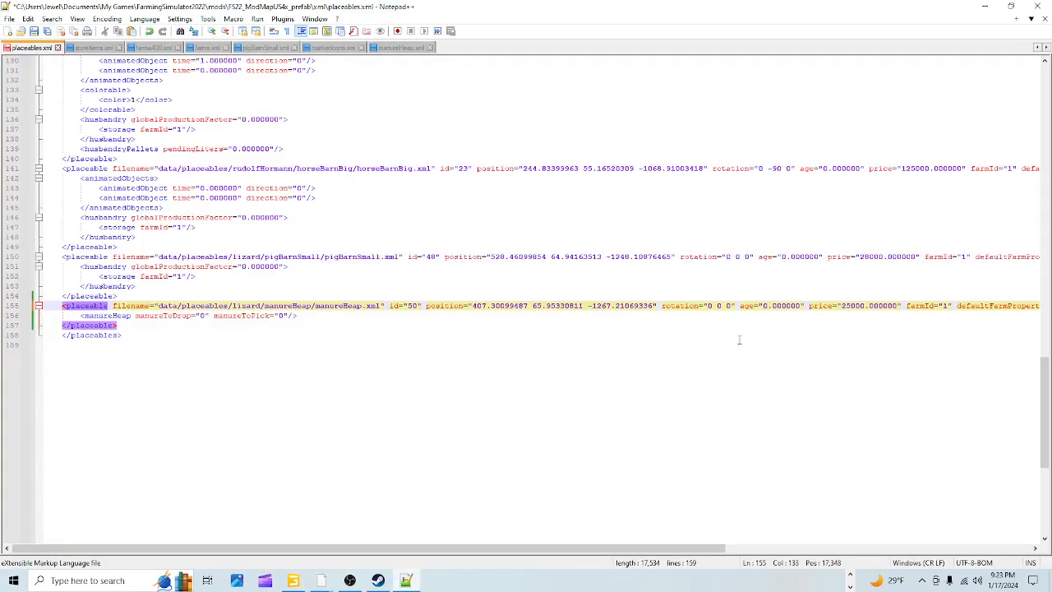
{"action": "left_click_drag", "start_coordinate": [720, 305], "coordinate": [732, 303]}
{"action": "right_click", "coordinate": [721, 305]}
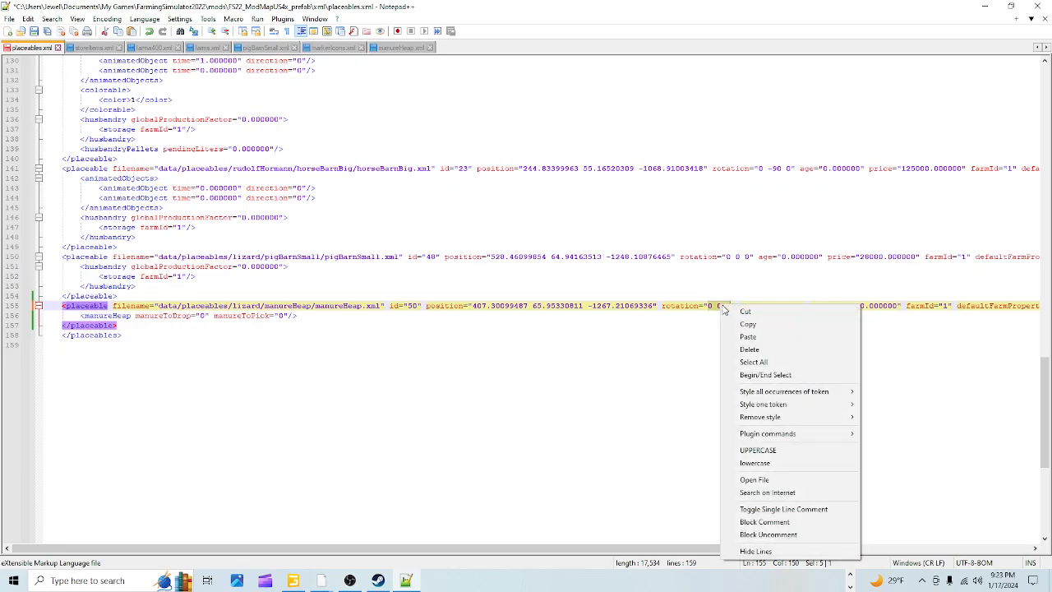
{"action": "left_click", "coordinate": [749, 337]}
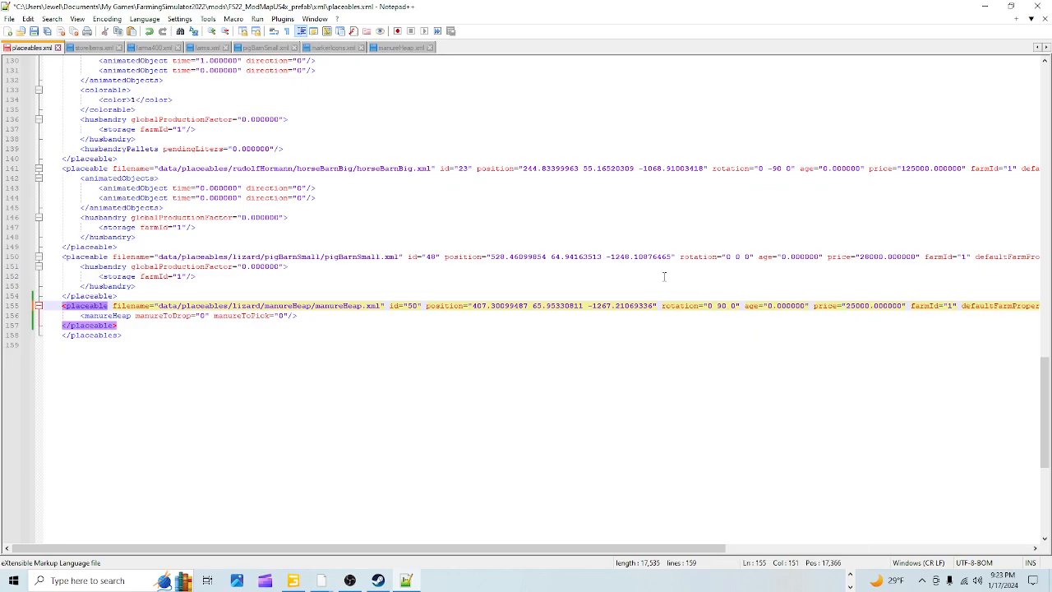
{"action": "left_click", "coordinate": [33, 31]}
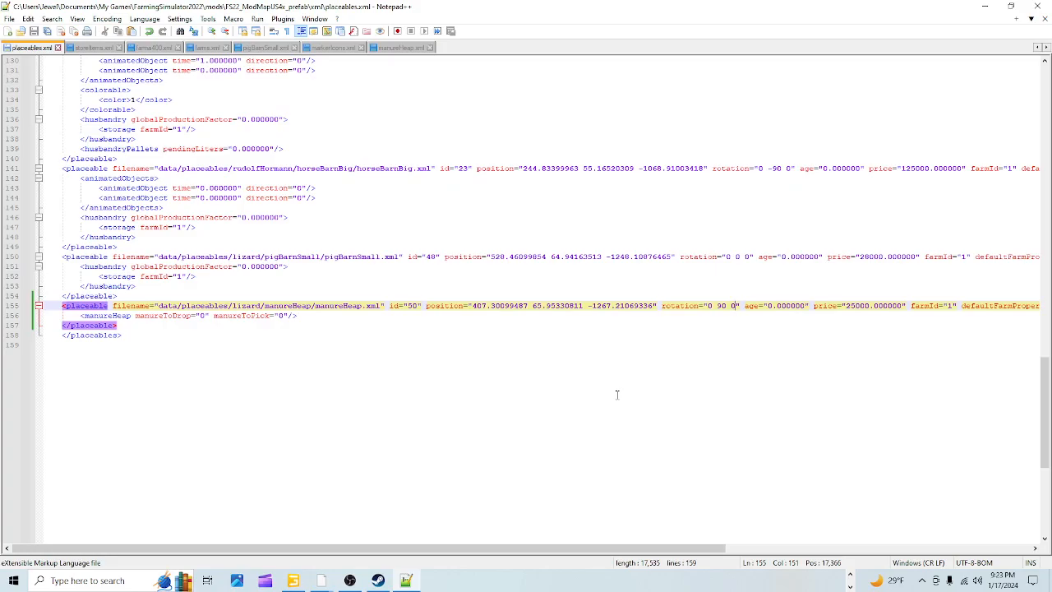
Review the placeable entries in placeables.xml from the start of the file down to the manureHeap entry at the end
{"action": "scroll", "coordinate": [617, 394], "scroll_direction": "up", "scroll_amount": 20}
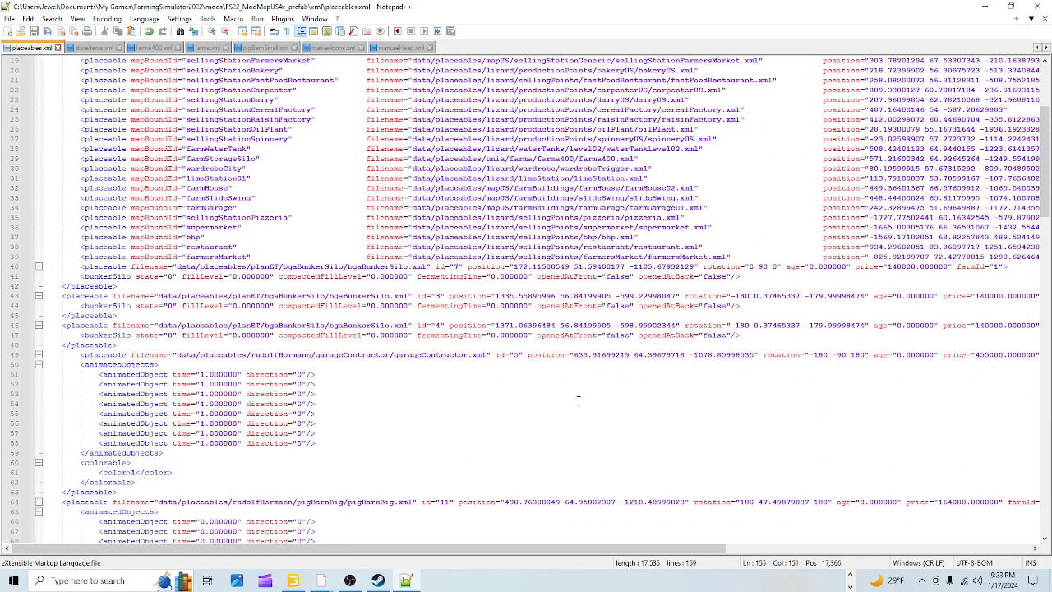
{"action": "scroll", "coordinate": [578, 400], "scroll_direction": "up", "scroll_amount": 6}
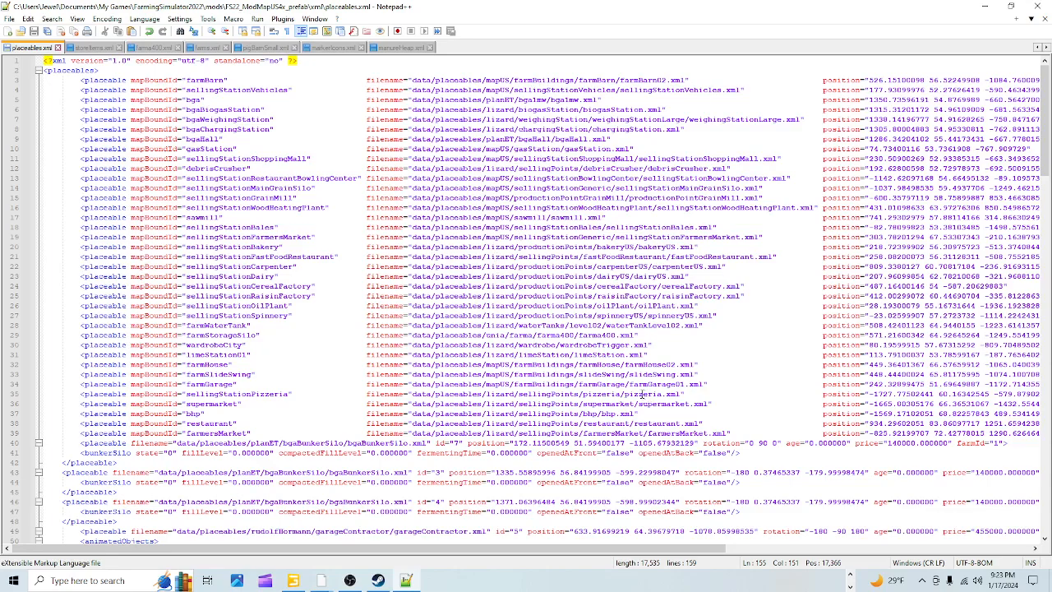
{"action": "scroll", "coordinate": [761, 384], "scroll_direction": "down", "scroll_amount": 13}
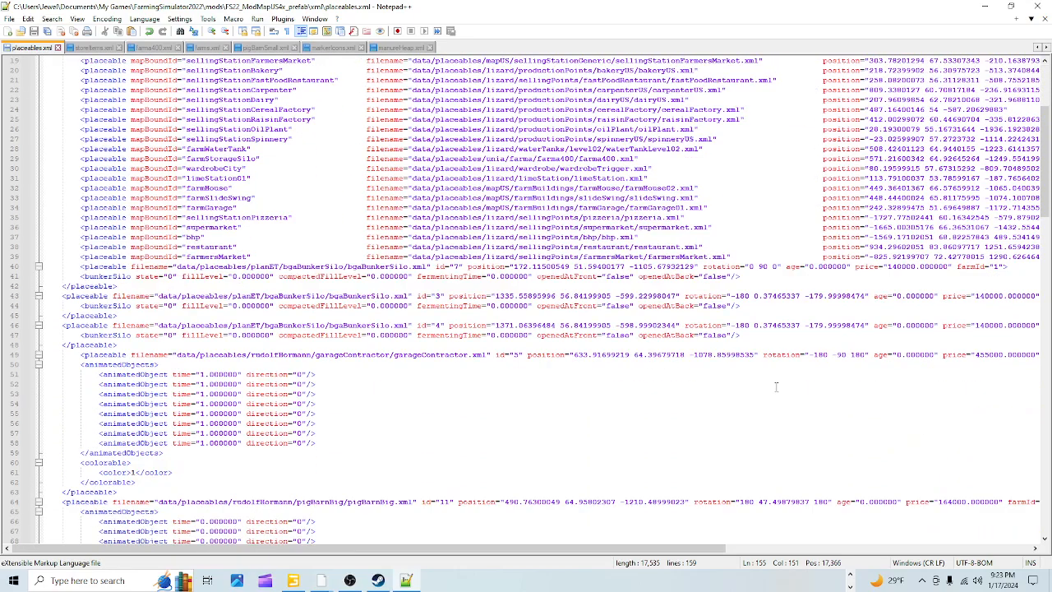
{"action": "scroll", "coordinate": [761, 383], "scroll_direction": "down", "scroll_amount": 20}
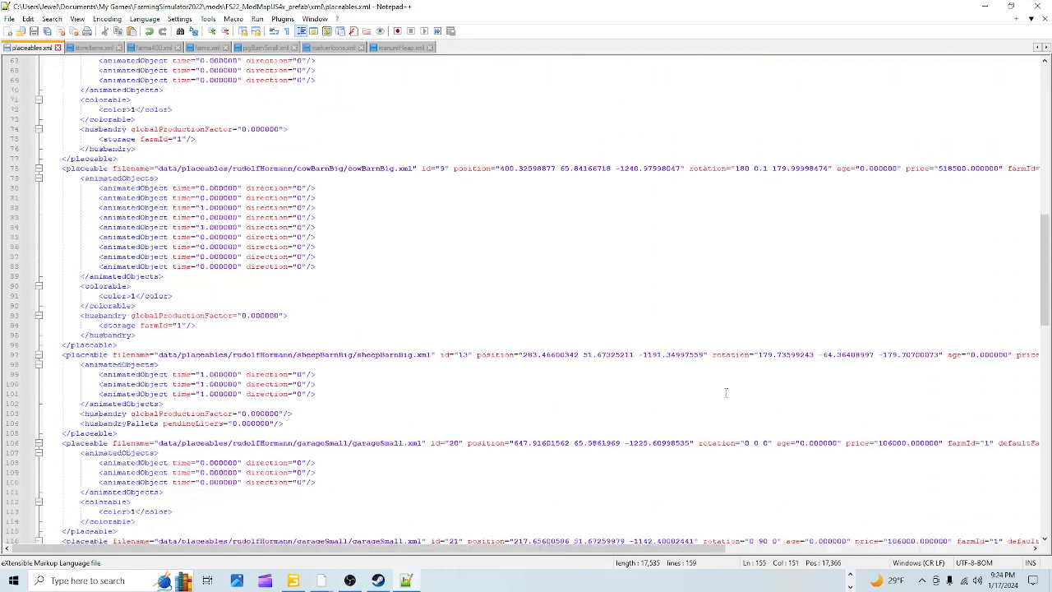
{"action": "scroll", "coordinate": [692, 388], "scroll_direction": "up", "scroll_amount": 4}
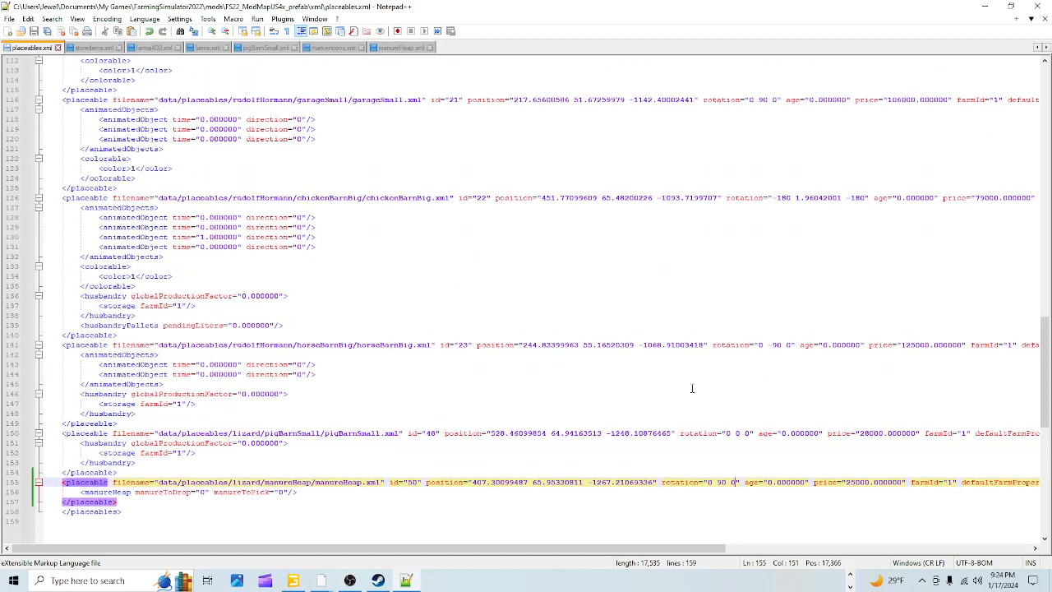
{"action": "scroll", "coordinate": [693, 388], "scroll_direction": "down", "scroll_amount": 3}
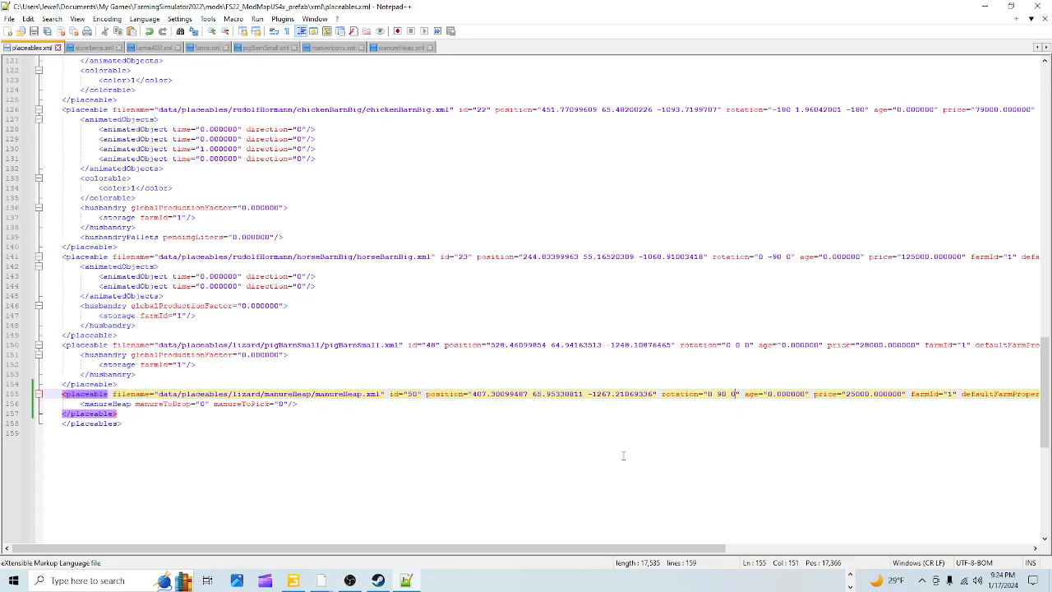
{"action": "mouse_move", "coordinate": [492, 548]}
{"action": "left_mouse_down"}
{"action": "mouse_move", "coordinate": [768, 547]}
{"action": "mouse_move", "coordinate": [491, 540]}
{"action": "left_mouse_up"}
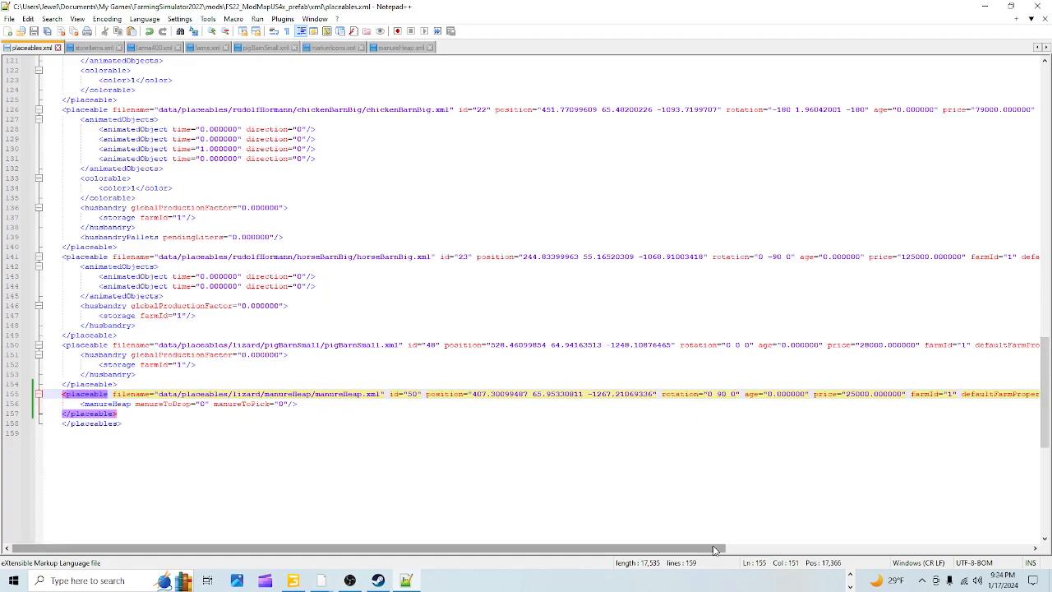
{"action": "left_click_drag", "start_coordinate": [712, 547], "coordinate": [731, 548]}
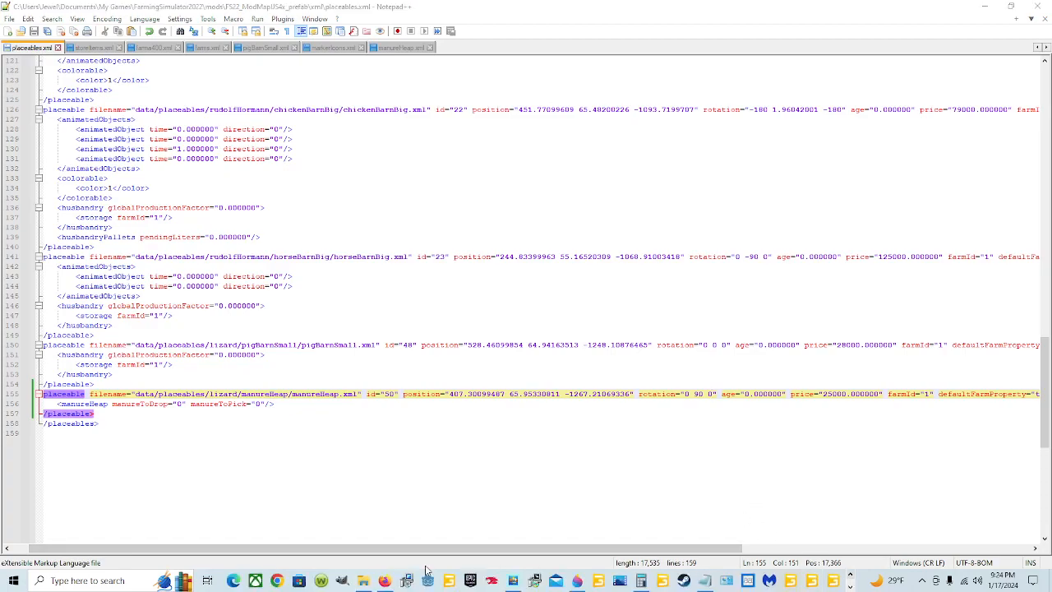
Switch to File Explorer and open the Farming Simulator 22 game folder under SteamLibrary\steamapps\common on New Volume (D:)
{"action": "mouse_move", "coordinate": [363, 580]}
{"action": "left_click", "coordinate": [371, 554]}
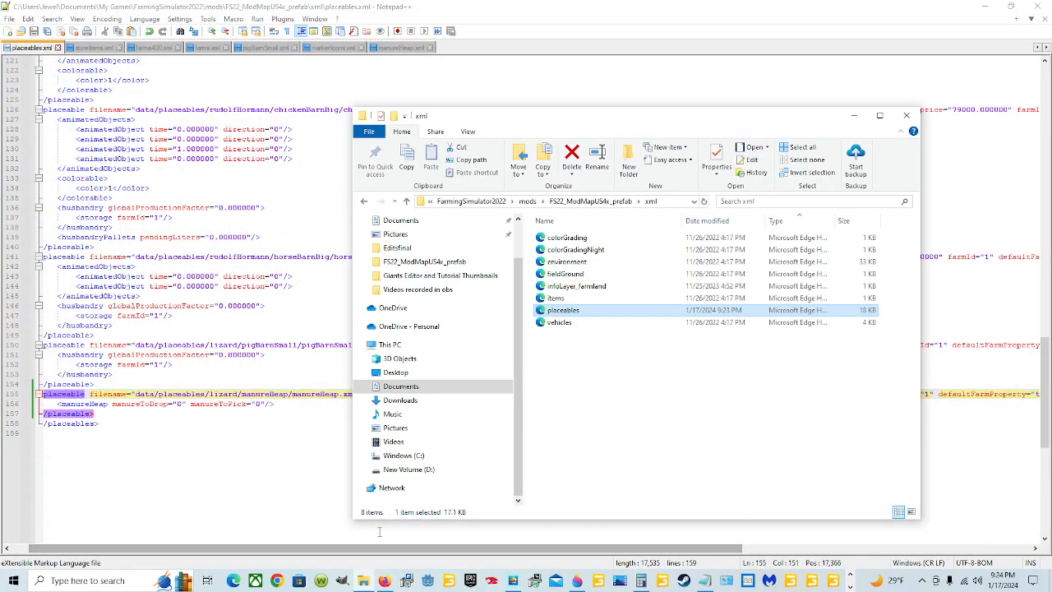
{"action": "left_click", "coordinate": [409, 469]}
{"action": "scroll", "coordinate": [666, 411], "scroll_direction": "down", "scroll_amount": 1}
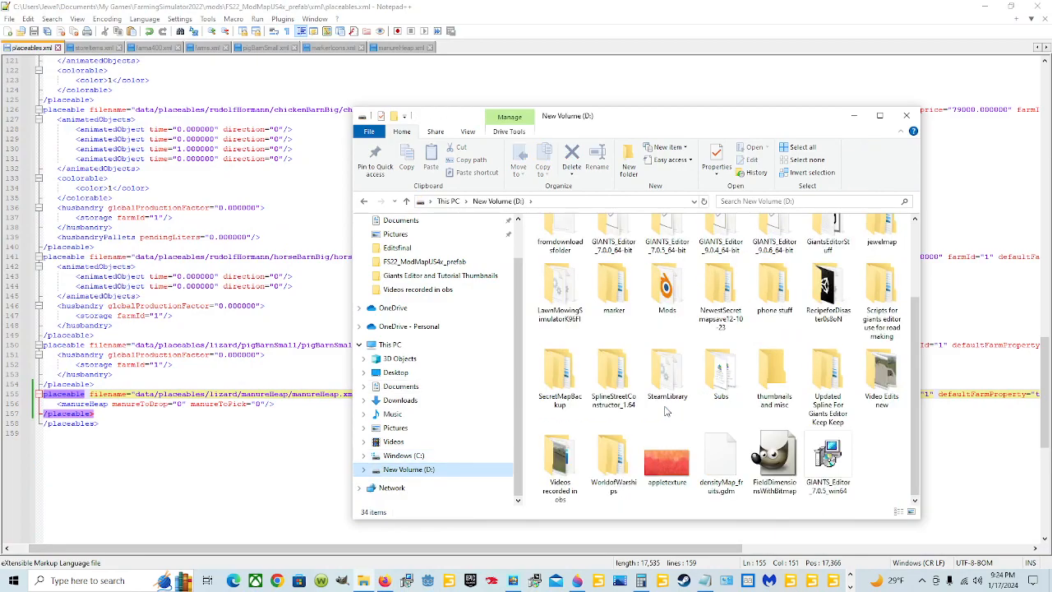
{"action": "double_click", "coordinate": [667, 407]}
{"action": "double_click", "coordinate": [589, 240]}
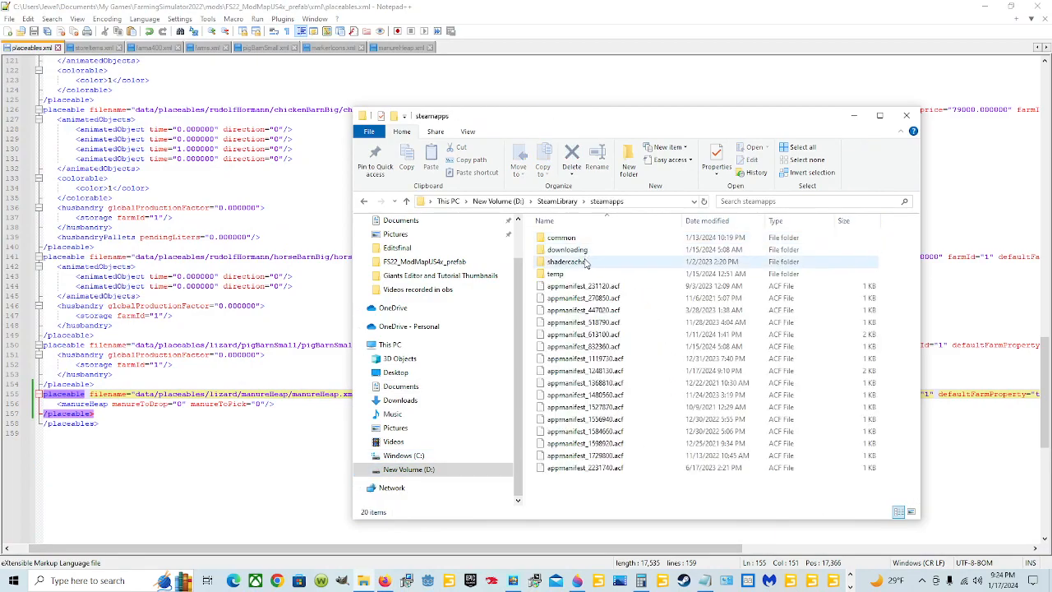
{"action": "double_click", "coordinate": [599, 239]}
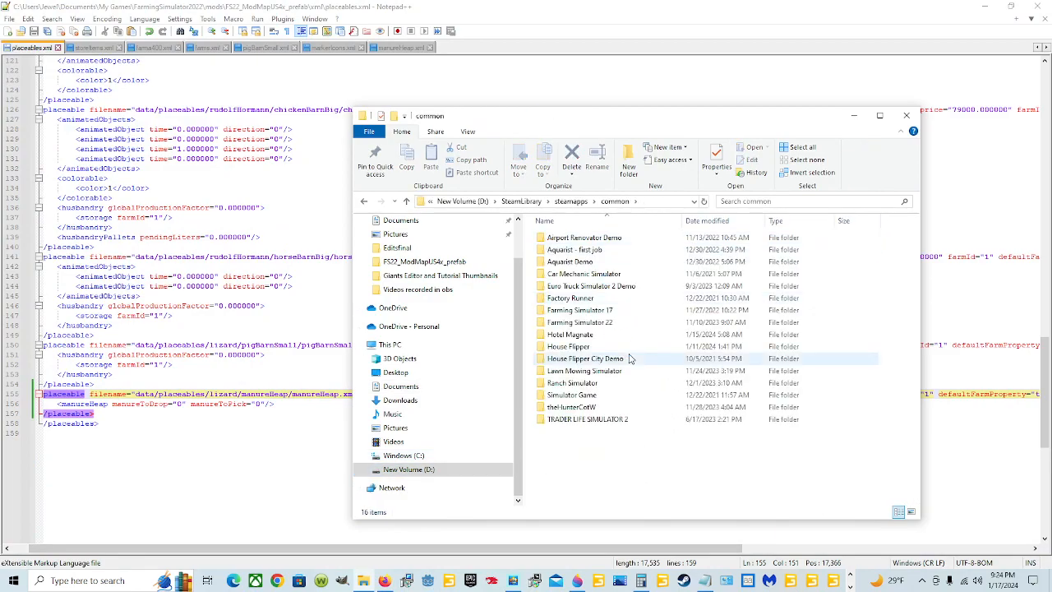
{"action": "double_click", "coordinate": [616, 323]}
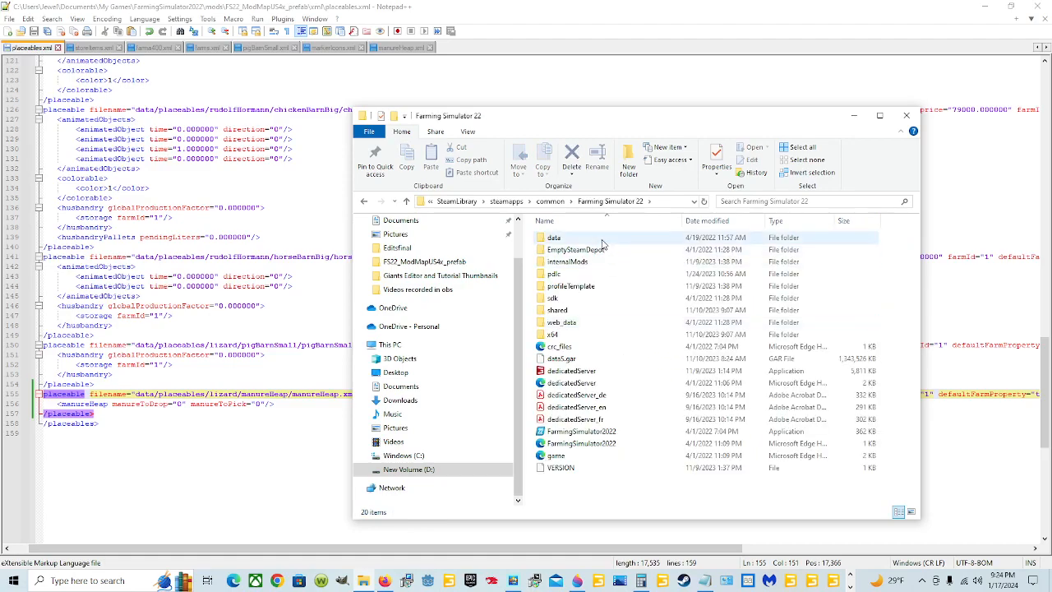
Open the base game's storeItems.xml from data\maps\mapUS in Notepad++
{"action": "double_click", "coordinate": [557, 238]}
{"action": "double_click", "coordinate": [608, 298]}
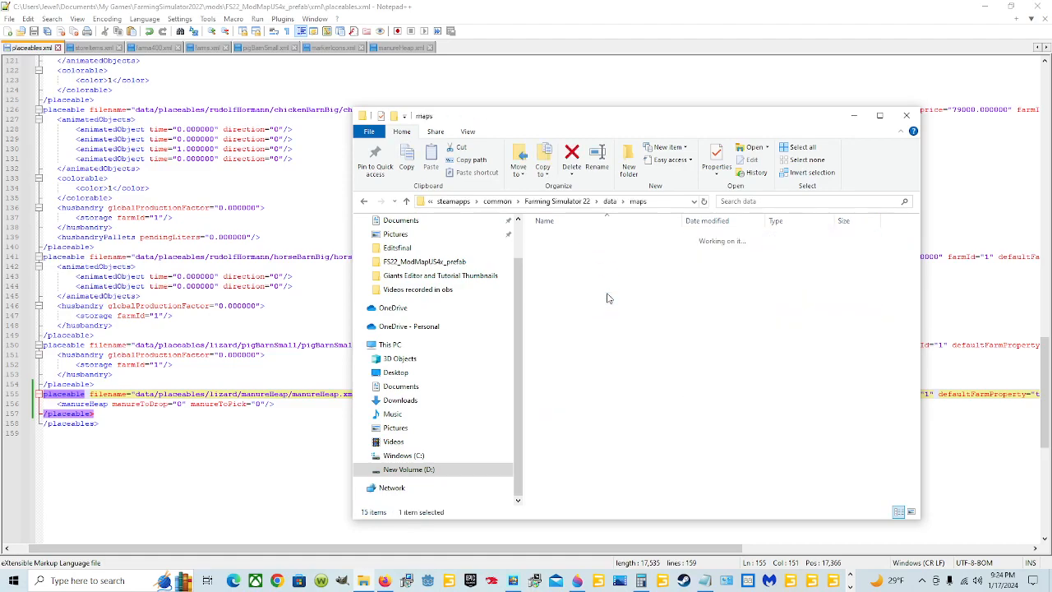
{"action": "double_click", "coordinate": [608, 266]}
{"action": "scroll", "coordinate": [613, 374], "scroll_direction": "down", "scroll_amount": 3}
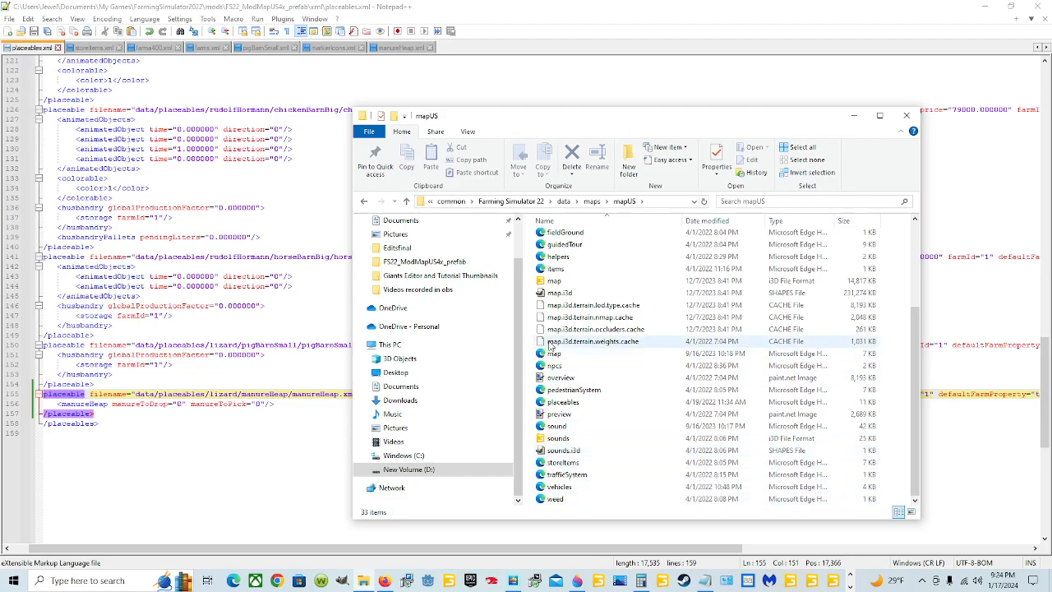
{"action": "left_click", "coordinate": [586, 465]}
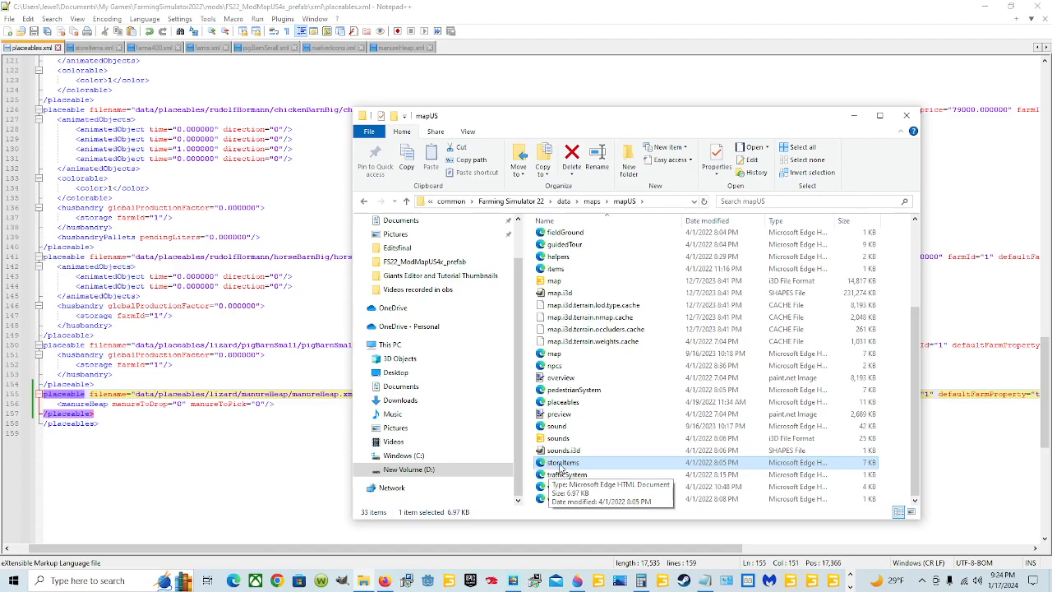
{"action": "right_click", "coordinate": [615, 466]}
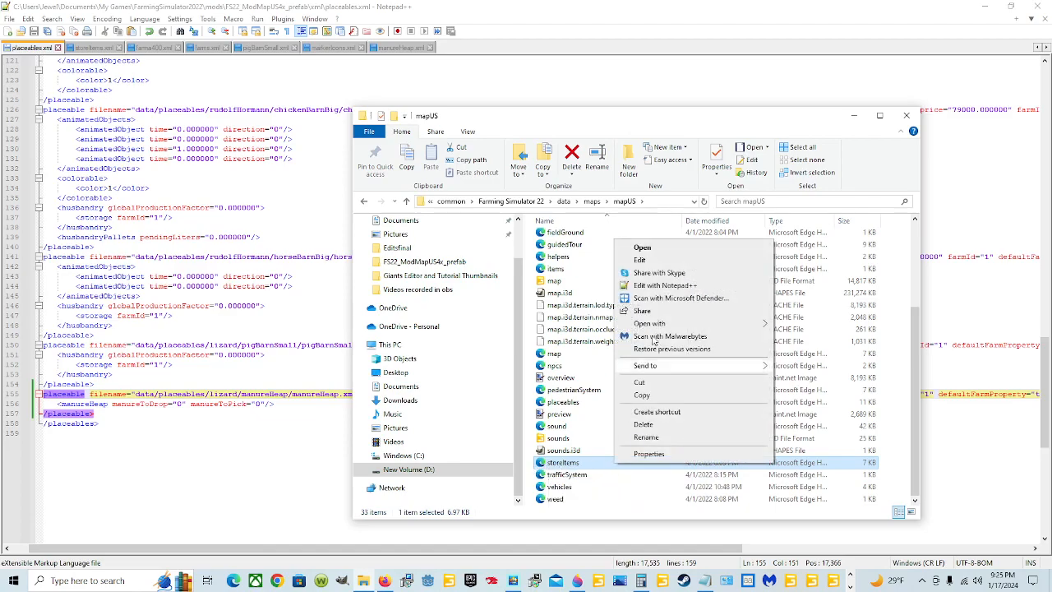
{"action": "left_click", "coordinate": [666, 285]}
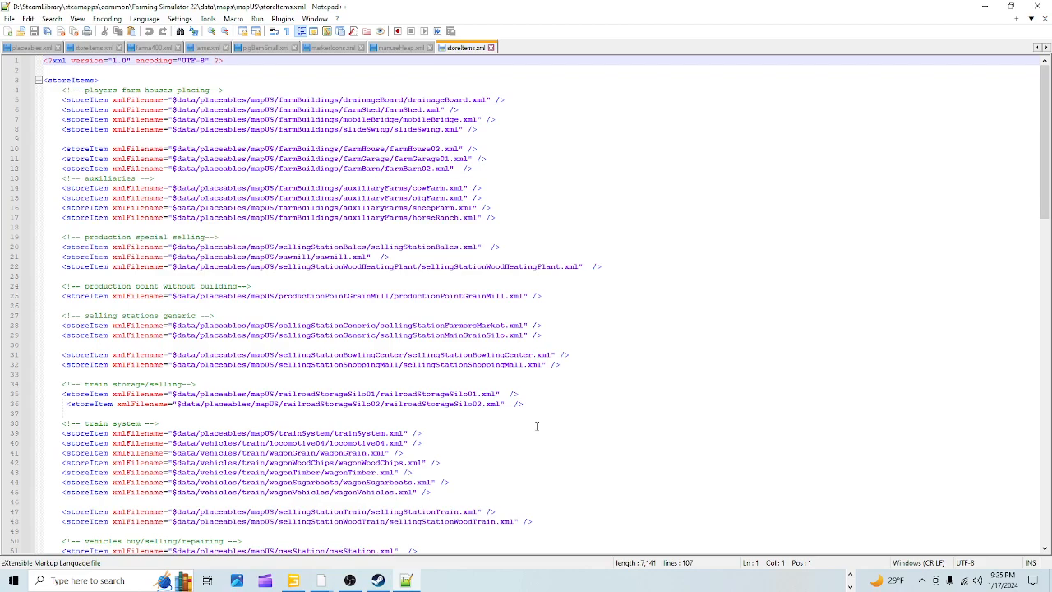
Review the base map's storeItems.xml, select the railroadStorageSilo02 storeItem line as a copy example, and close the file
{"action": "scroll", "coordinate": [537, 426], "scroll_direction": "down", "scroll_amount": 5}
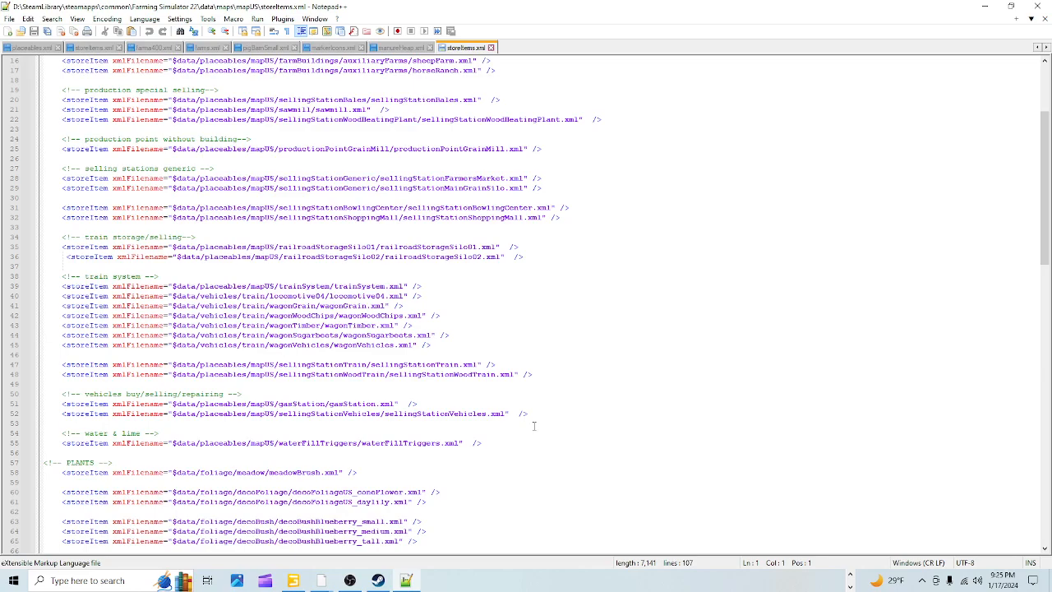
{"action": "scroll", "coordinate": [534, 425], "scroll_direction": "up", "scroll_amount": 3}
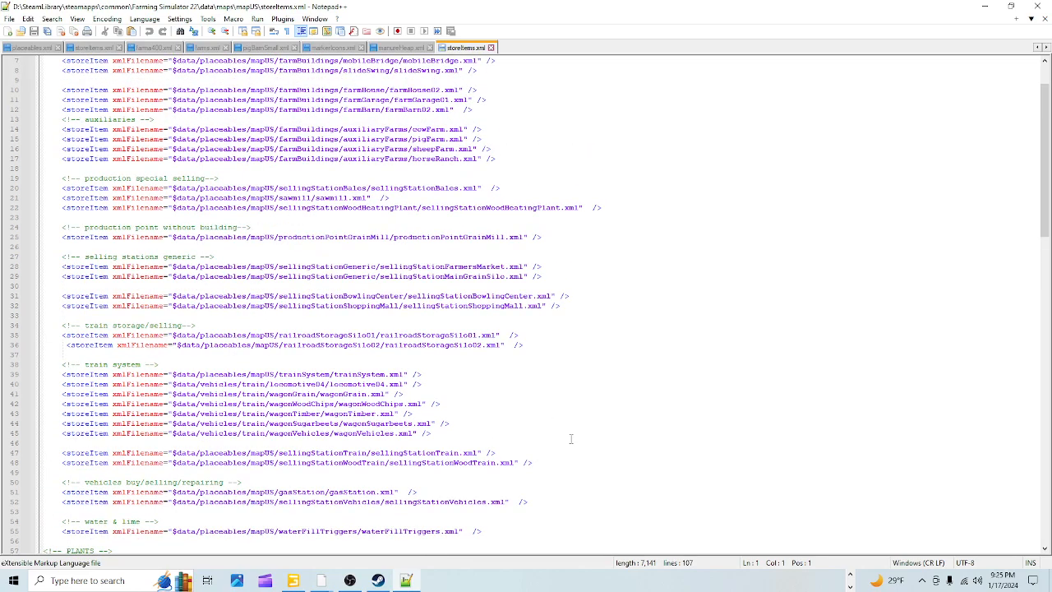
{"action": "scroll", "coordinate": [559, 441], "scroll_direction": "up", "scroll_amount": 2}
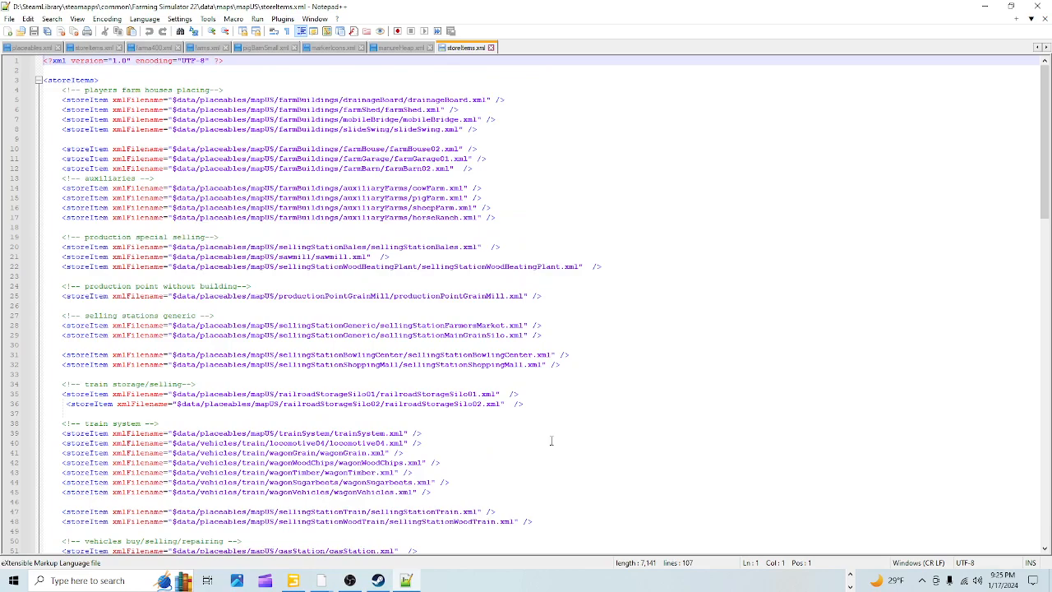
{"action": "left_click", "coordinate": [517, 404]}
{"action": "left_click_drag", "start_coordinate": [516, 405], "coordinate": [3, 404]}
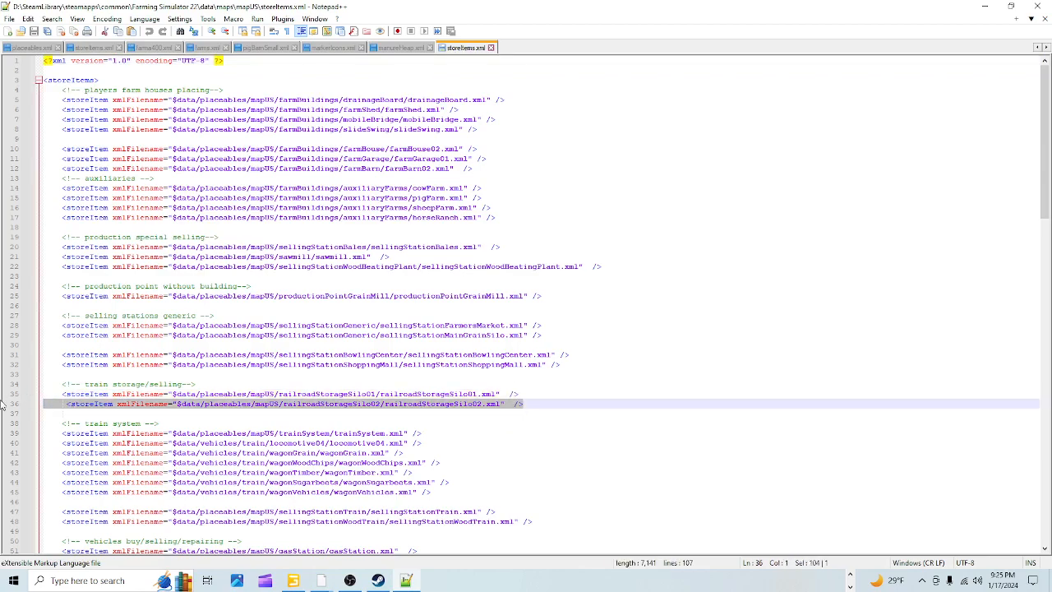
{"action": "right_click", "coordinate": [258, 407]}
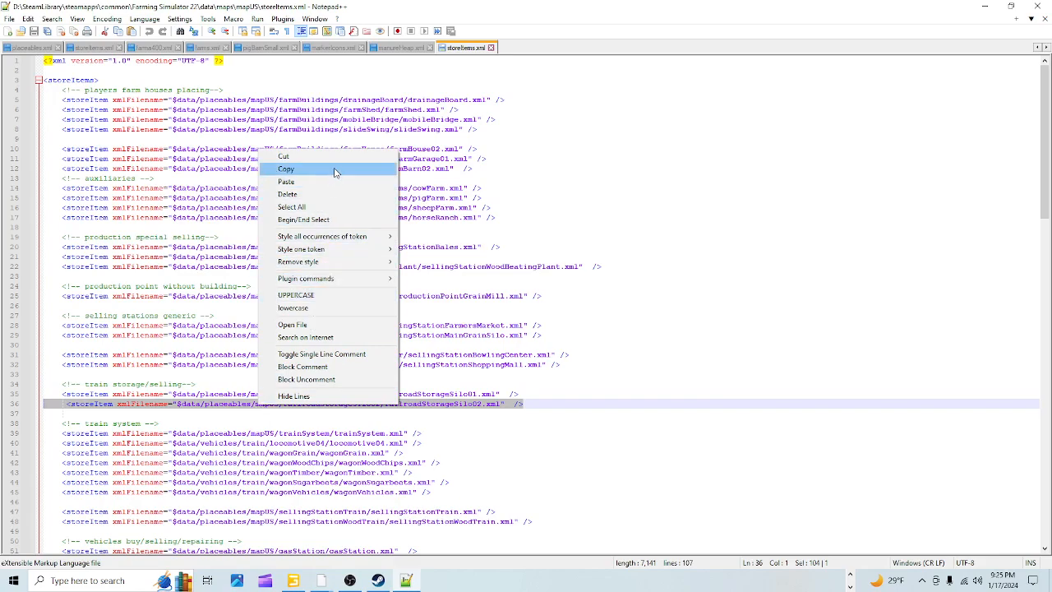
{"action": "left_click", "coordinate": [491, 49]}
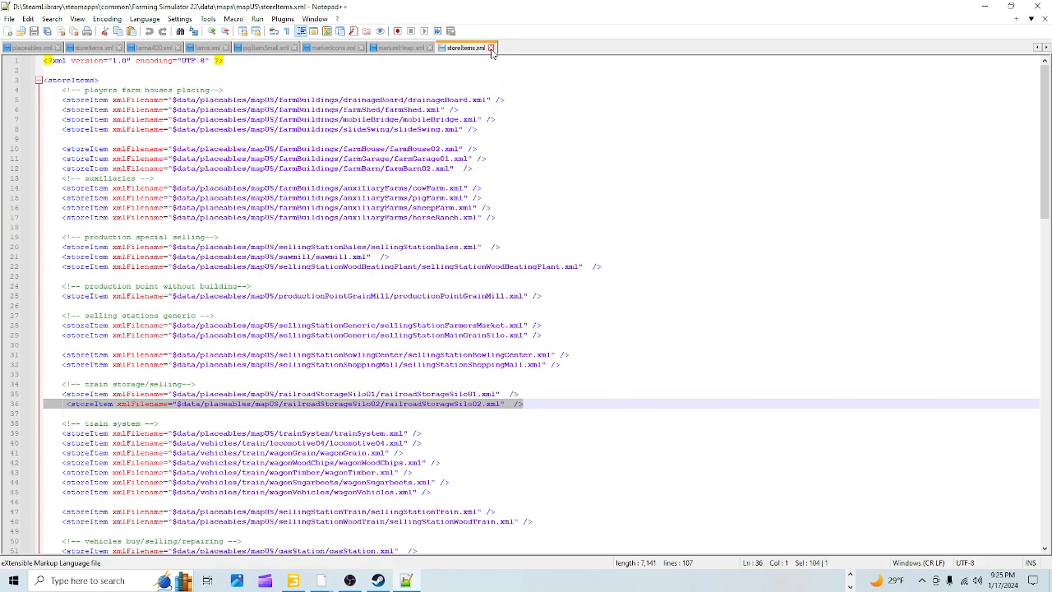
{"action": "left_click", "coordinate": [492, 50]}
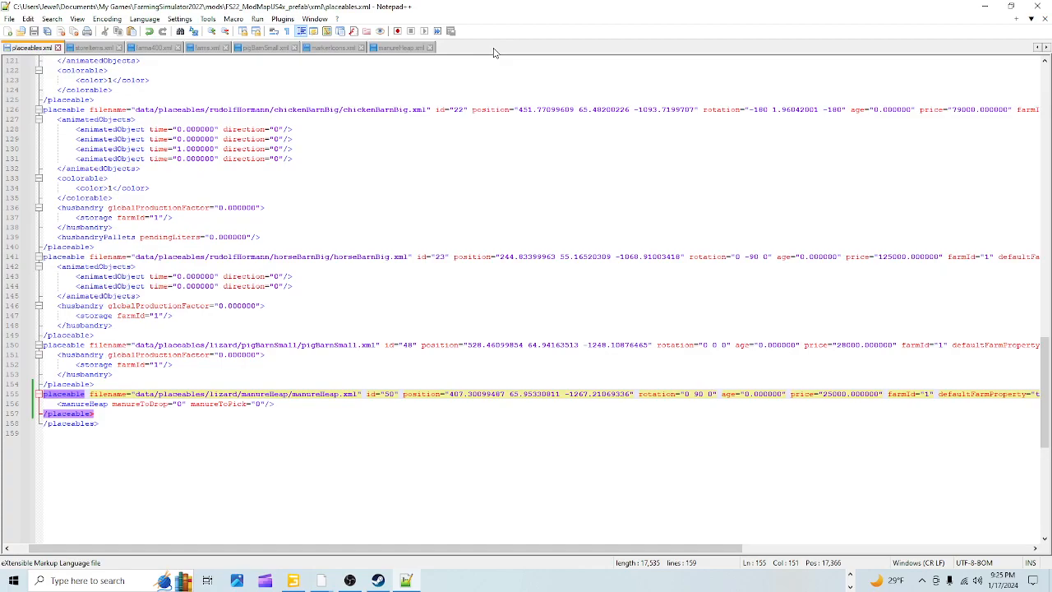
Minimize Notepad++ and open the FS22_ModMapUS4x_prefab folder in Documents\My Games\FarmingSimulator2022\mods to locate its storeItems file
{"action": "left_click", "coordinate": [986, 6]}
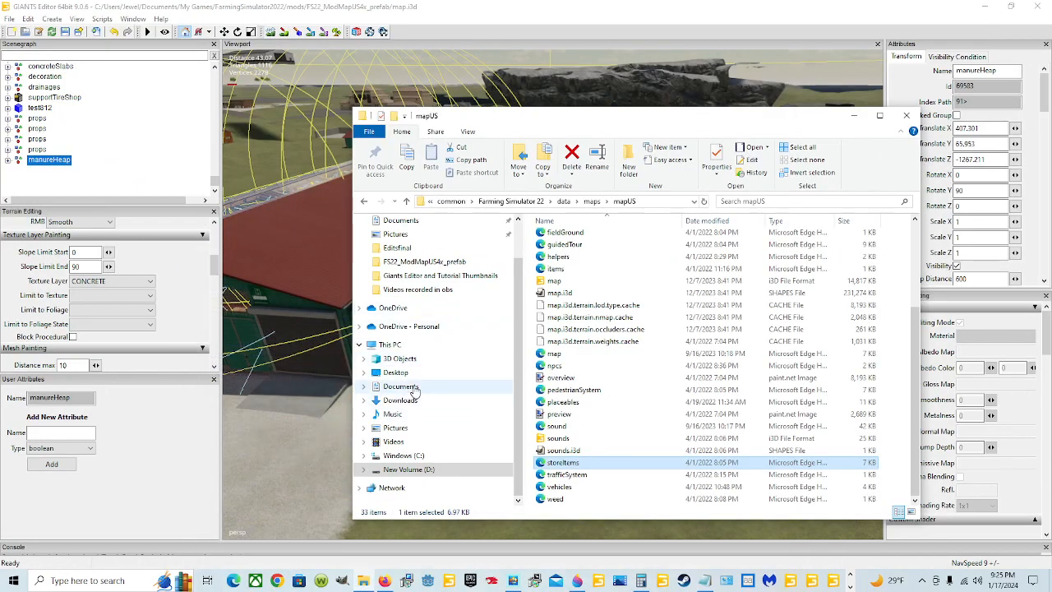
{"action": "left_click", "coordinate": [415, 386]}
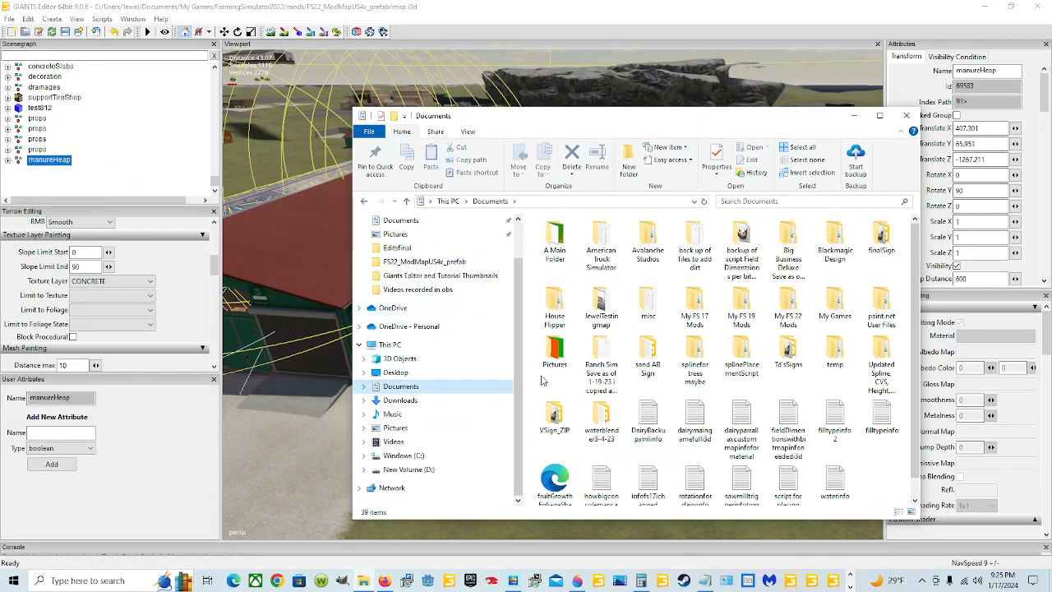
{"action": "double_click", "coordinate": [835, 306]}
{"action": "double_click", "coordinate": [581, 261]}
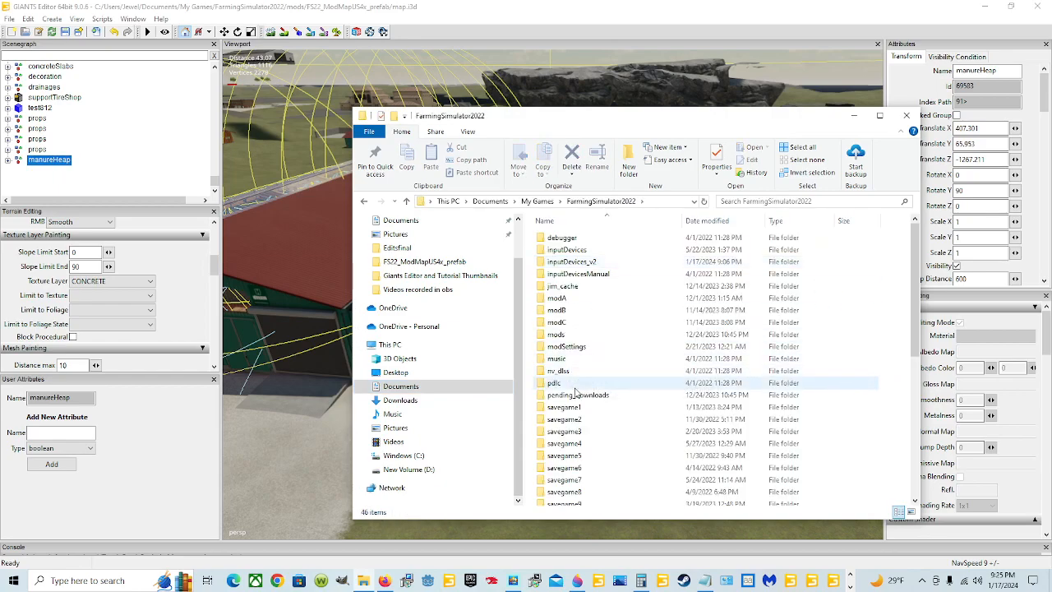
{"action": "double_click", "coordinate": [589, 337]}
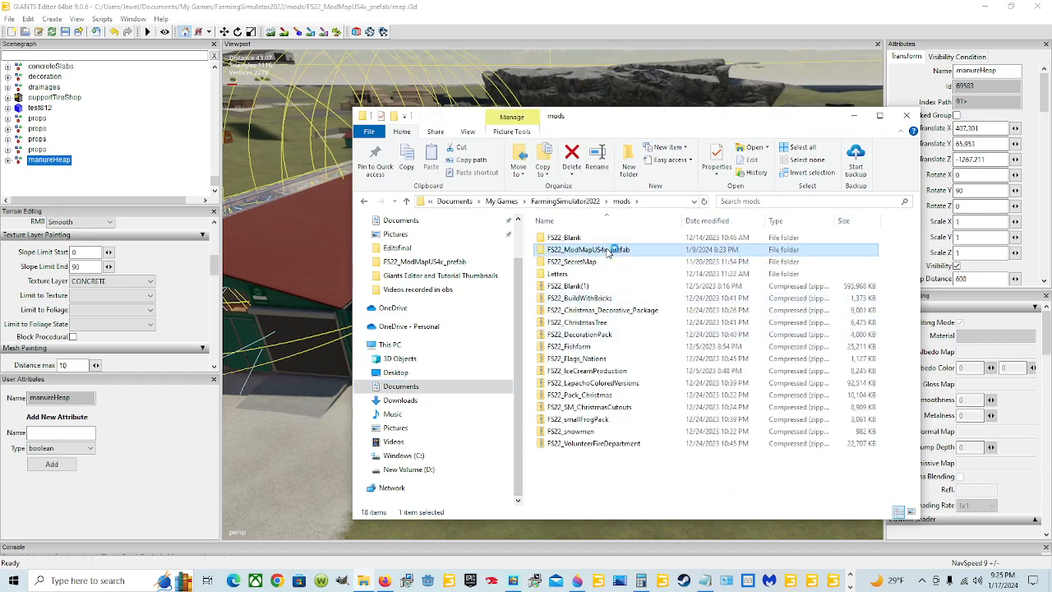
{"action": "double_click", "coordinate": [586, 250]}
{"action": "scroll", "coordinate": [671, 439], "scroll_direction": "down", "scroll_amount": 3}
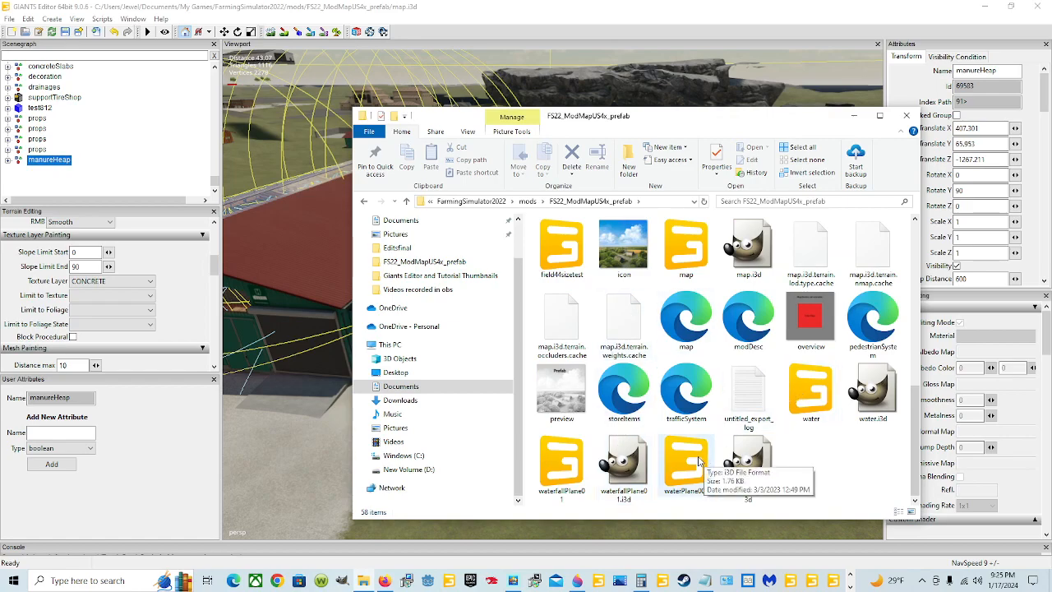
Open modDesc.xml from the FS22_ModMapUS4x_prefab folder in Notepad++ and select its opening and closing storeItems tags in turn
{"action": "scroll", "coordinate": [702, 462], "scroll_direction": "up", "scroll_amount": 3}
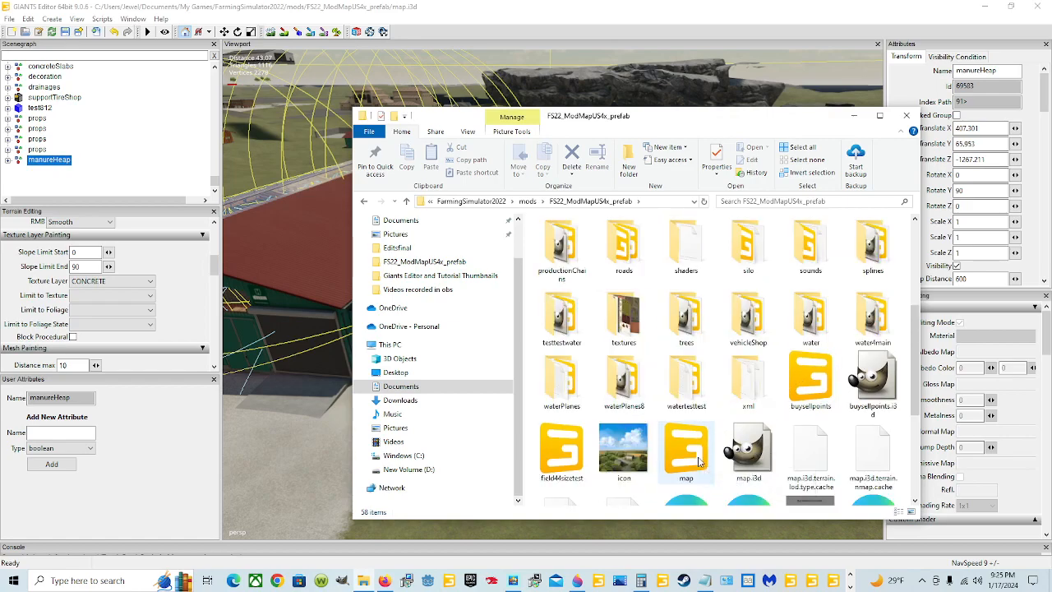
{"action": "scroll", "coordinate": [700, 462], "scroll_direction": "down", "scroll_amount": 3}
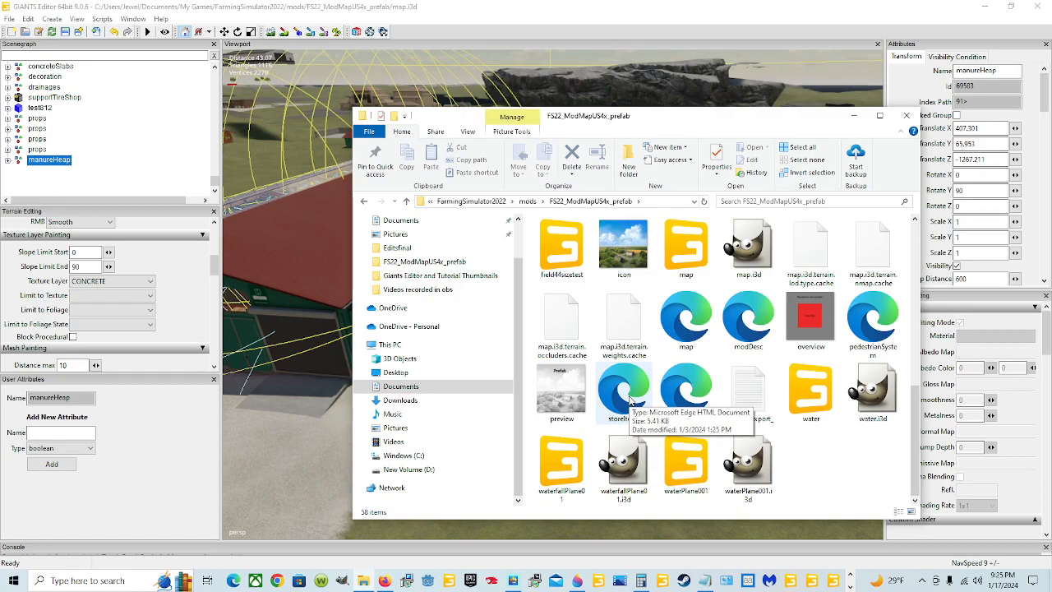
{"action": "left_click", "coordinate": [746, 344]}
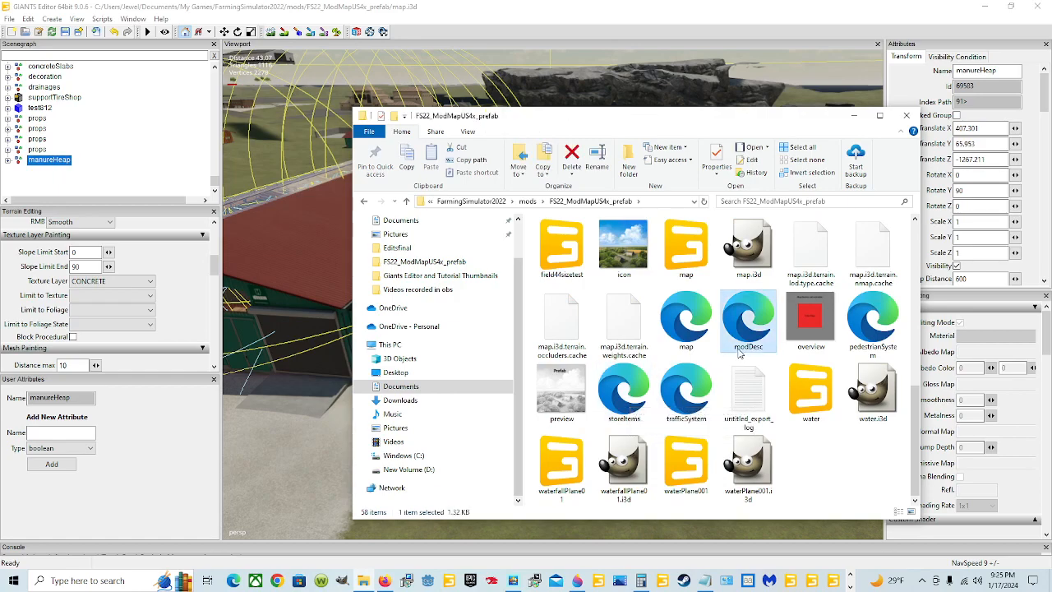
{"action": "right_click", "coordinate": [746, 344]}
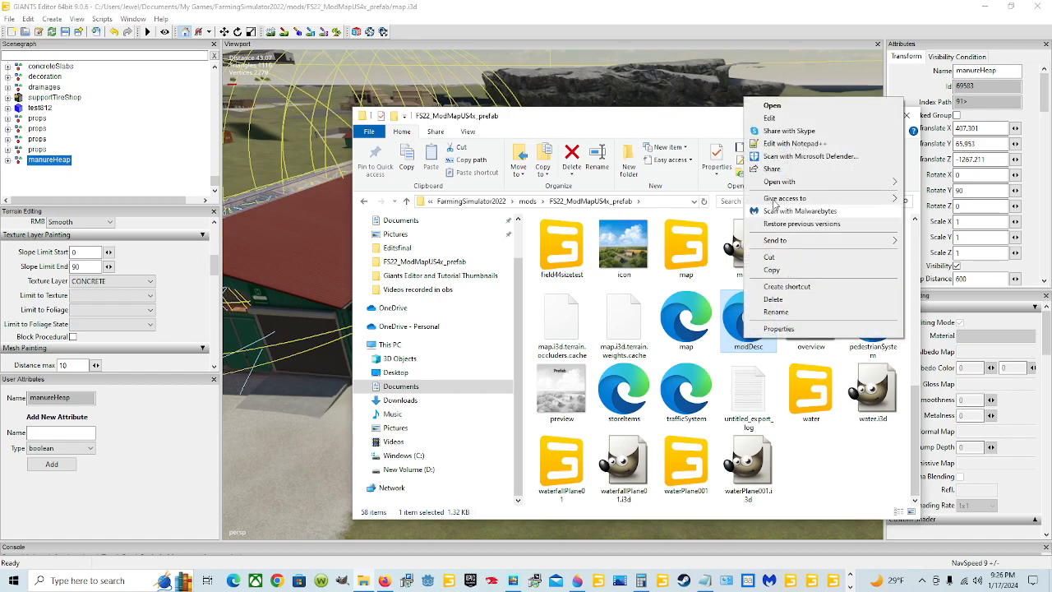
{"action": "left_click", "coordinate": [777, 145]}
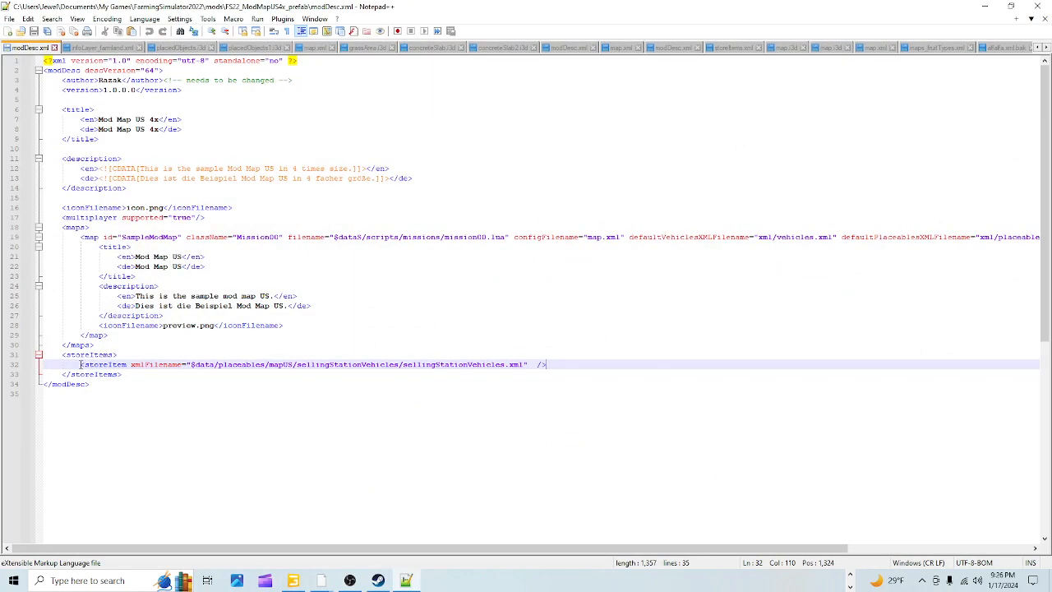
{"action": "left_click_drag", "start_coordinate": [62, 354], "coordinate": [122, 351]}
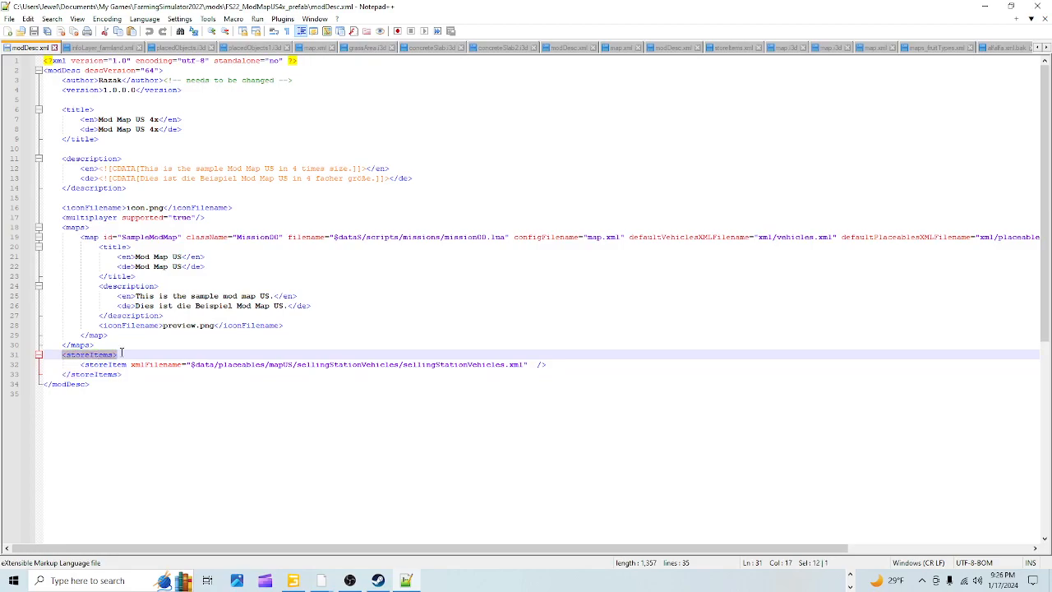
{"action": "left_click_drag", "start_coordinate": [62, 375], "coordinate": [138, 375]}
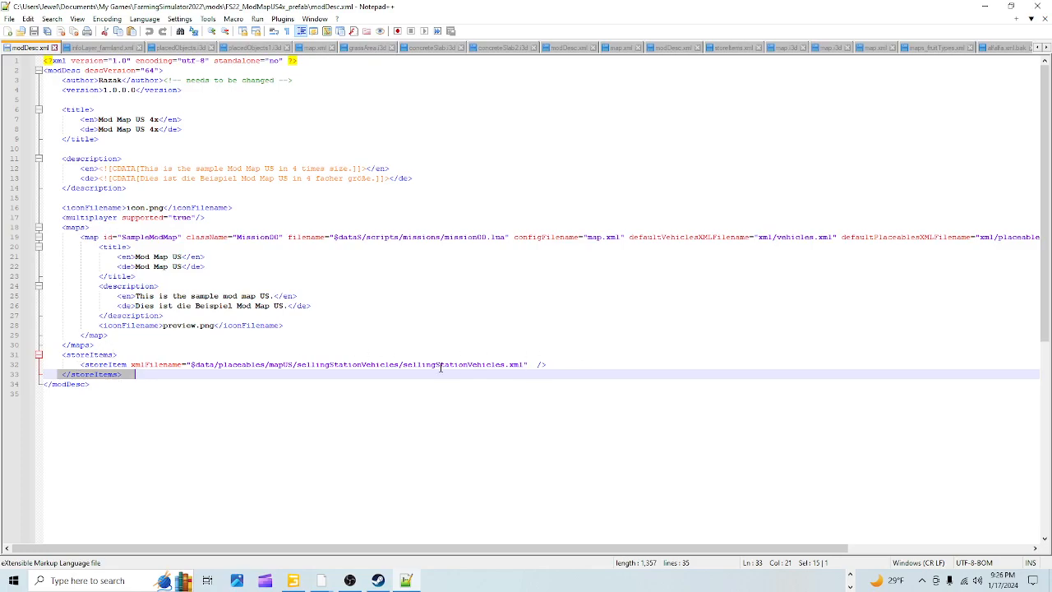
{"action": "left_click", "coordinate": [551, 366]}
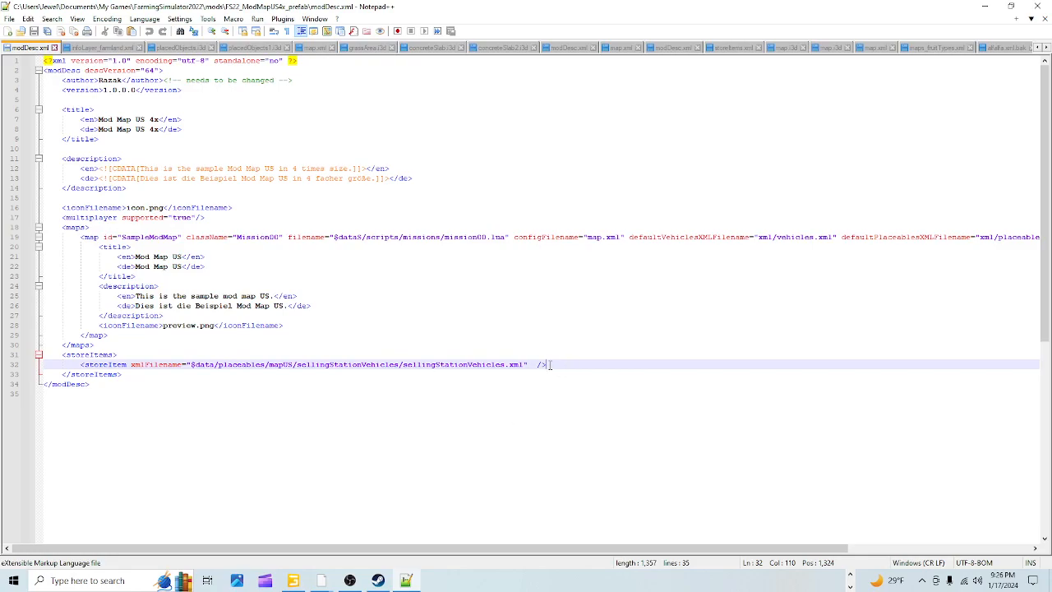
{"action": "key", "text": "Return"}
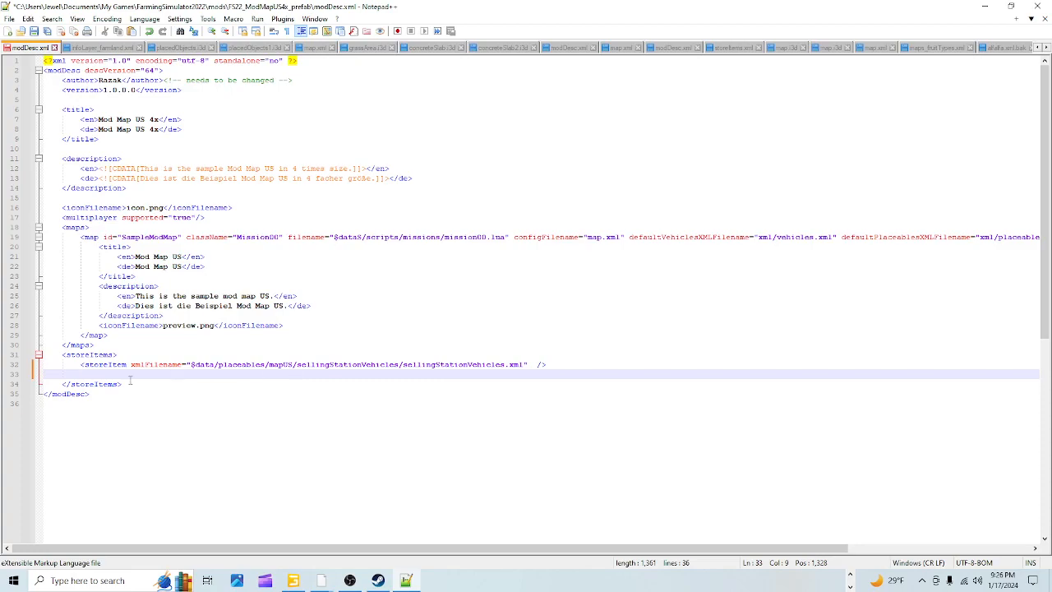
{"action": "right_click", "coordinate": [49, 378]}
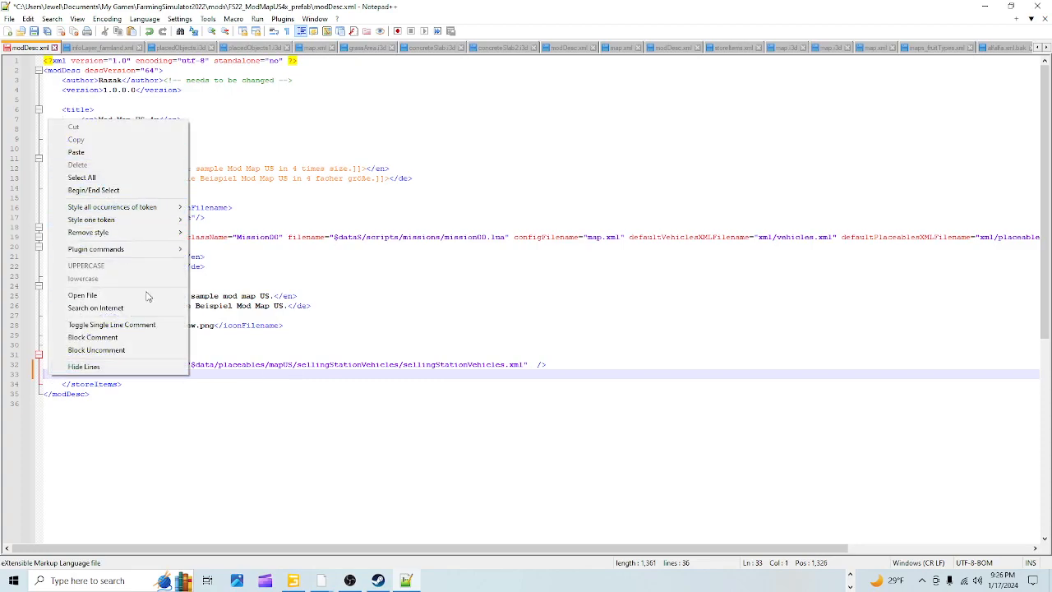
{"action": "left_click", "coordinate": [204, 403]}
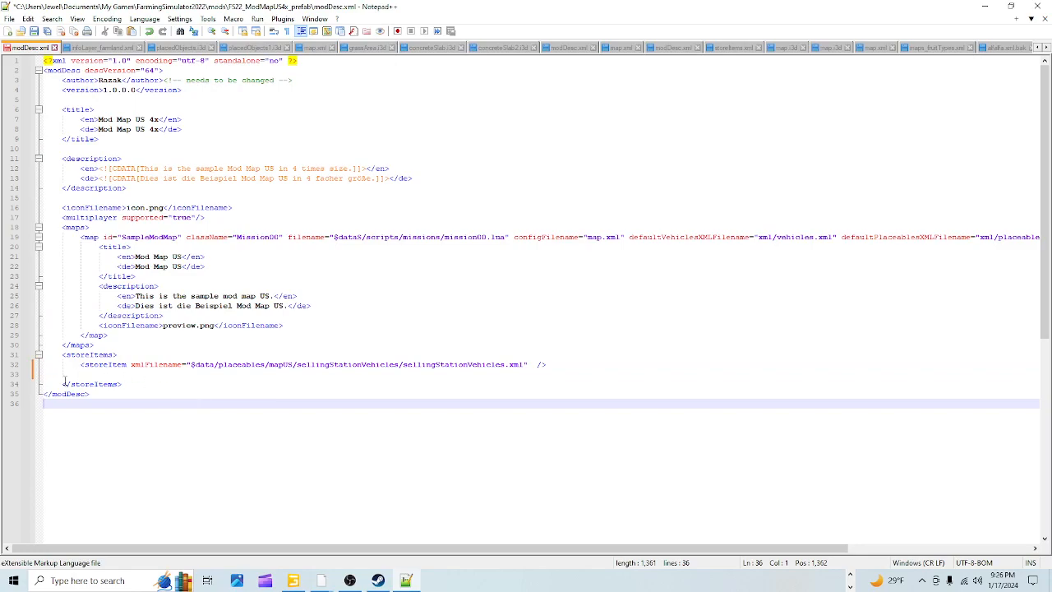
{"action": "left_click", "coordinate": [63, 384]}
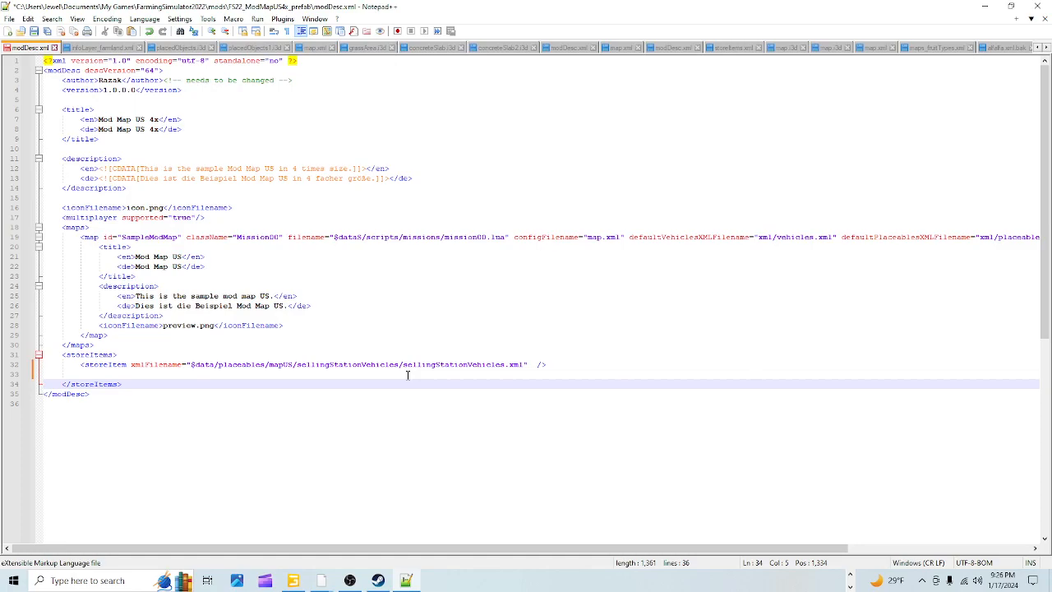
{"action": "key", "text": "BackSpace"}
{"action": "key", "text": "BackSpace"}
{"action": "key", "text": "BackSpace"}
{"action": "key", "text": "BackSpace"}
{"action": "key", "text": "BackSpace"}
{"action": "key", "text": "BackSpace"}
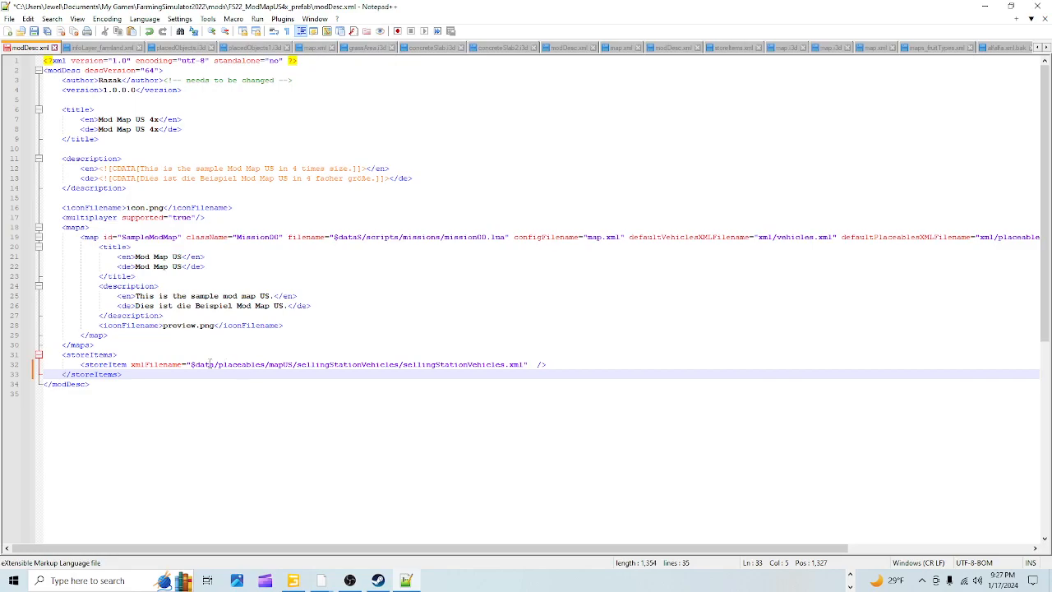
Examine the storeItem path by selecting mapUS, the sellingStationVehicles folder and the sellingStationVehicles file name in turn
{"action": "left_click_drag", "start_coordinate": [293, 364], "coordinate": [268, 366]}
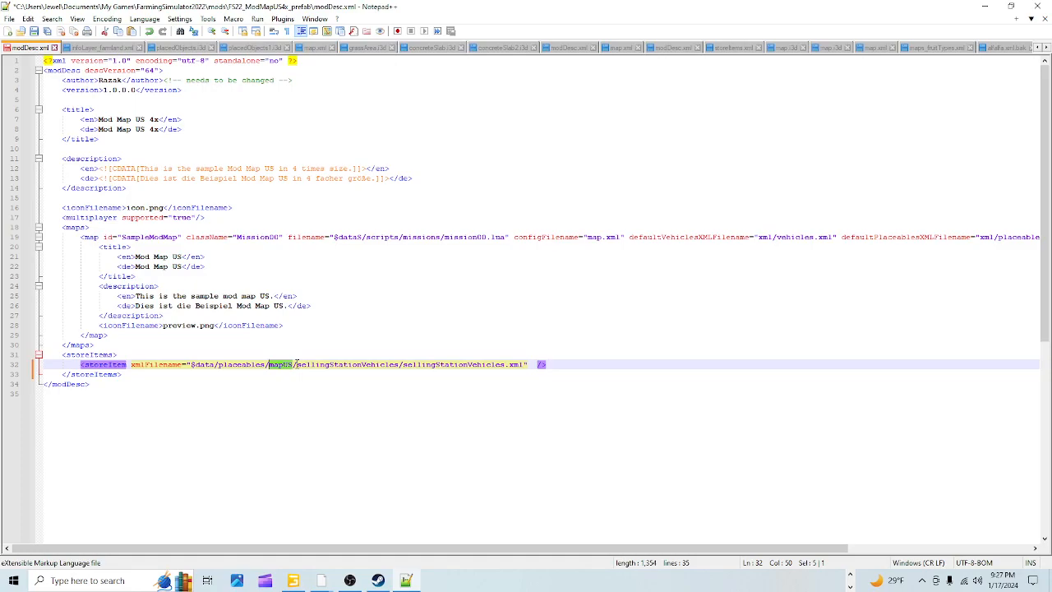
{"action": "left_click_drag", "start_coordinate": [296, 364], "coordinate": [401, 365]}
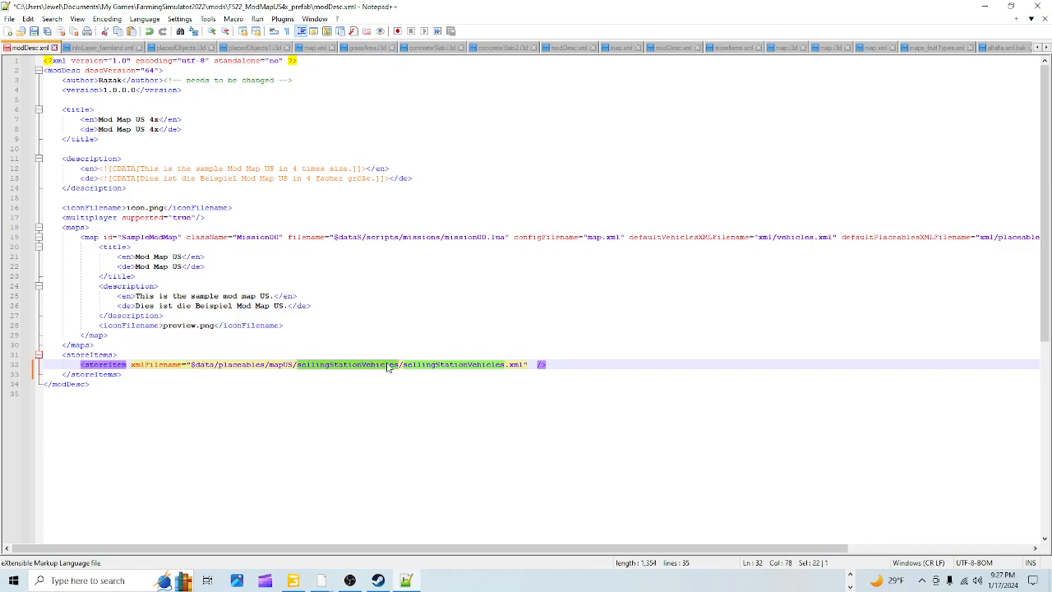
{"action": "left_click_drag", "start_coordinate": [401, 364], "coordinate": [505, 368]}
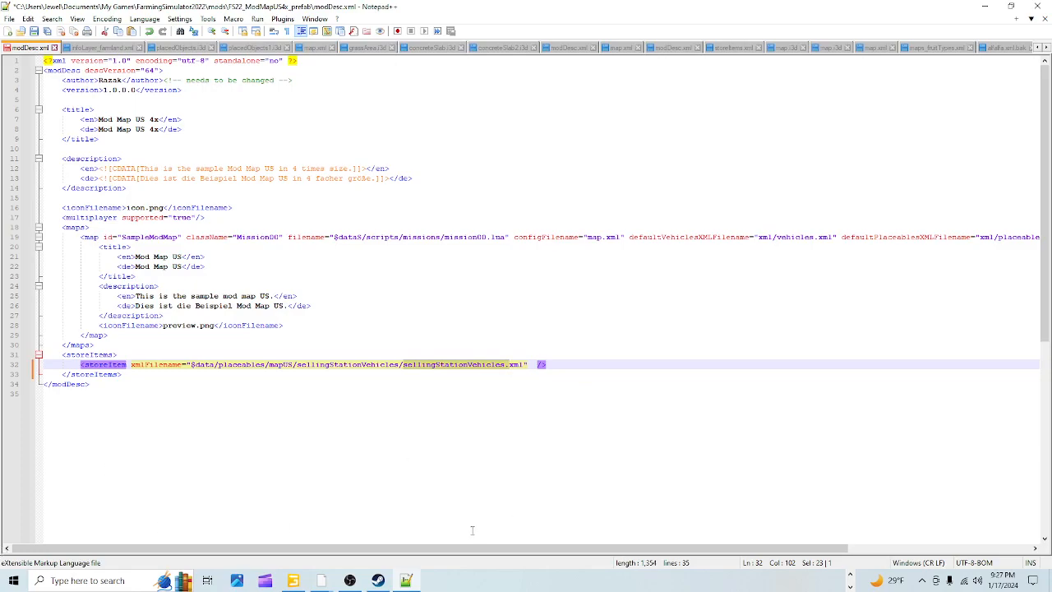
Switch to GIANTS Editor, locate the placeholders group in the scenegraph and collapse it
{"action": "left_click", "coordinate": [294, 581]}
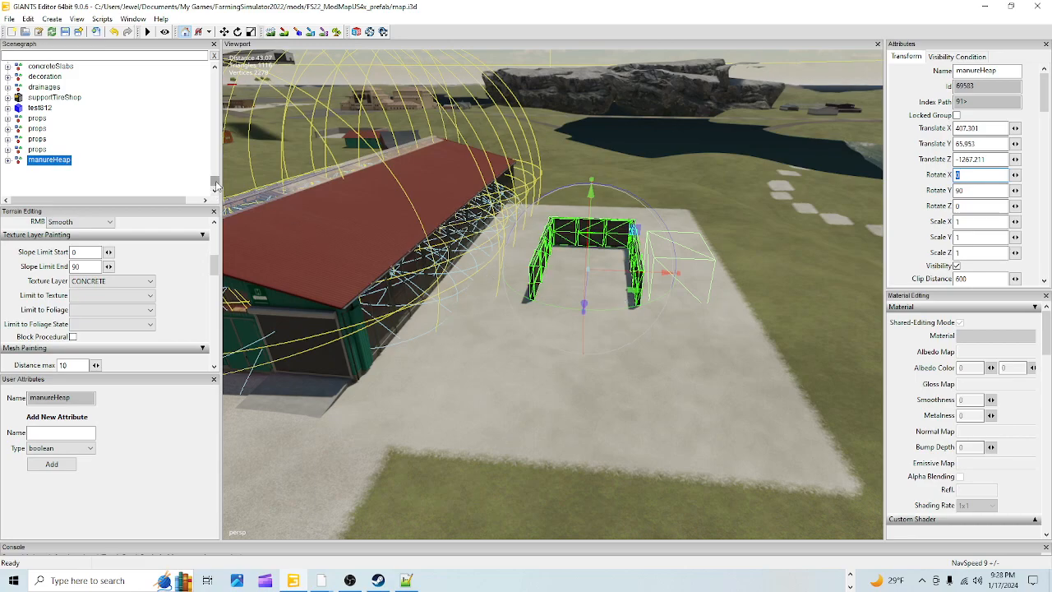
{"action": "left_click_drag", "start_coordinate": [216, 185], "coordinate": [215, 183]}
{"action": "scroll", "coordinate": [123, 172], "scroll_direction": "up", "scroll_amount": 5}
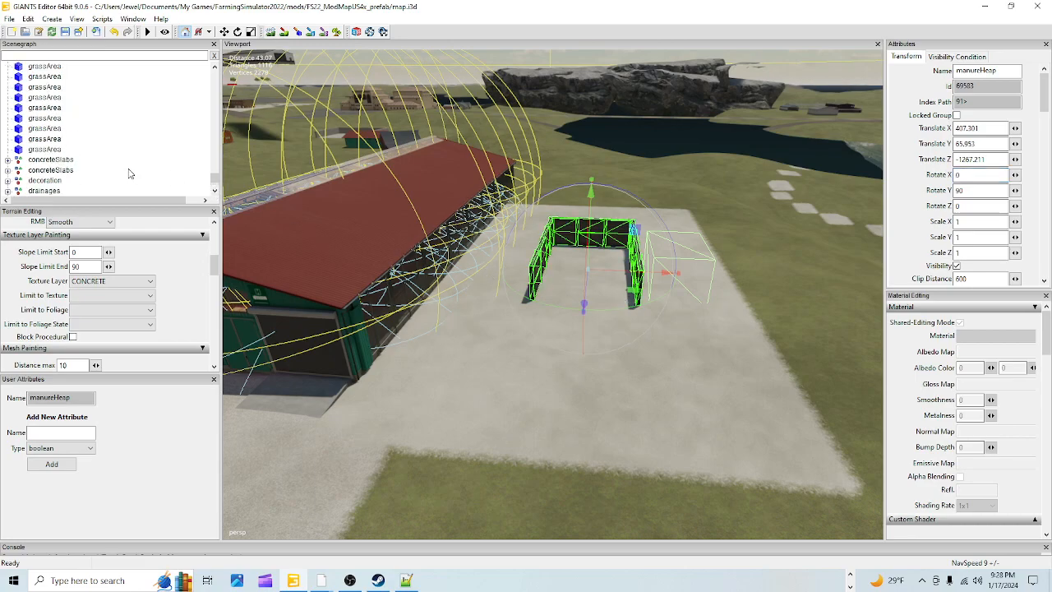
{"action": "scroll", "coordinate": [113, 174], "scroll_direction": "up", "scroll_amount": 6}
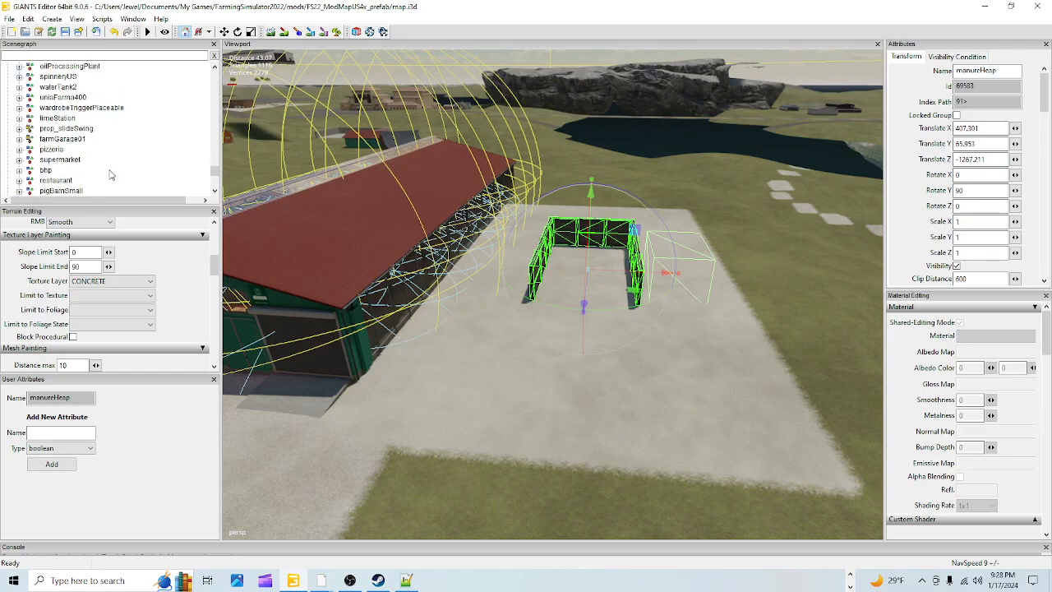
{"action": "scroll", "coordinate": [111, 175], "scroll_direction": "up", "scroll_amount": 8}
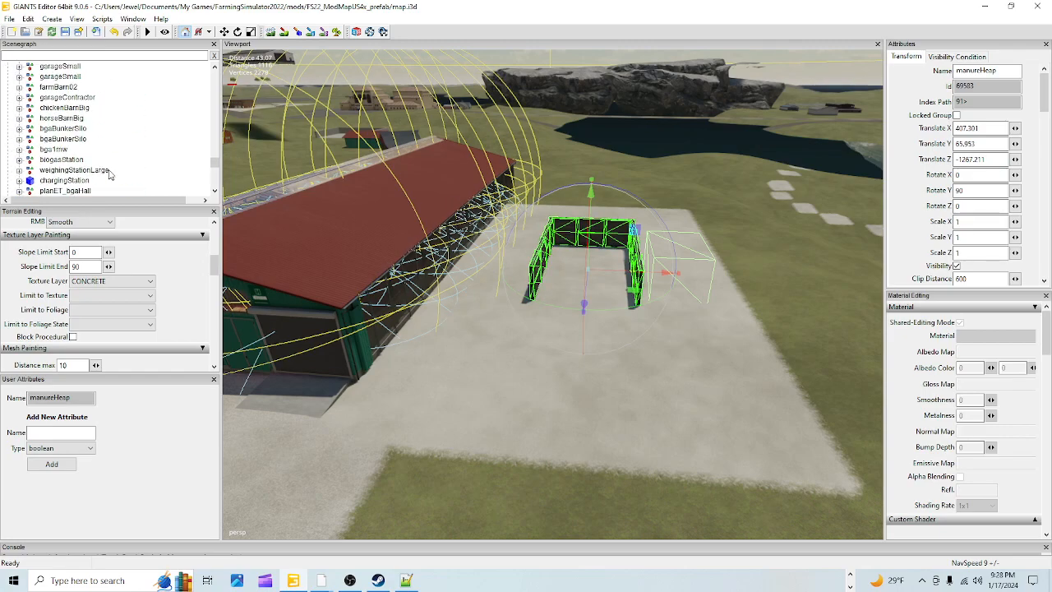
{"action": "scroll", "coordinate": [107, 171], "scroll_direction": "up", "scroll_amount": 6}
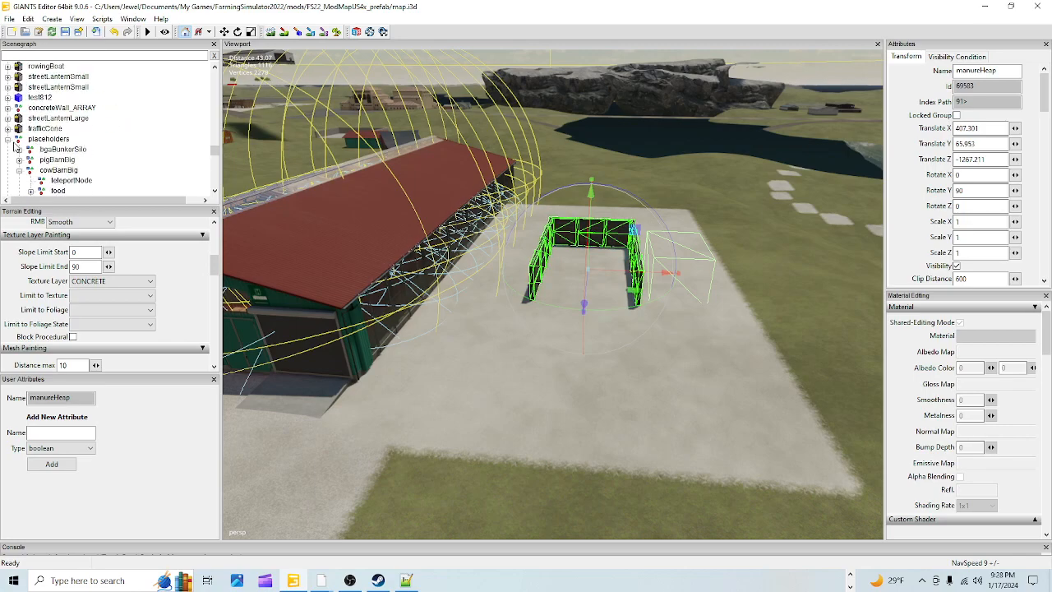
{"action": "left_click", "coordinate": [7, 139]}
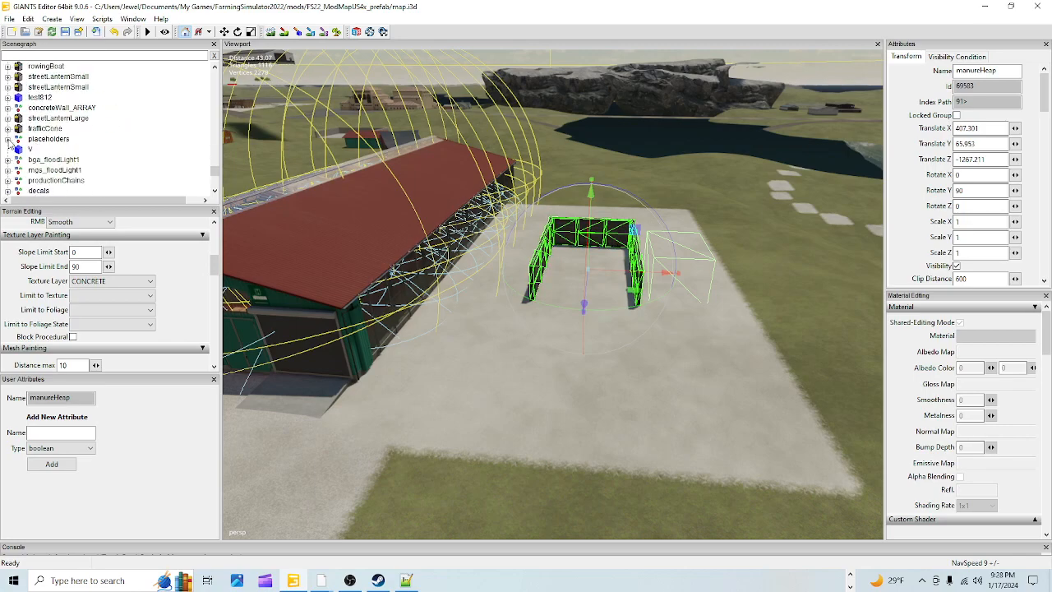
Select the placeholders group and examine which buildings on the map belong to it
{"action": "left_click", "coordinate": [54, 143]}
{"action": "left_click_drag", "start_coordinate": [586, 340], "coordinate": [574, 165], "text": "alt"}
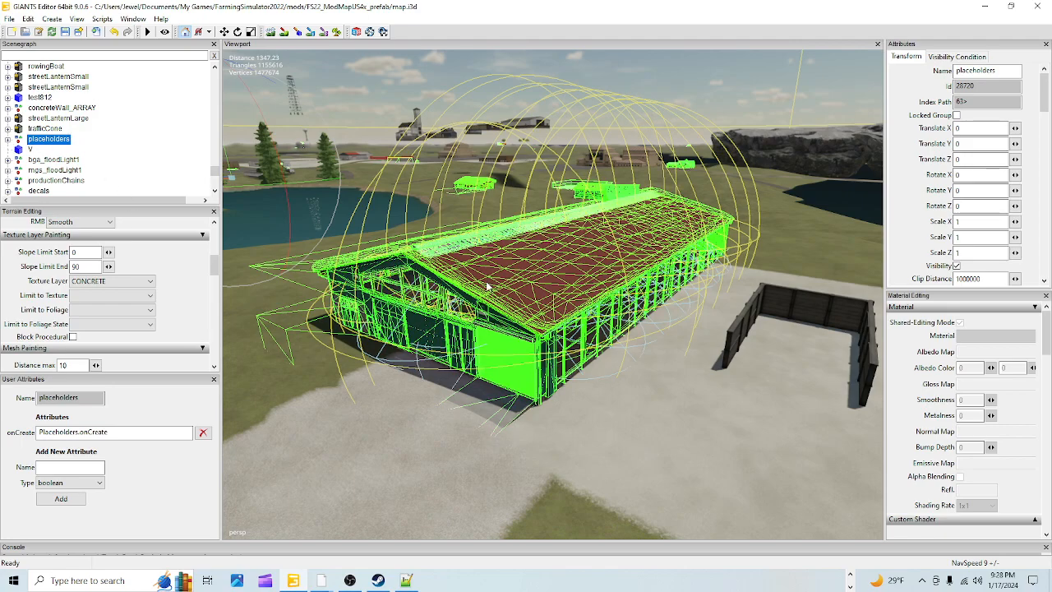
{"action": "left_click", "coordinate": [7, 140]}
{"action": "left_click", "coordinate": [7, 140]}
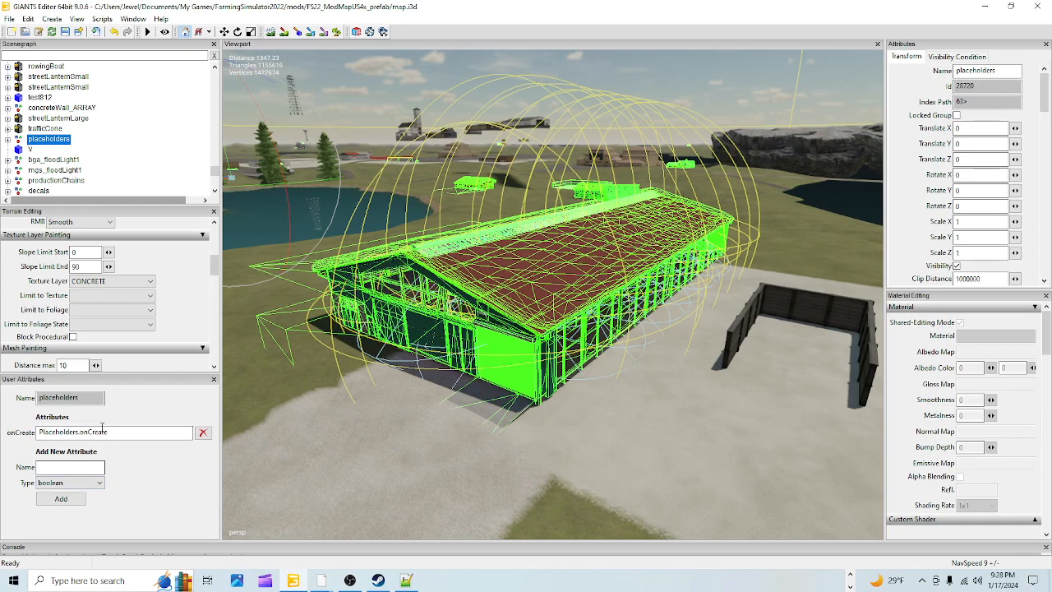
Move the manureHeap transform group from the end of the scenegraph into the placeholders group
{"action": "scroll", "coordinate": [129, 177], "scroll_direction": "down", "scroll_amount": 2}
{"action": "scroll", "coordinate": [129, 177], "scroll_direction": "down", "scroll_amount": 10}
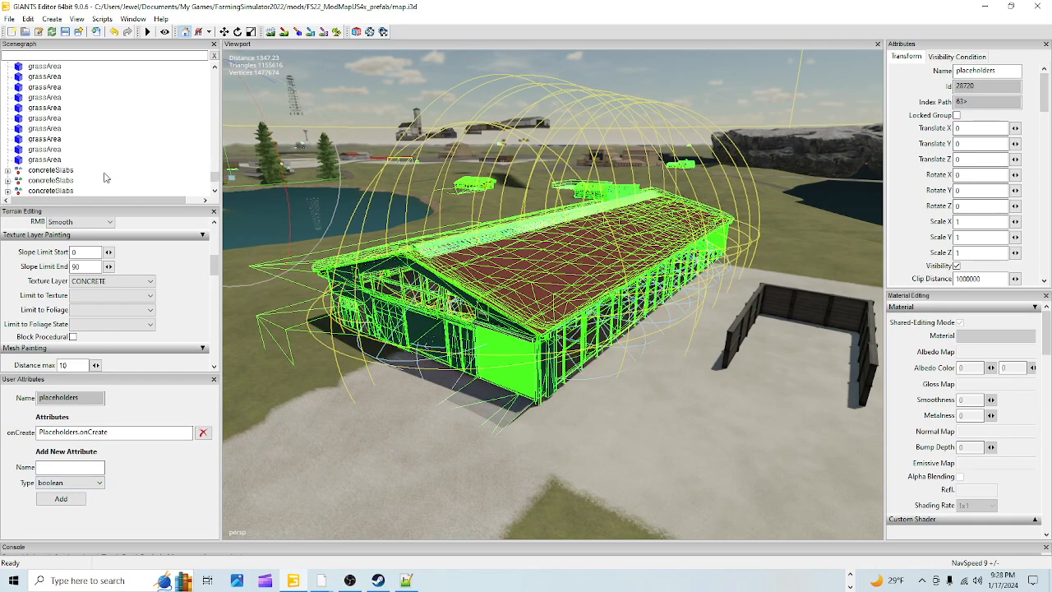
{"action": "left_click", "coordinate": [51, 162]}
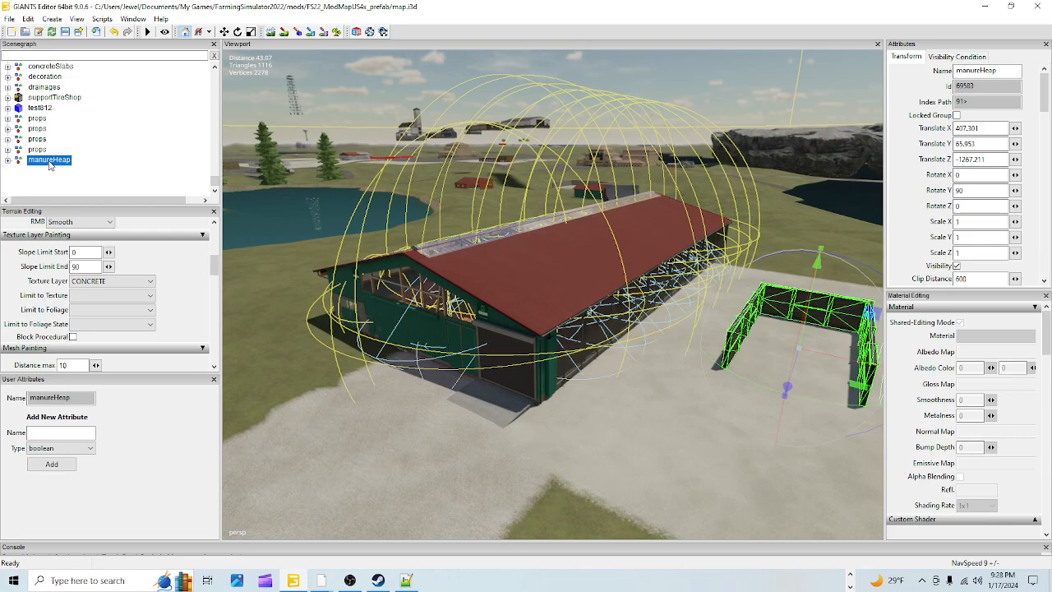
{"action": "mouse_move", "coordinate": [51, 165]}
{"action": "left_mouse_down"}
{"action": "mouse_move", "coordinate": [72, 56]}
{"action": "mouse_move", "coordinate": [64, 162]}
{"action": "left_mouse_up"}
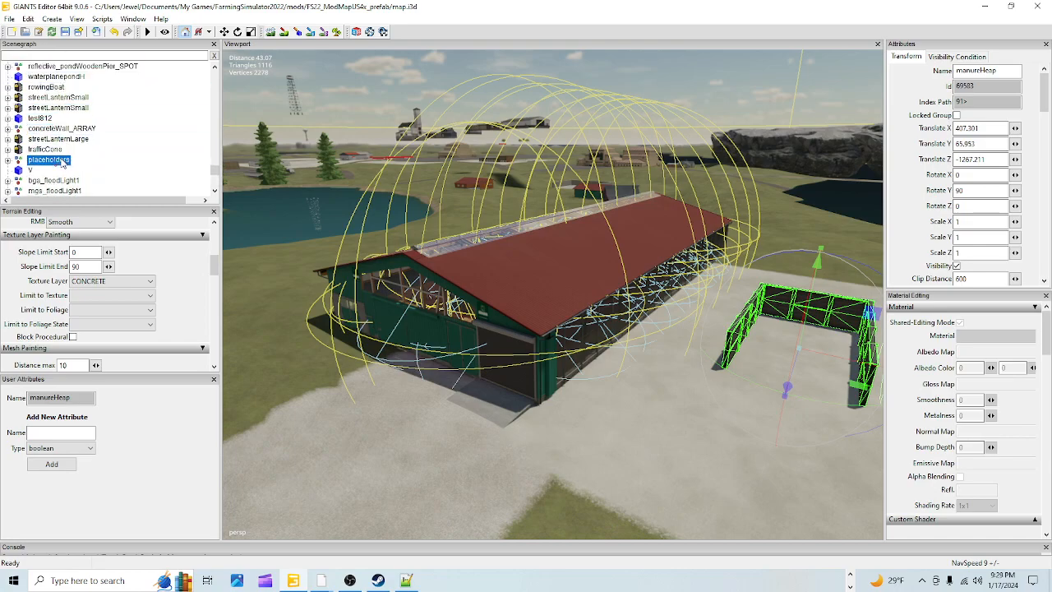
{"action": "left_click_drag", "start_coordinate": [61, 162], "coordinate": [59, 163]}
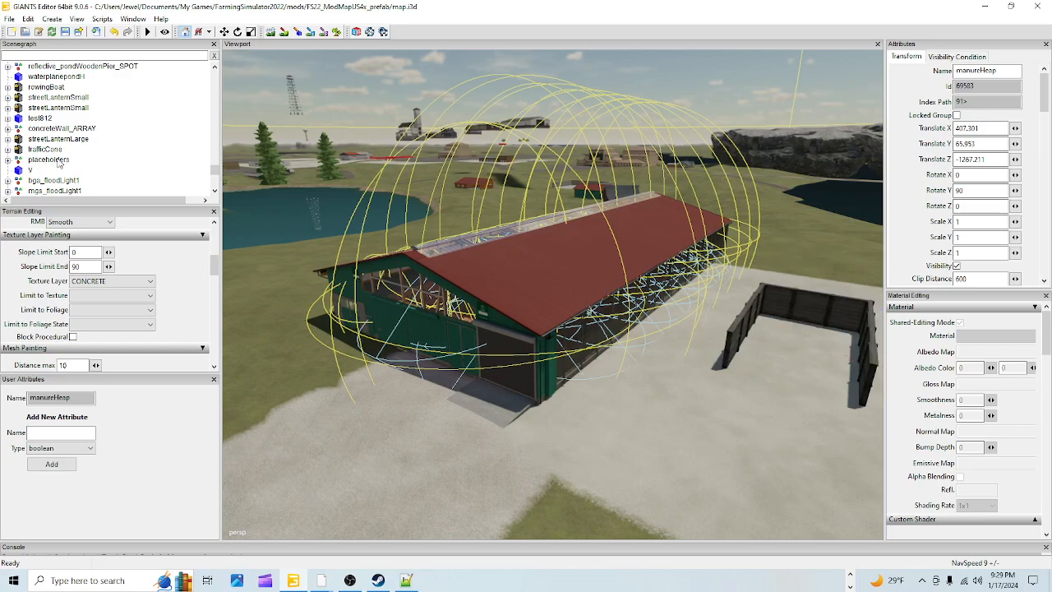
Expand the placeholders group and select manureHeap at its end to check its placement beside the cow barn
{"action": "left_click", "coordinate": [7, 161]}
{"action": "scroll", "coordinate": [45, 172], "scroll_direction": "down", "scroll_amount": 5}
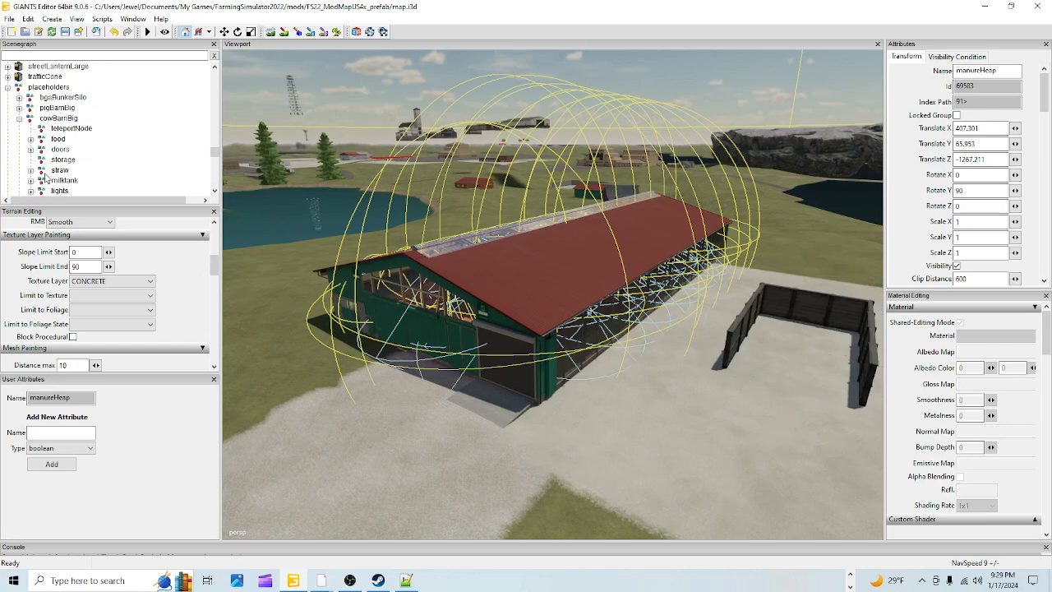
{"action": "scroll", "coordinate": [45, 171], "scroll_direction": "down", "scroll_amount": 3}
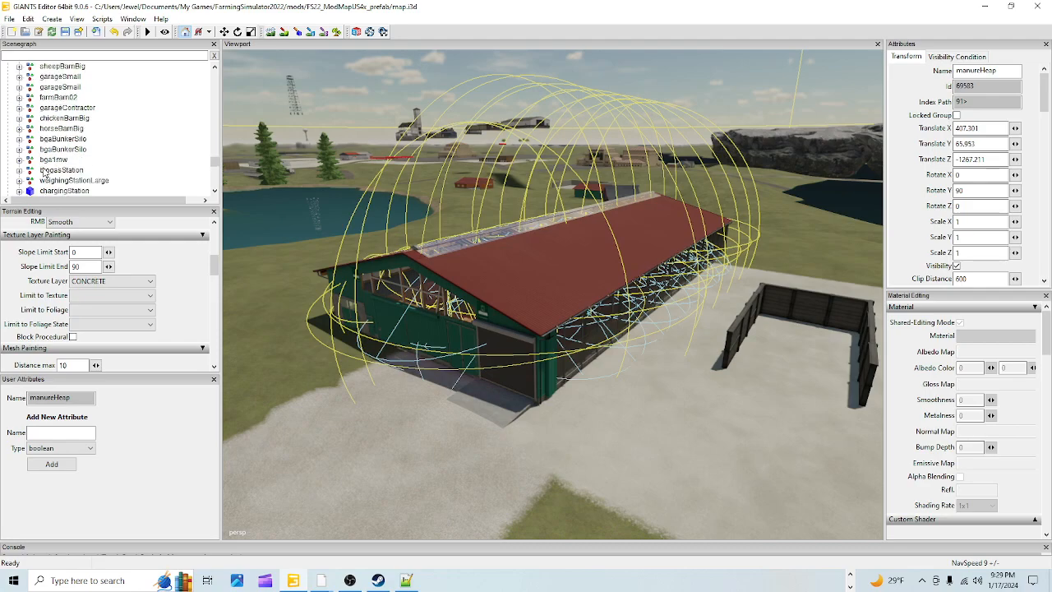
{"action": "scroll", "coordinate": [66, 153], "scroll_direction": "down", "scroll_amount": 5}
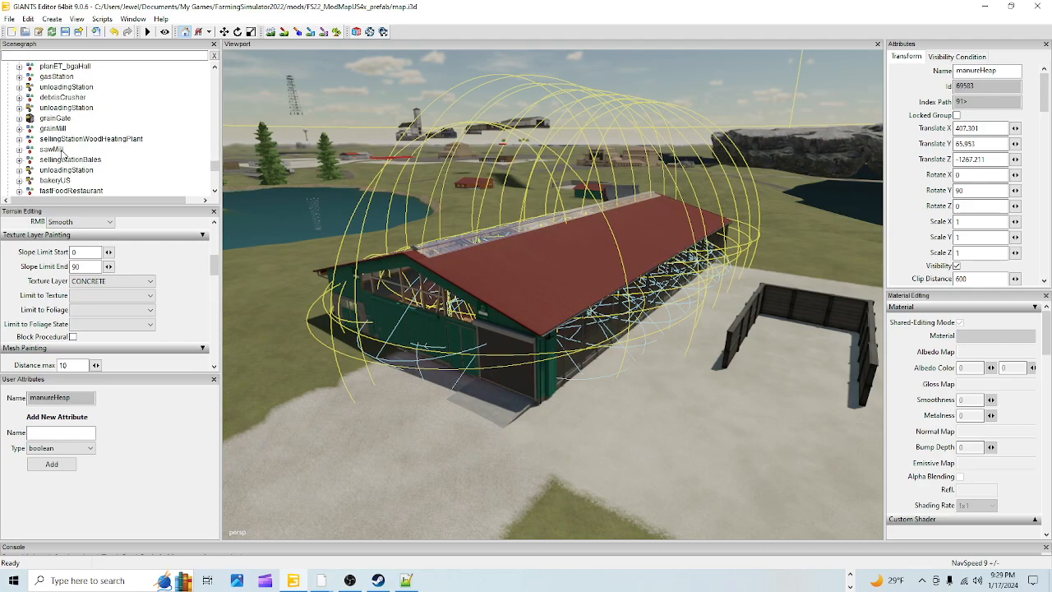
{"action": "scroll", "coordinate": [64, 153], "scroll_direction": "down", "scroll_amount": 2}
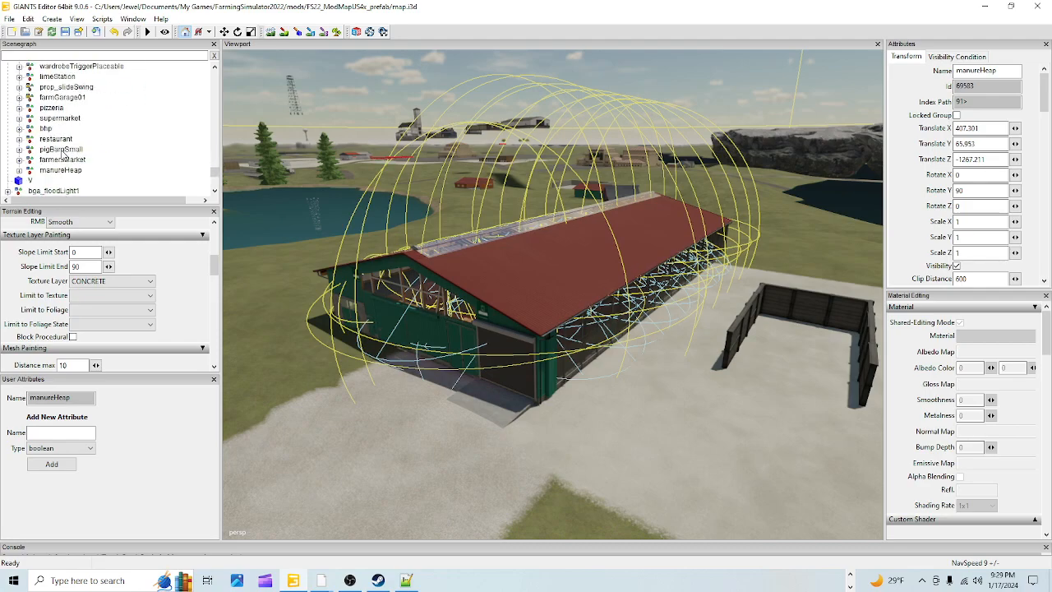
{"action": "left_click", "coordinate": [61, 170]}
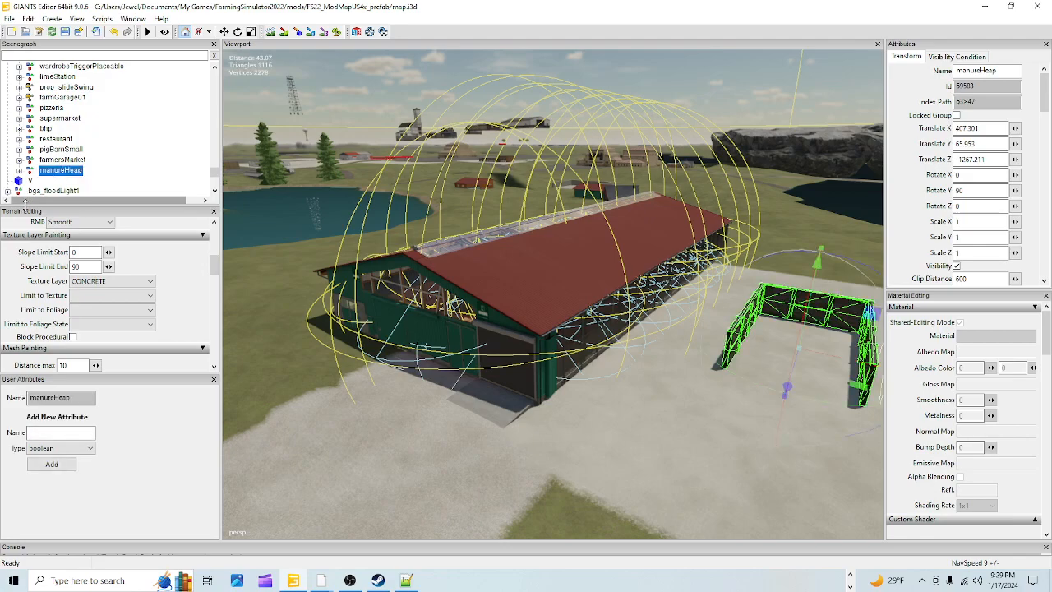
{"action": "left_click_drag", "start_coordinate": [771, 316], "coordinate": [678, 398], "text": "alt"}
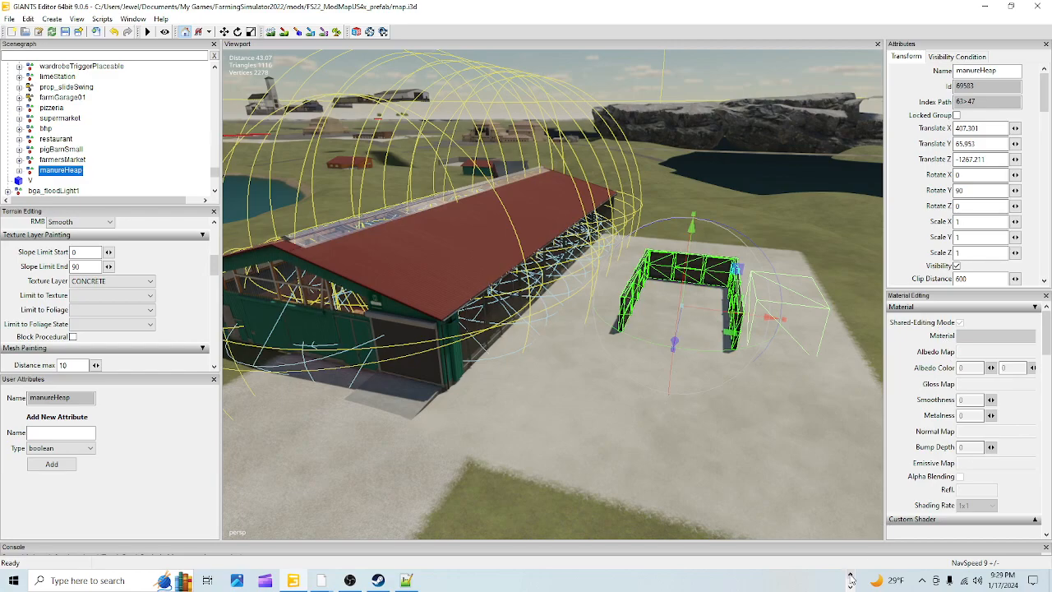
{"action": "left_click", "coordinate": [851, 581]}
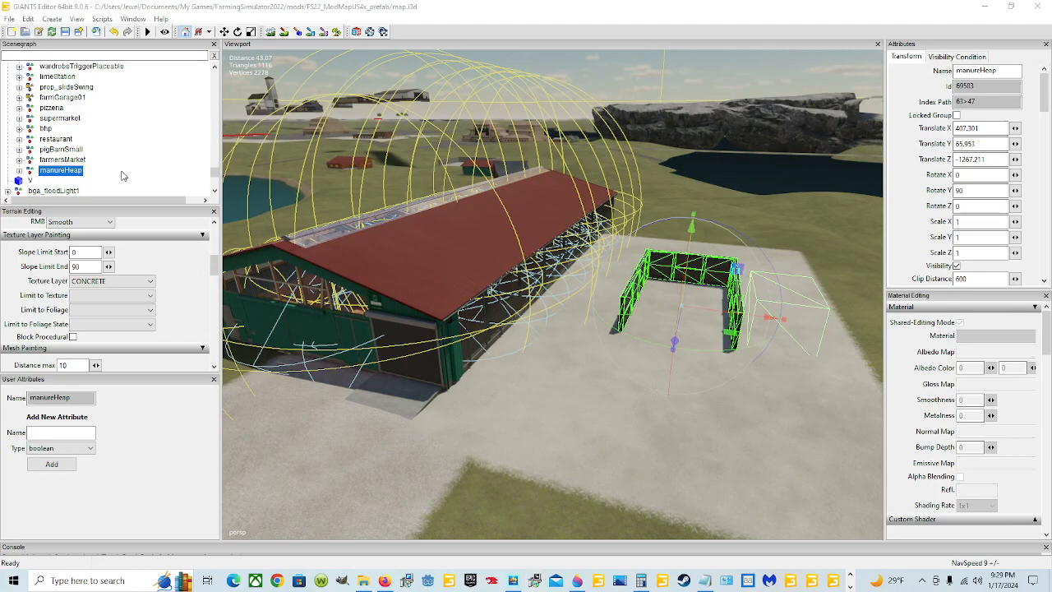
Save the map and look over the manure heap and the concrete area beside the cow barn from several angles
{"action": "left_click", "coordinate": [66, 32]}
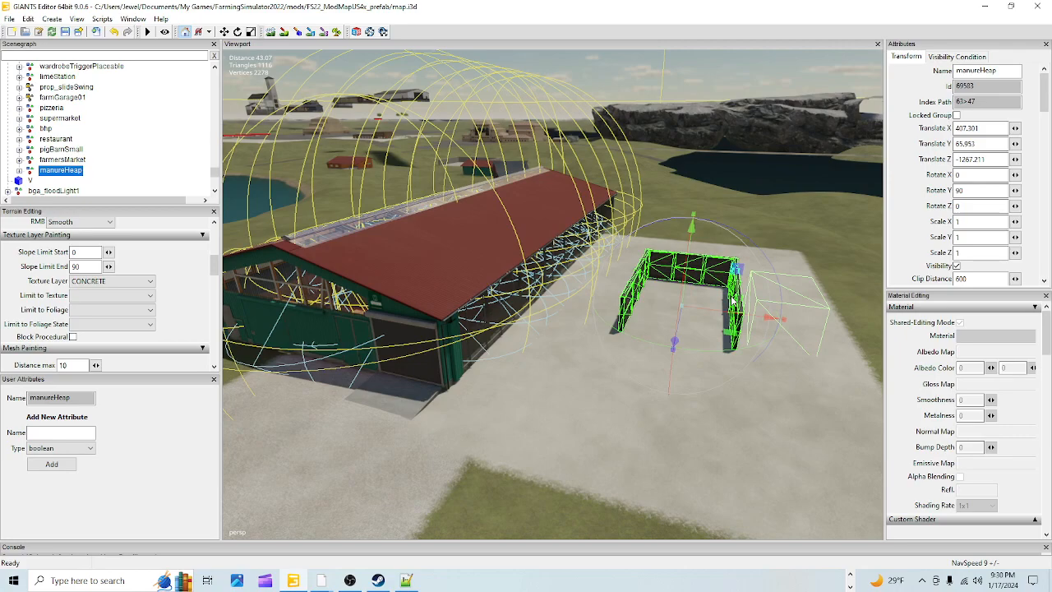
{"action": "left_click_drag", "start_coordinate": [580, 419], "coordinate": [631, 446], "text": "alt"}
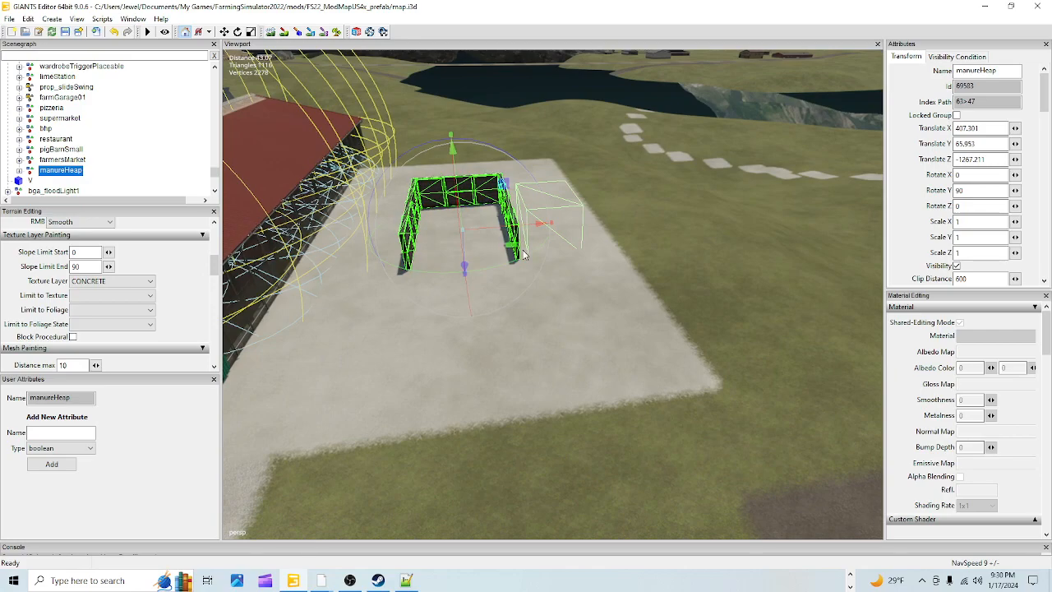
{"action": "left_click_drag", "start_coordinate": [648, 308], "coordinate": [644, 307], "text": "alt"}
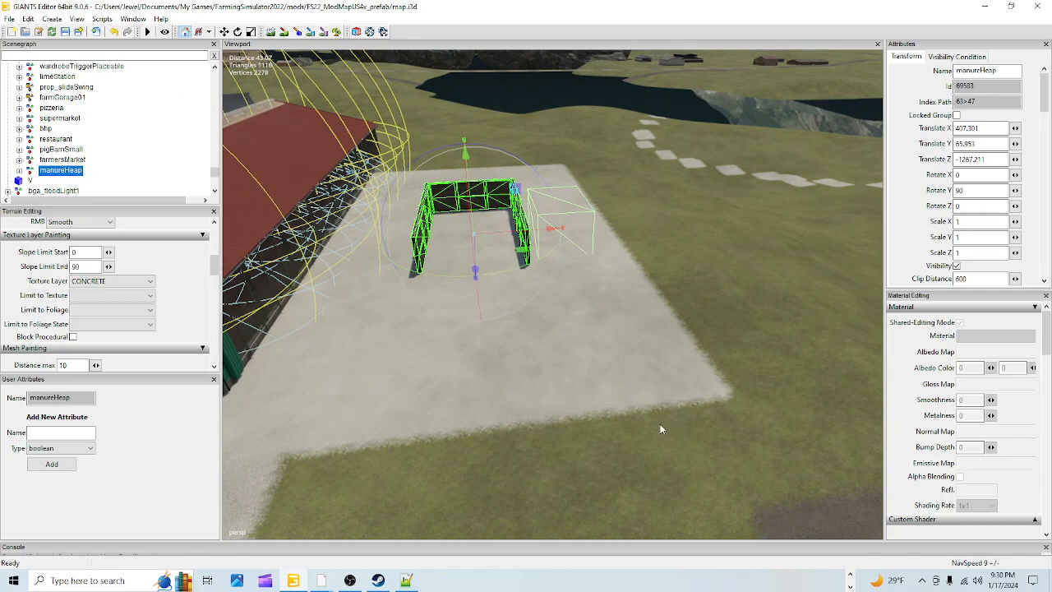
{"action": "left_click_drag", "start_coordinate": [629, 407], "coordinate": [585, 425], "text": "alt"}
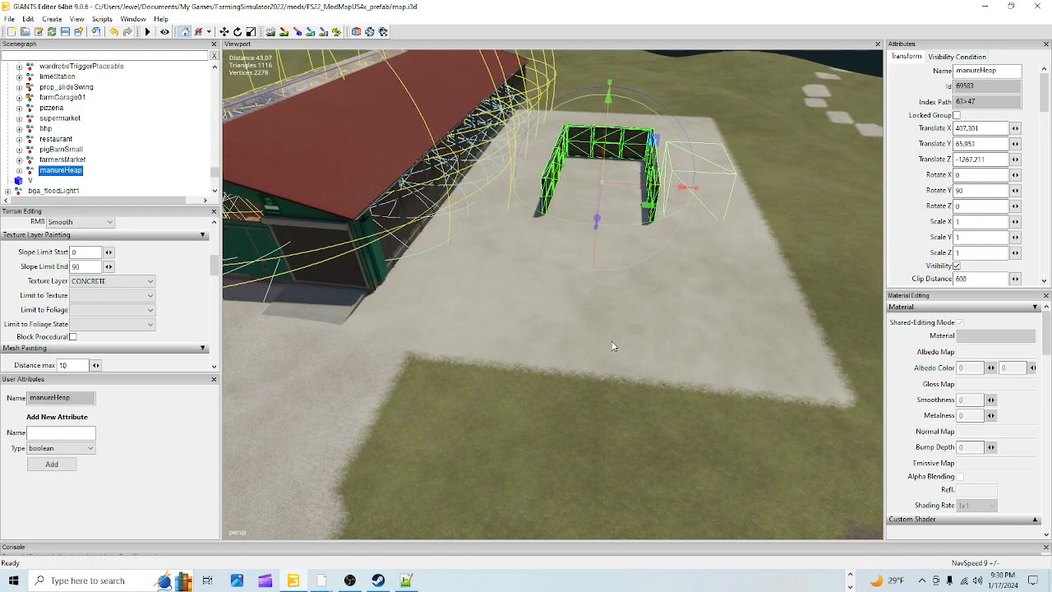
{"action": "left_click_drag", "start_coordinate": [610, 342], "coordinate": [619, 321], "text": "alt"}
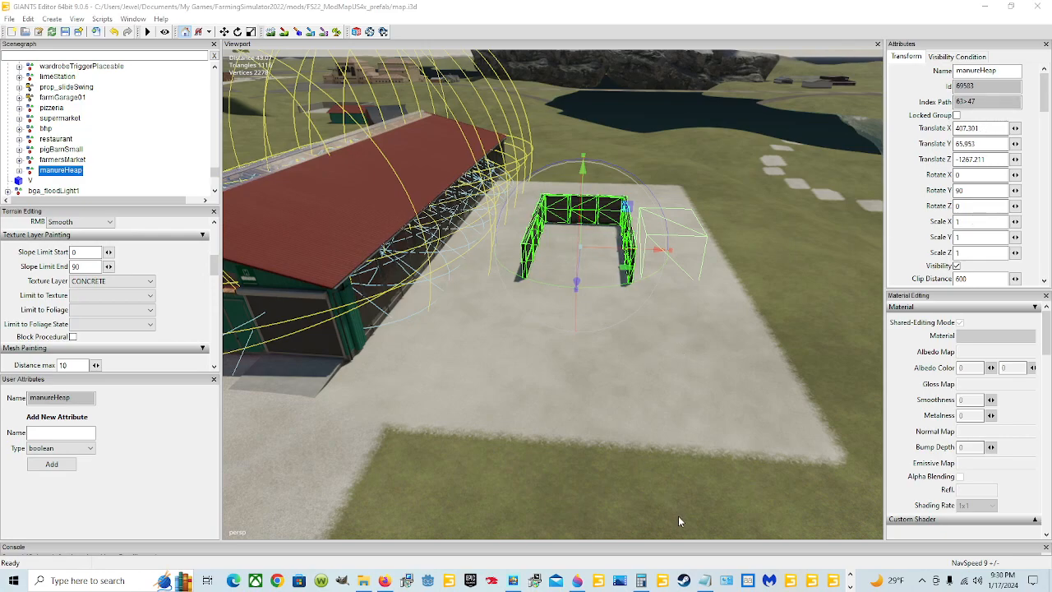
Switch to File Explorer and browse drive D: to the Farming Simulator 22 folder under SteamLibrary, steamapps, common
{"action": "left_click", "coordinate": [363, 580]}
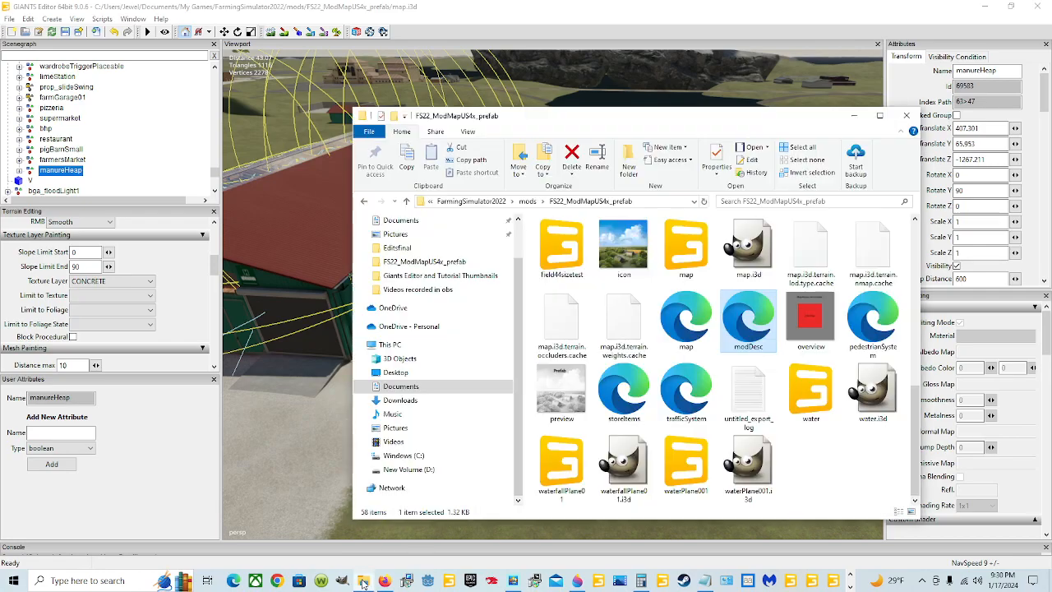
{"action": "left_click", "coordinate": [466, 468]}
{"action": "scroll", "coordinate": [667, 368], "scroll_direction": "down", "scroll_amount": 2}
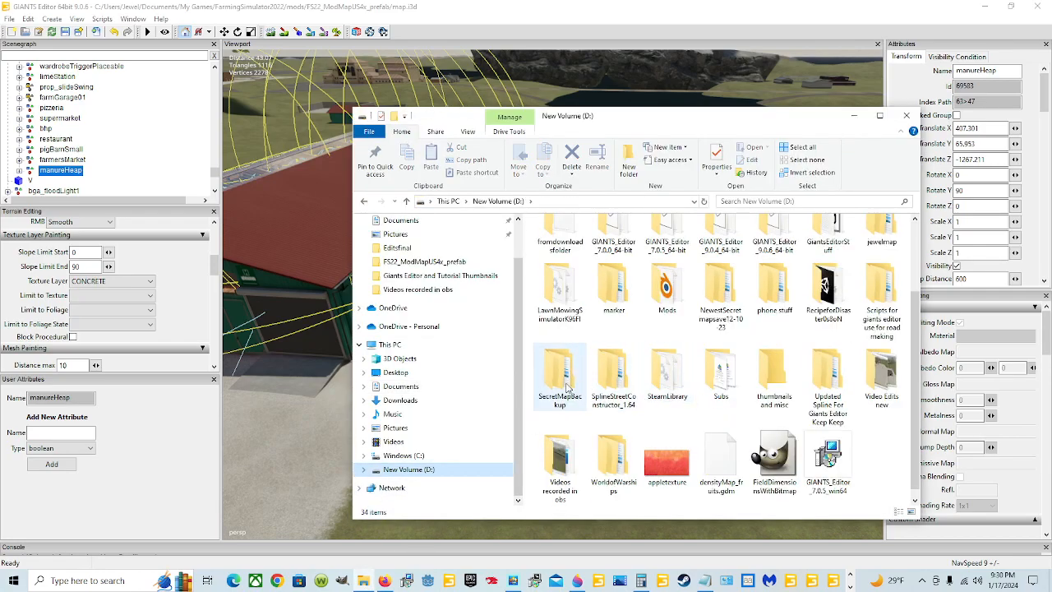
{"action": "double_click", "coordinate": [667, 374]}
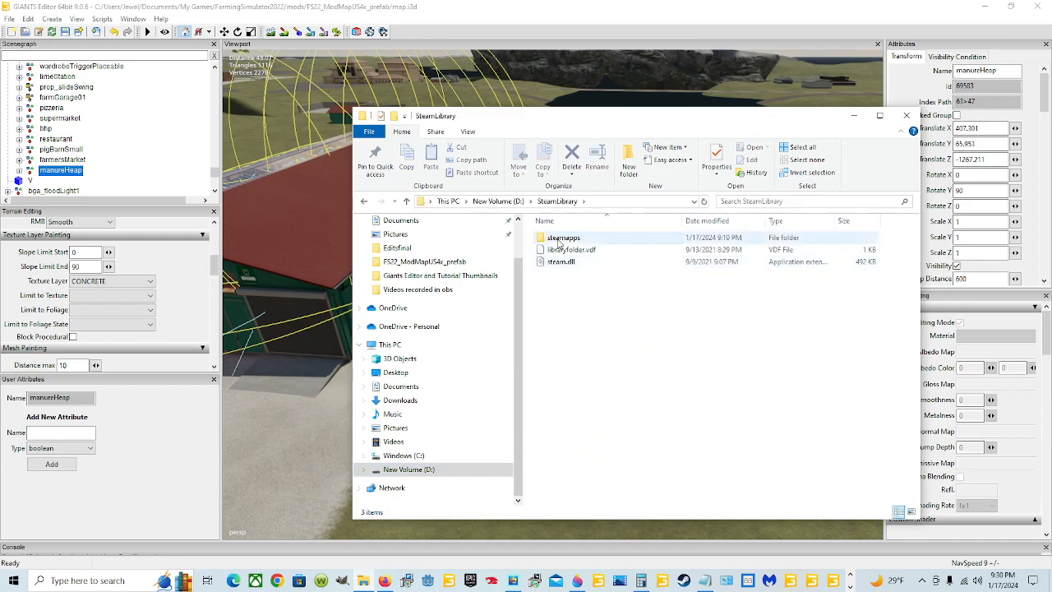
{"action": "double_click", "coordinate": [566, 239]}
{"action": "double_click", "coordinate": [573, 240]}
{"action": "left_click", "coordinate": [600, 322]}
{"action": "double_click", "coordinate": [600, 322]}
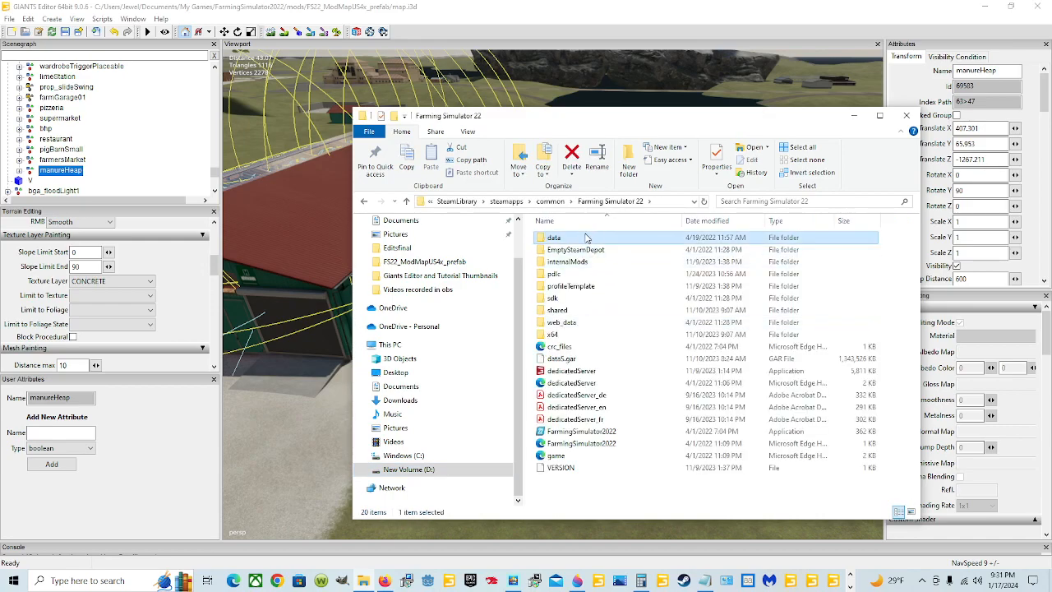
Go through the game's data, placeables and lizard folders to the manureHeap folder
{"action": "double_click", "coordinate": [589, 238]}
{"action": "double_click", "coordinate": [563, 334]}
{"action": "left_click", "coordinate": [570, 287]}
{"action": "double_click", "coordinate": [572, 287]}
{"action": "left_click", "coordinate": [575, 308]}
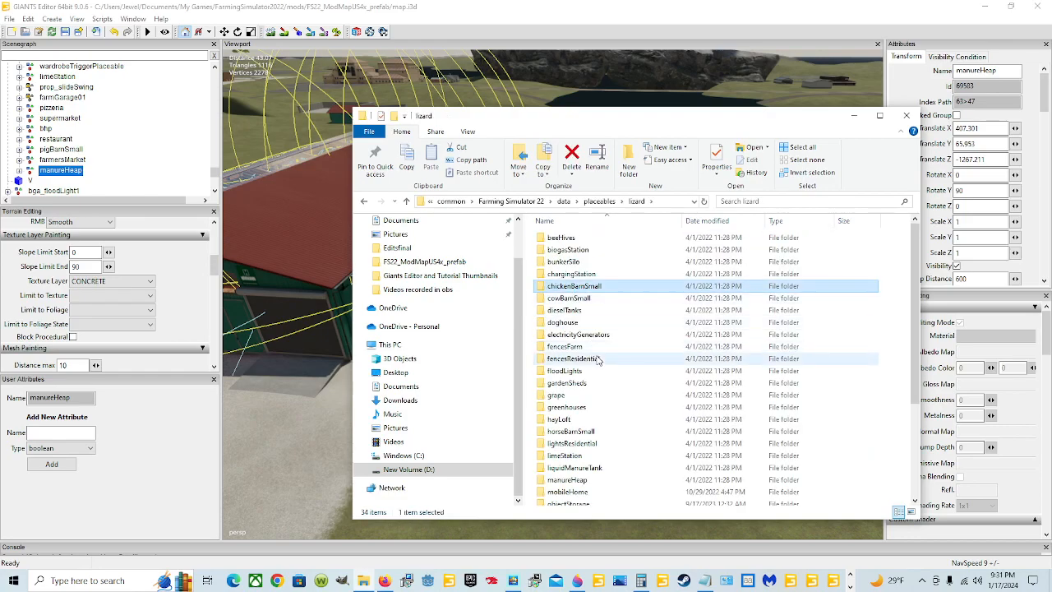
{"action": "scroll", "coordinate": [586, 370], "scroll_direction": "down", "scroll_amount": 4}
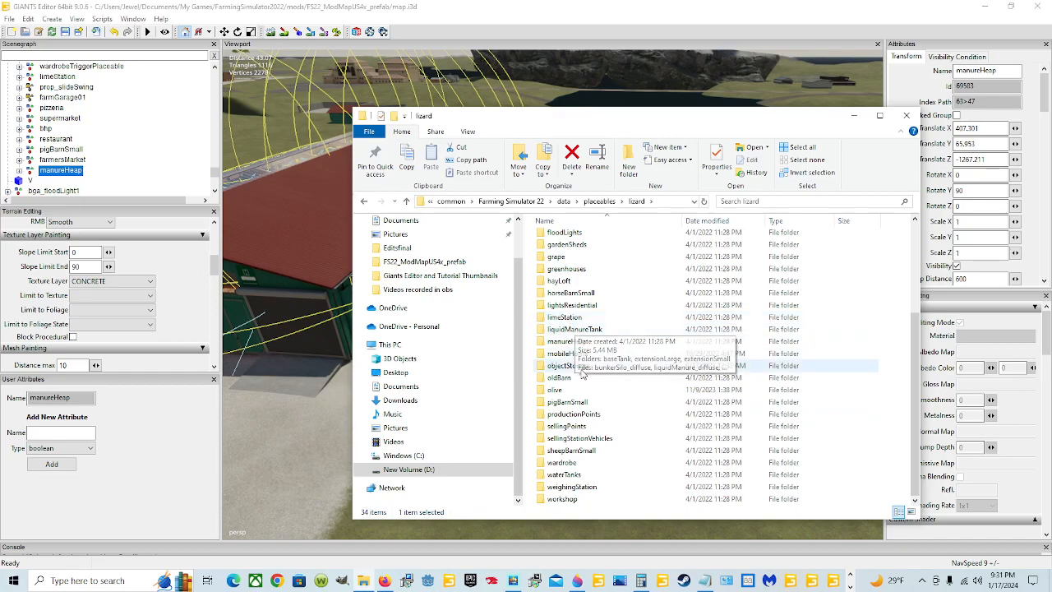
{"action": "double_click", "coordinate": [569, 342]}
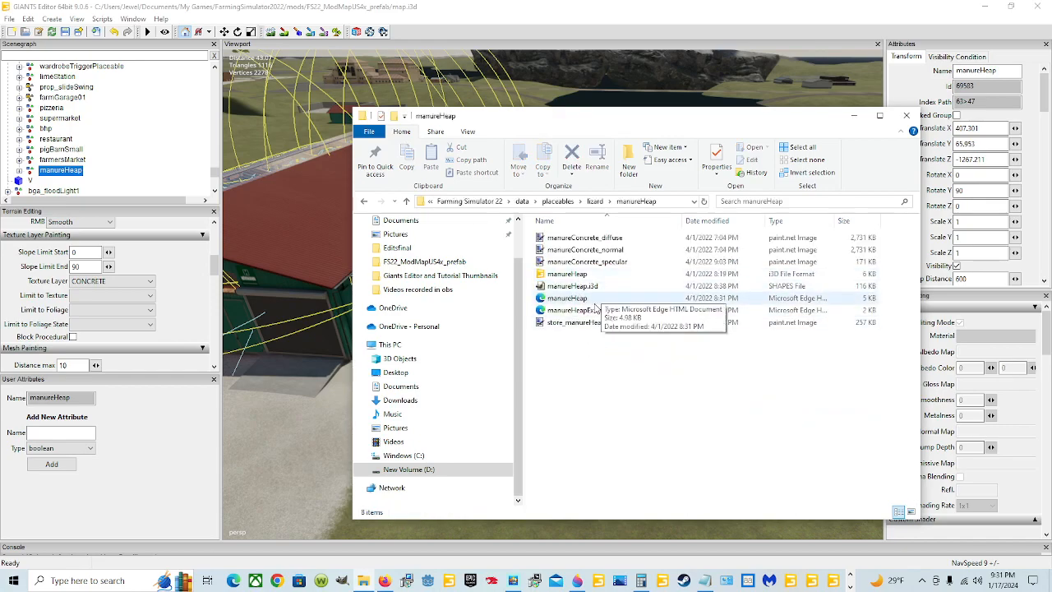
Open the manureHeap XML file in Notepad++ and examine its store data, base filename, manure heap settings and i3dMappings
{"action": "left_click", "coordinate": [599, 300]}
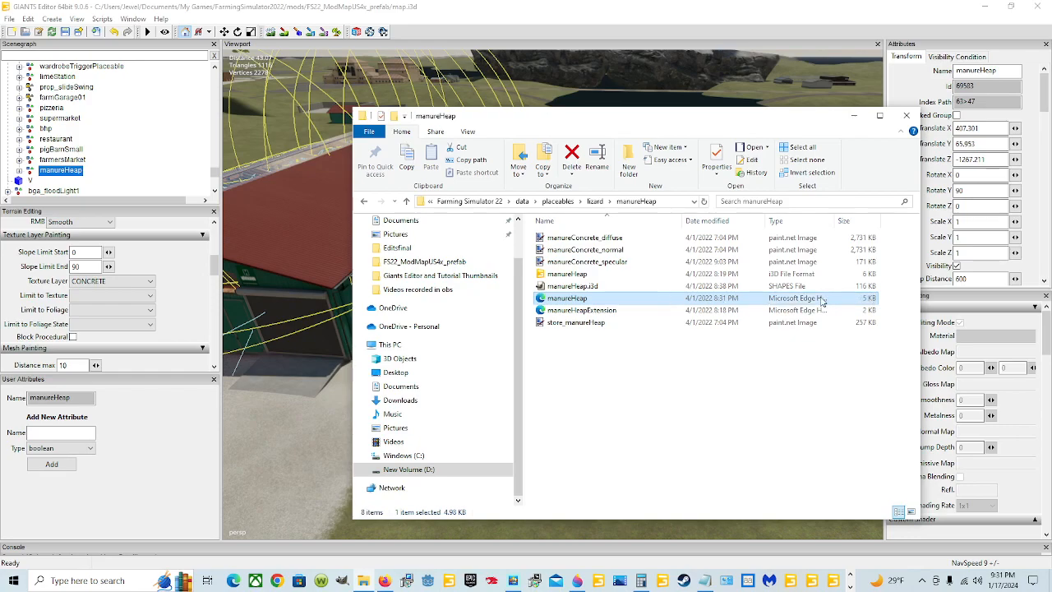
{"action": "right_click", "coordinate": [649, 305]}
{"action": "left_click", "coordinate": [682, 346]}
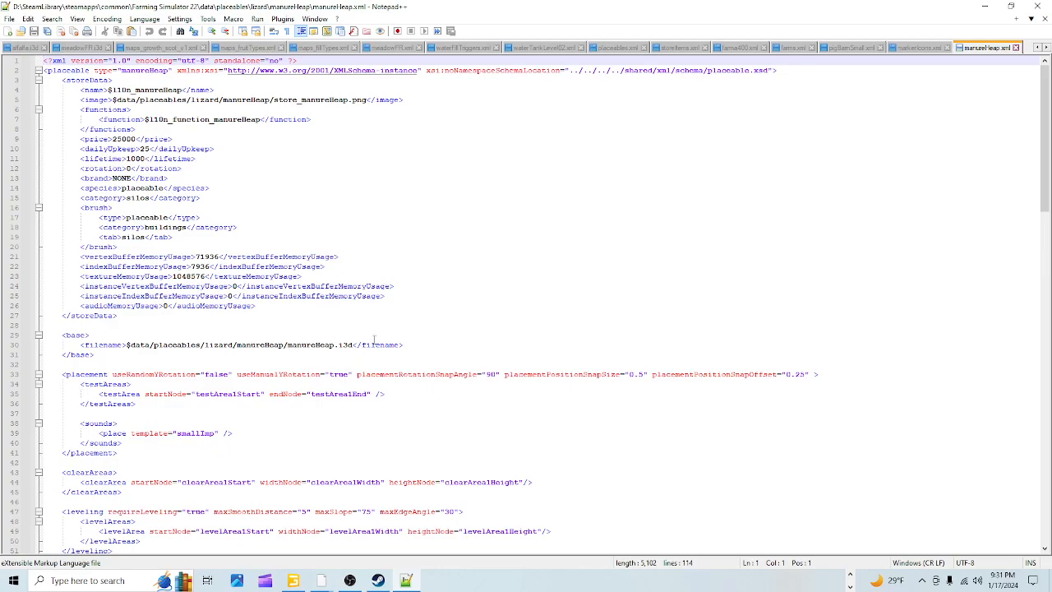
{"action": "scroll", "coordinate": [374, 345], "scroll_direction": "down", "scroll_amount": 18}
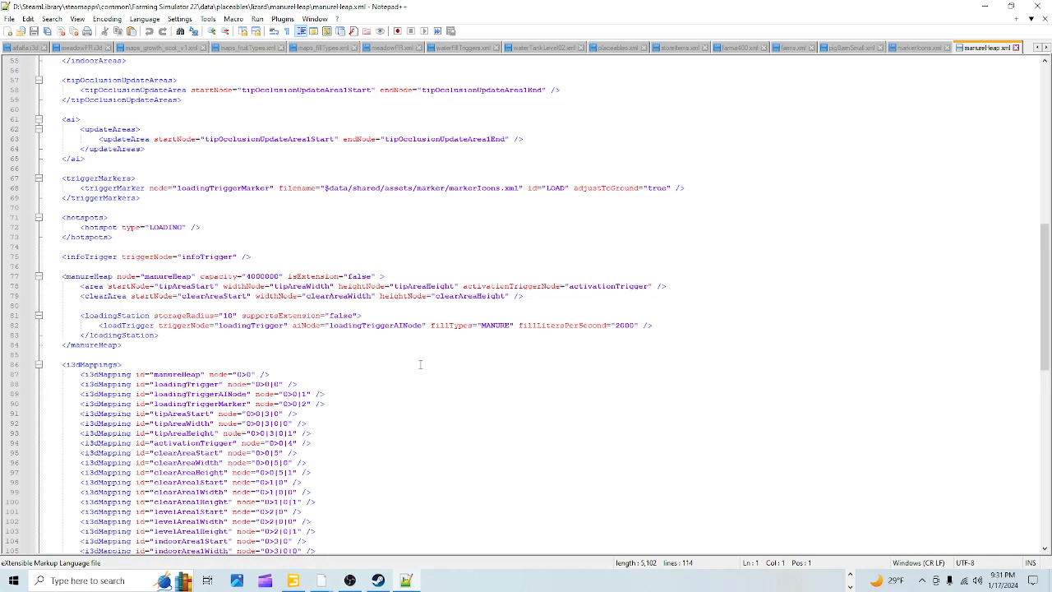
{"action": "scroll", "coordinate": [292, 379], "scroll_direction": "up", "scroll_amount": 3}
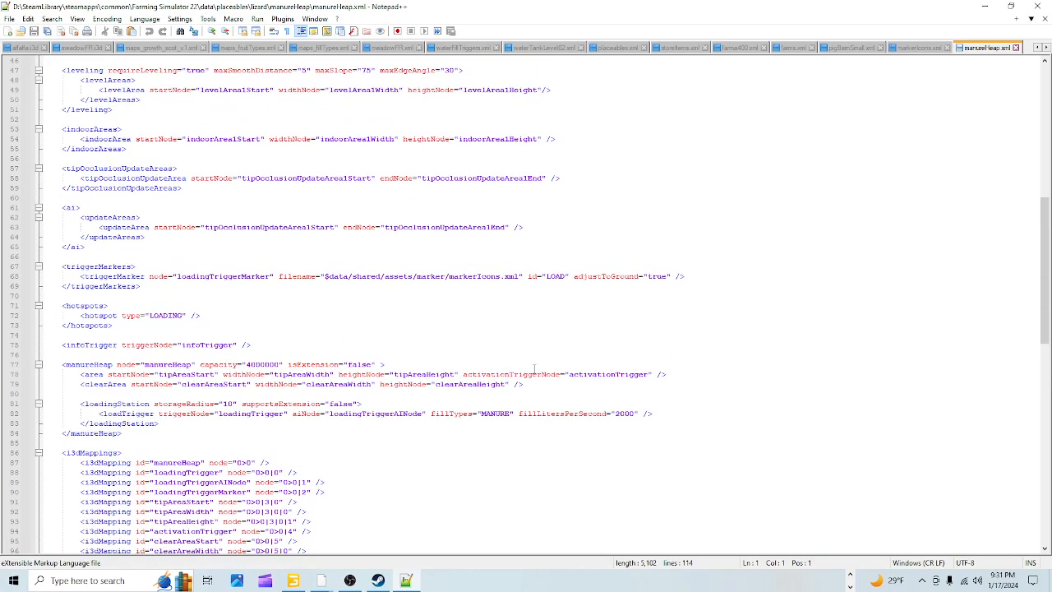
{"action": "scroll", "coordinate": [495, 403], "scroll_direction": "up", "scroll_amount": 7}
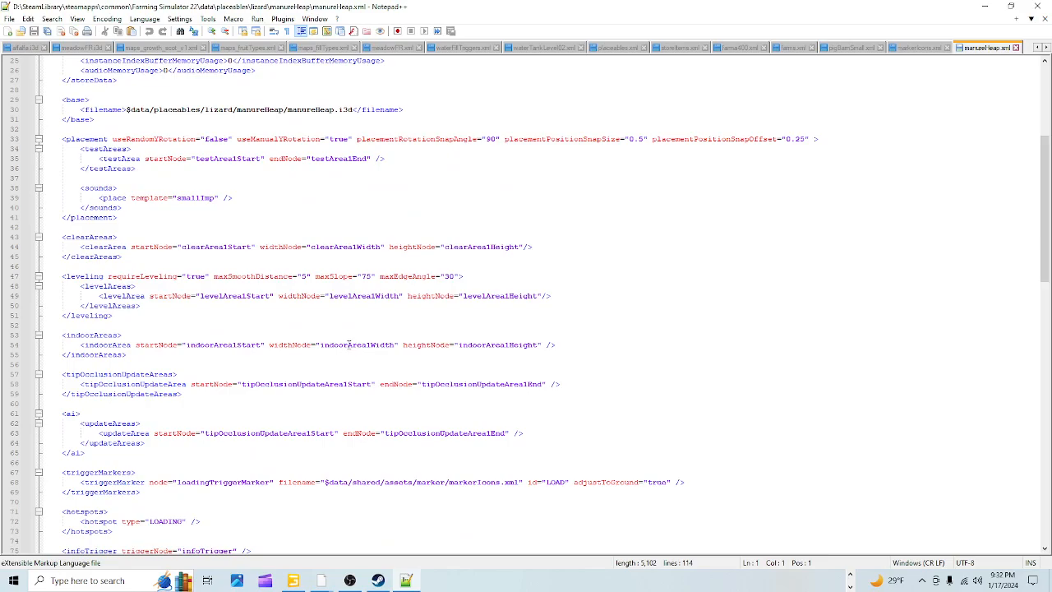
{"action": "scroll", "coordinate": [351, 345], "scroll_direction": "down", "scroll_amount": 20}
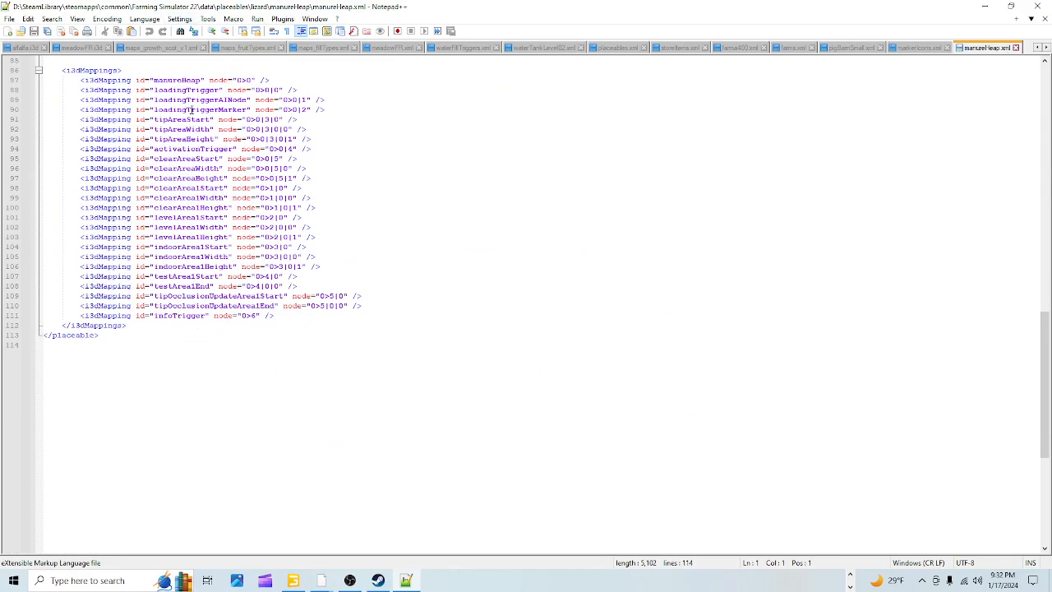
{"action": "scroll", "coordinate": [469, 339], "scroll_direction": "up", "scroll_amount": 20}
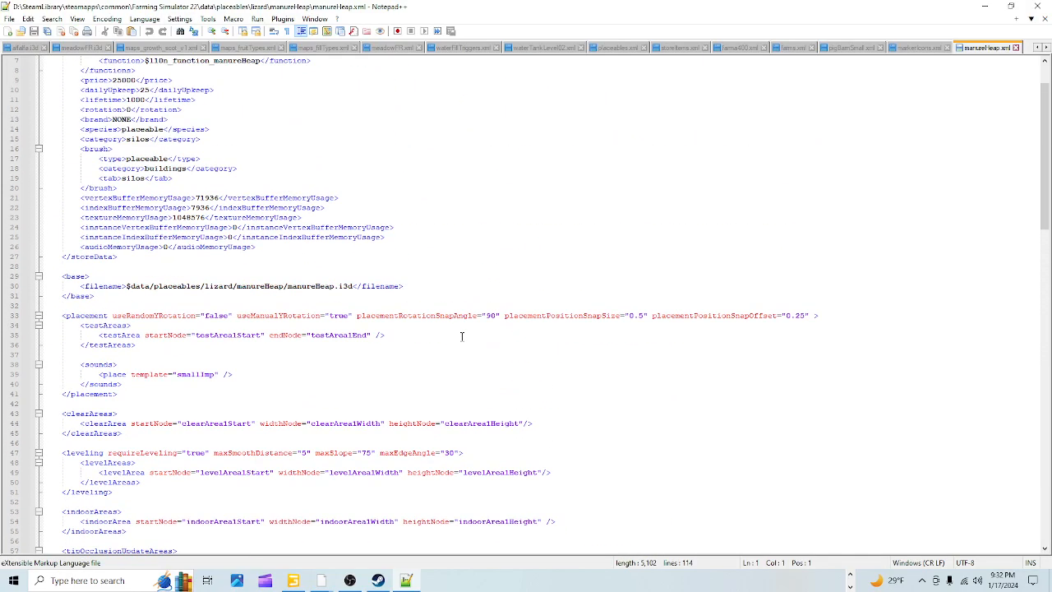
{"action": "scroll", "coordinate": [461, 337], "scroll_direction": "up", "scroll_amount": 2}
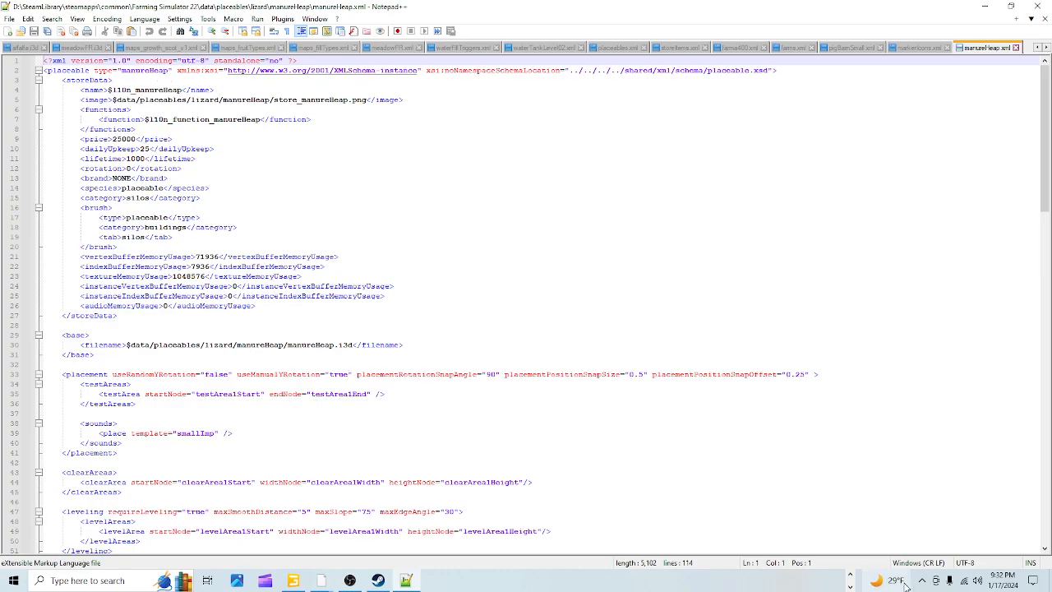
Bring the manureHeap folder up over the code and compare its i3D and XML files with the base filename path
{"action": "left_click", "coordinate": [850, 573]}
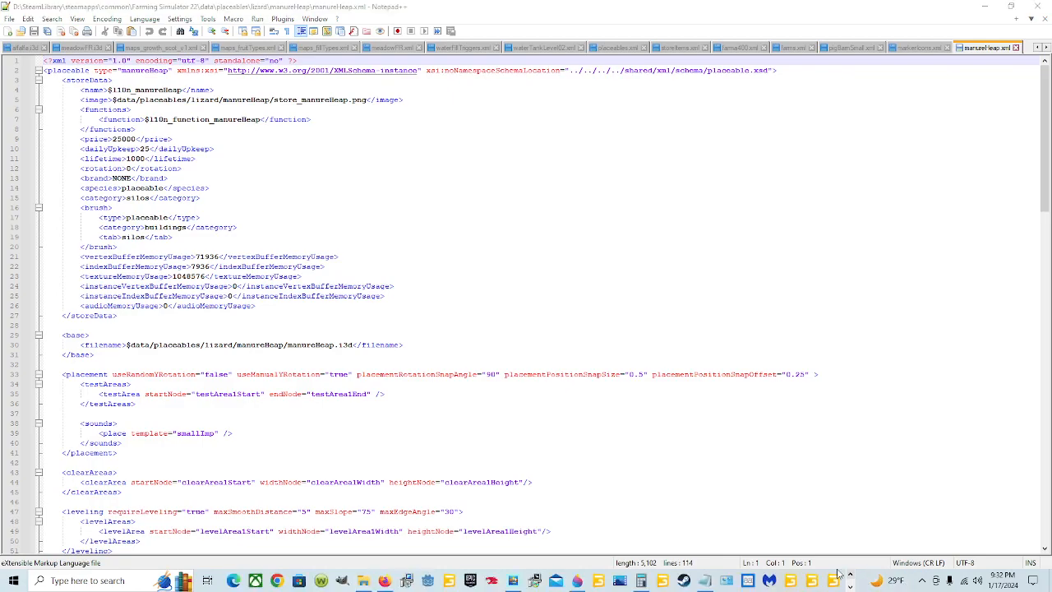
{"action": "left_click", "coordinate": [364, 580]}
{"action": "left_click_drag", "start_coordinate": [660, 122], "coordinate": [378, 366]}
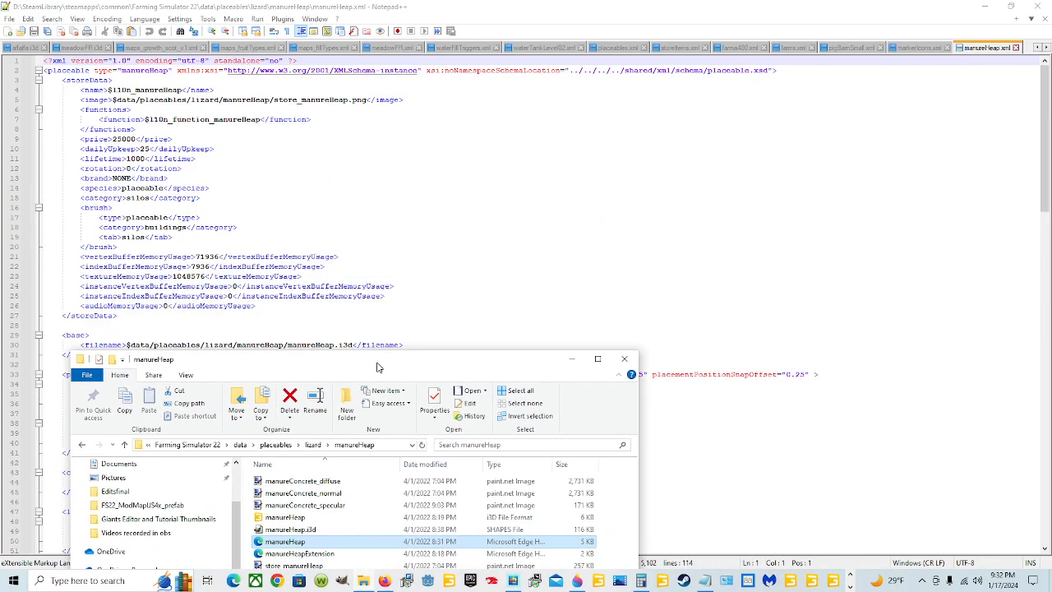
{"action": "left_click_drag", "start_coordinate": [377, 367], "coordinate": [718, 141]}
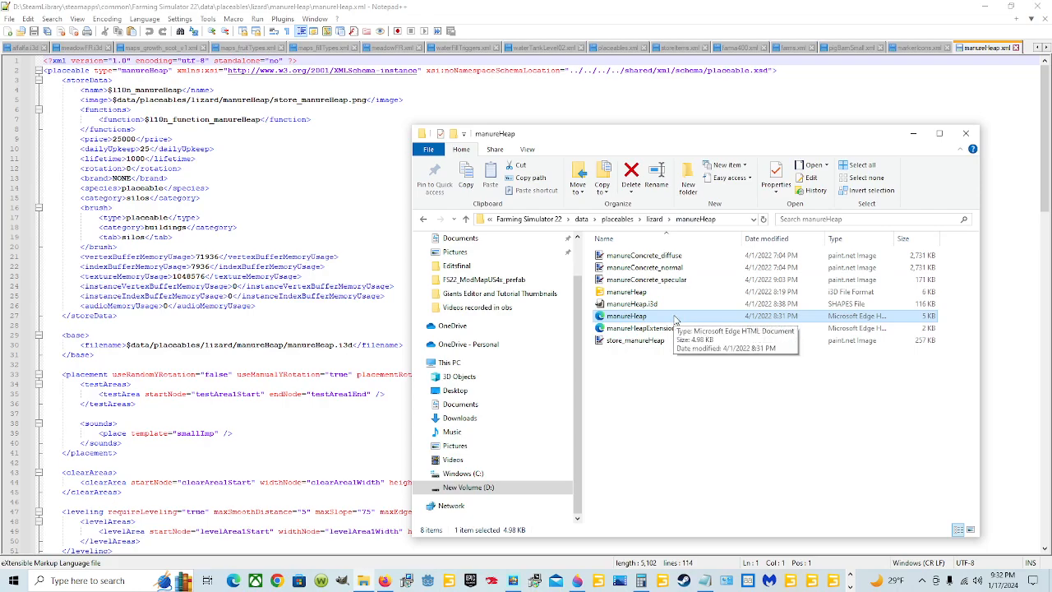
{"action": "left_click", "coordinate": [651, 295]}
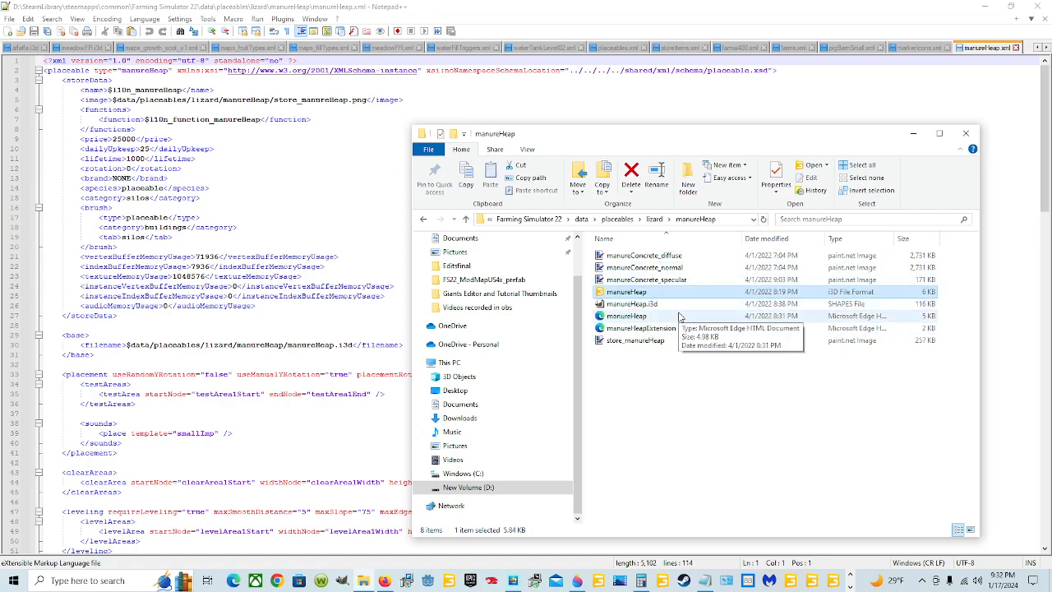
{"action": "left_click", "coordinate": [628, 315]}
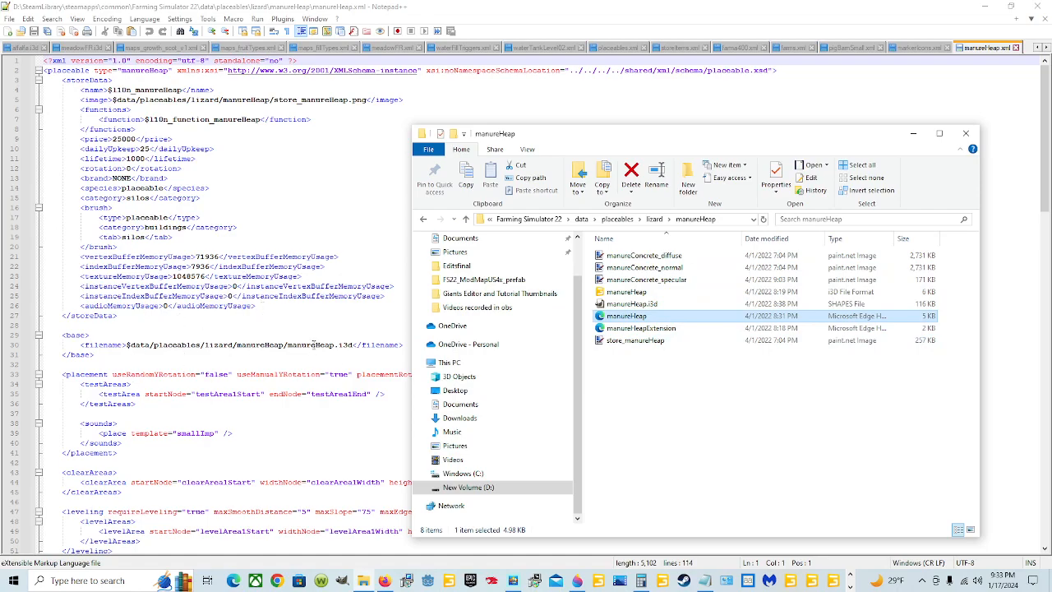
{"action": "left_click", "coordinate": [640, 293]}
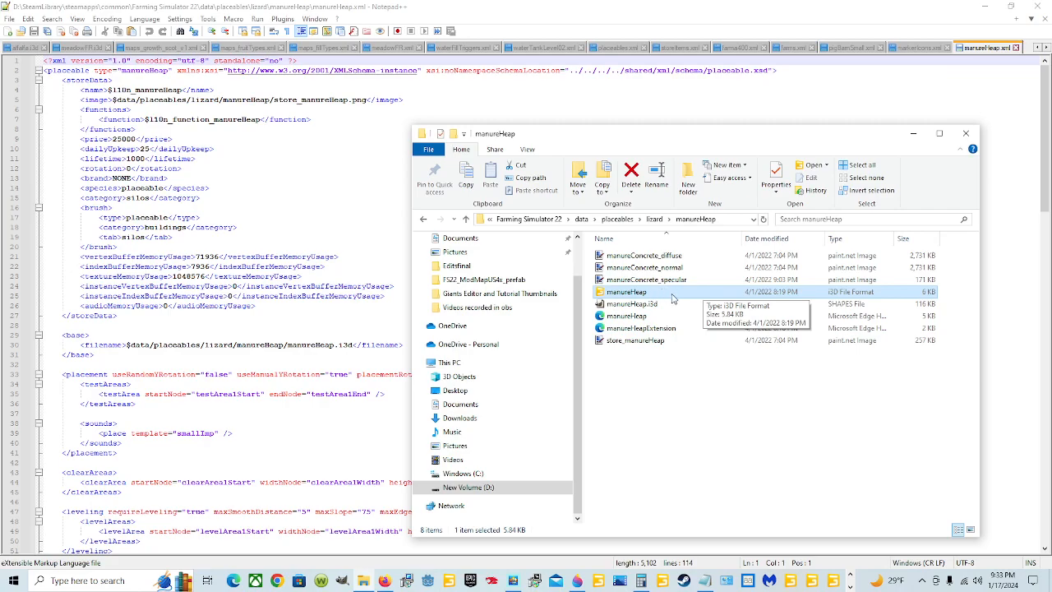
Put the folder away, save modDesc.xml in Notepad++ and return to GIANTS Editor
{"action": "left_click", "coordinate": [914, 137]}
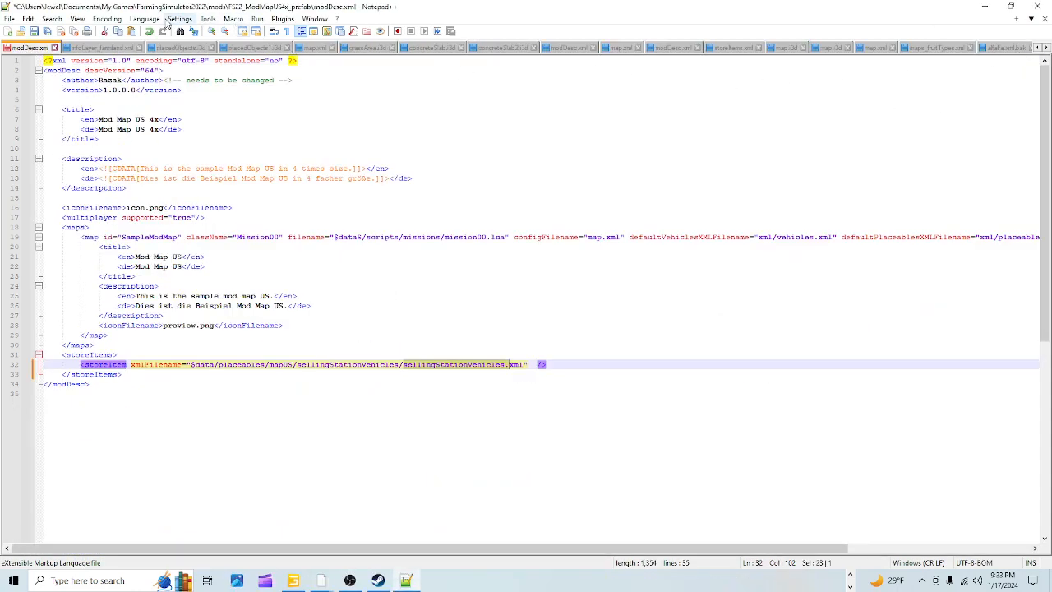
{"action": "left_click", "coordinate": [33, 31]}
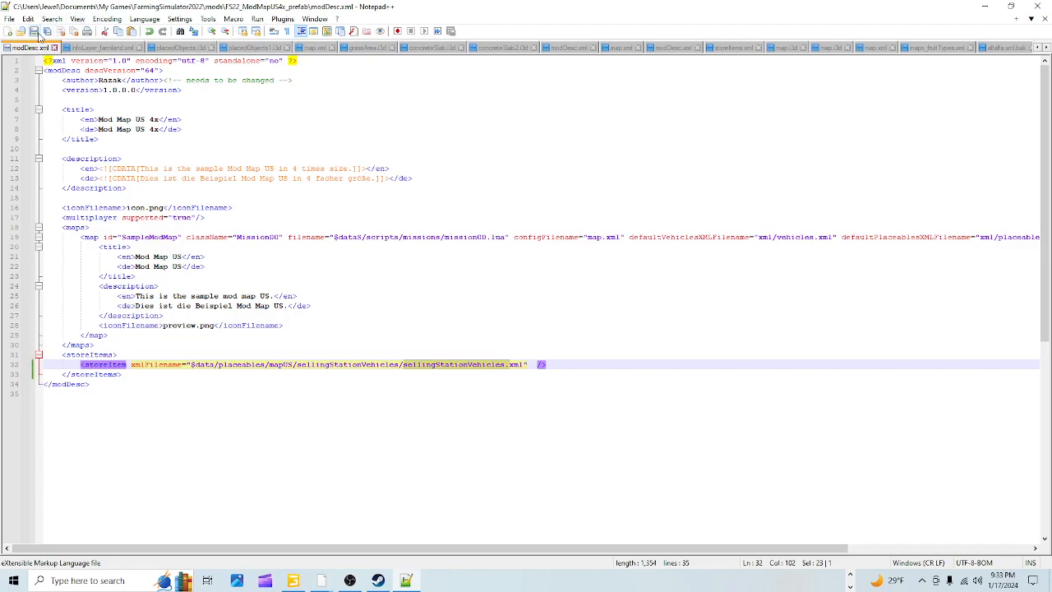
{"action": "left_click", "coordinate": [985, 6]}
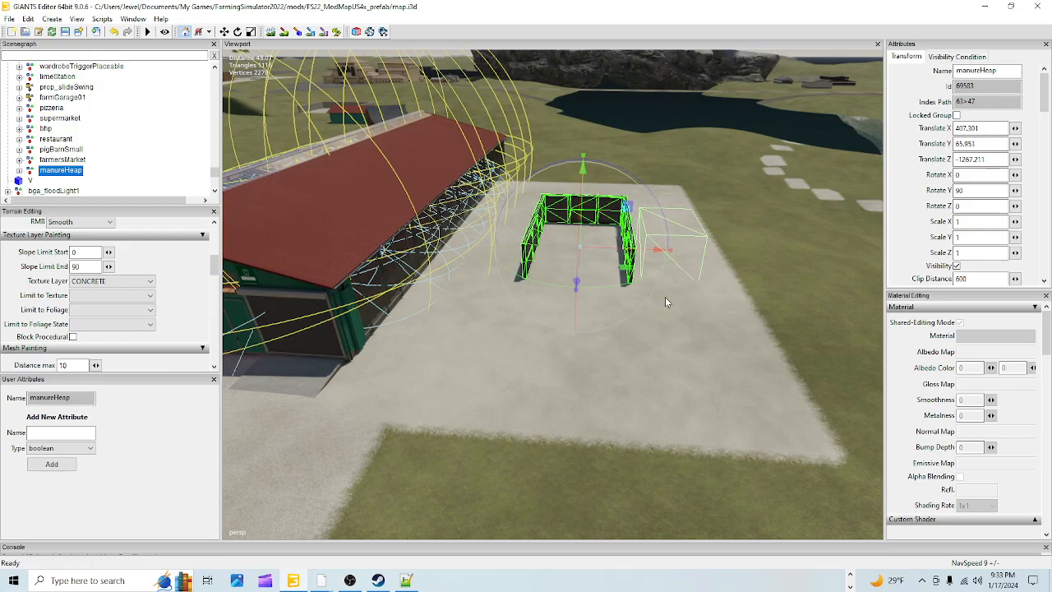
Select careerStartPoint in the scenegraph and place it on the ground in front of the manure heap, at about X 433, Z -1263
{"action": "mouse_move", "coordinate": [712, 339]}
{"action": "left_mouse_down", "text": "alt"}
{"action": "mouse_move", "coordinate": [641, 365]}
{"action": "mouse_move", "coordinate": [712, 333]}
{"action": "left_mouse_up", "text": "alt"}
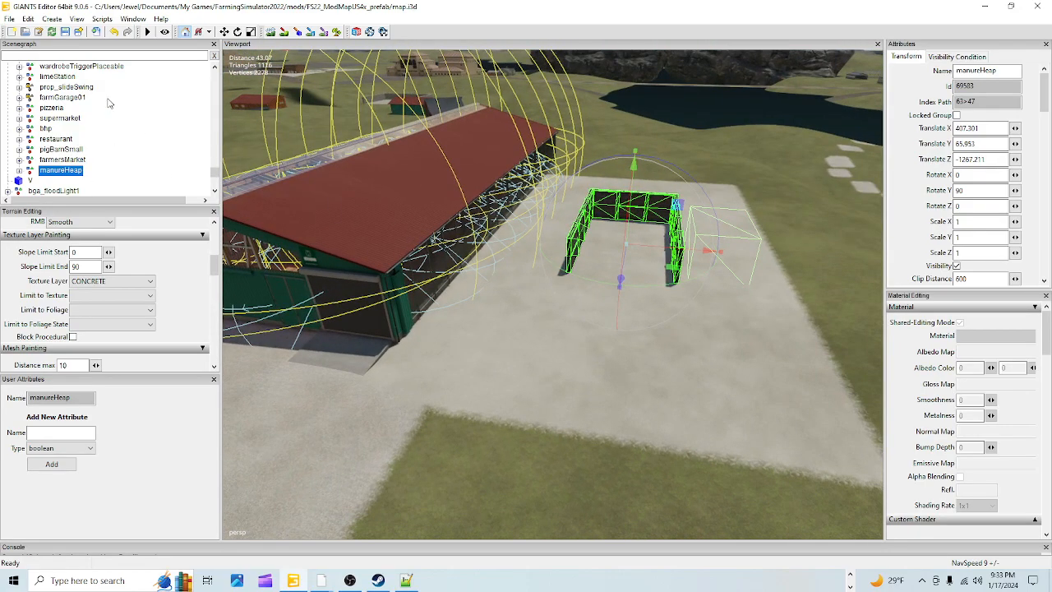
{"action": "scroll", "coordinate": [137, 100], "scroll_direction": "up", "scroll_amount": 10}
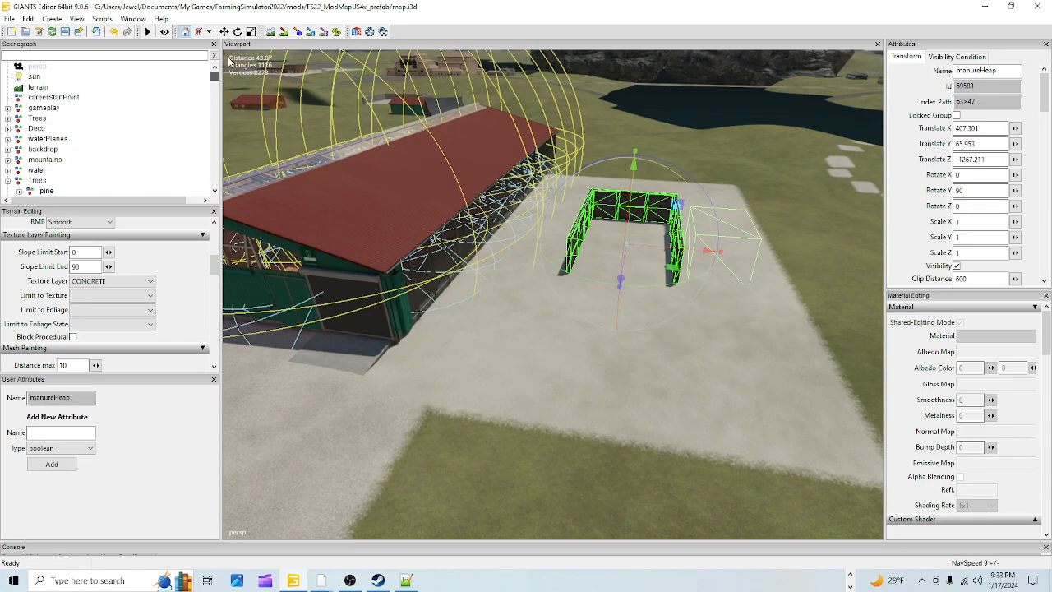
{"action": "left_click", "coordinate": [72, 100]}
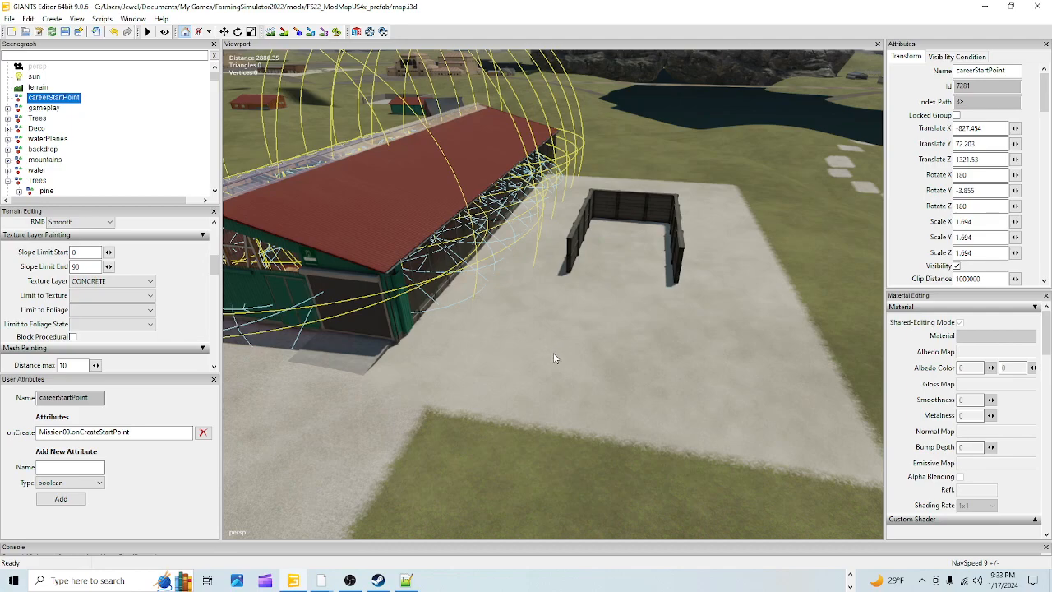
{"action": "key", "text": "ctrl+b"}
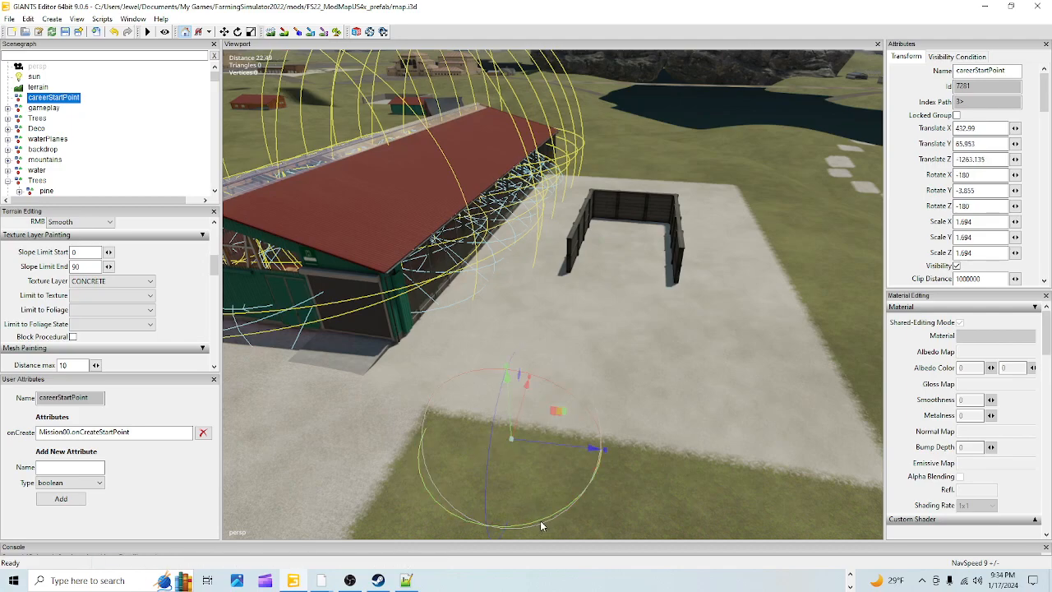
Rotate careerStartPoint around its Y axis to about -70 degrees and save the map
{"action": "left_click_drag", "start_coordinate": [543, 524], "coordinate": [605, 441]}
{"action": "left_click_drag", "start_coordinate": [688, 329], "coordinate": [645, 342], "text": "alt"}
{"action": "scroll", "coordinate": [646, 342], "scroll_direction": "down", "scroll_amount": 1}
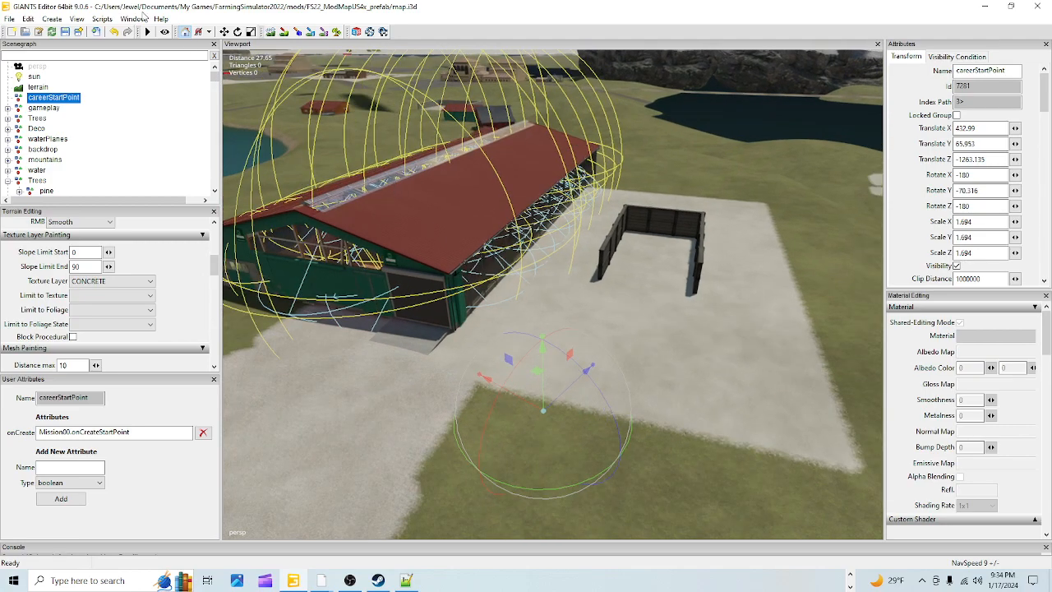
{"action": "left_click", "coordinate": [66, 32]}
{"action": "left_click_drag", "start_coordinate": [670, 312], "coordinate": [660, 245], "text": "alt"}
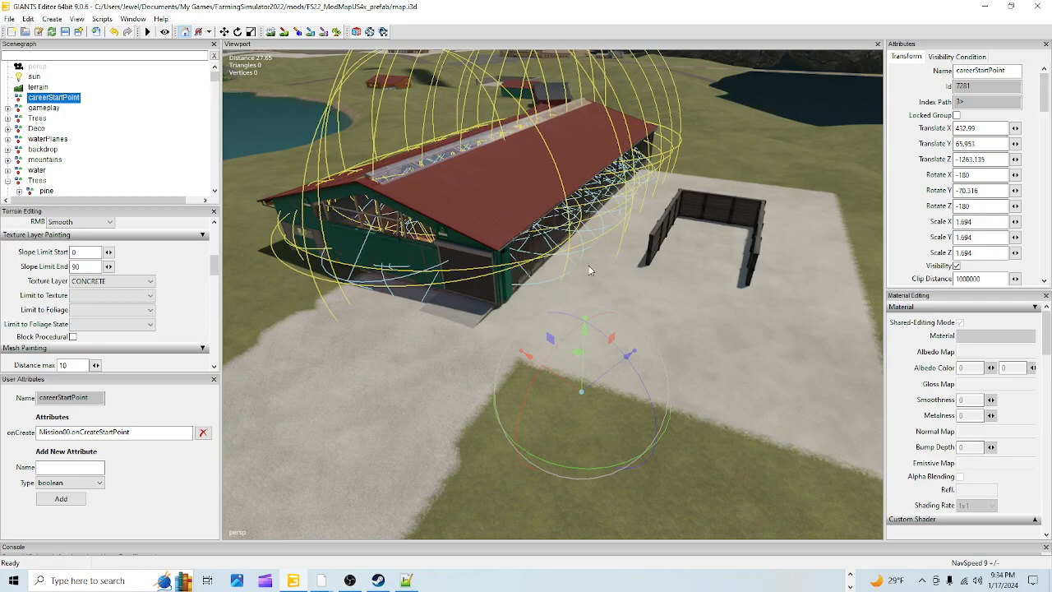
{"action": "left_click_drag", "start_coordinate": [763, 248], "coordinate": [628, 204], "text": "alt"}
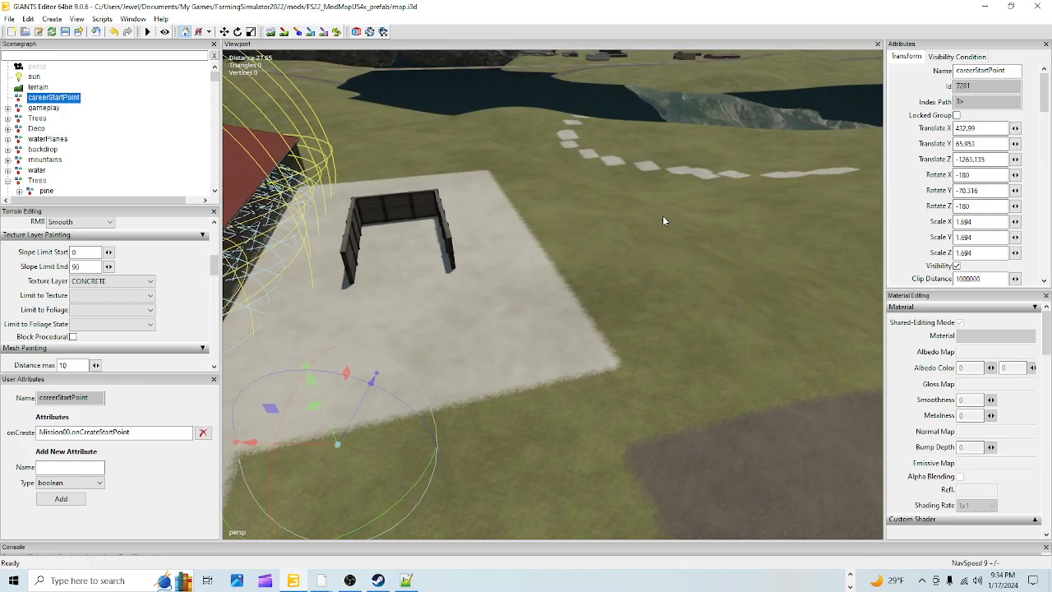
{"action": "left_click_drag", "start_coordinate": [694, 263], "coordinate": [619, 211], "text": "alt"}
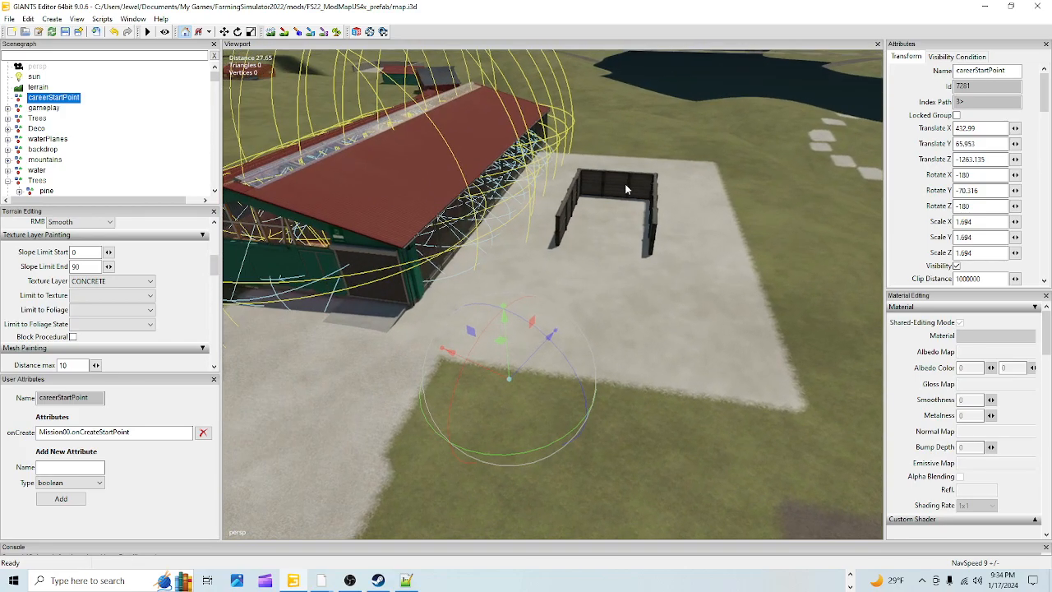
{"action": "left_click_drag", "start_coordinate": [518, 285], "coordinate": [673, 240], "text": "alt"}
{"action": "left_click_drag", "start_coordinate": [721, 276], "coordinate": [533, 289], "text": "alt"}
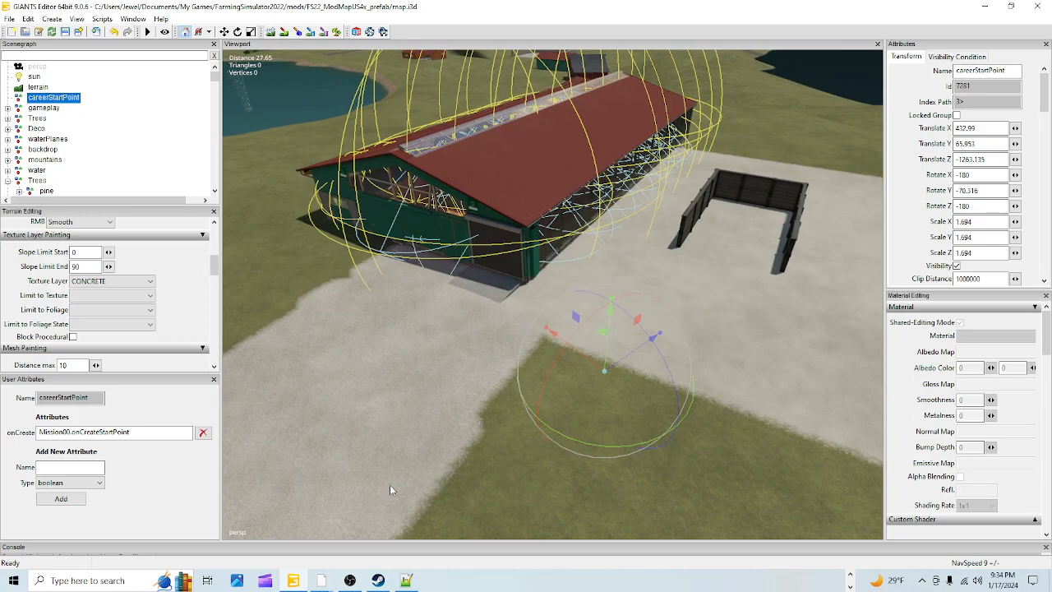
Switch to Steam, launch Farming Simulator 22 from the library and open the career game saves
{"action": "left_click", "coordinate": [378, 581]}
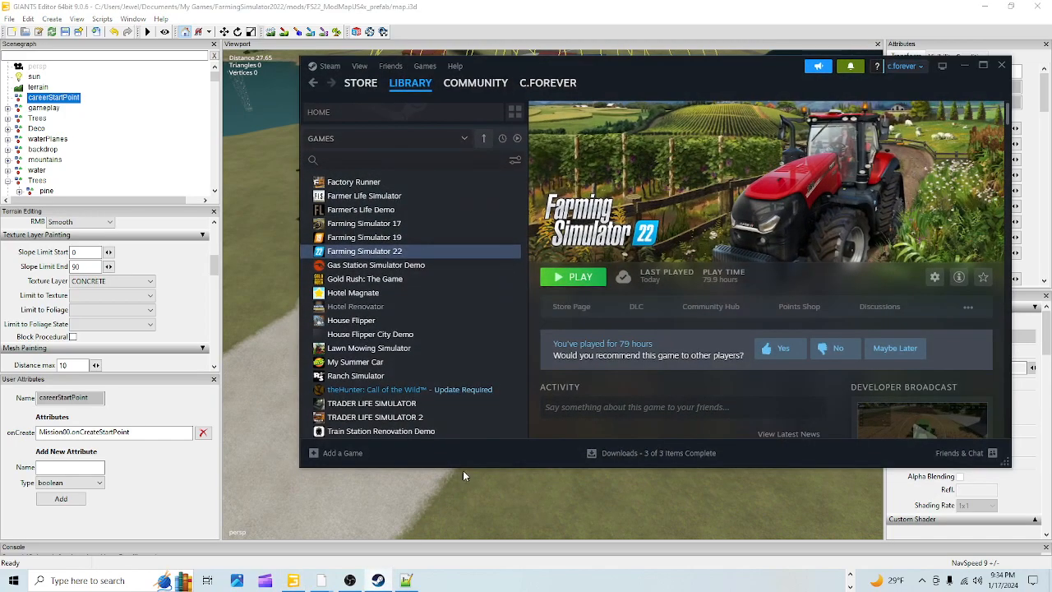
{"action": "left_click", "coordinate": [591, 281]}
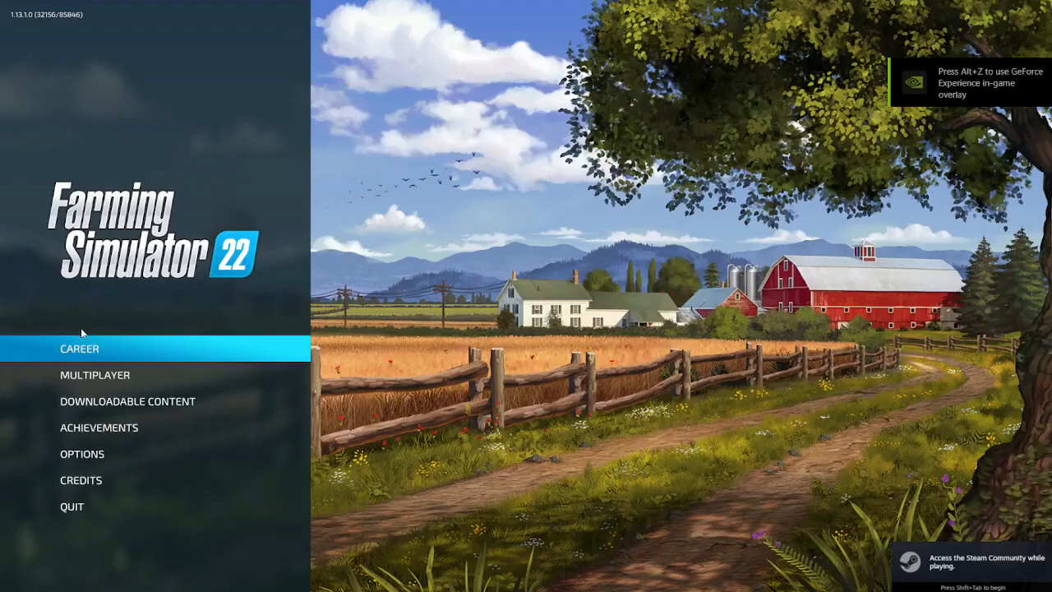
{"action": "left_click", "coordinate": [89, 349]}
Find Game save 12, the Mod Map US save dated 2024-01-17, and delete it
{"action": "scroll", "coordinate": [199, 351], "scroll_direction": "down", "scroll_amount": 12}
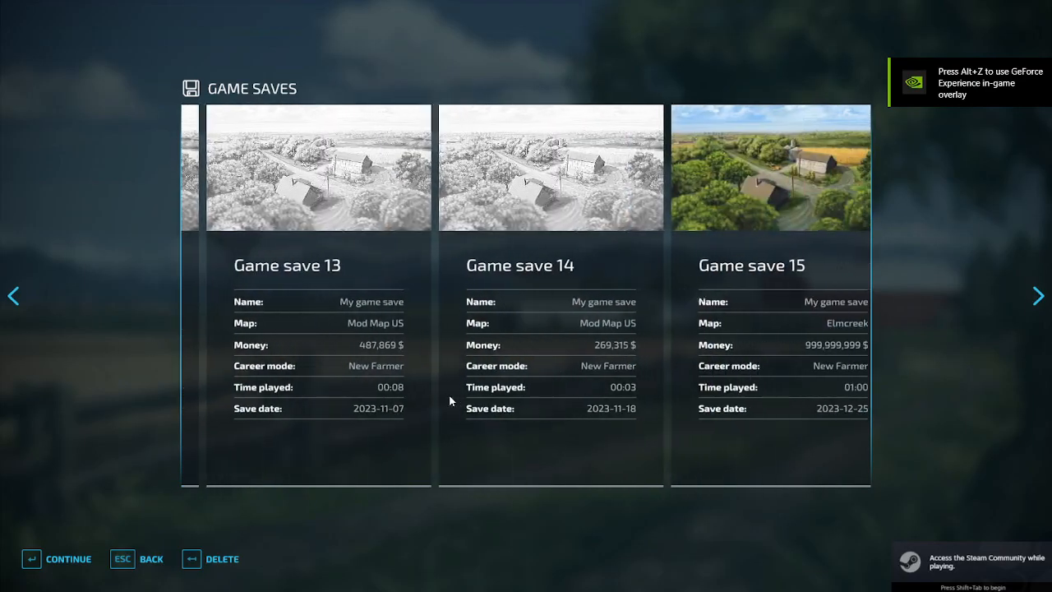
{"action": "scroll", "coordinate": [450, 400], "scroll_direction": "up", "scroll_amount": 3}
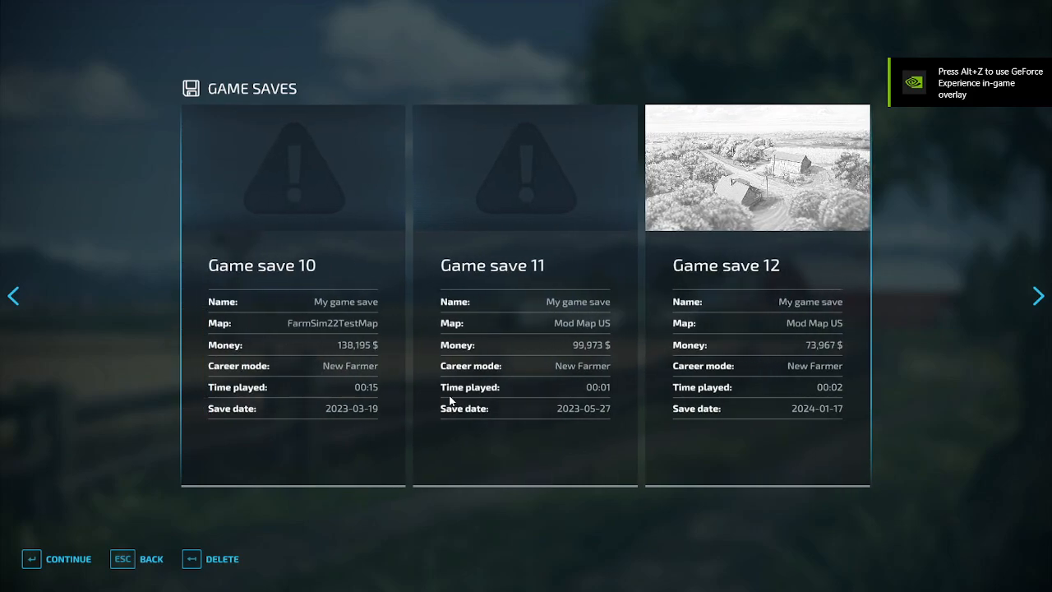
{"action": "scroll", "coordinate": [449, 400], "scroll_direction": "down", "scroll_amount": 2}
{"action": "scroll", "coordinate": [450, 401], "scroll_direction": "up", "scroll_amount": 1}
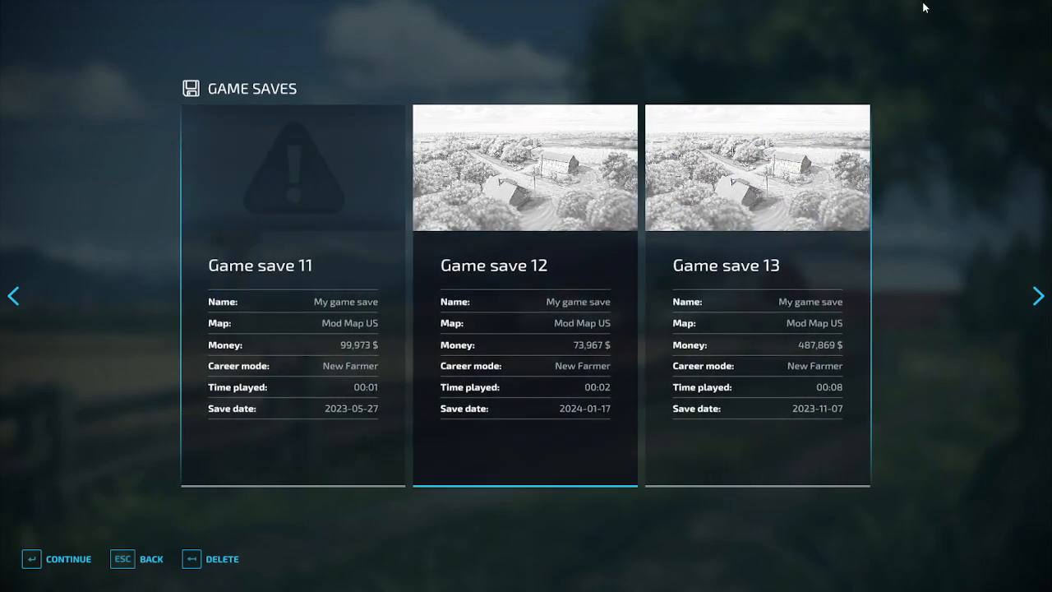
{"action": "left_click", "coordinate": [241, 560]}
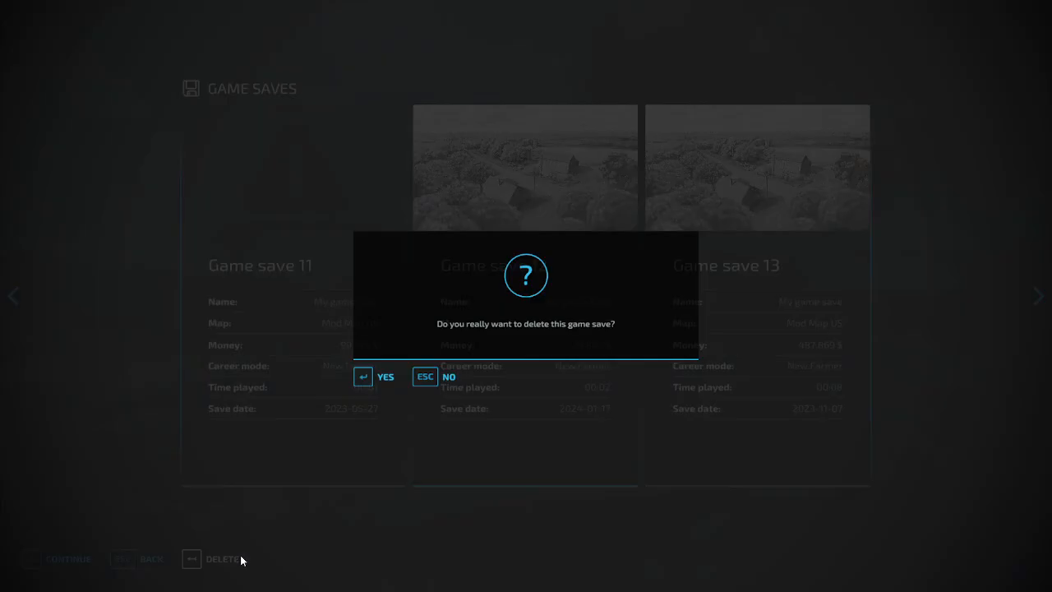
{"action": "left_click", "coordinate": [372, 376]}
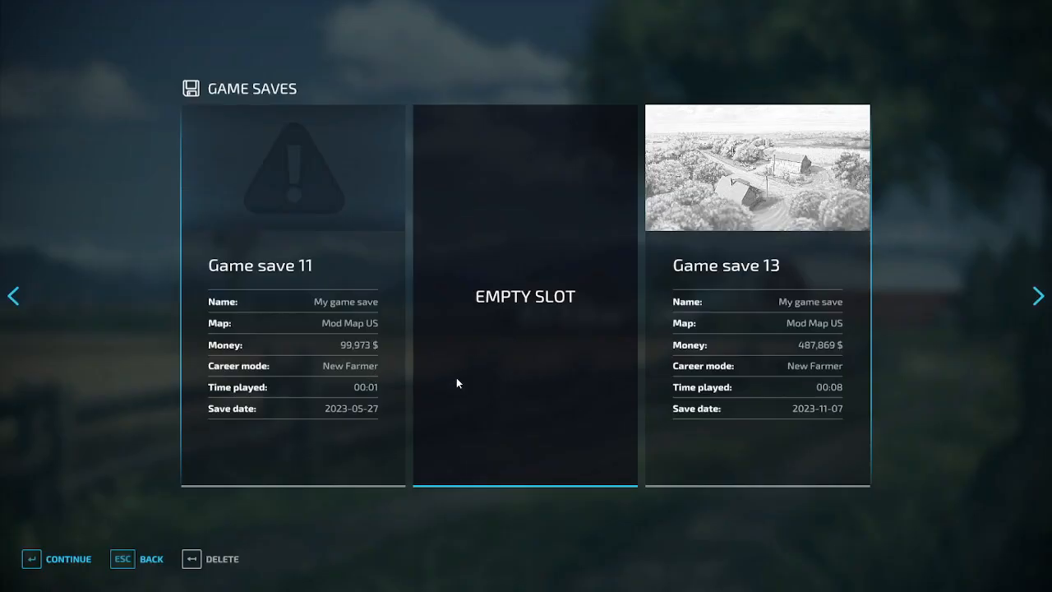
Start a new career in the empty slot on Mod Map US and accept the current character to enter the map
{"action": "left_click", "coordinate": [44, 560]}
{"action": "left_click", "coordinate": [44, 561]}
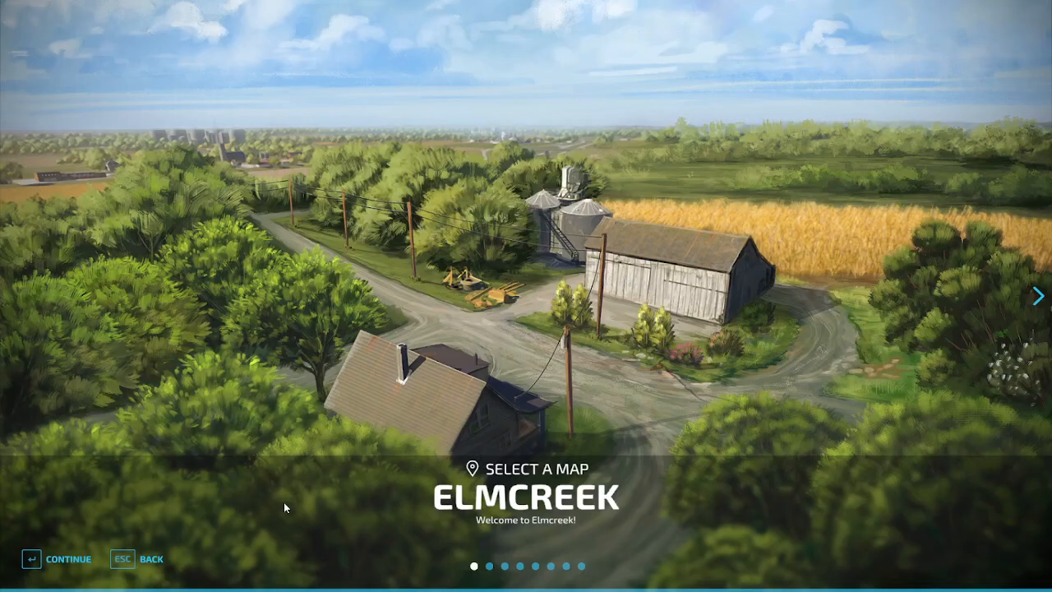
{"action": "scroll", "coordinate": [285, 508], "scroll_direction": "down", "scroll_amount": 3}
{"action": "scroll", "coordinate": [284, 507], "scroll_direction": "down", "scroll_amount": 2}
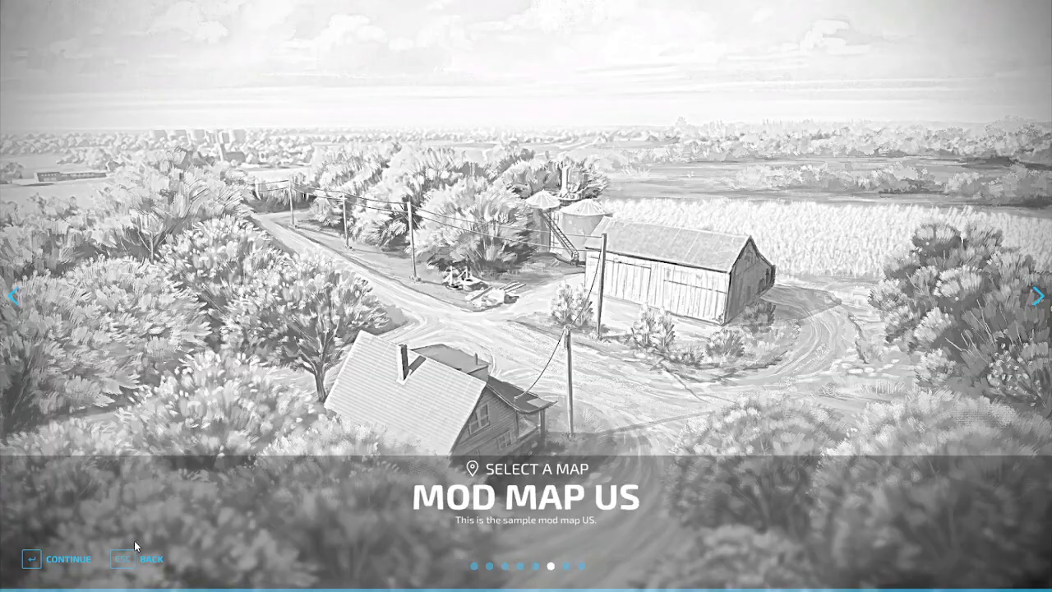
{"action": "left_click", "coordinate": [57, 560]}
{"action": "left_click", "coordinate": [316, 561]}
{"action": "left_click", "coordinate": [58, 566]}
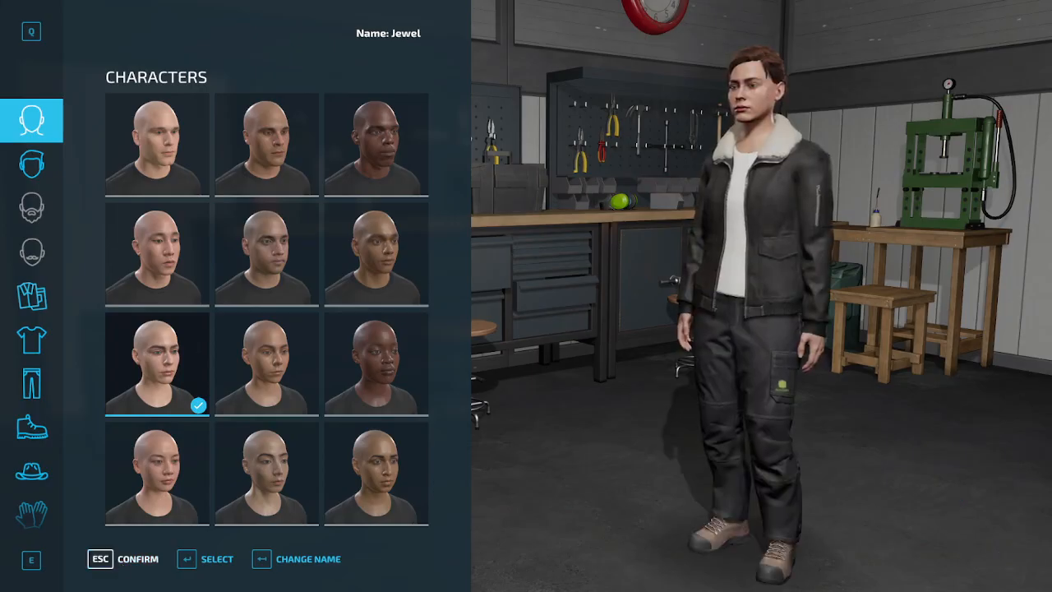
{"action": "left_click", "coordinate": [123, 558]}
Walk from the start point to the manure heap and inspect its unloading marker, walls and interior
{"action": "key", "text": "w"}
{"action": "key", "text": "w"}
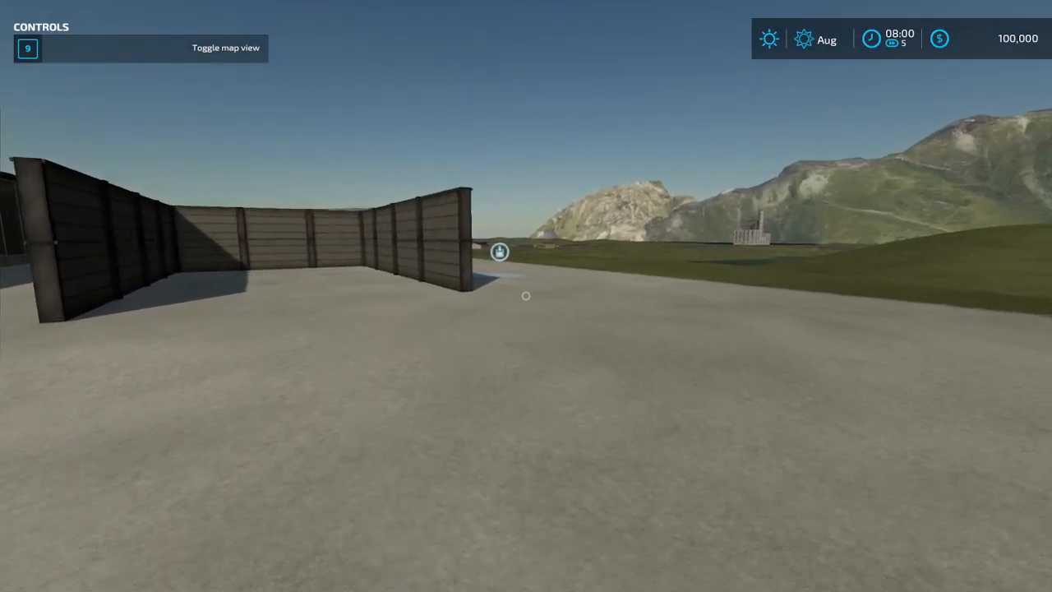
{"action": "key", "text": "w"}
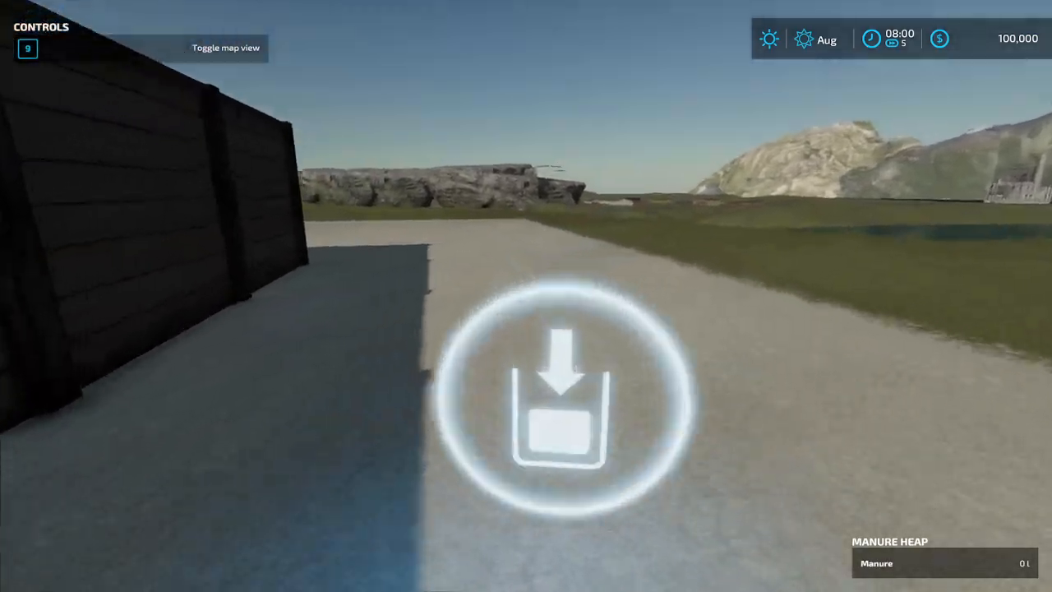
{"action": "key", "text": "w"}
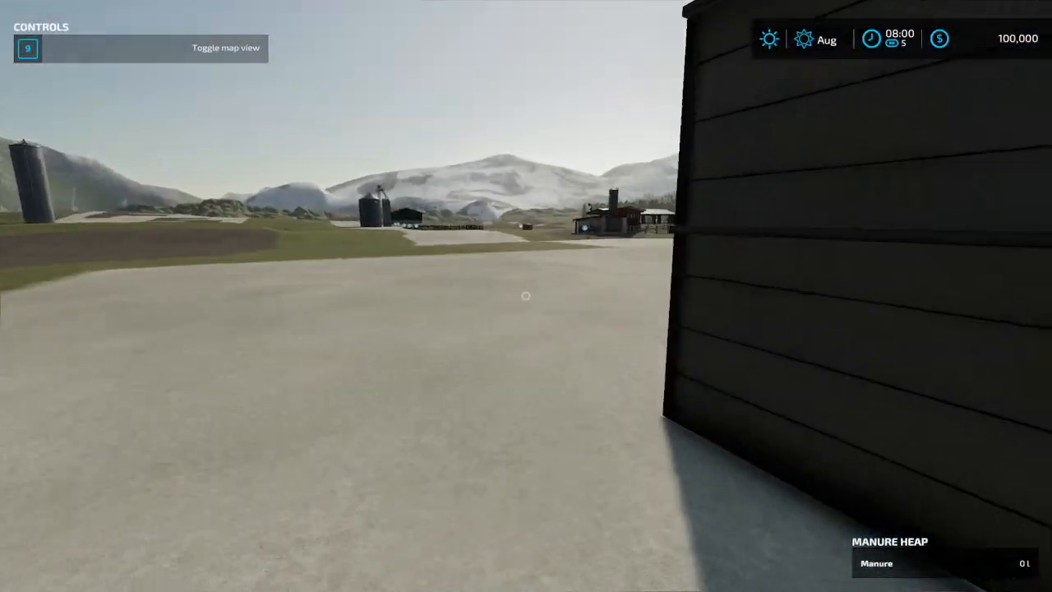
{"action": "key", "text": "w"}
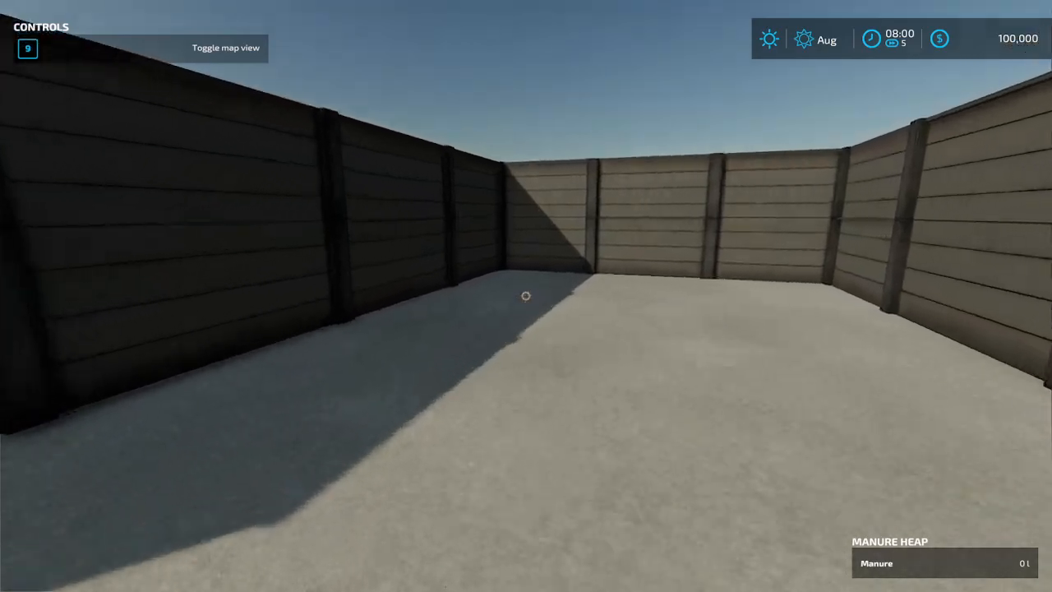
{"action": "key", "text": "w"}
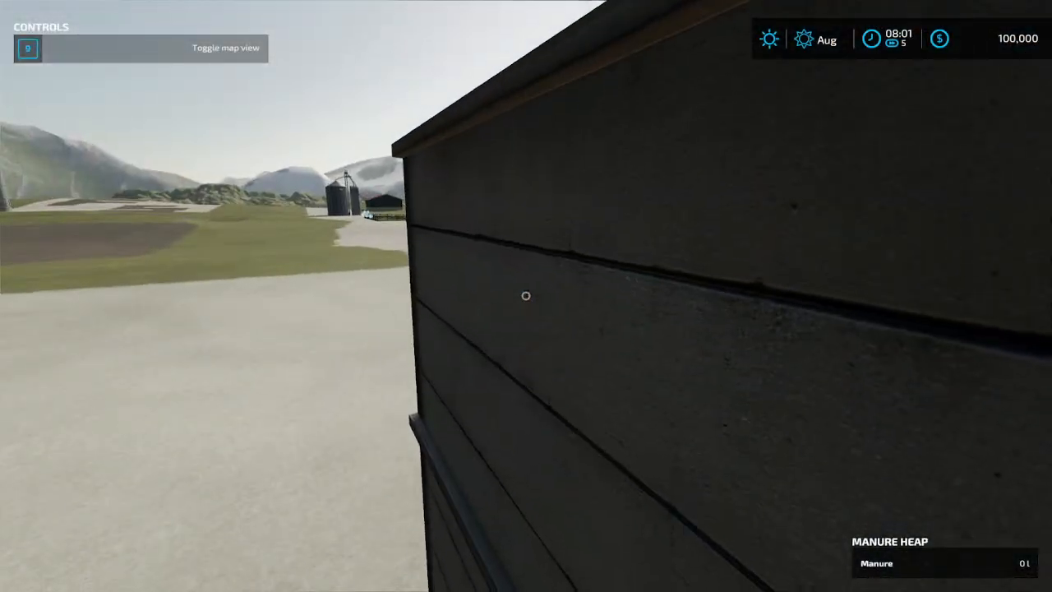
Walk from the manure heap around to the animal marker in front of the large cow barn
{"action": "key", "text": "w"}
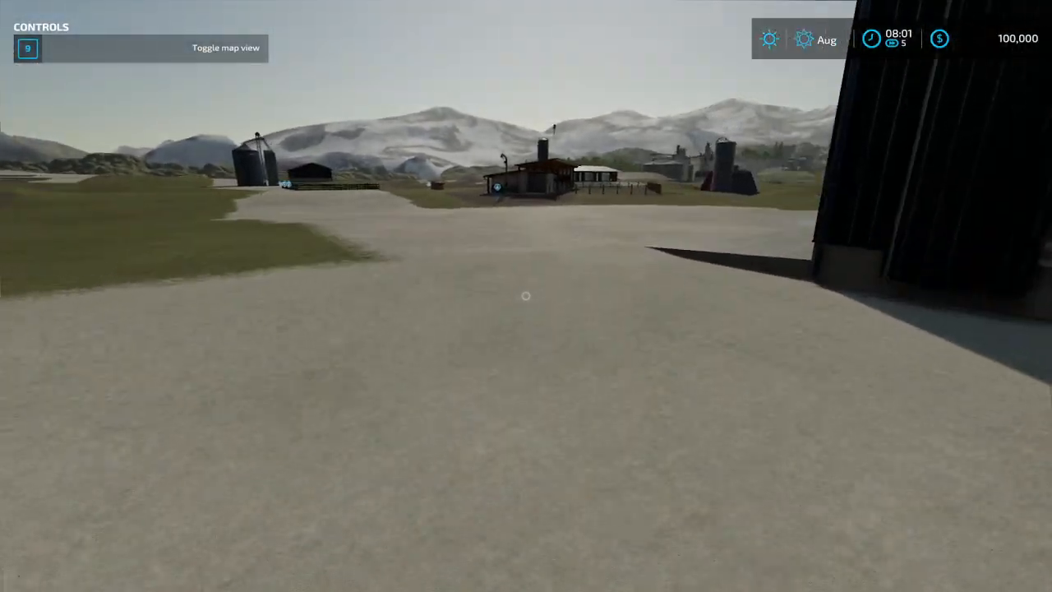
{"action": "key", "text": "w"}
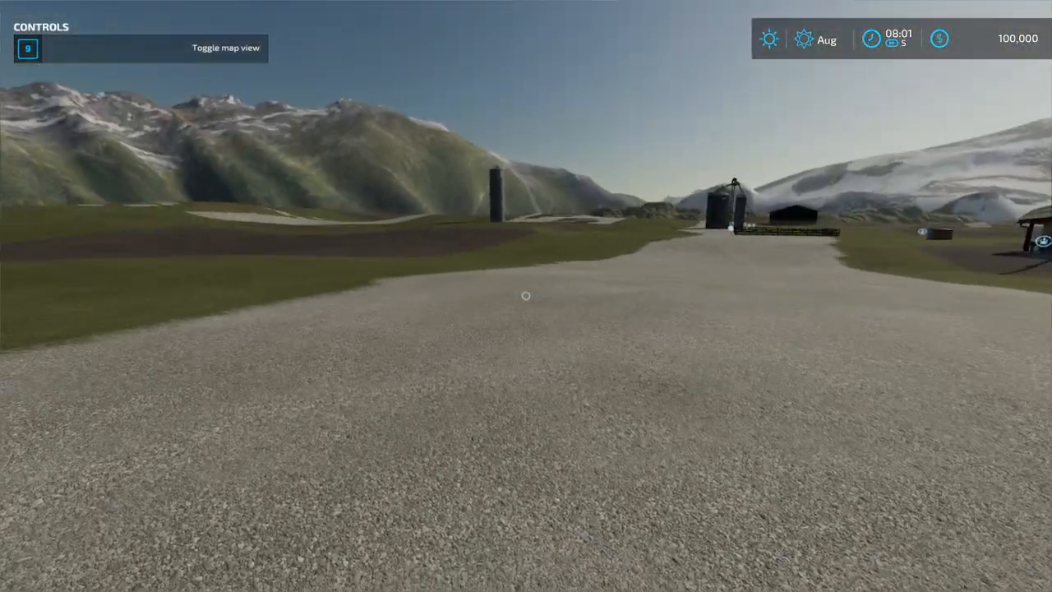
{"action": "key", "text": "w"}
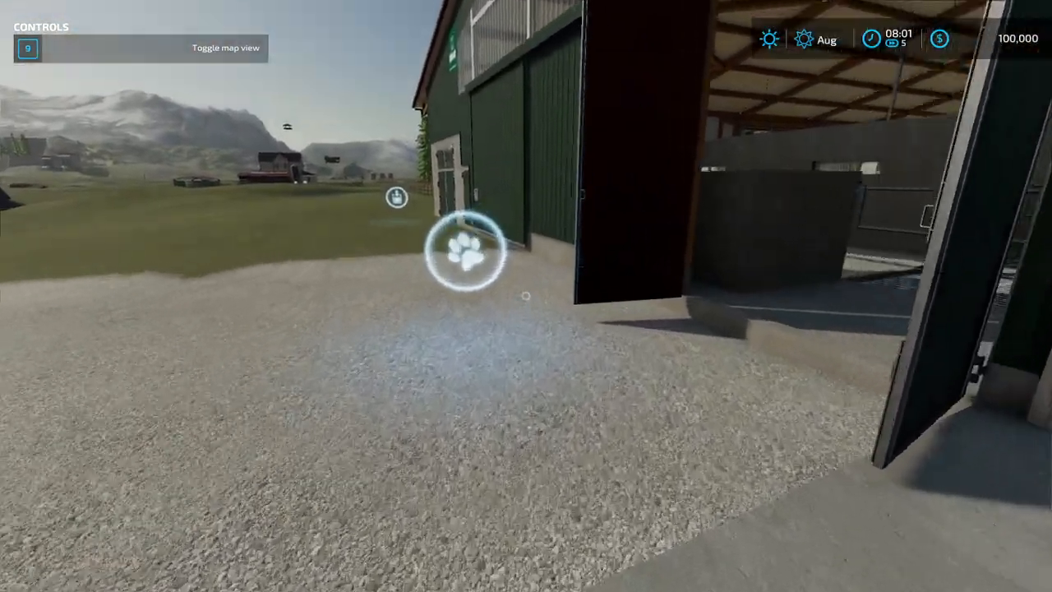
{"action": "key", "text": "w"}
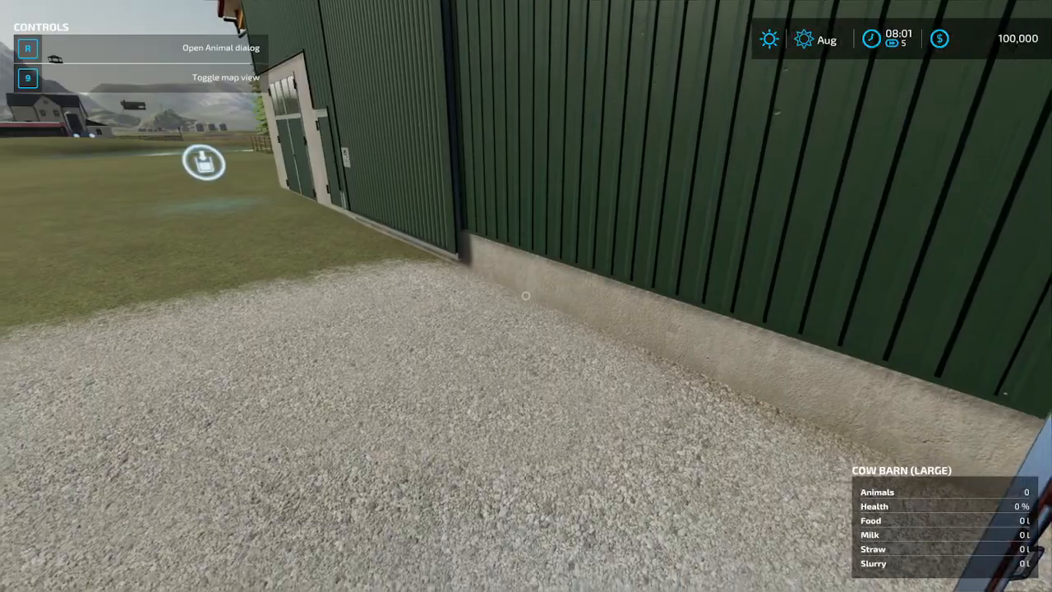
Buy one 0-month-old Brown-Swiss calf for the cow barn and leave the animal dealer
{"action": "key", "text": "r"}
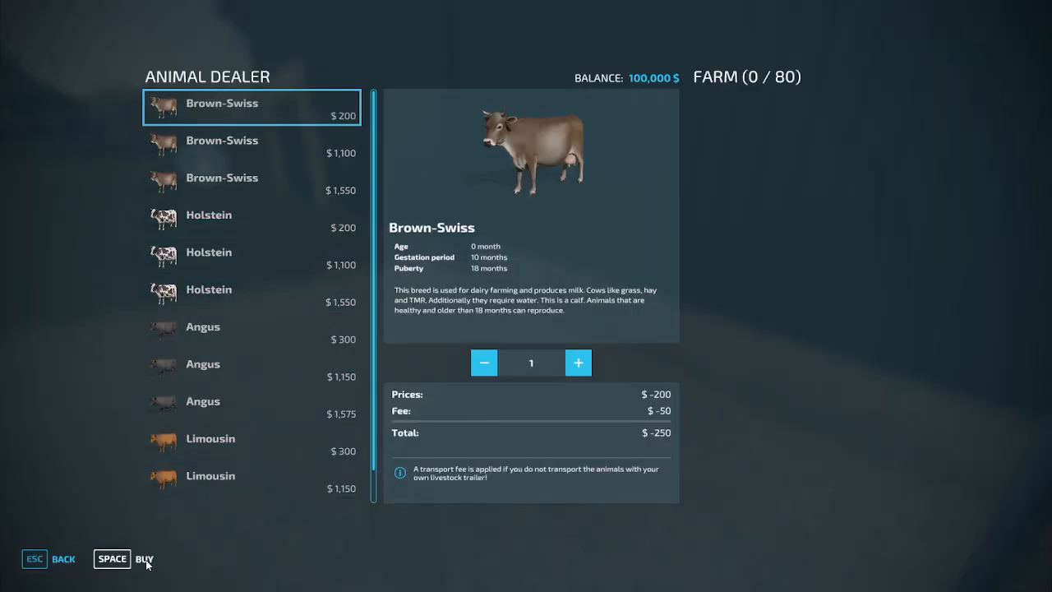
{"action": "left_click", "coordinate": [152, 566]}
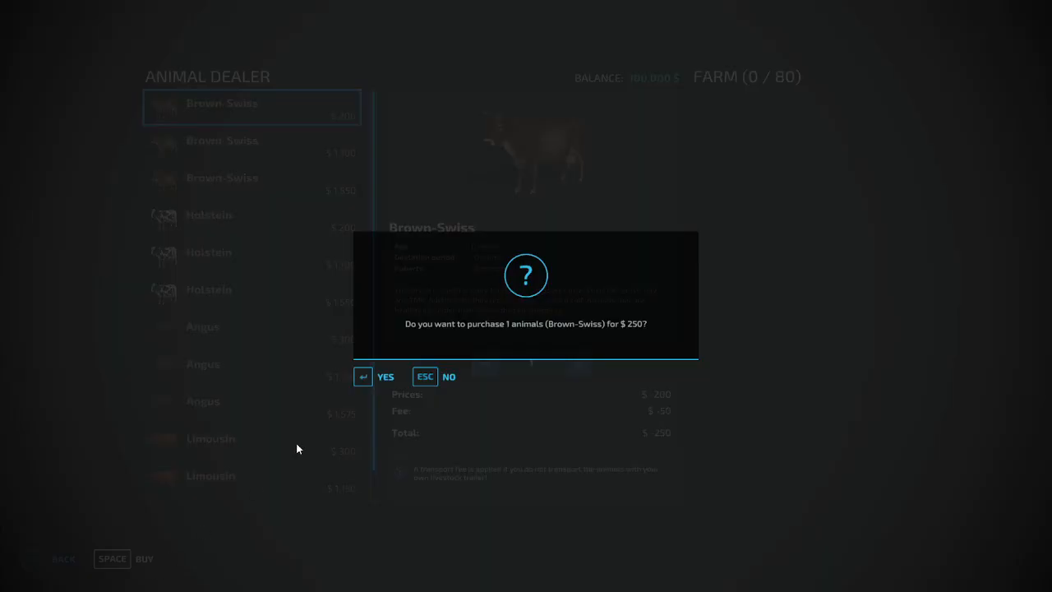
{"action": "left_click", "coordinate": [384, 376]}
{"action": "left_click", "coordinate": [382, 374]}
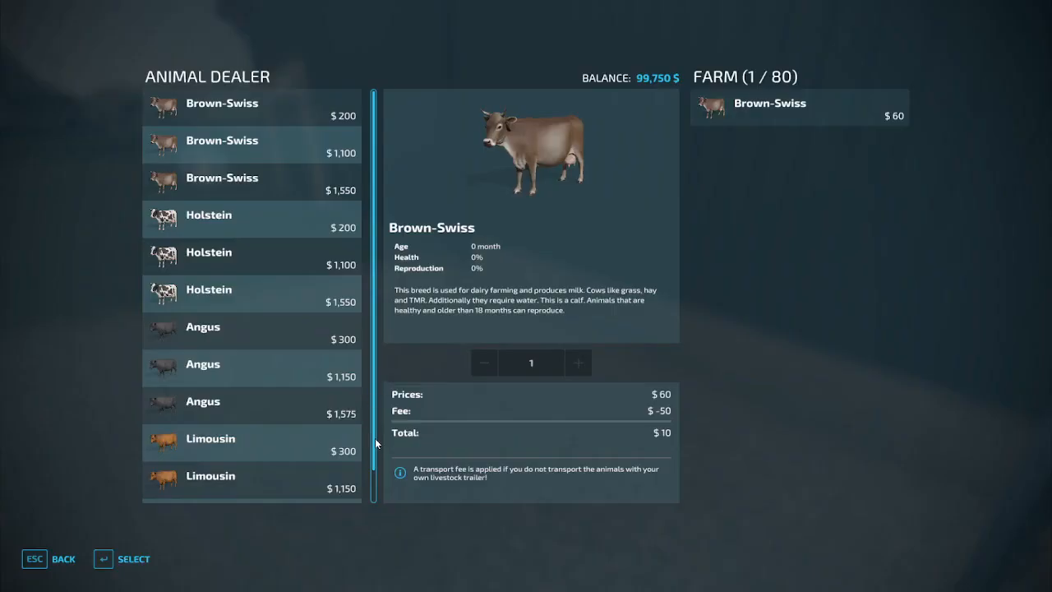
{"action": "key", "text": "Escape"}
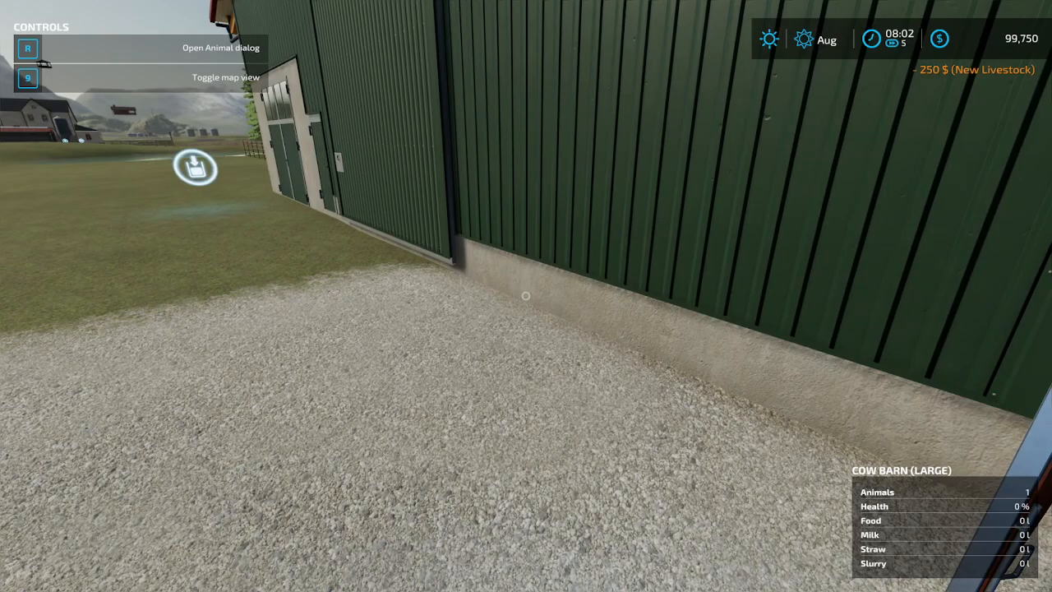
Walk through the cow barn's open gate to look inside, and head back out toward the manure heap
{"action": "key", "text": "w"}
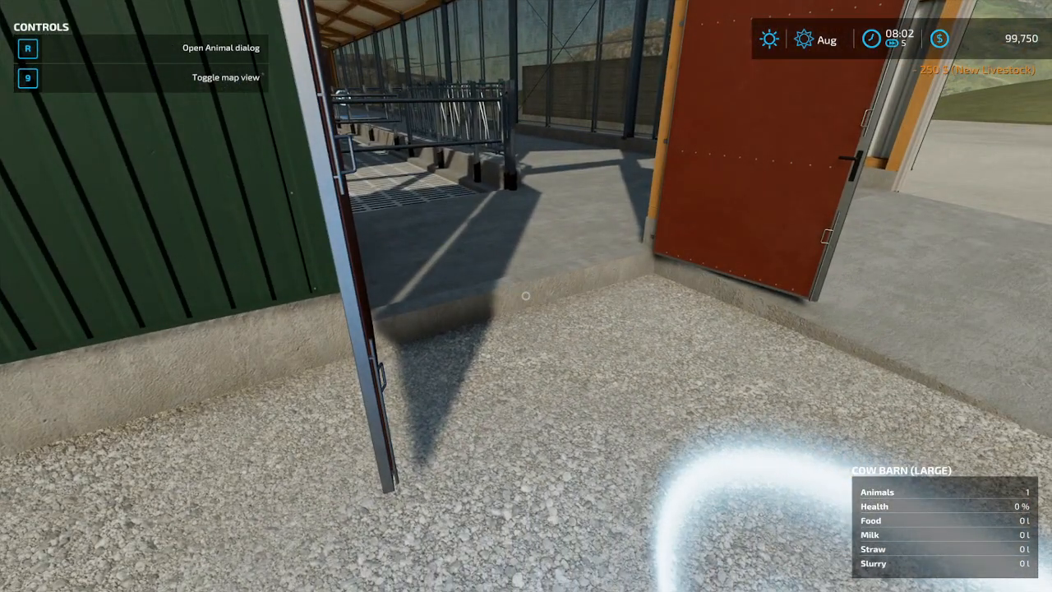
{"action": "key", "text": "w"}
{"action": "key", "text": "w"}
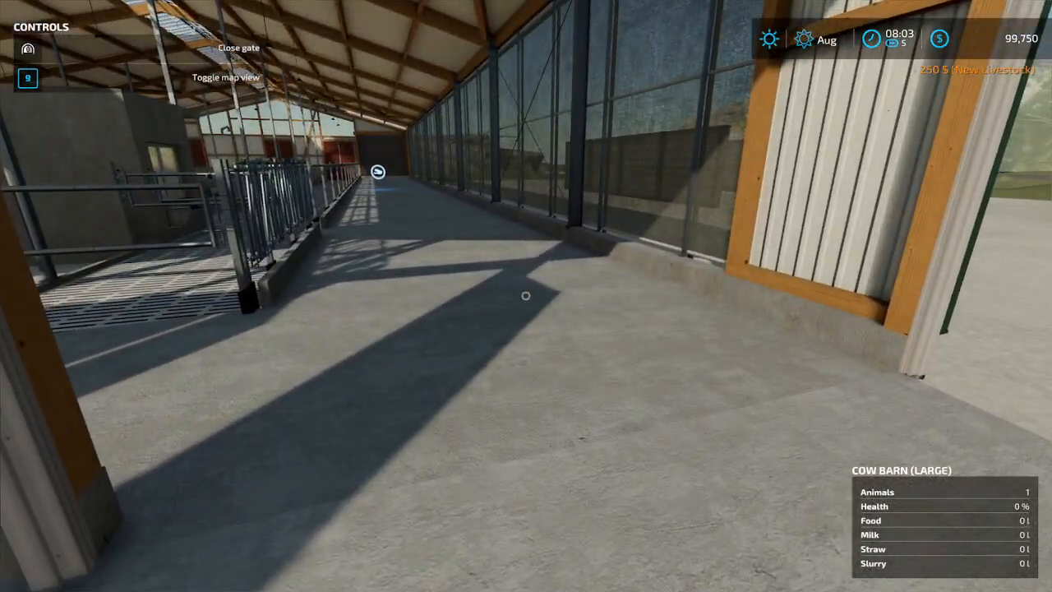
{"action": "key", "text": "w"}
{"action": "key", "text": "w"}
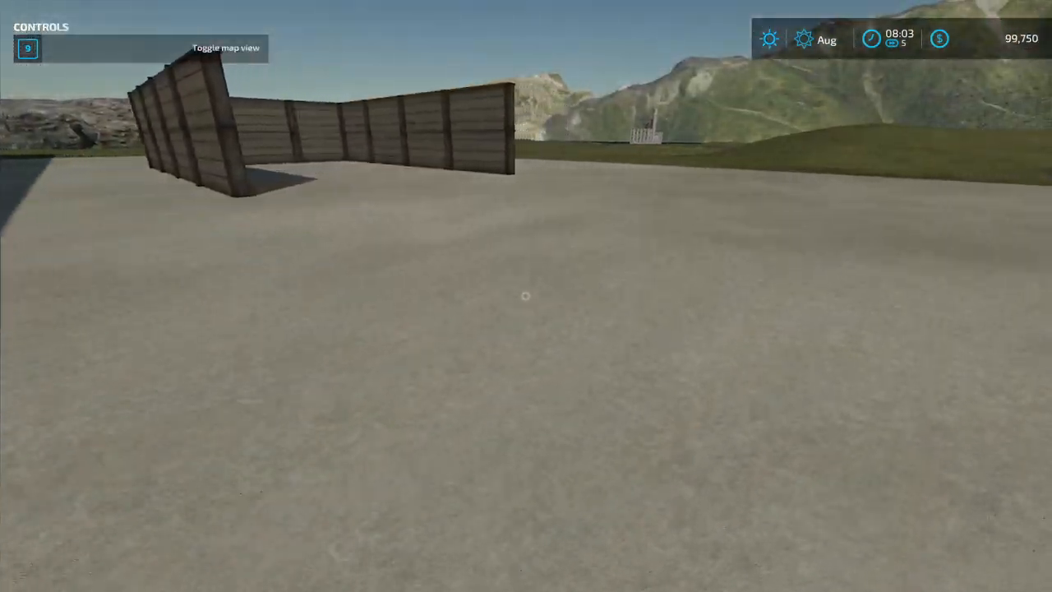
Walk along the outside of the cow barn past the fence and check the unloading marker by the double doors
{"action": "key", "text": "w"}
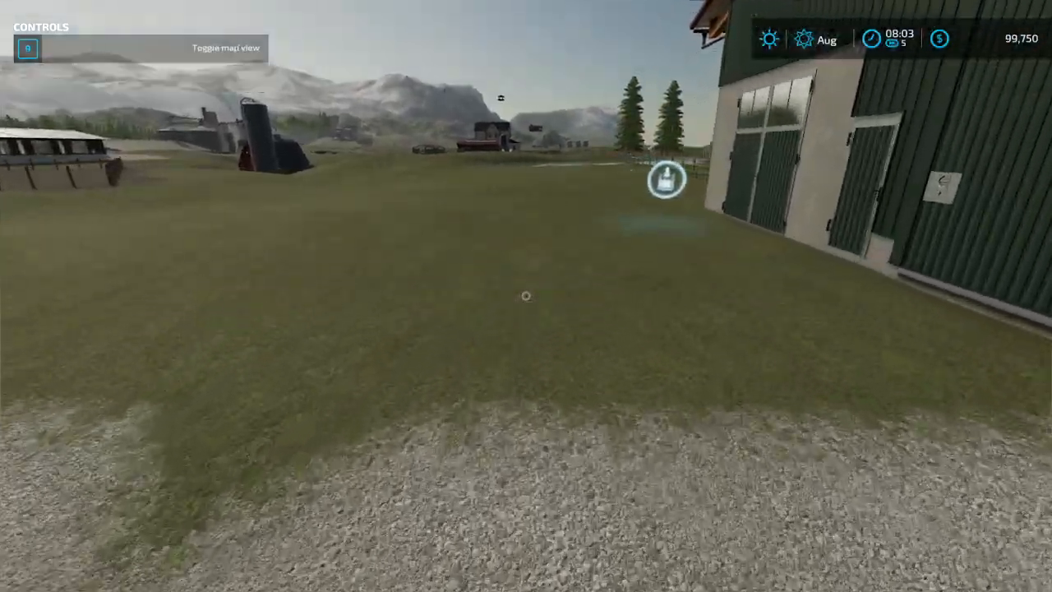
{"action": "key", "text": "w"}
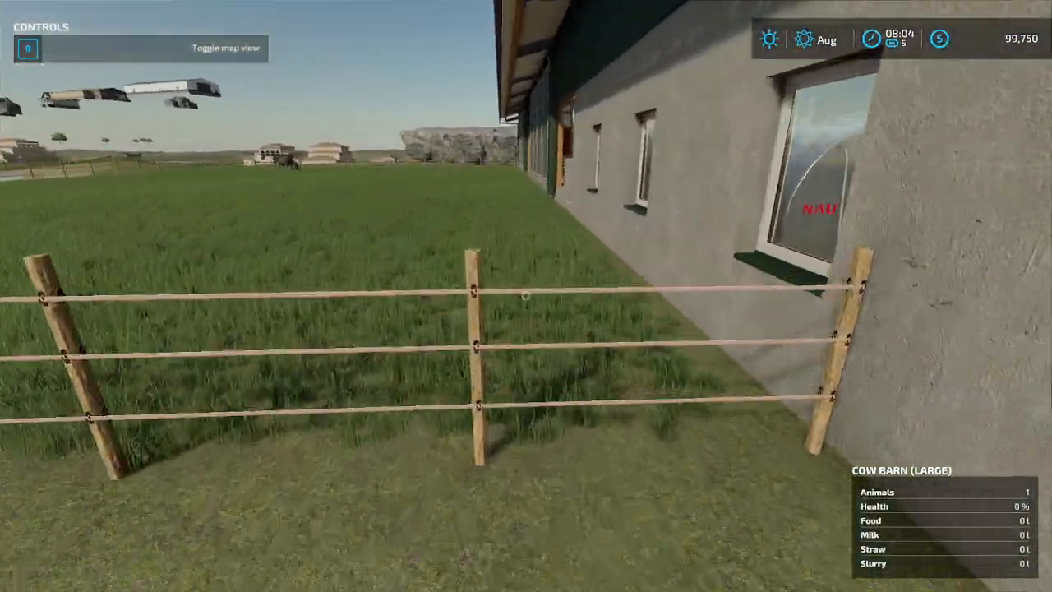
{"action": "key", "text": "w"}
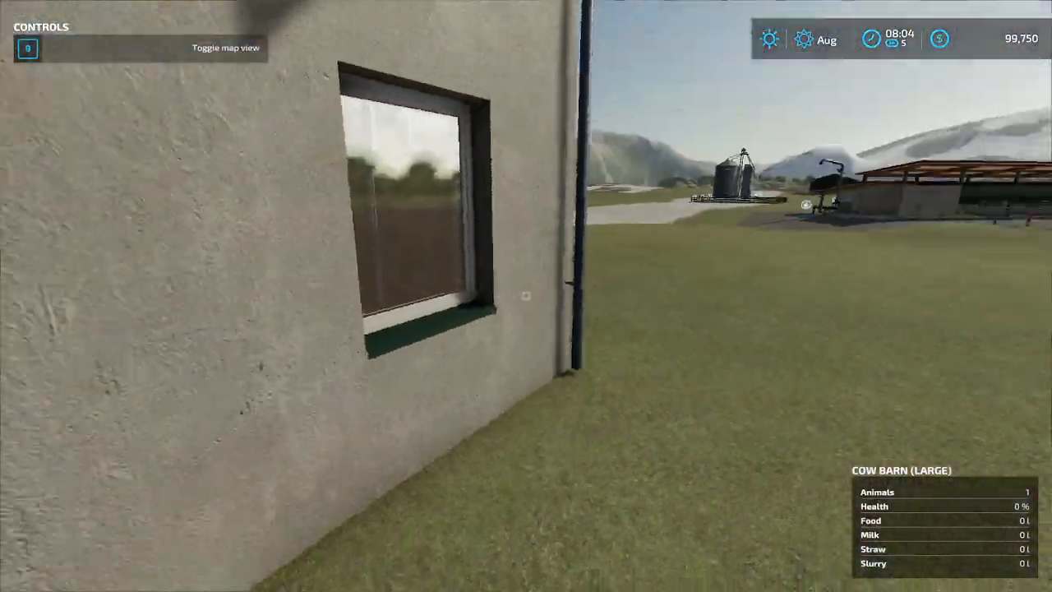
{"action": "key", "text": "w"}
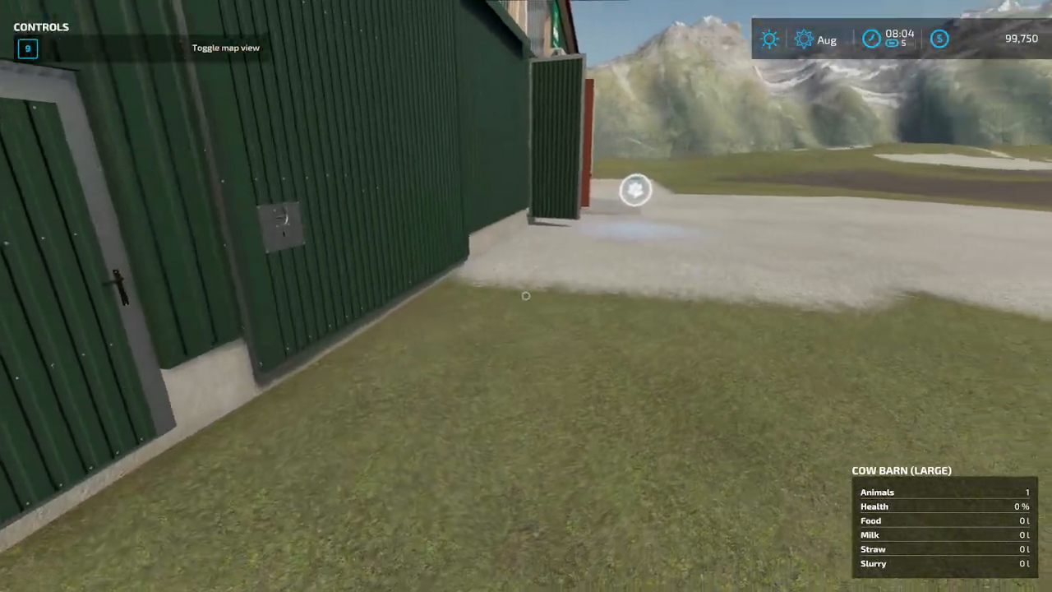
{"action": "key", "text": "w"}
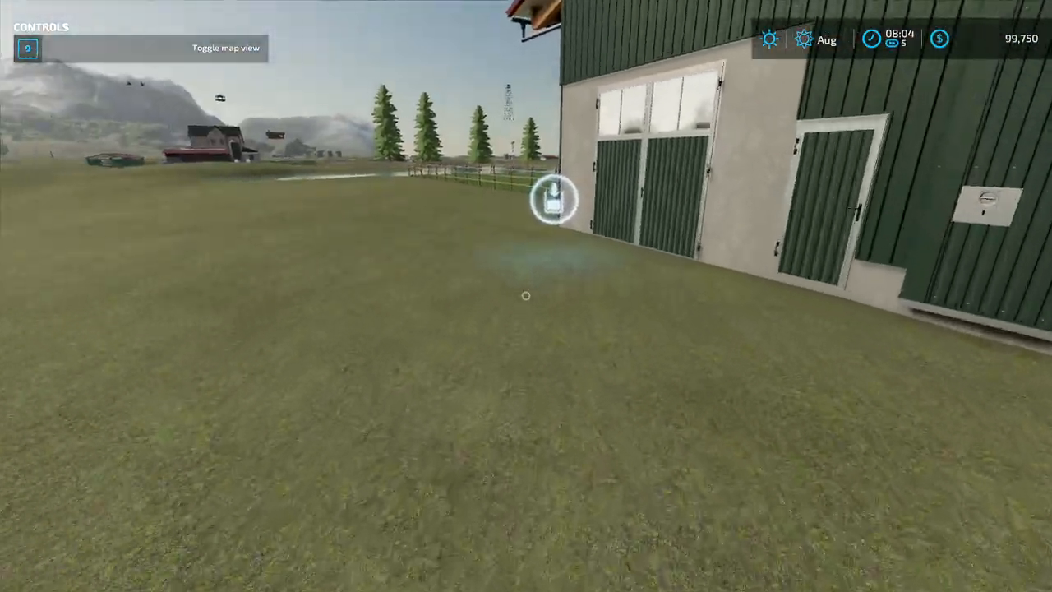
{"action": "key", "text": "w"}
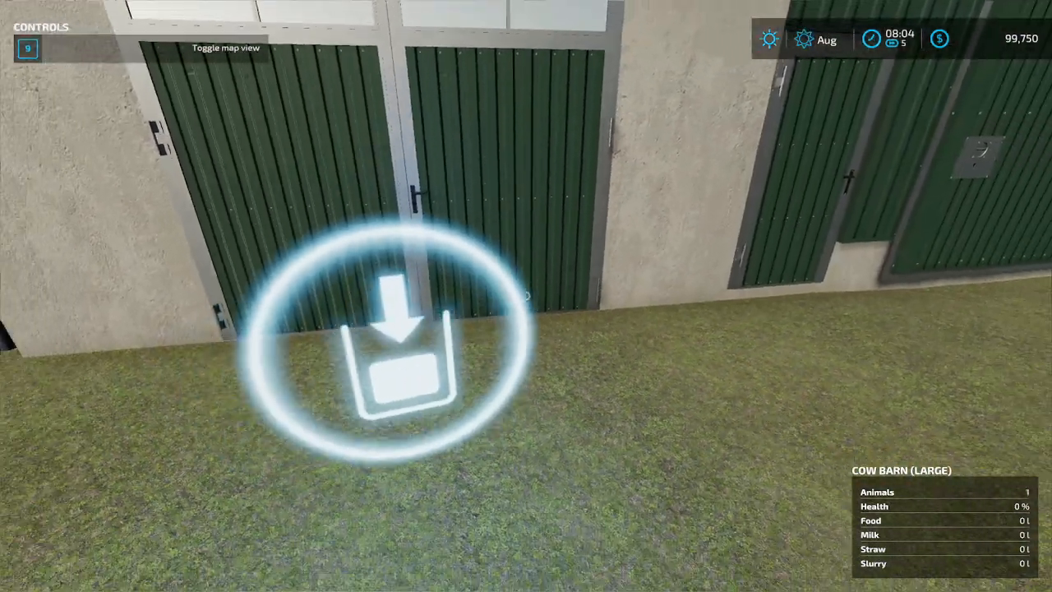
Walk from the unloading marker back to the gravel yard and view the cow barn's front with its open gates and animal marker
{"action": "key", "text": "w"}
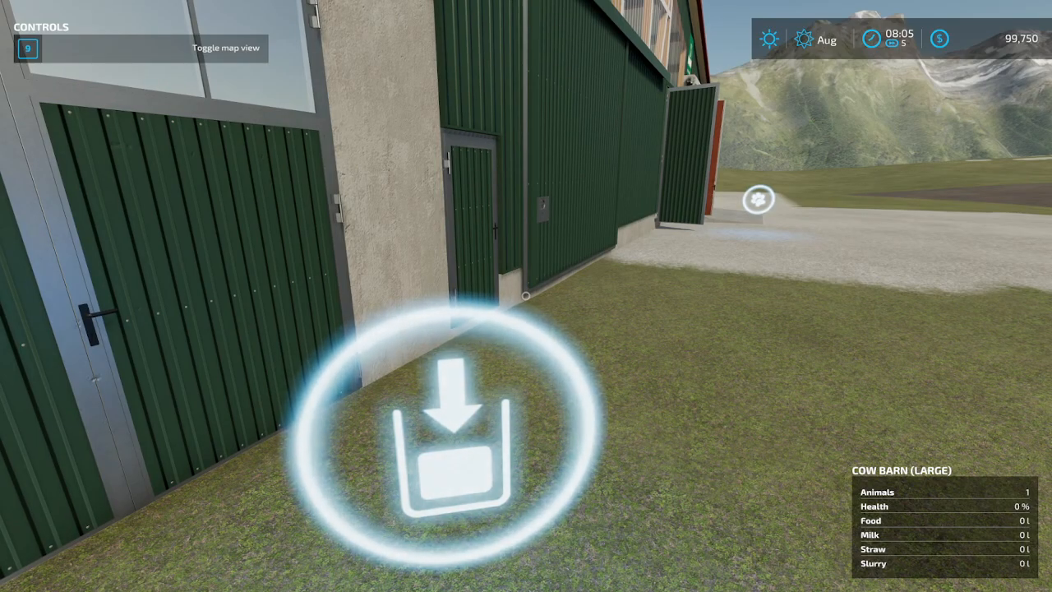
{"action": "key", "text": "w"}
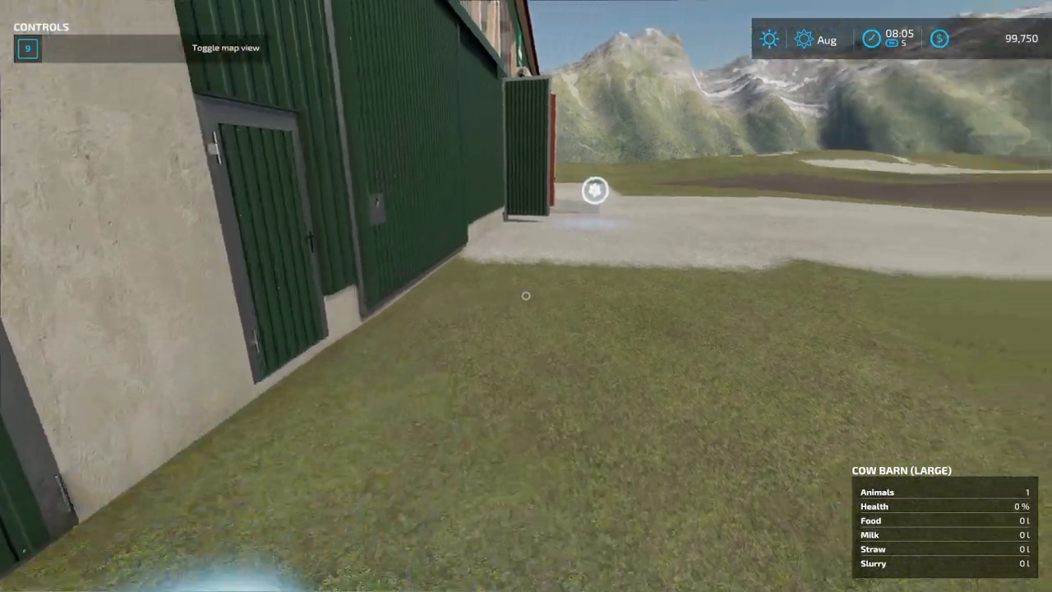
{"action": "key", "text": "w"}
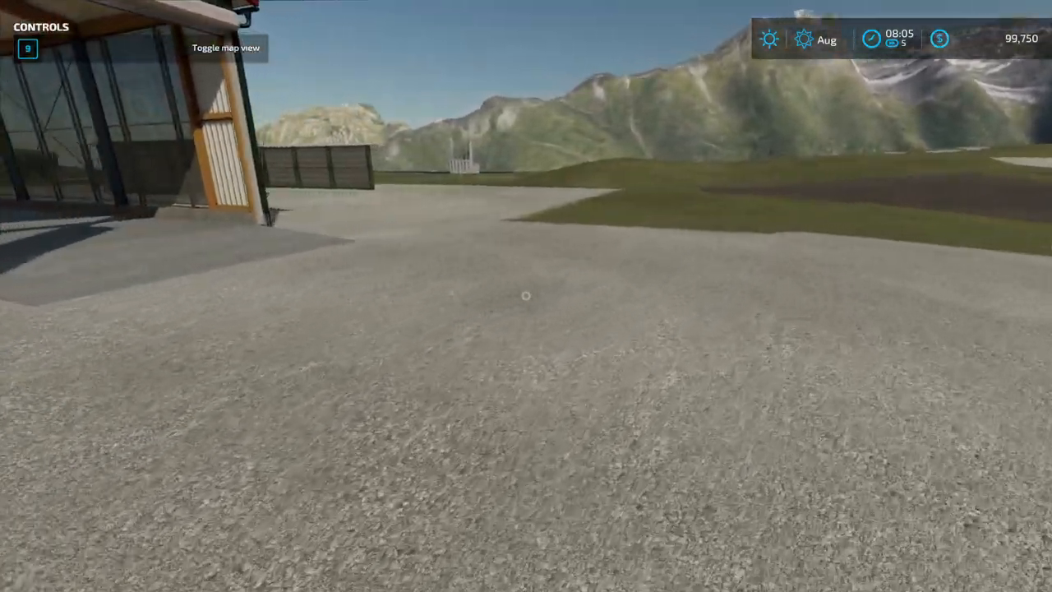
{"action": "key", "text": "w"}
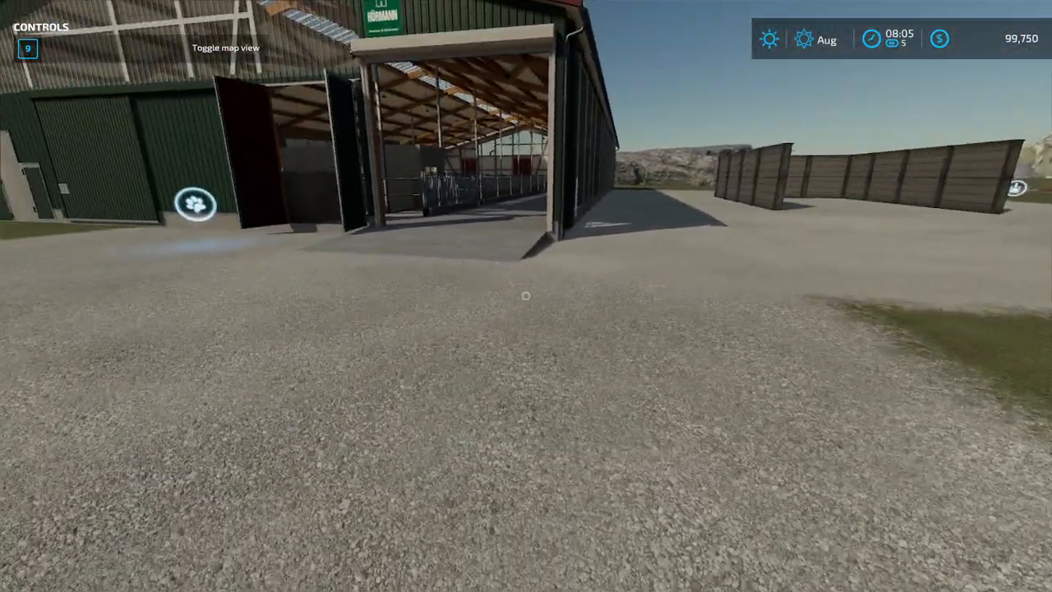
{"action": "key", "text": "w"}
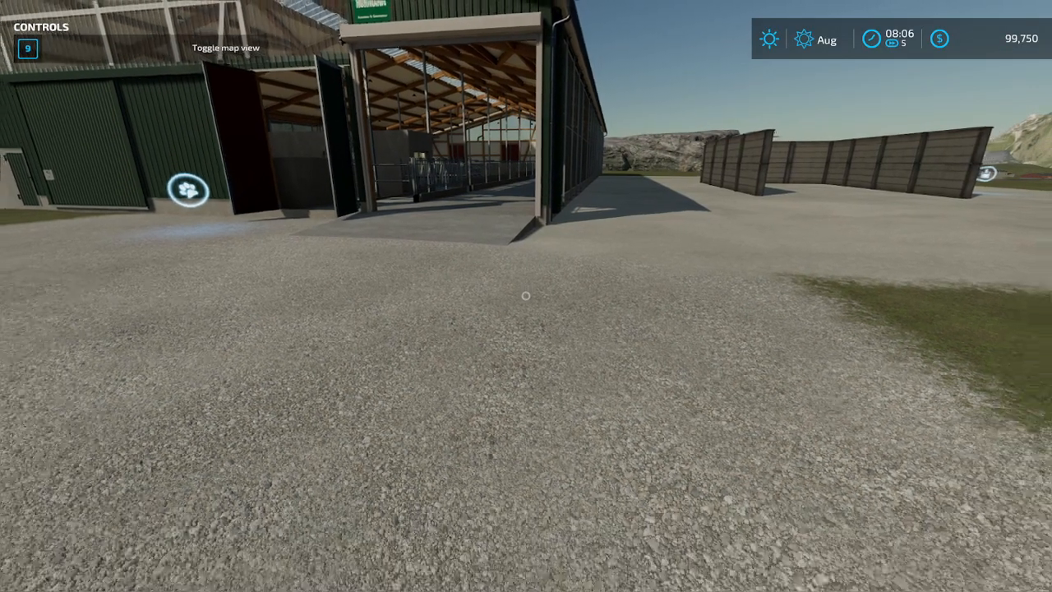
{"action": "key", "text": "s"}
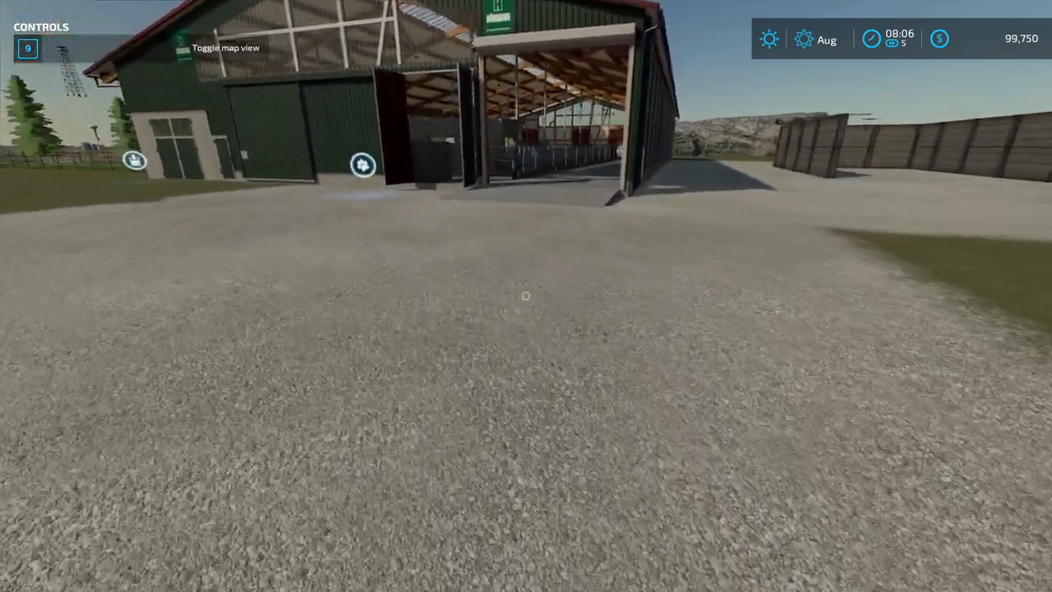
{"action": "key", "text": "w"}
{"action": "key", "text": "w"}
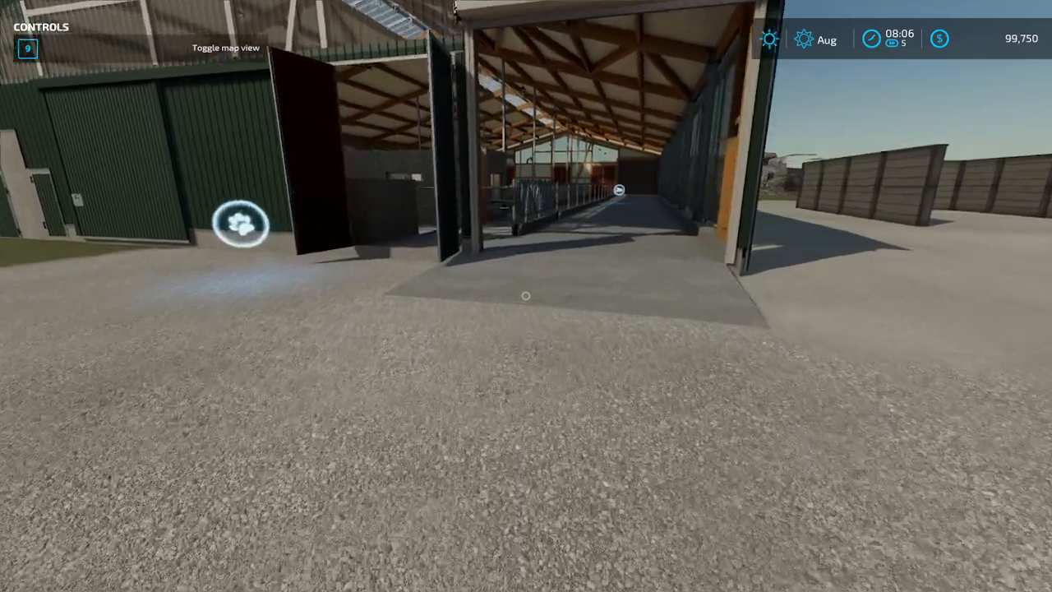
{"action": "key", "text": "s"}
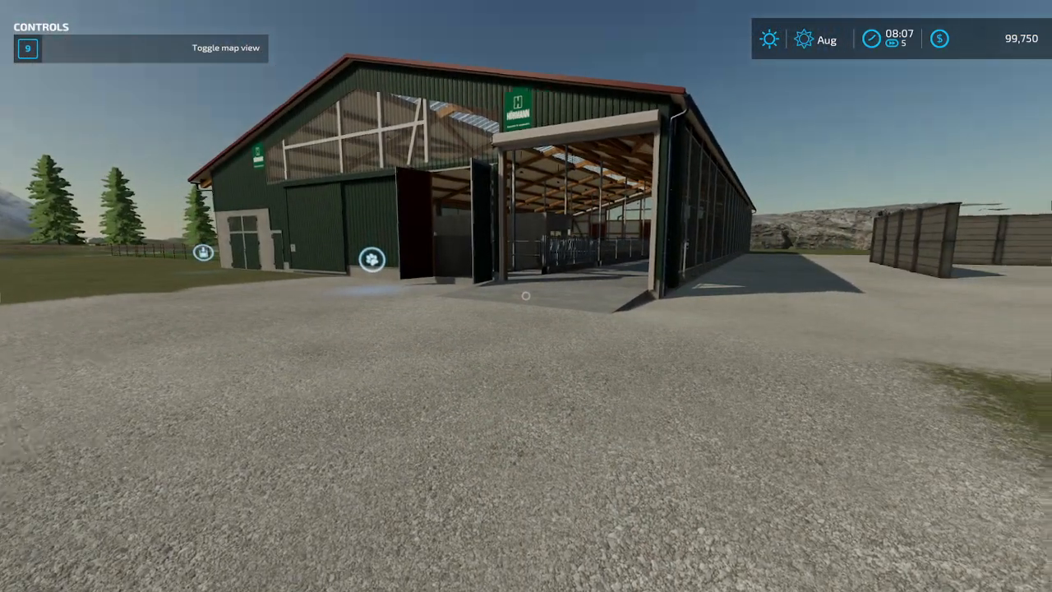
Walk through the cow barn's feeding aisle to inspect the stalls and milking area, and head back out to the manure heap
{"action": "key", "text": "w"}
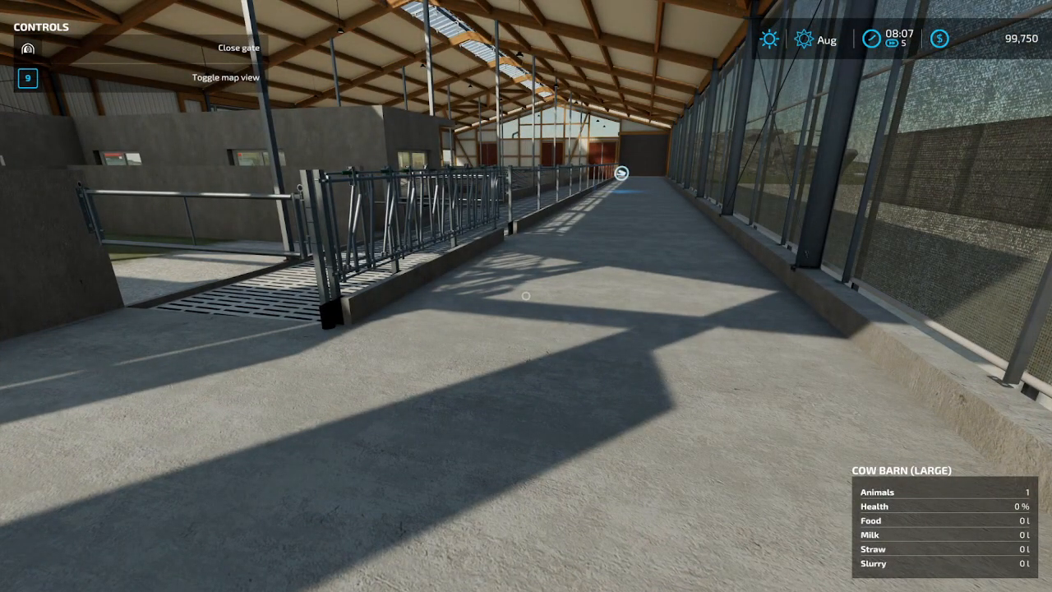
{"action": "key", "text": "w"}
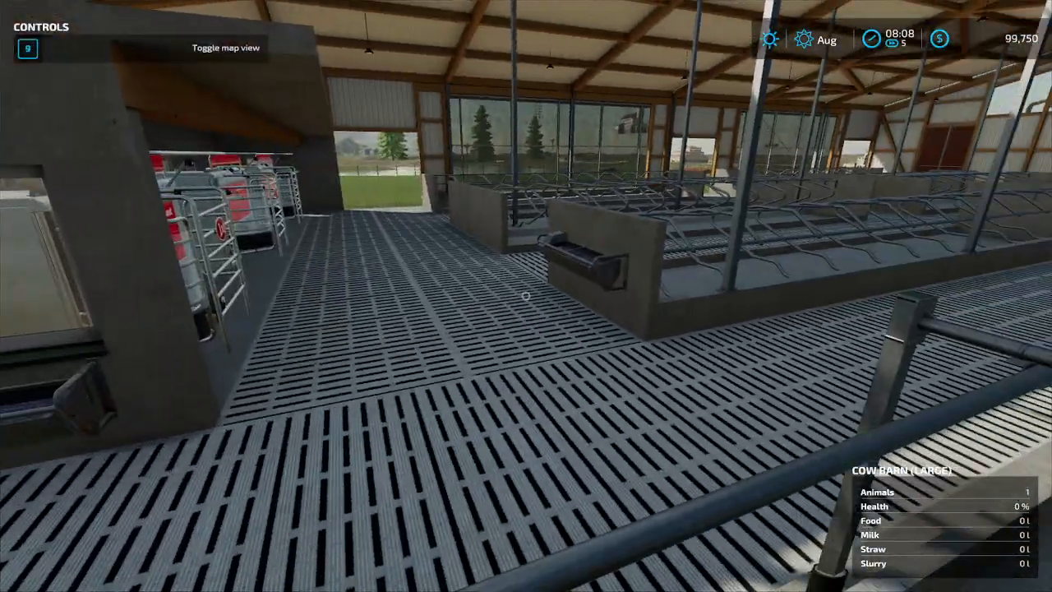
{"action": "key", "text": "s"}
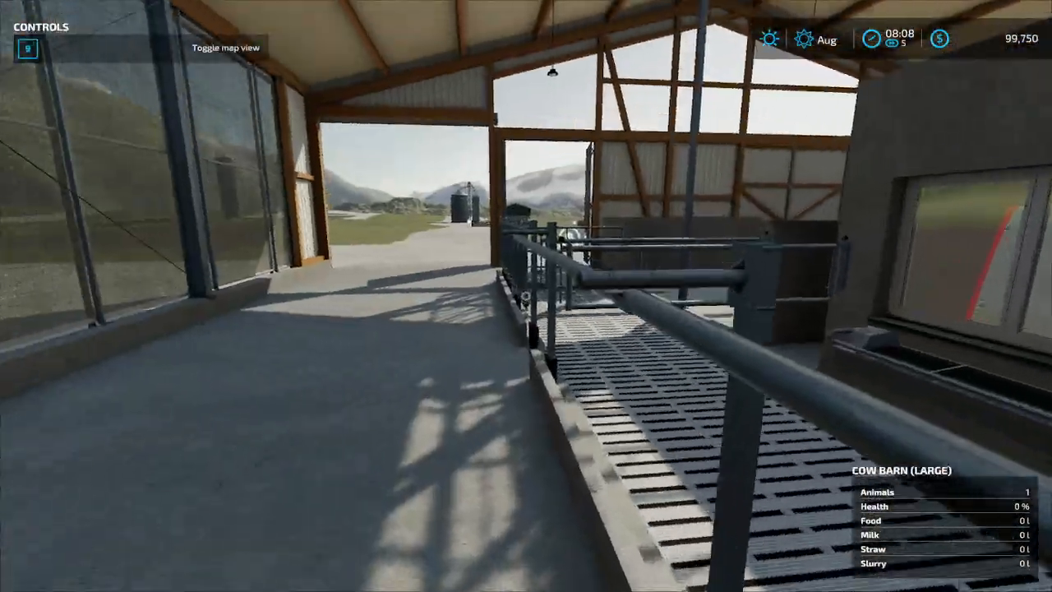
{"action": "key", "text": "w"}
{"action": "key", "text": "w"}
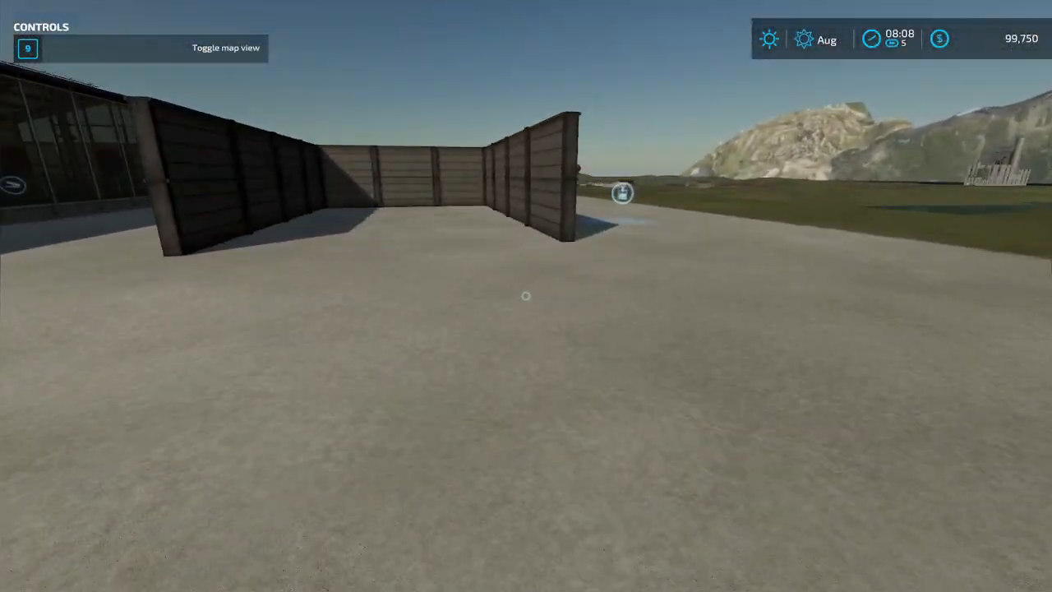
Move around in front of the manure heap and back away to view its walls and marker alongside the cow barn
{"action": "key", "text": "d"}
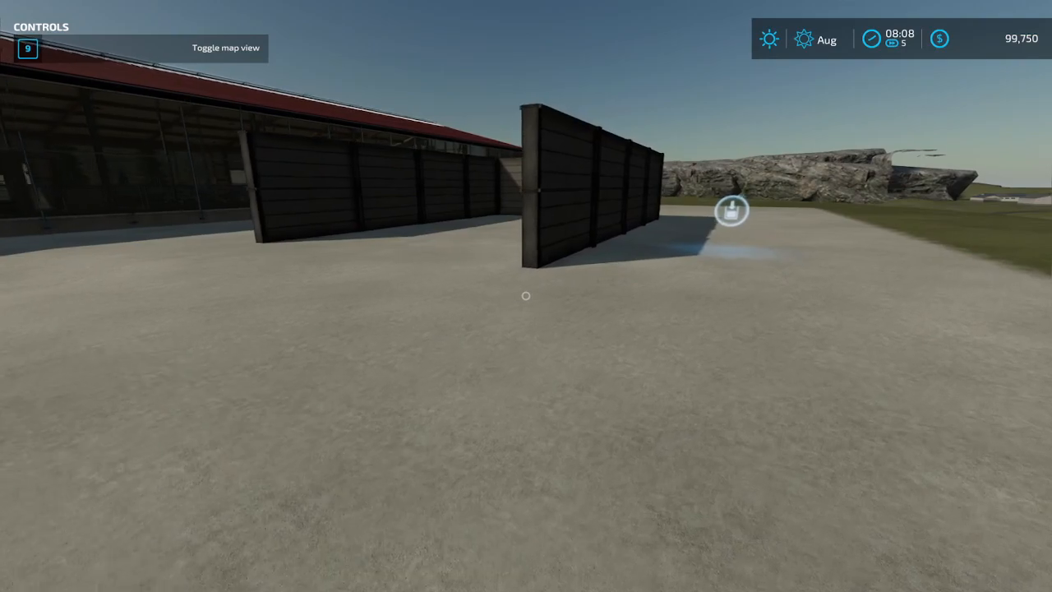
{"action": "key", "text": "a"}
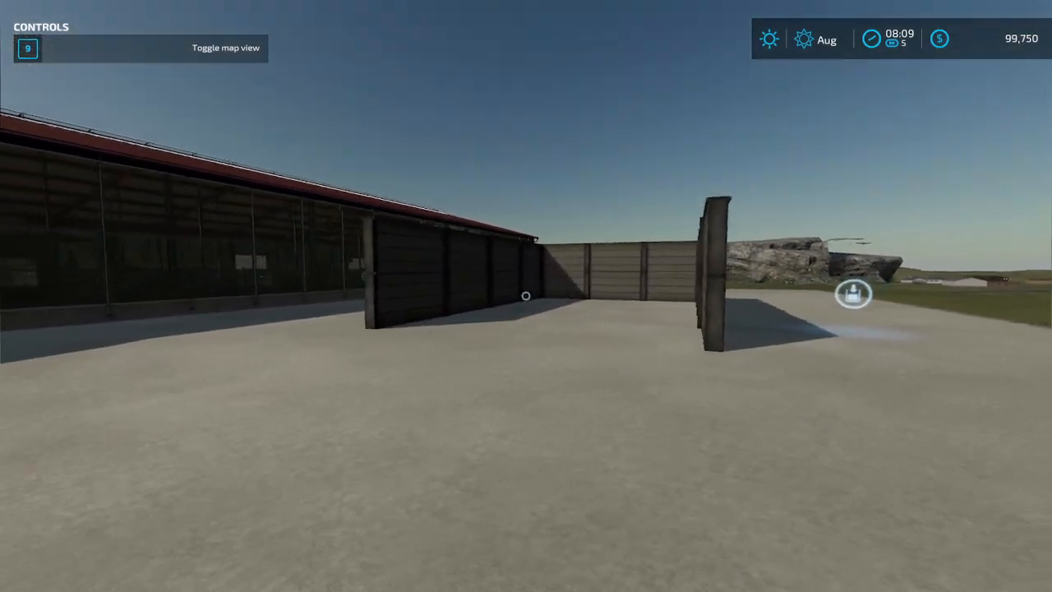
{"action": "key", "text": "d"}
{"action": "key", "text": "s"}
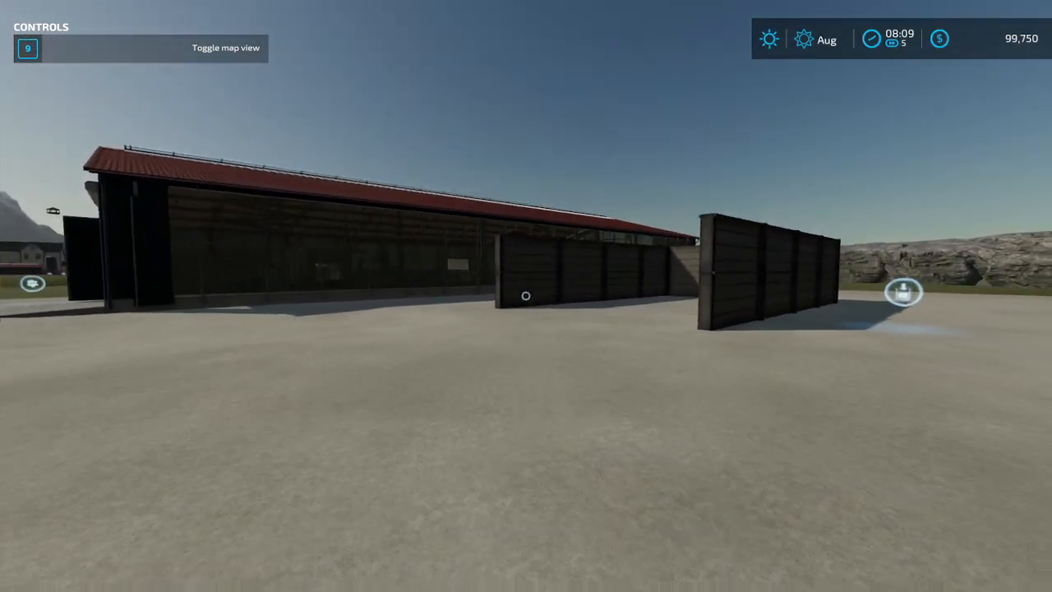
{"action": "key", "text": "s"}
{"action": "key", "text": "a"}
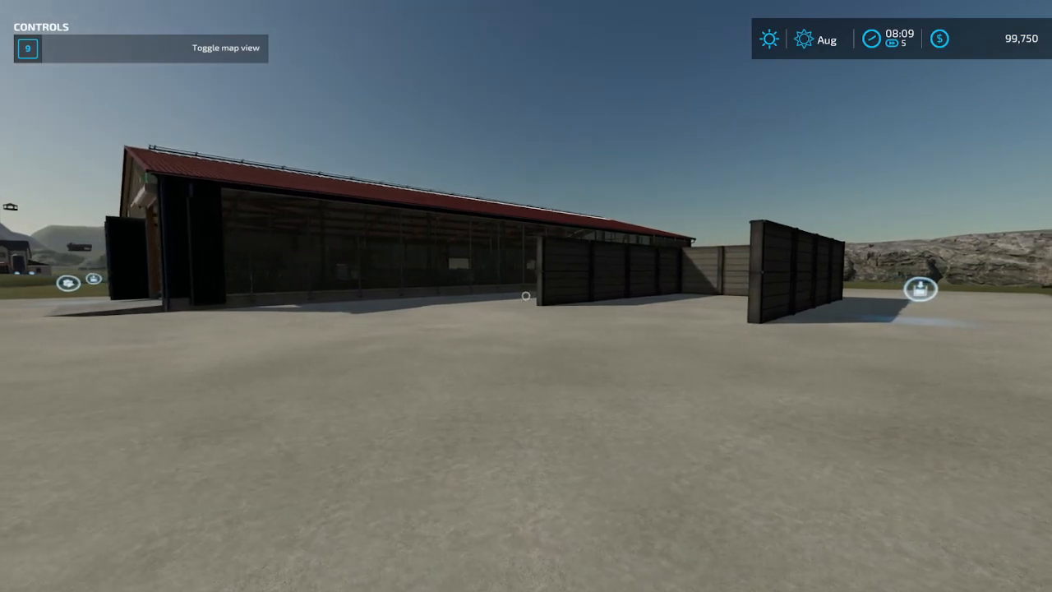